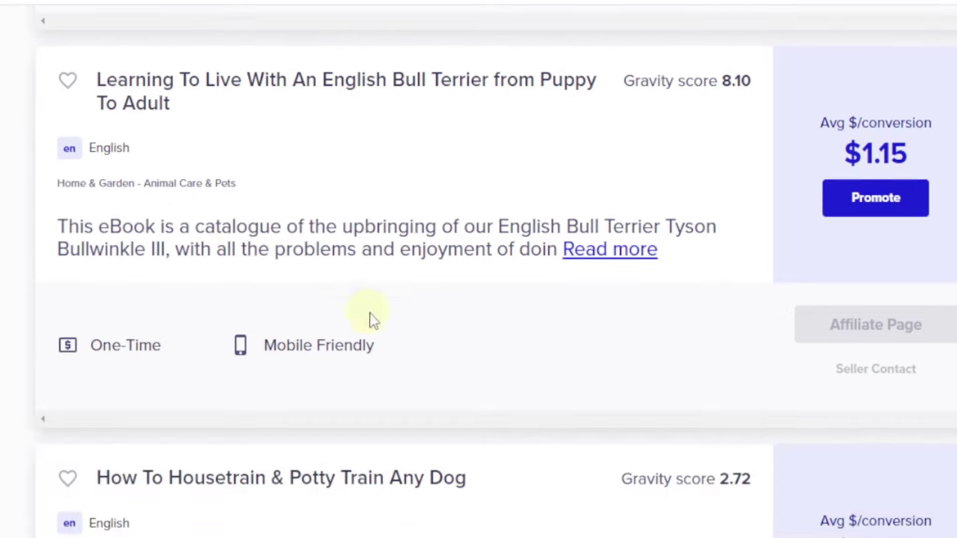
Skim the Animal Care & Pets offers in the affiliate marketplace and switch to the Amazon search results for dog beds
{"action": "scroll", "coordinate": [368, 319], "scroll_direction": "down", "scroll_amount": 4}
{"action": "scroll", "coordinate": [423, 368], "scroll_direction": "up", "scroll_amount": 20}
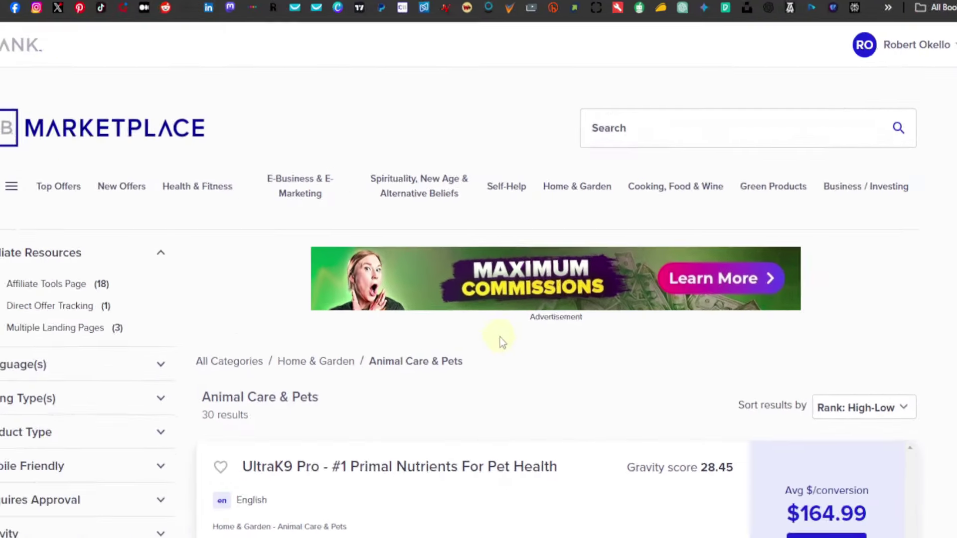
{"action": "left_click", "coordinate": [377, 2]}
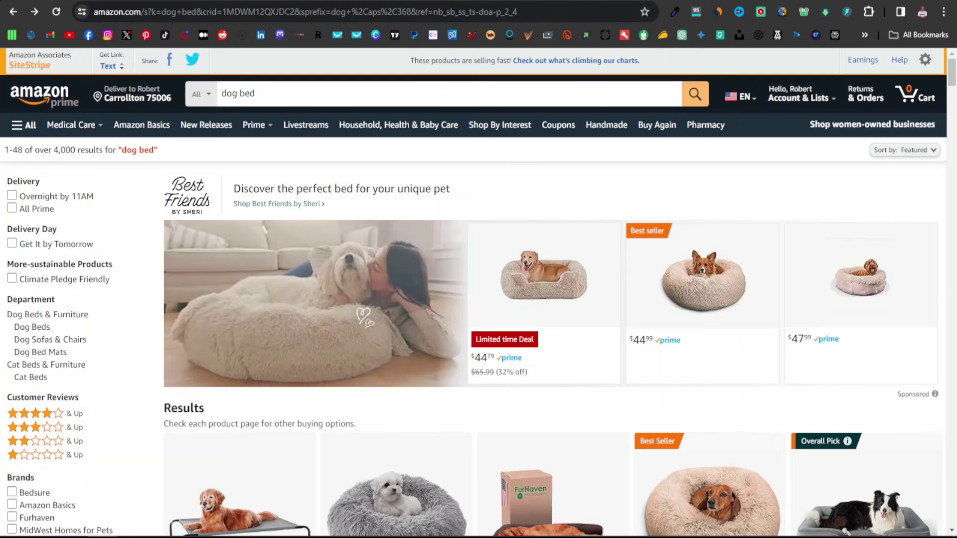
Examine the prices, ratings and deals of the dog beds in the Amazon search results
{"action": "scroll", "coordinate": [486, 165], "scroll_direction": "down", "scroll_amount": 5}
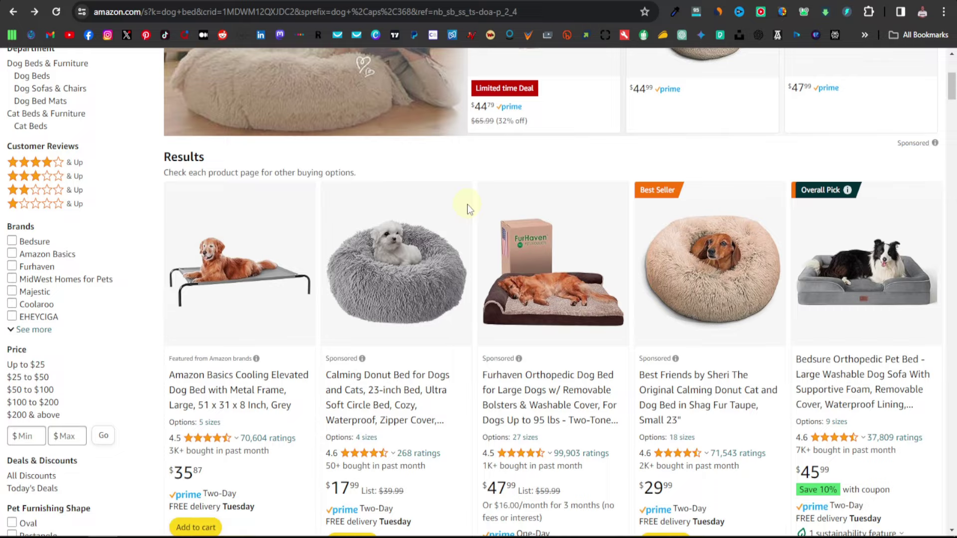
{"action": "scroll", "coordinate": [468, 208], "scroll_direction": "down", "scroll_amount": 5}
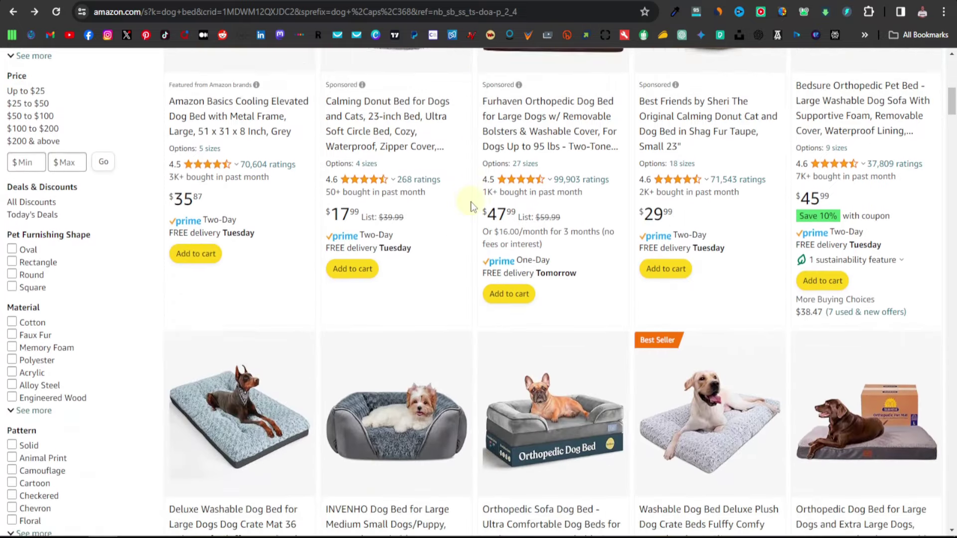
{"action": "scroll", "coordinate": [473, 206], "scroll_direction": "up", "scroll_amount": 10}
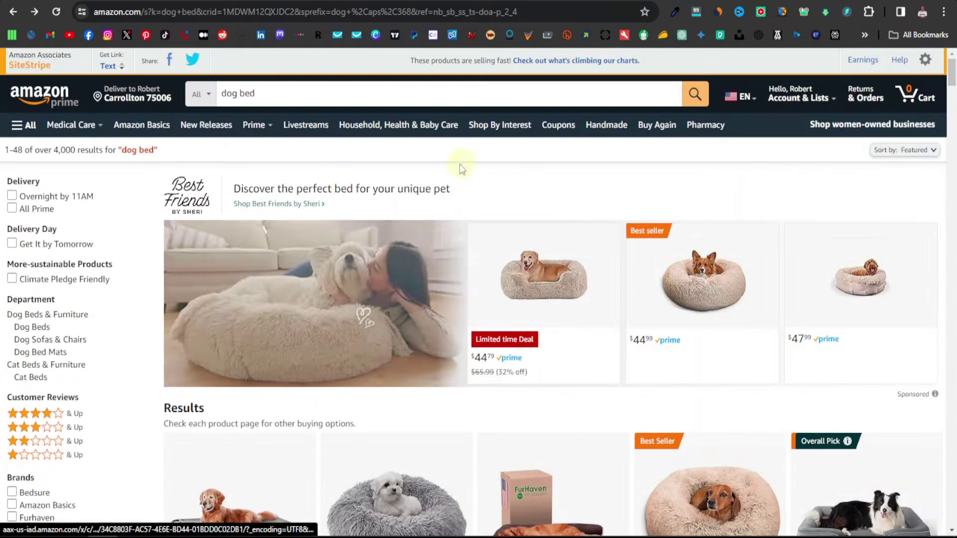
{"action": "scroll", "coordinate": [478, 215], "scroll_direction": "down", "scroll_amount": 2}
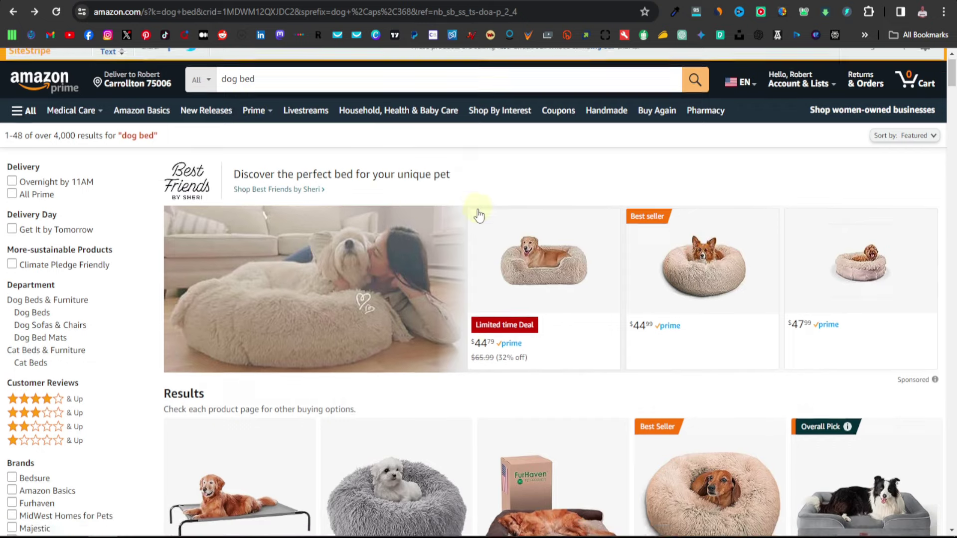
{"action": "scroll", "coordinate": [478, 215], "scroll_direction": "down", "scroll_amount": 7}
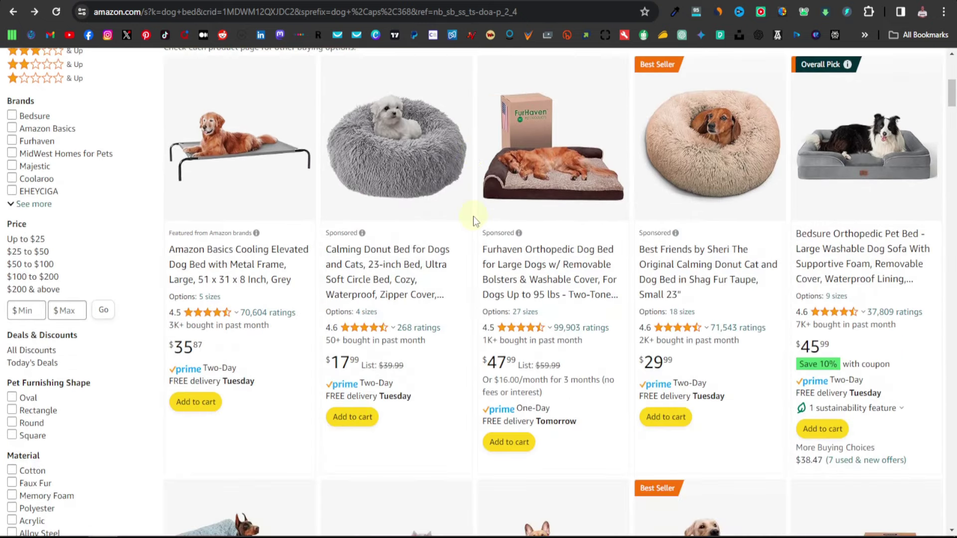
{"action": "scroll", "coordinate": [473, 219], "scroll_direction": "down", "scroll_amount": 4}
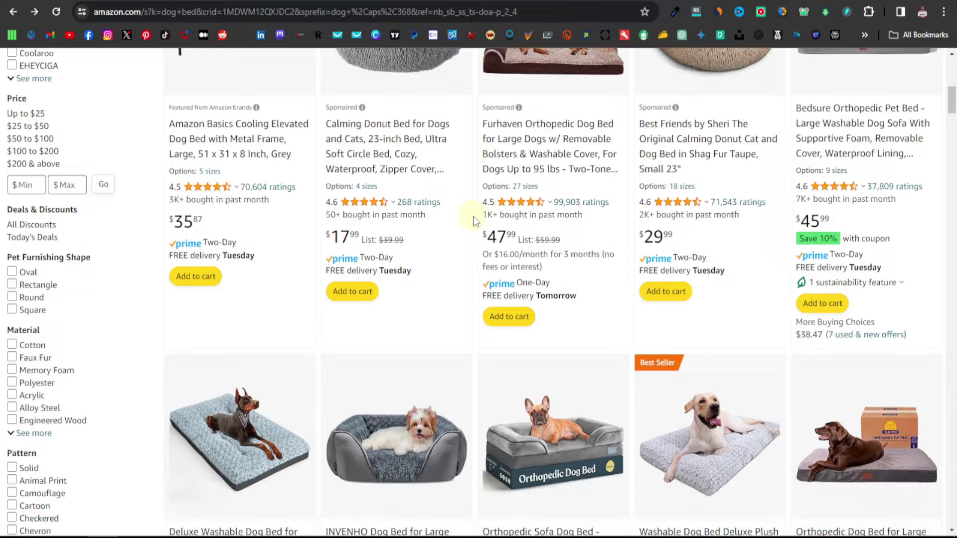
{"action": "scroll", "coordinate": [473, 219], "scroll_direction": "down", "scroll_amount": 1}
{"action": "scroll", "coordinate": [473, 219], "scroll_direction": "down", "scroll_amount": 5}
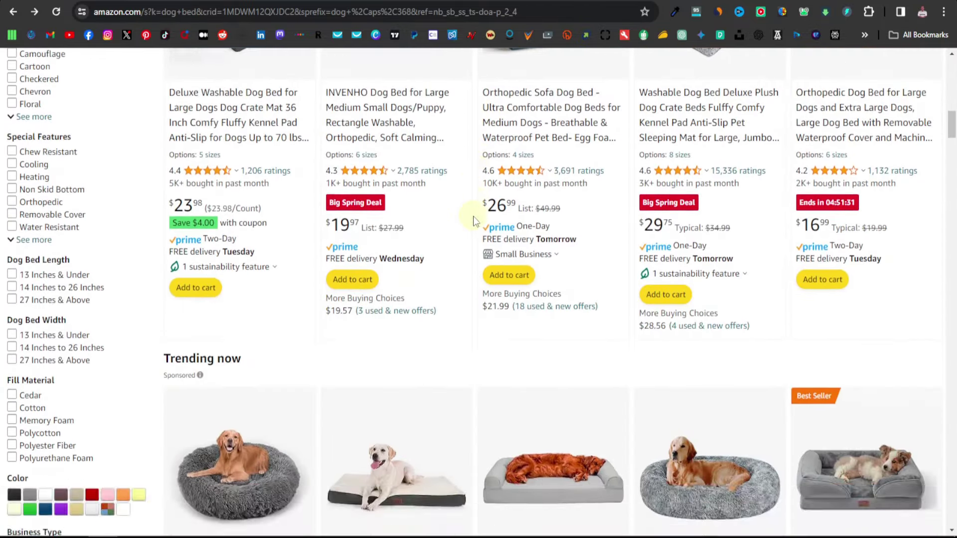
{"action": "scroll", "coordinate": [473, 220], "scroll_direction": "up", "scroll_amount": 1}
{"action": "scroll", "coordinate": [473, 220], "scroll_direction": "down", "scroll_amount": 5}
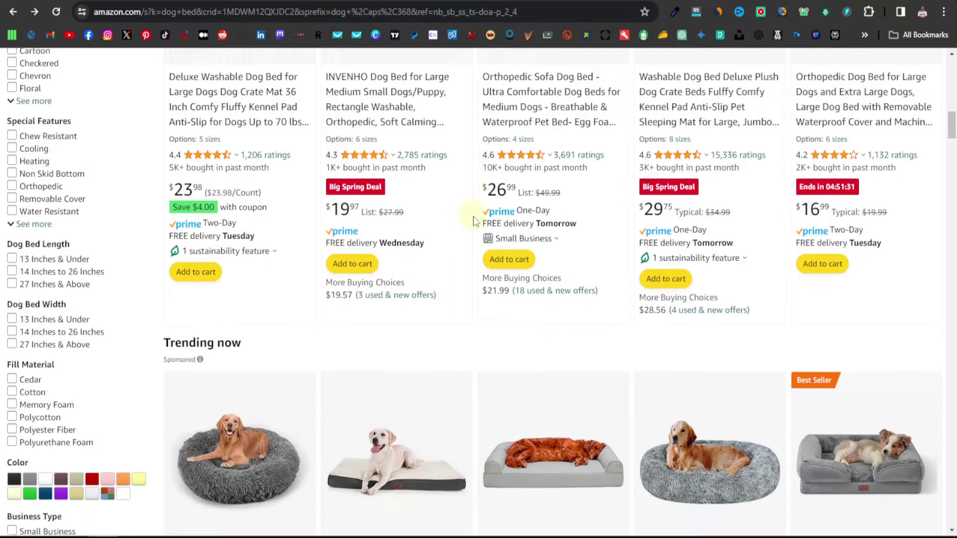
{"action": "scroll", "coordinate": [473, 219], "scroll_direction": "down", "scroll_amount": 4}
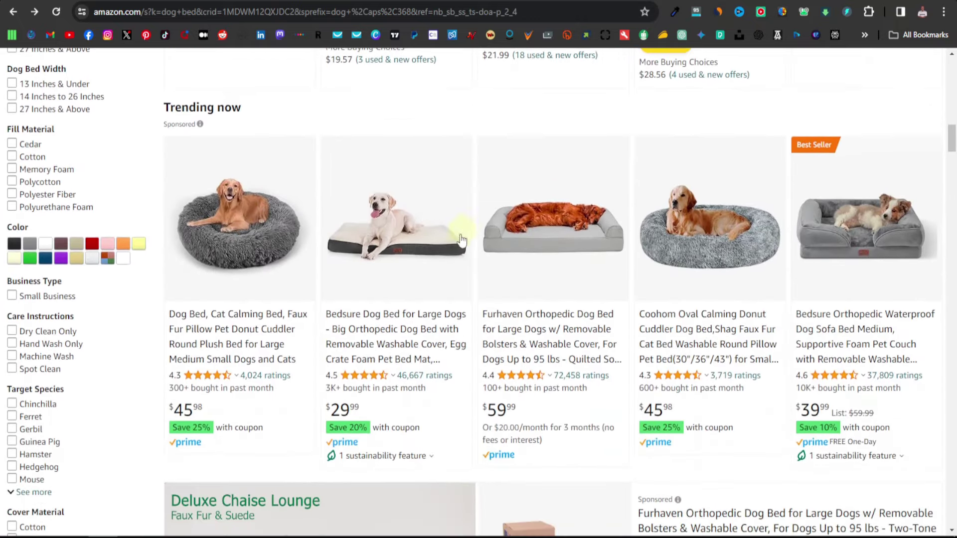
{"action": "scroll", "coordinate": [438, 256], "scroll_direction": "down", "scroll_amount": 5}
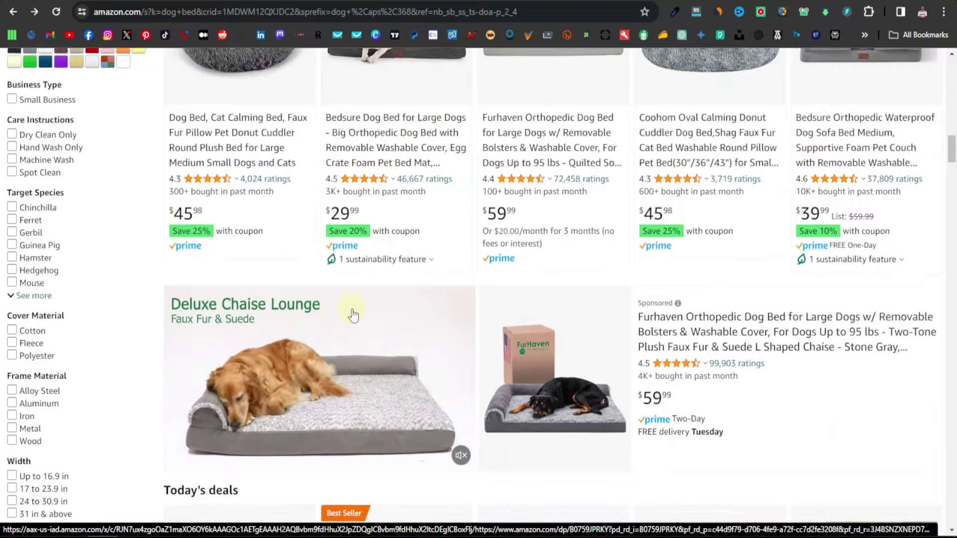
{"action": "scroll", "coordinate": [349, 327], "scroll_direction": "down", "scroll_amount": 4}
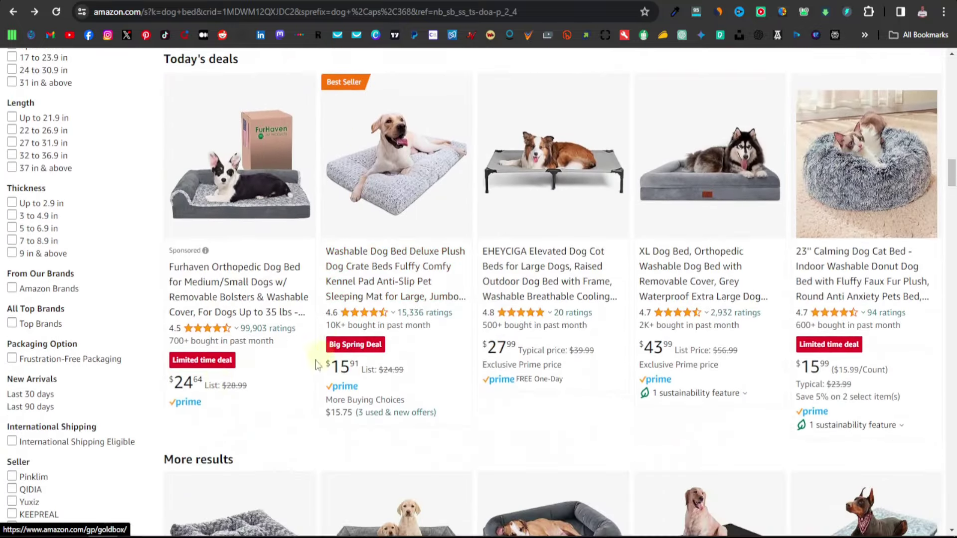
{"action": "scroll", "coordinate": [389, 338], "scroll_direction": "down", "scroll_amount": 3}
Sort the dog bed results by Price: High to Low
{"action": "scroll", "coordinate": [391, 341], "scroll_direction": "up", "scroll_amount": 20}
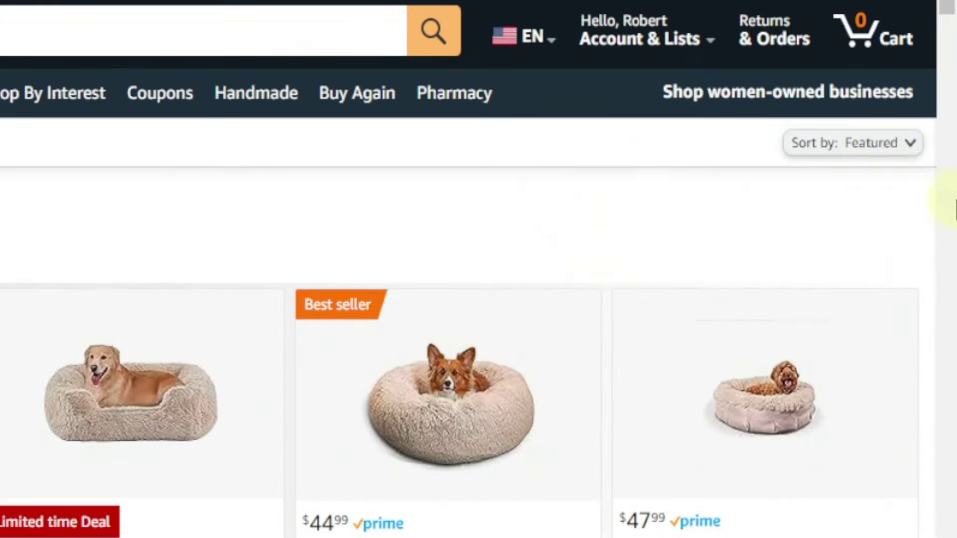
{"action": "left_click", "coordinate": [912, 155]}
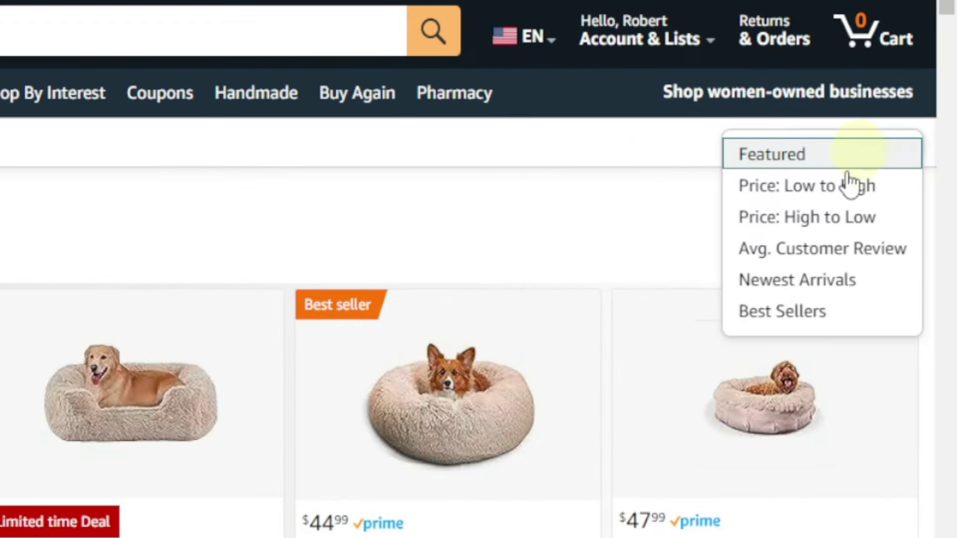
{"action": "left_click", "coordinate": [805, 217]}
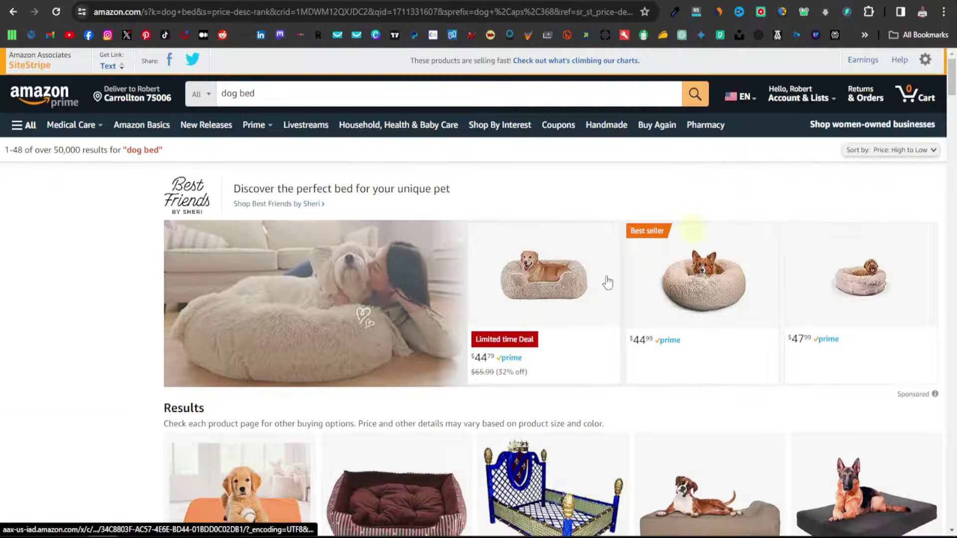
Compare the prices of the most expensive dog beds in the sorted results
{"action": "scroll", "coordinate": [5, 533], "scroll_direction": "down", "scroll_amount": 5}
{"action": "scroll", "coordinate": [478, 338], "scroll_direction": "down", "scroll_amount": 4}
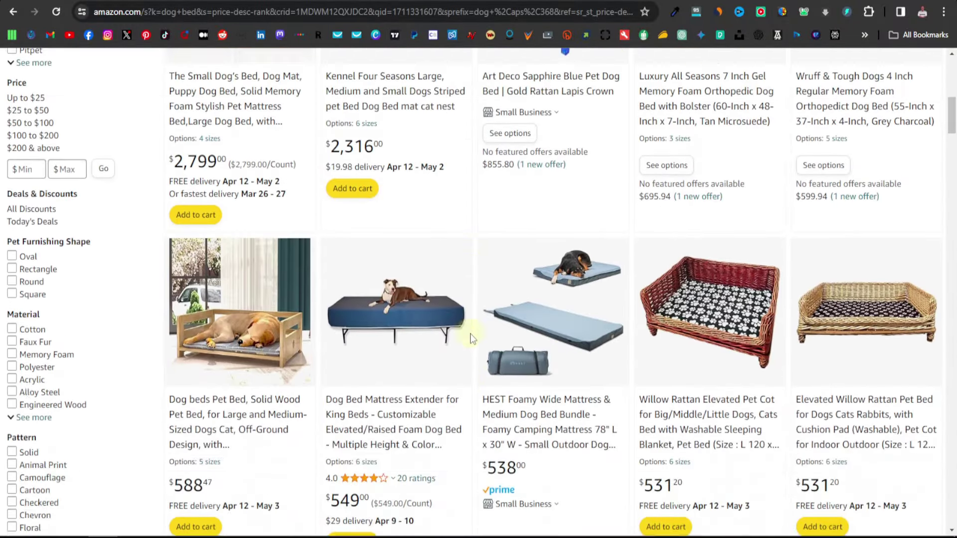
{"action": "scroll", "coordinate": [474, 339], "scroll_direction": "up", "scroll_amount": 2}
{"action": "scroll", "coordinate": [472, 339], "scroll_direction": "up", "scroll_amount": 2}
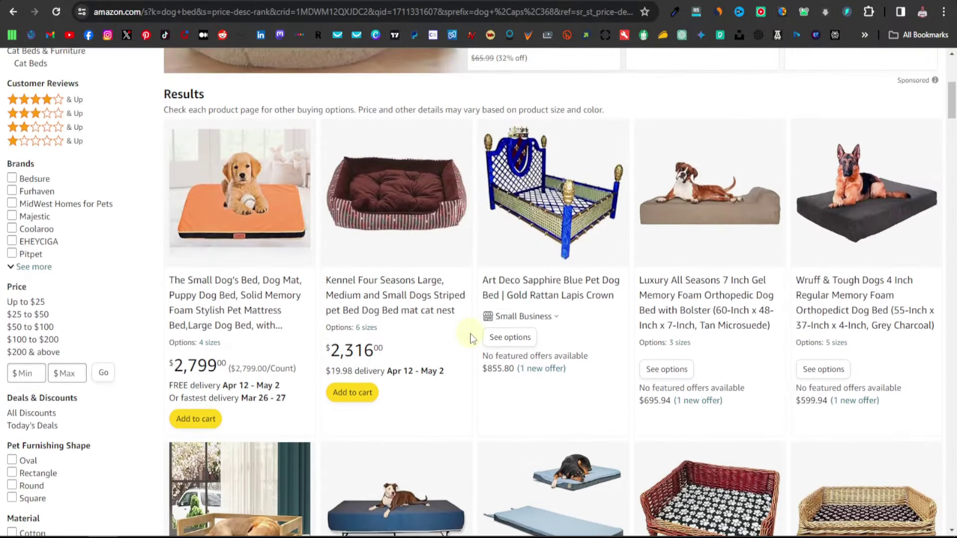
{"action": "scroll", "coordinate": [487, 337], "scroll_direction": "down", "scroll_amount": 1}
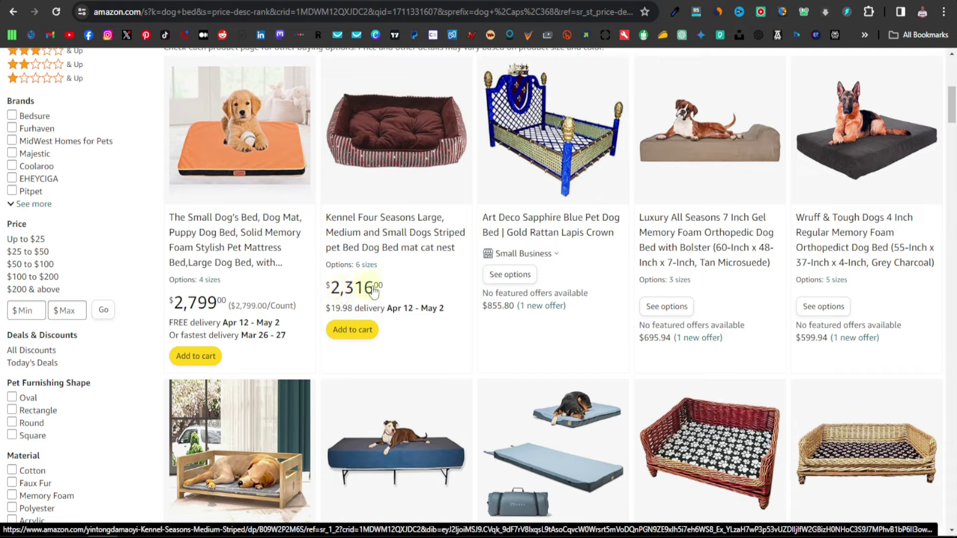
{"action": "scroll", "coordinate": [371, 291], "scroll_direction": "down", "scroll_amount": 5}
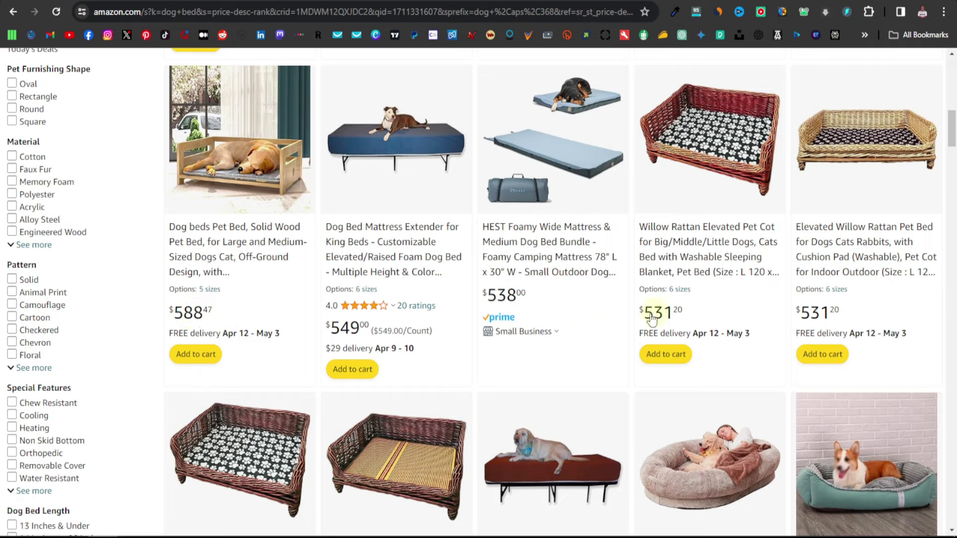
{"action": "scroll", "coordinate": [652, 319], "scroll_direction": "down", "scroll_amount": 3}
{"action": "scroll", "coordinate": [680, 338], "scroll_direction": "up", "scroll_amount": 2}
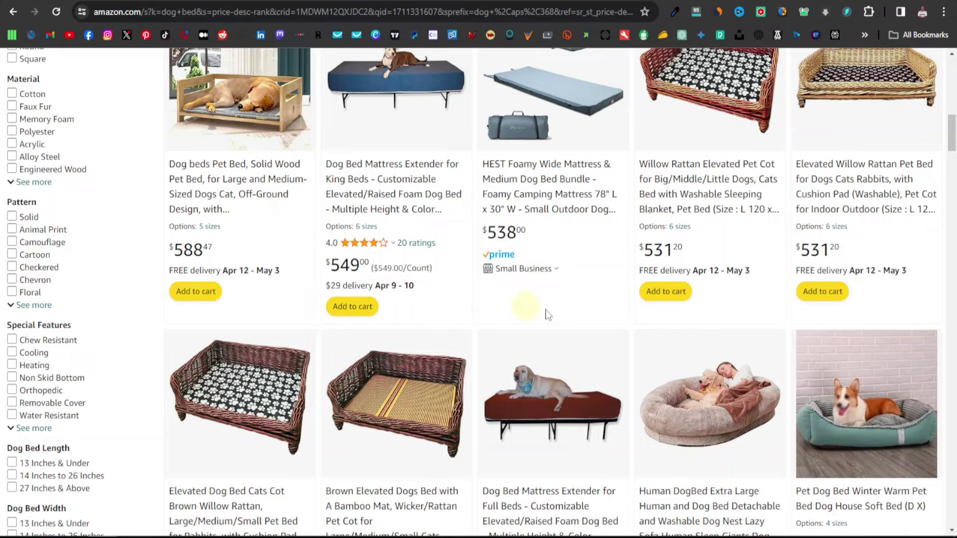
{"action": "scroll", "coordinate": [546, 314], "scroll_direction": "up", "scroll_amount": 1}
{"action": "scroll", "coordinate": [448, 306], "scroll_direction": "down", "scroll_amount": 9}
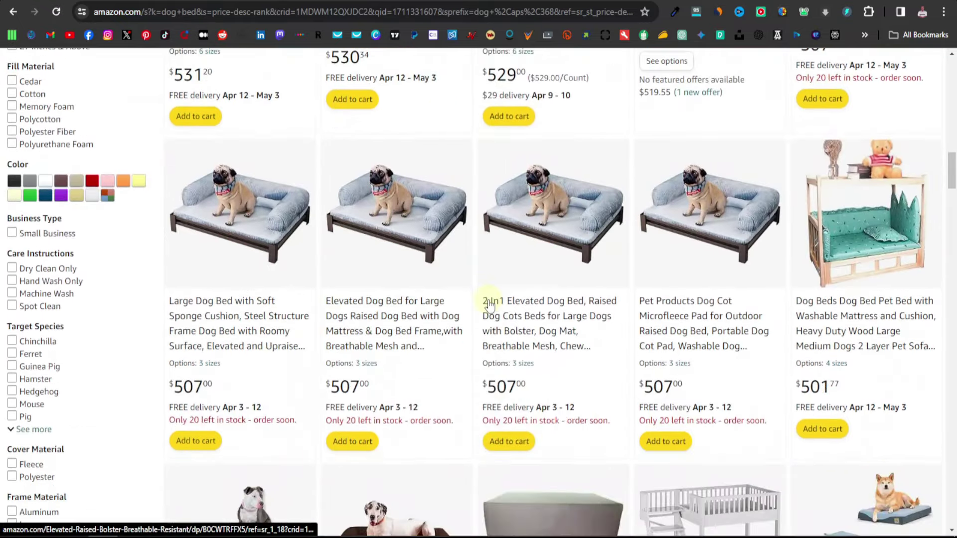
{"action": "scroll", "coordinate": [488, 304], "scroll_direction": "down", "scroll_amount": 15}
{"action": "scroll", "coordinate": [482, 302], "scroll_direction": "up", "scroll_amount": 15}
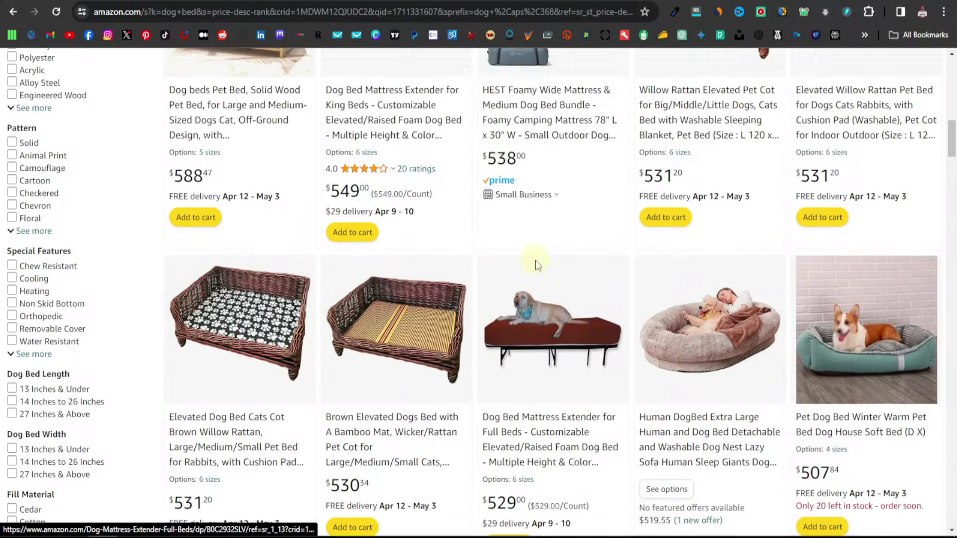
{"action": "scroll", "coordinate": [538, 265], "scroll_direction": "up", "scroll_amount": 3}
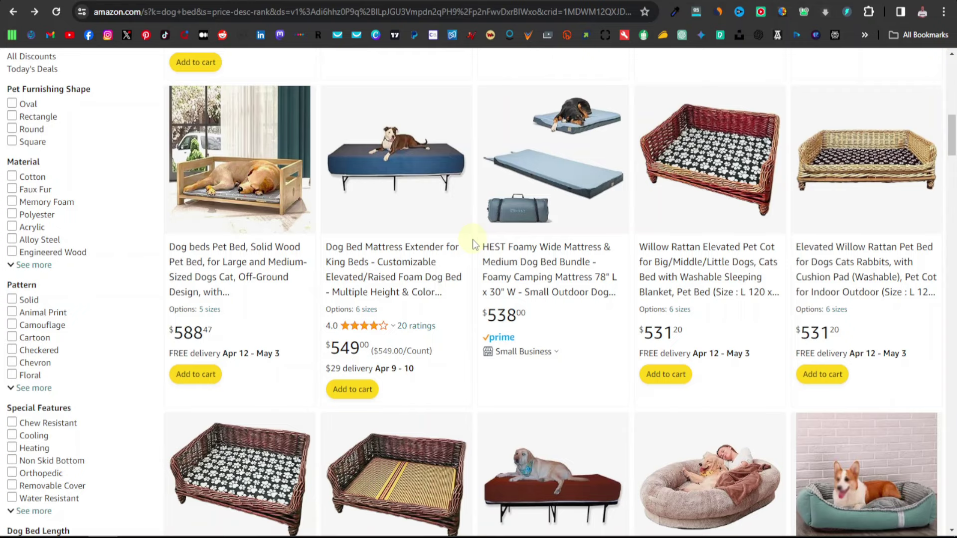
{"action": "scroll", "coordinate": [473, 244], "scroll_direction": "down", "scroll_amount": 10}
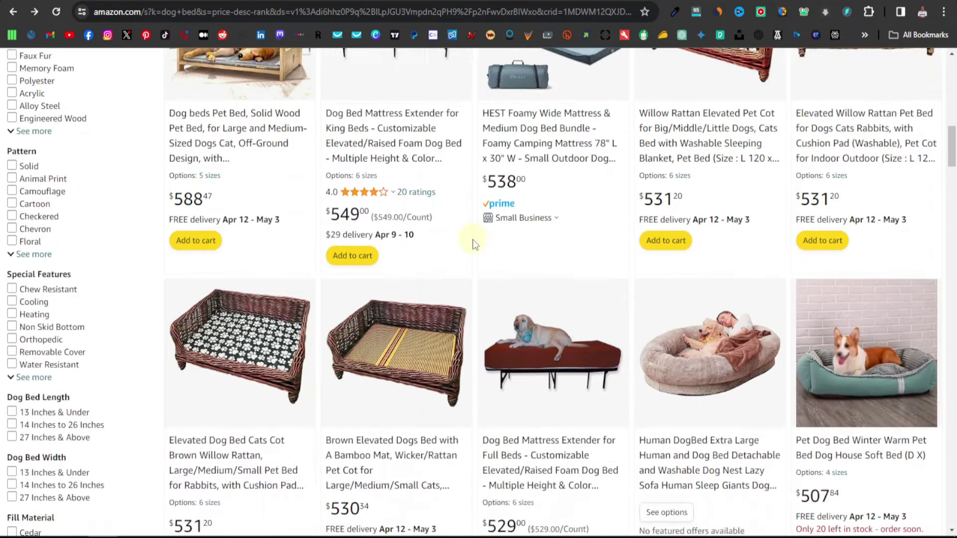
{"action": "scroll", "coordinate": [473, 240], "scroll_direction": "up", "scroll_amount": 5}
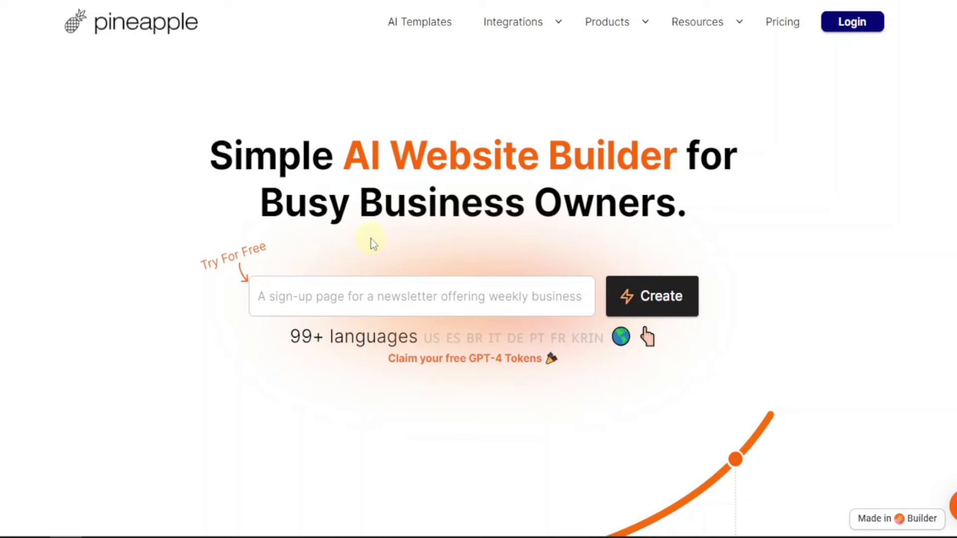
In Pineapple Builder, create a website from the description "a blog for dogs, dog grooming, dog care, dog nutrition"
{"action": "left_click", "coordinate": [349, 282]}
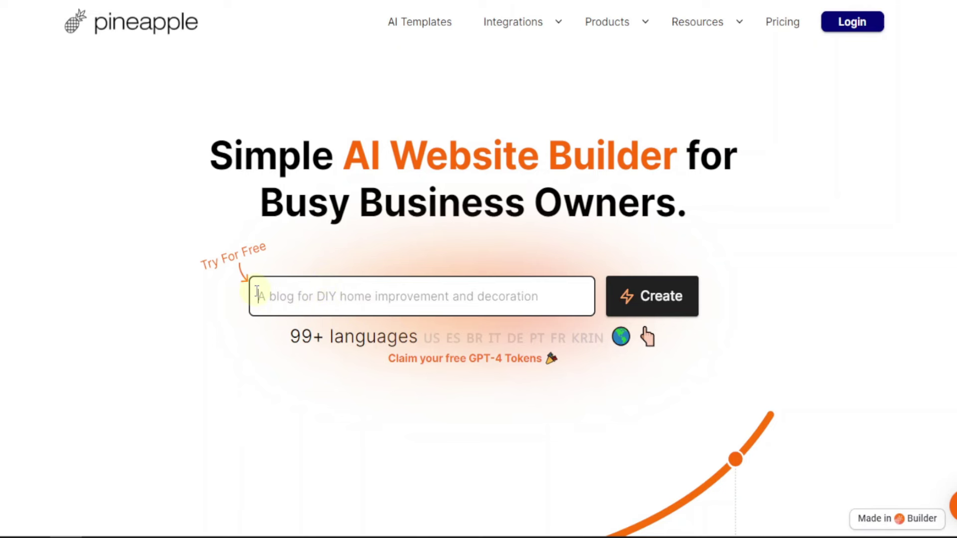
{"action": "type", "text": "a blo"}
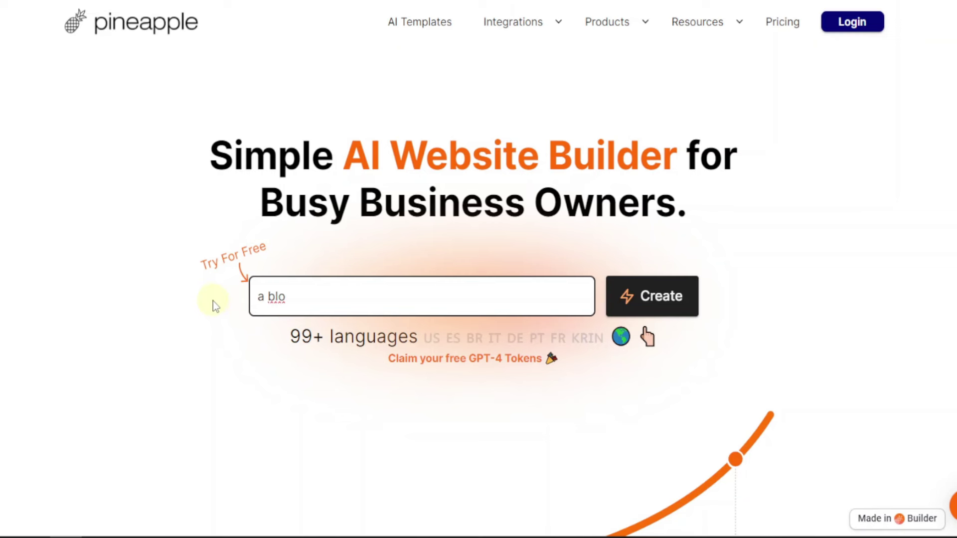
{"action": "type", "text": "g for dogs, dog grooming, dog"}
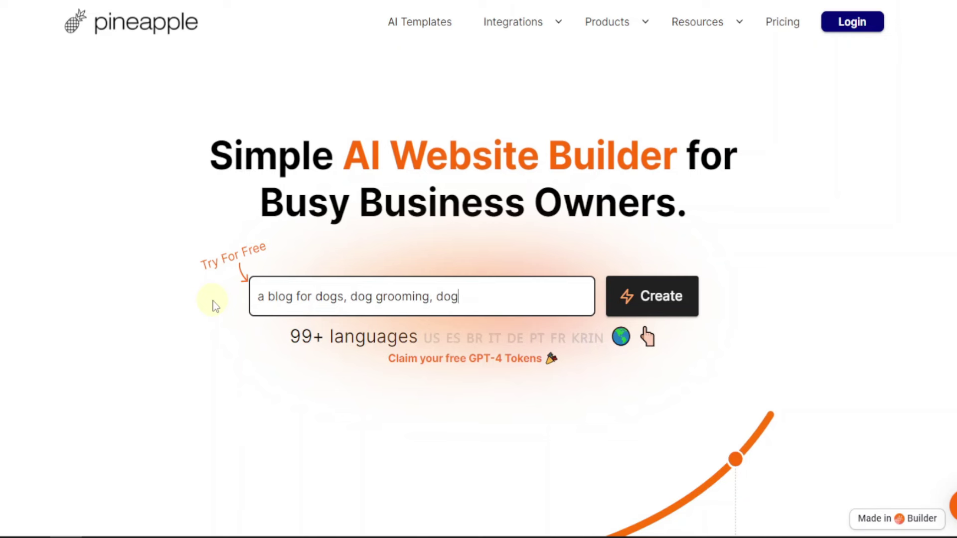
{"action": "type", "text": " care, dog nutrition"}
{"action": "left_click", "coordinate": [664, 290]}
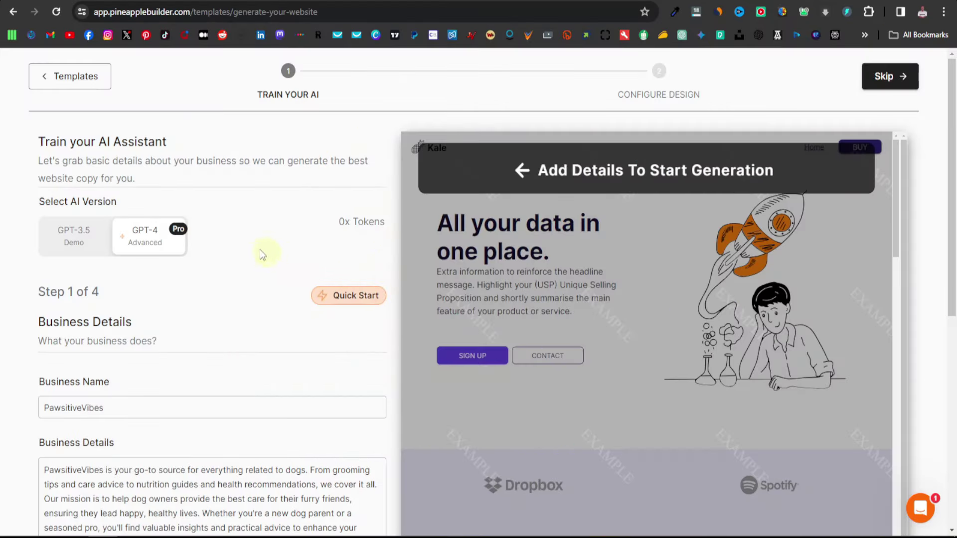
Set the AI version for the website copy to GPT-3.5 Demo
{"action": "scroll", "coordinate": [77, 249], "scroll_direction": "down", "scroll_amount": 1}
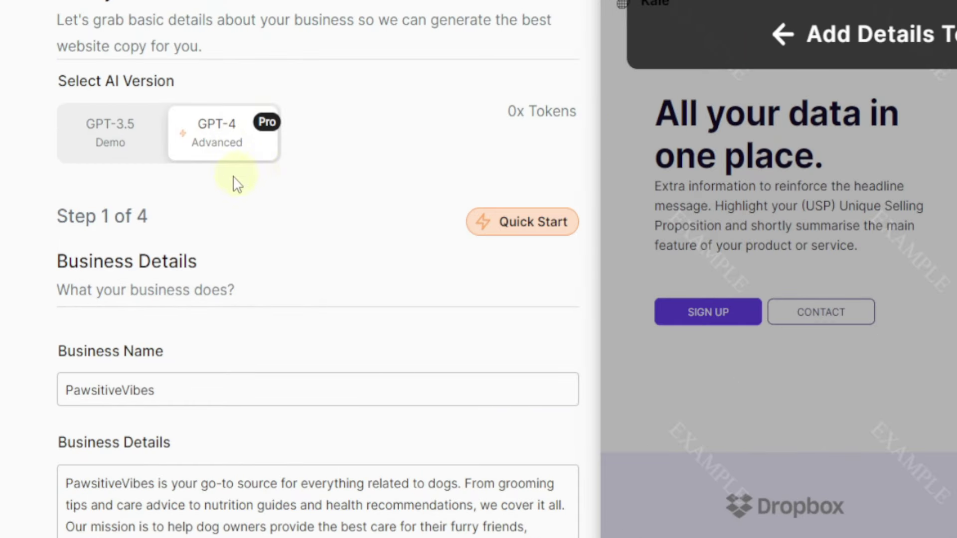
{"action": "mouse_move", "coordinate": [248, 159]}
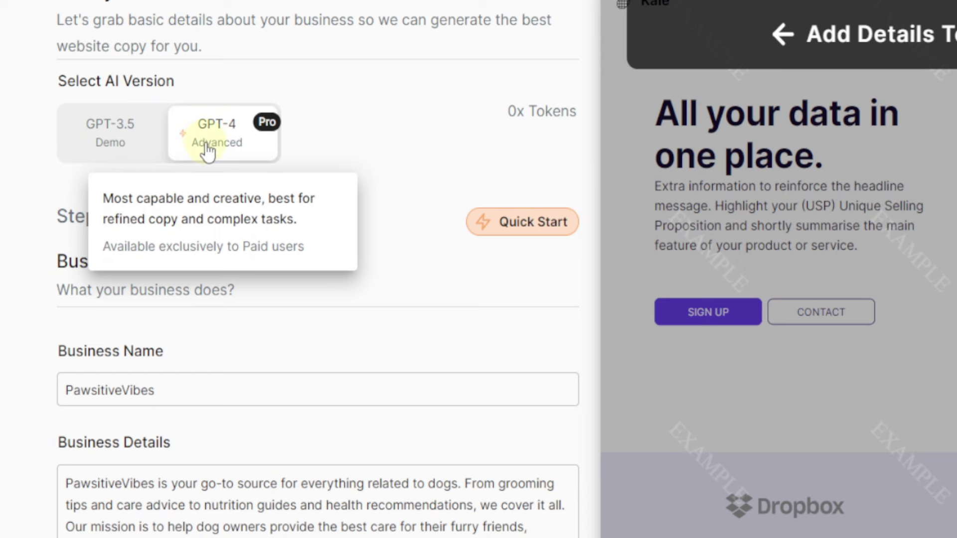
{"action": "left_click", "coordinate": [133, 150]}
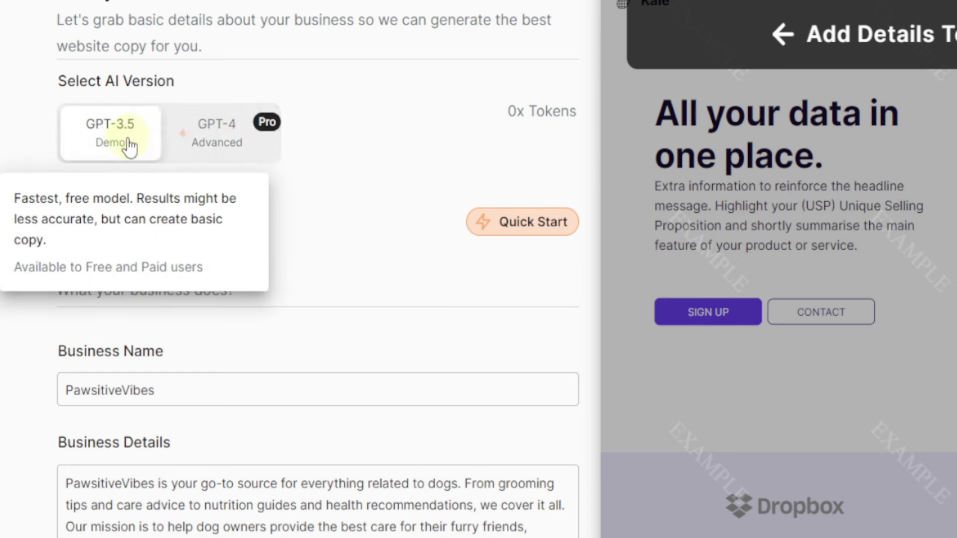
Review the generated business name and open the Business Details text for editing
{"action": "scroll", "coordinate": [216, 237], "scroll_direction": "down", "scroll_amount": 2}
{"action": "scroll", "coordinate": [152, 289], "scroll_direction": "down", "scroll_amount": 2}
{"action": "left_click", "coordinate": [155, 199]}
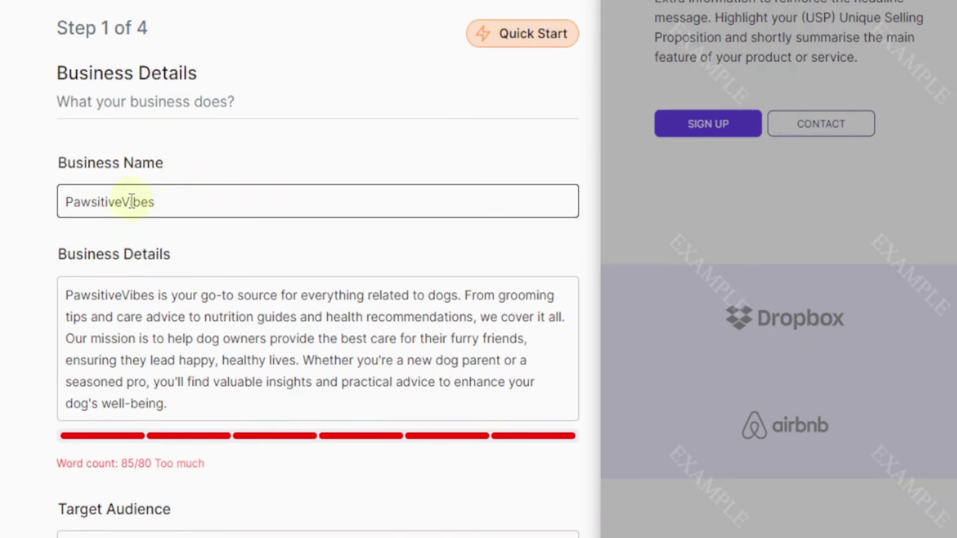
{"action": "scroll", "coordinate": [150, 209], "scroll_direction": "down", "scroll_amount": 2}
{"action": "left_click", "coordinate": [171, 212]}
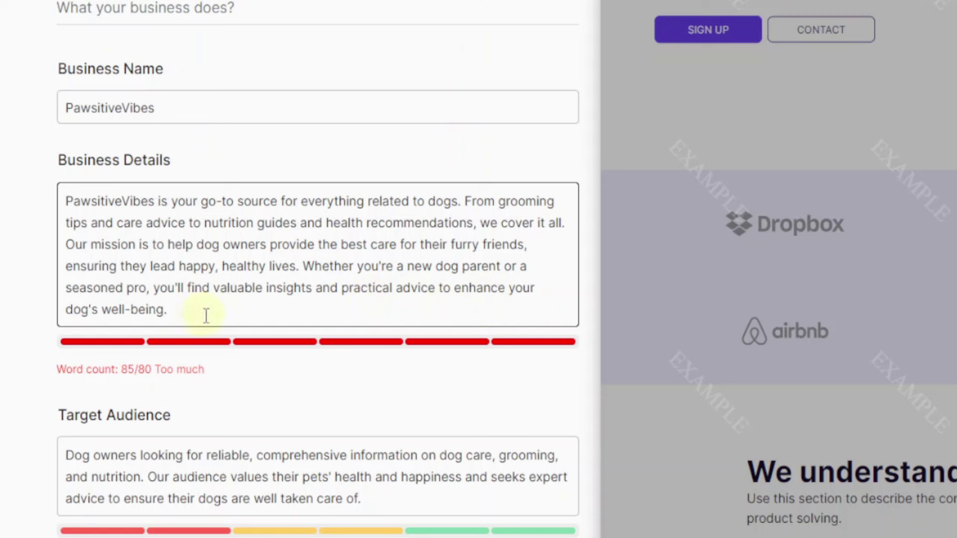
Shorten the Business Details by deleting "Whether you're a new dog parent or a seasoned pro," and start the remaining sentence with "You'll"
{"action": "left_click", "coordinate": [146, 364]}
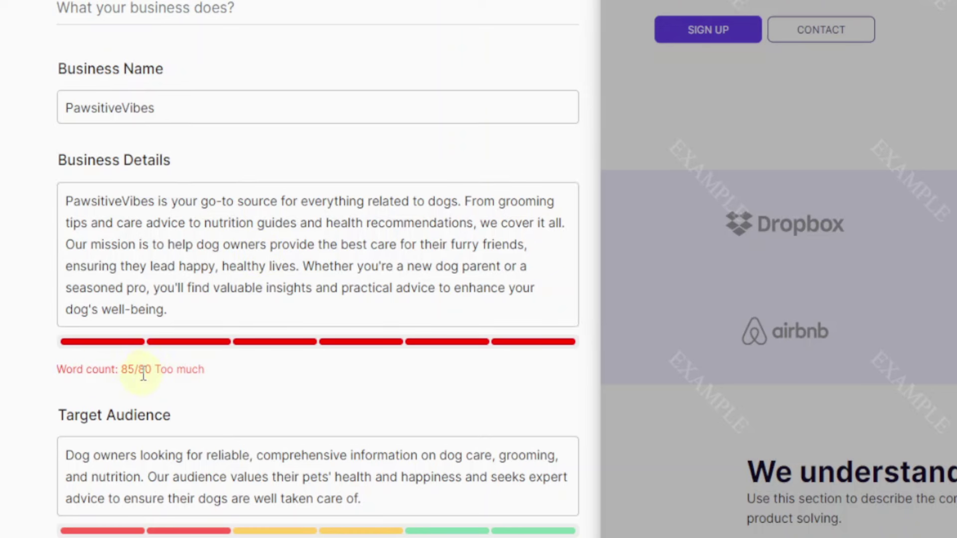
{"action": "left_click", "coordinate": [184, 318]}
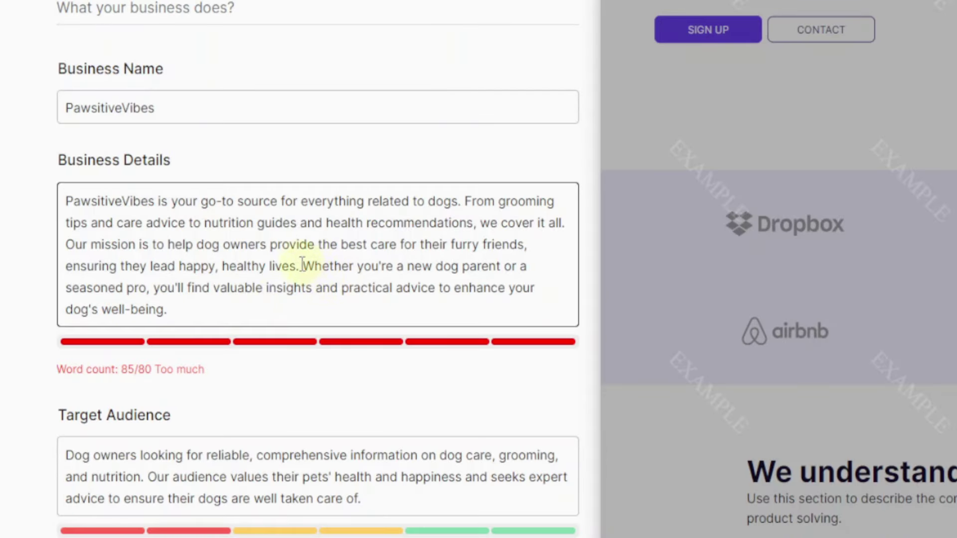
{"action": "left_click_drag", "start_coordinate": [302, 265], "coordinate": [414, 270]}
{"action": "mouse_move", "coordinate": [304, 267]}
{"action": "left_mouse_down"}
{"action": "mouse_move", "coordinate": [518, 261]}
{"action": "mouse_move", "coordinate": [150, 266]}
{"action": "mouse_move", "coordinate": [140, 284]}
{"action": "mouse_move", "coordinate": [151, 288]}
{"action": "left_mouse_up"}
{"action": "key", "text": "BackSpace"}
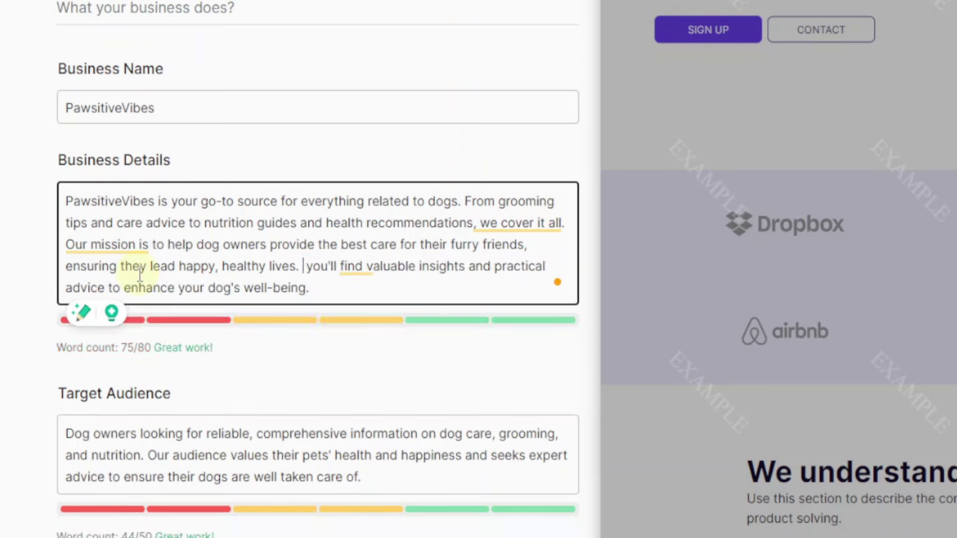
{"action": "left_click", "coordinate": [366, 291]}
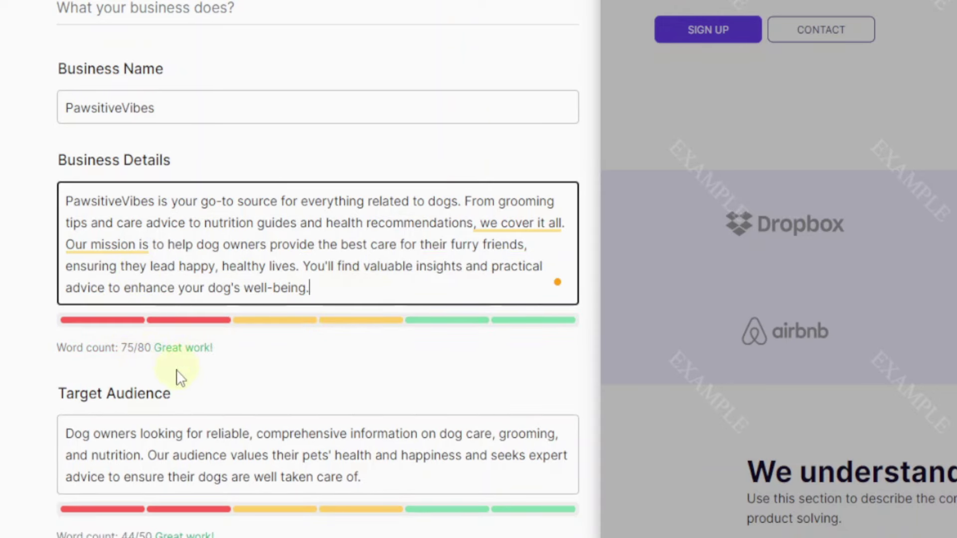
Accept the generated target audience and English as the website language, and continue to the Website Details
{"action": "scroll", "coordinate": [85, 374], "scroll_direction": "down", "scroll_amount": 2}
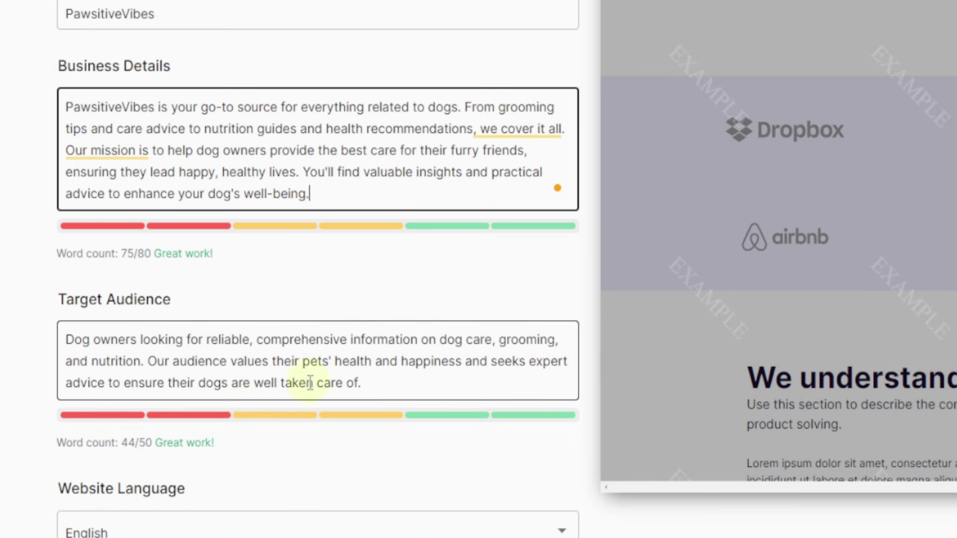
{"action": "scroll", "coordinate": [299, 394], "scroll_direction": "down", "scroll_amount": 2}
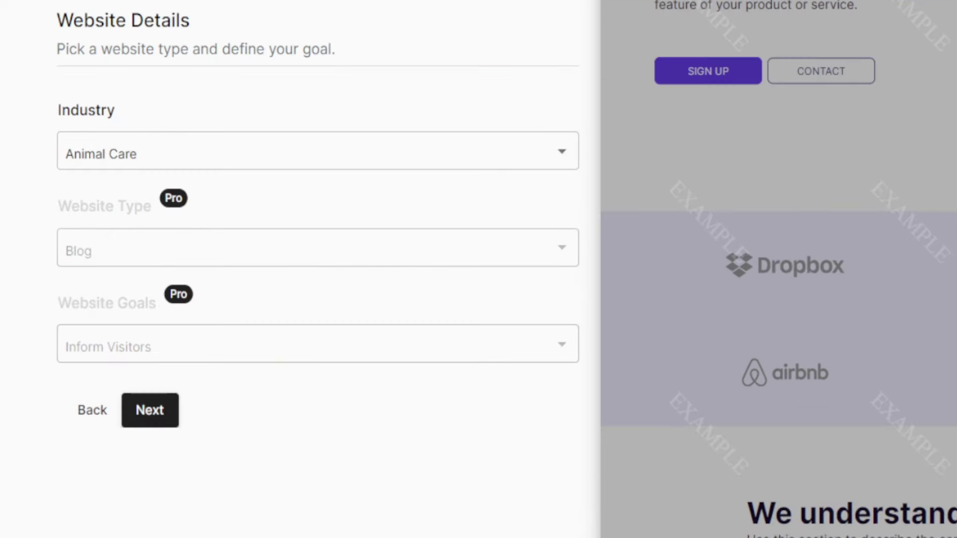
{"action": "scroll", "coordinate": [319, 269], "scroll_direction": "up", "scroll_amount": 6}
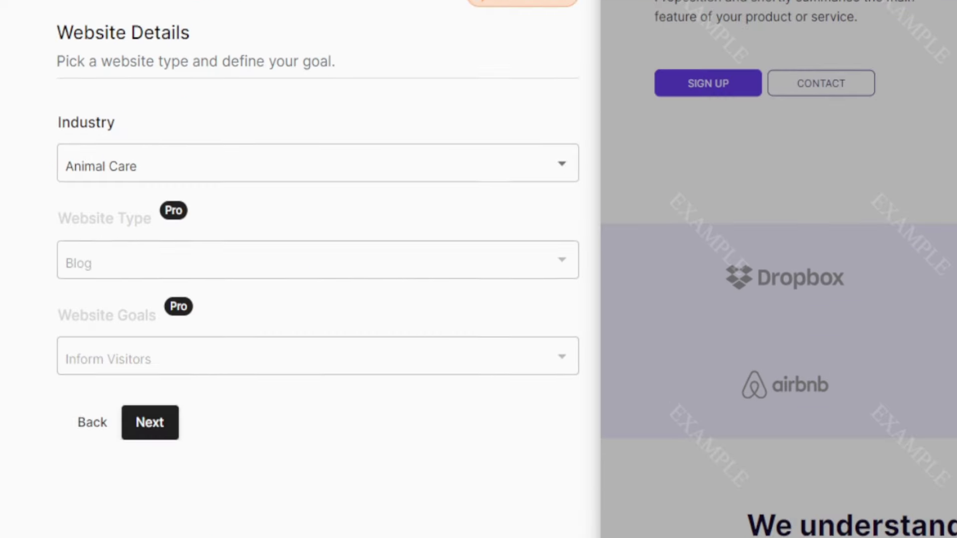
{"action": "scroll", "coordinate": [156, 417], "scroll_direction": "down", "scroll_amount": 5}
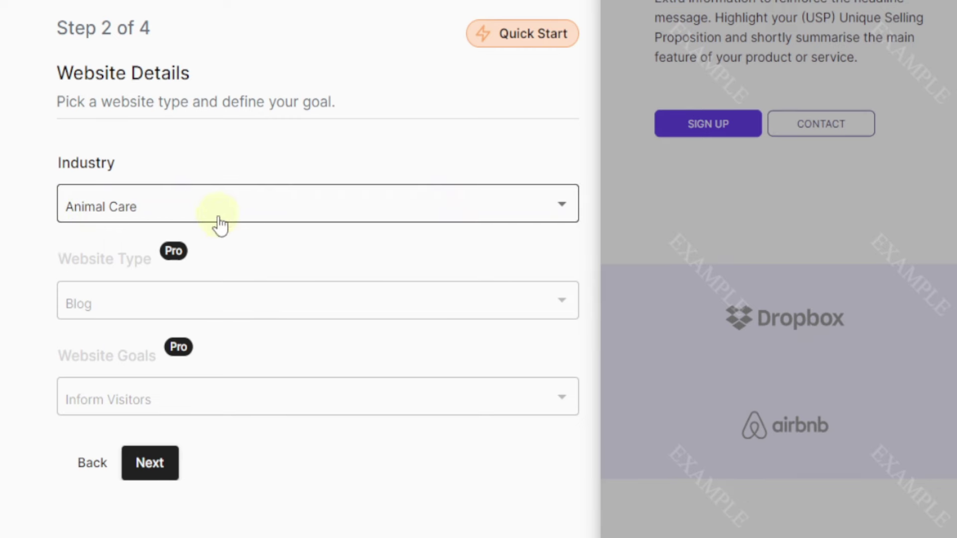
Browse the available industries, keep Animal Care, and continue to the Business Style settings
{"action": "left_click", "coordinate": [256, 208]}
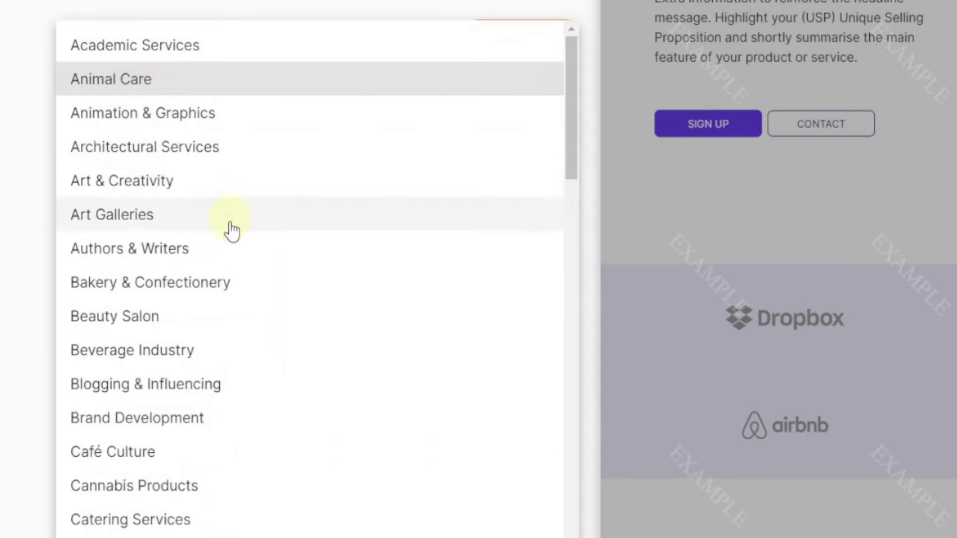
{"action": "scroll", "coordinate": [230, 229], "scroll_direction": "down", "scroll_amount": 15}
{"action": "scroll", "coordinate": [209, 358], "scroll_direction": "down", "scroll_amount": 20}
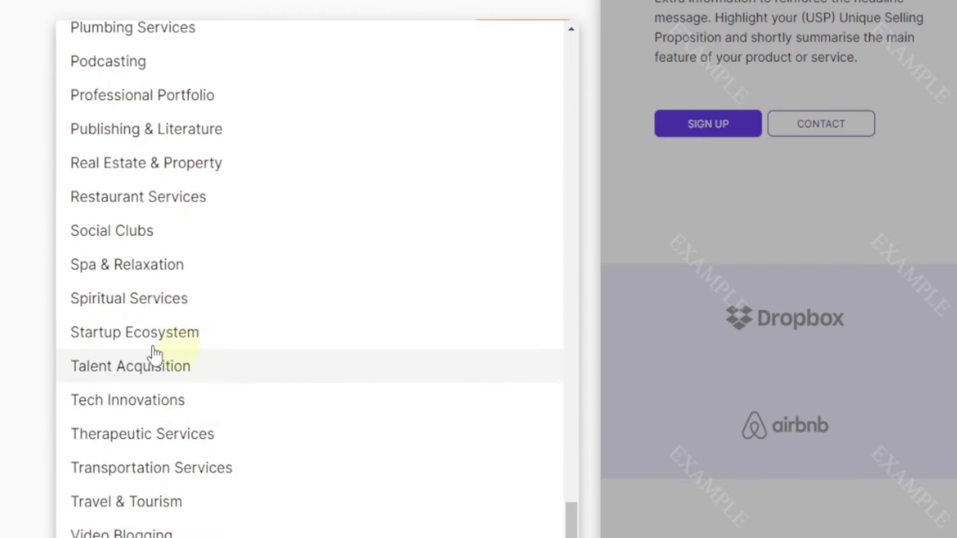
{"action": "left_click", "coordinate": [3, 302]}
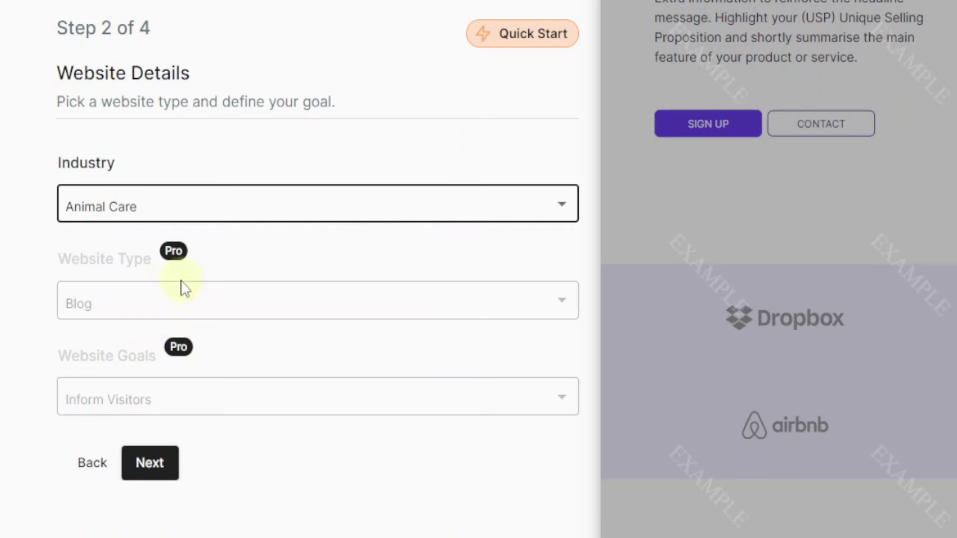
{"action": "left_click", "coordinate": [154, 465]}
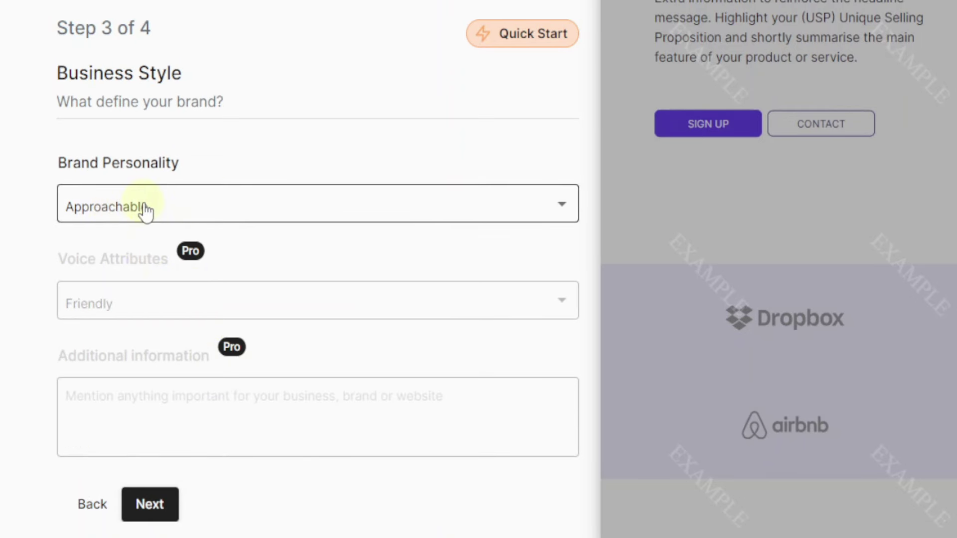
Keep Approachable as the brand personality, accept the preselected features, and start generating the website
{"action": "left_click", "coordinate": [279, 205]}
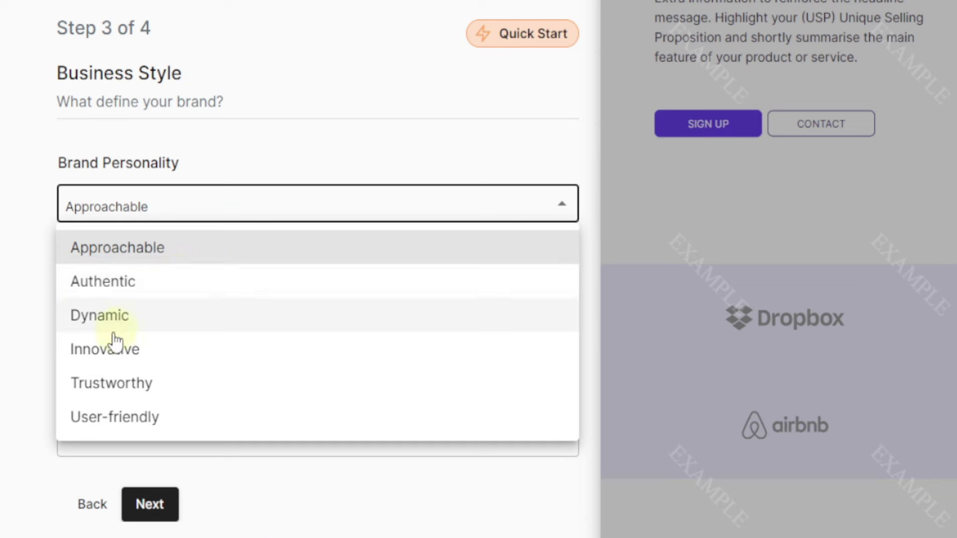
{"action": "left_click", "coordinate": [143, 228]}
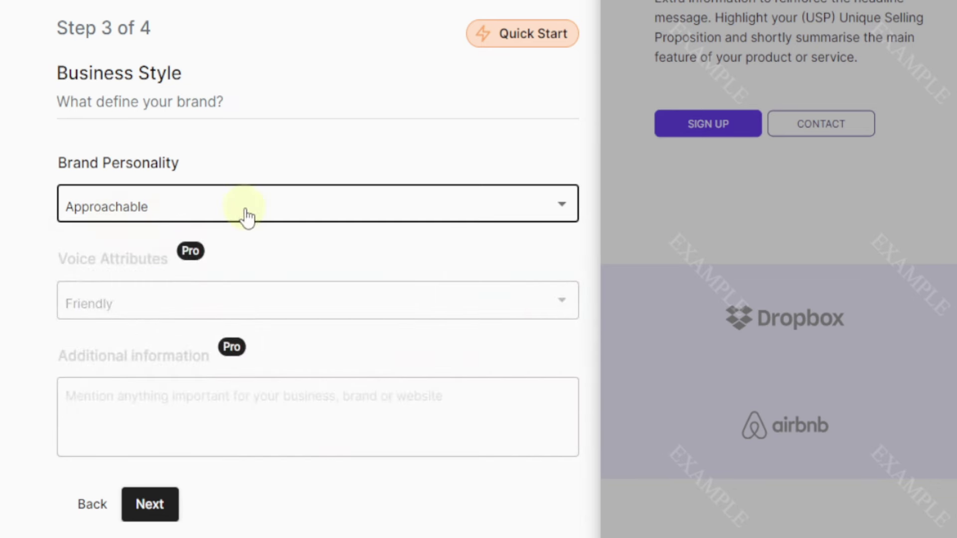
{"action": "left_click", "coordinate": [152, 508]}
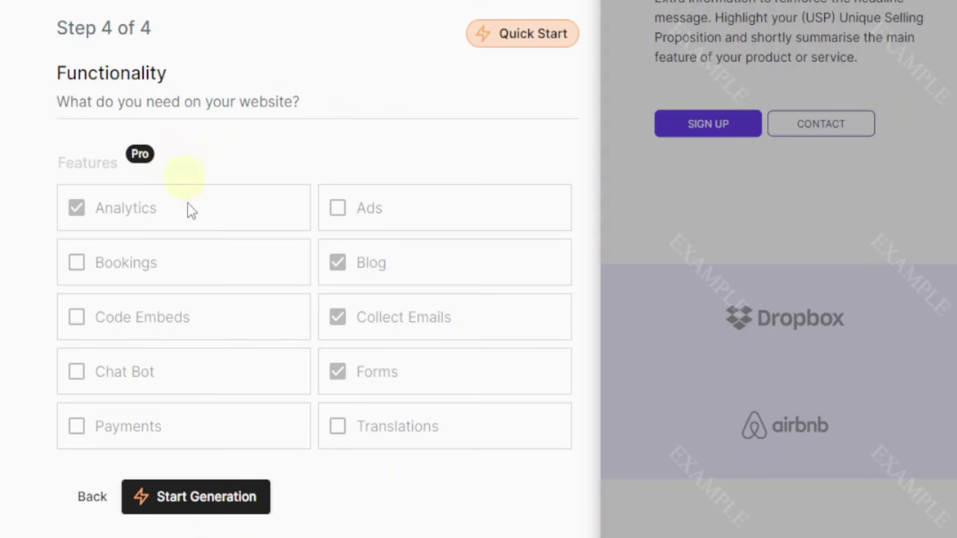
{"action": "left_click", "coordinate": [204, 501]}
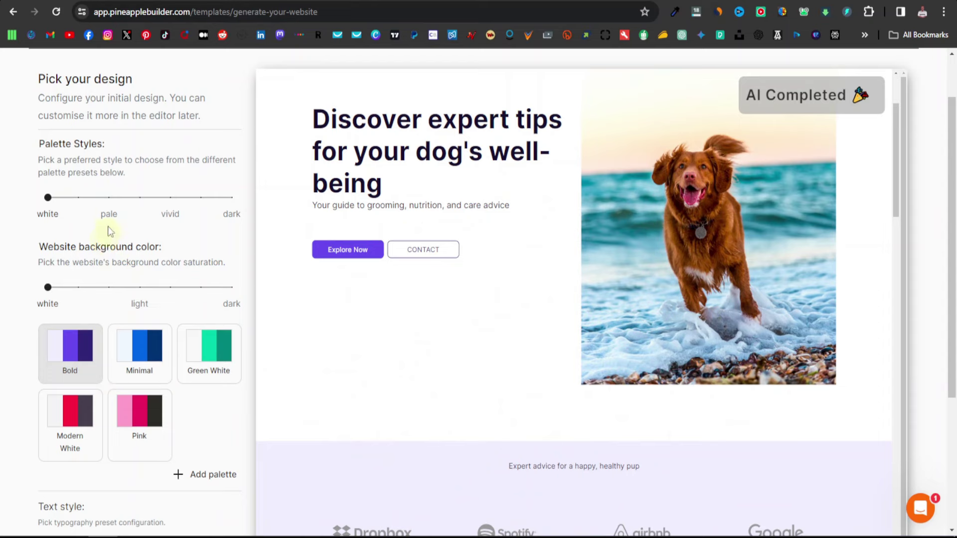
Try the pale, vivid and dark palette styles on the website preview and return to white
{"action": "left_click", "coordinate": [108, 198]}
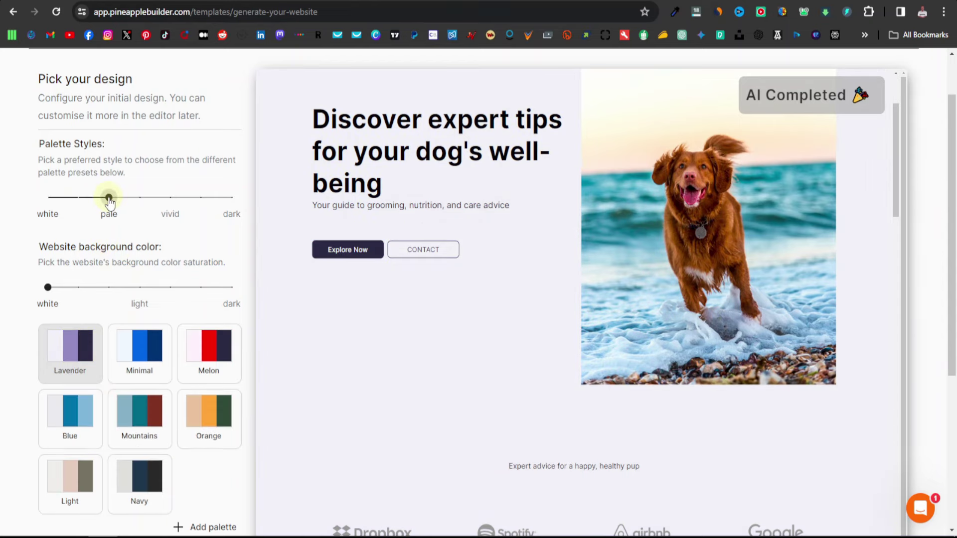
{"action": "left_click", "coordinate": [170, 198]}
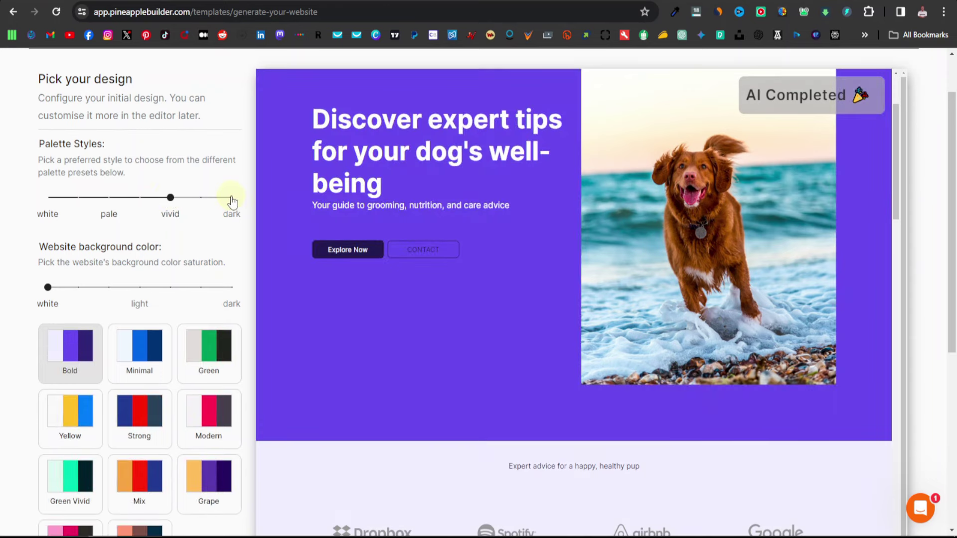
{"action": "left_click", "coordinate": [232, 198]}
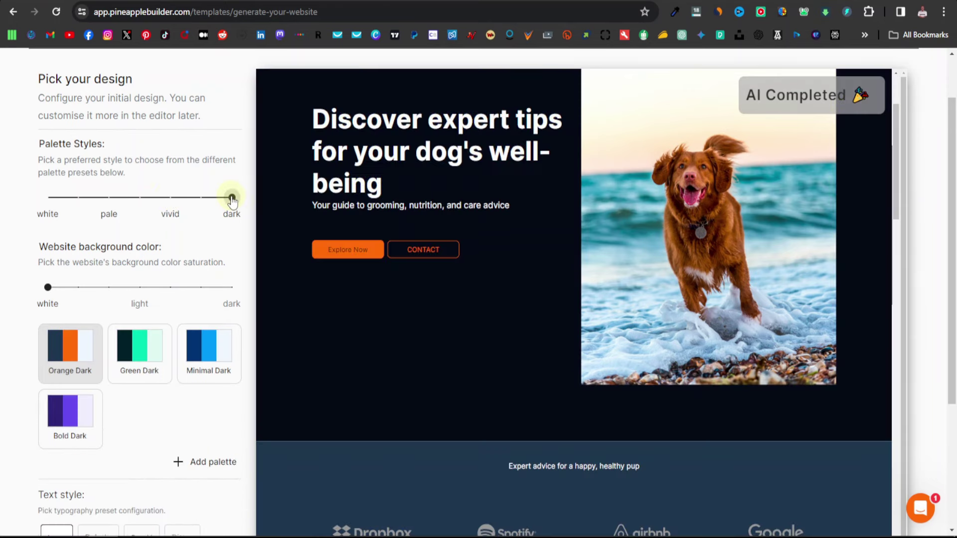
{"action": "left_click", "coordinate": [49, 198]}
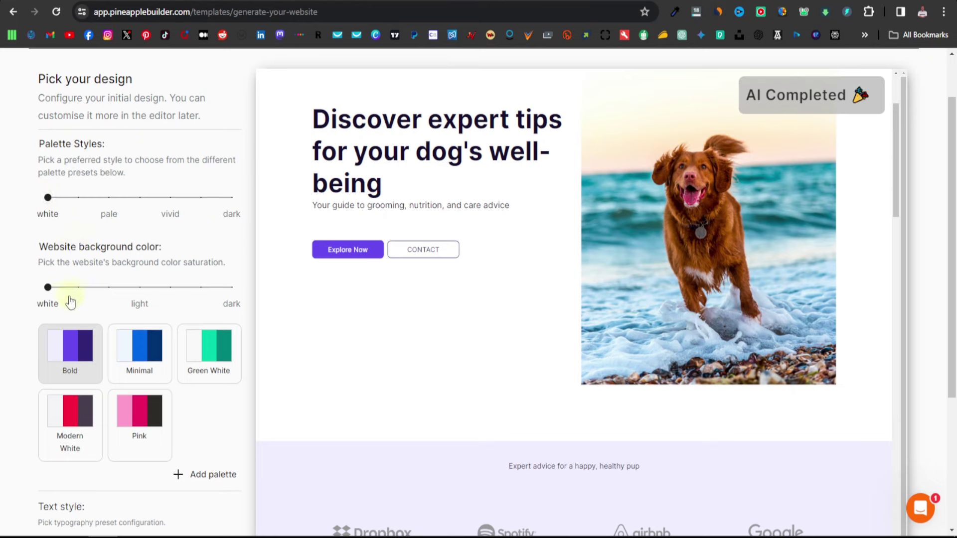
Try progressively darker website background saturations up to dark, and set the background back to white
{"action": "left_click", "coordinate": [108, 289]}
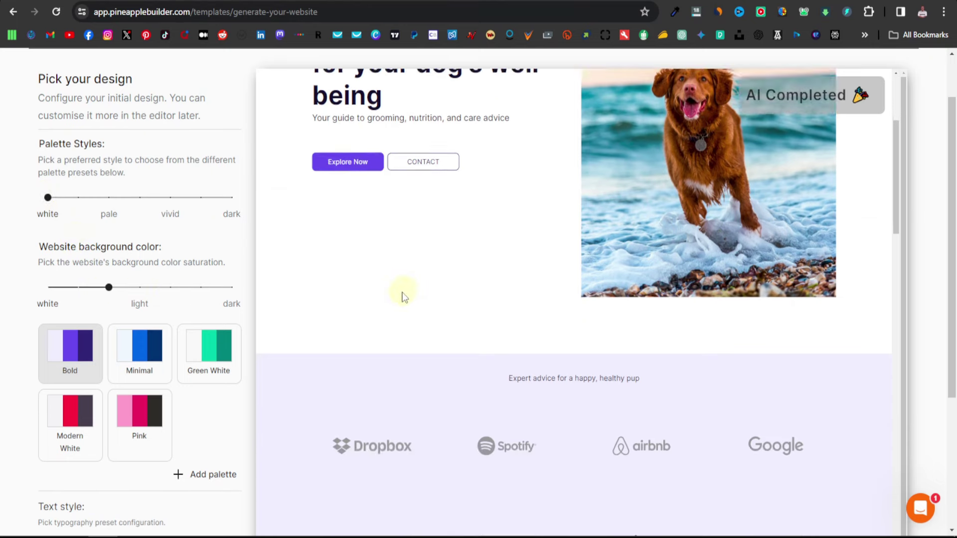
{"action": "left_click", "coordinate": [170, 288]}
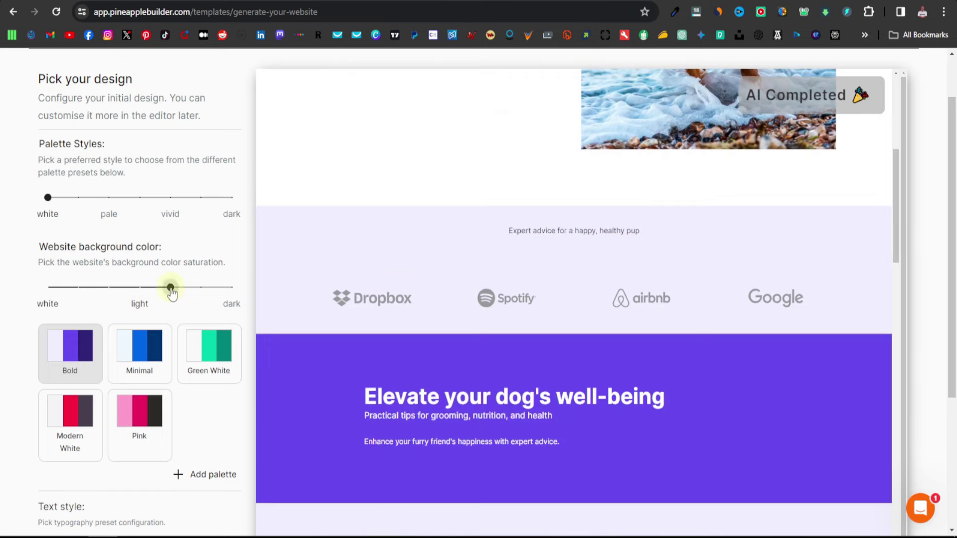
{"action": "left_click", "coordinate": [231, 289]}
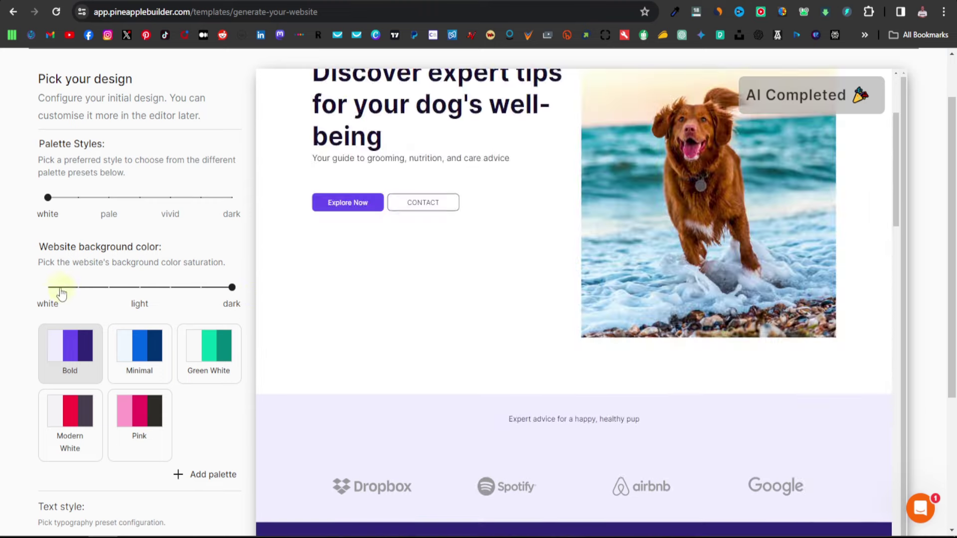
{"action": "left_click", "coordinate": [48, 288]}
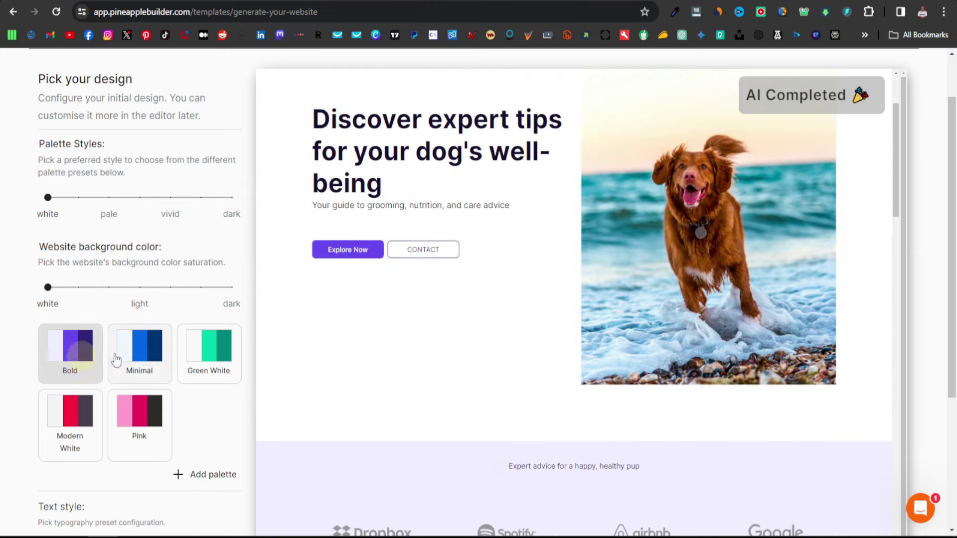
Save the design with the Bold palette, Inter text and default button style, and skip the editor's onboarding tour
{"action": "scroll", "coordinate": [112, 339], "scroll_direction": "down", "scroll_amount": 3}
{"action": "scroll", "coordinate": [110, 329], "scroll_direction": "down", "scroll_amount": 2}
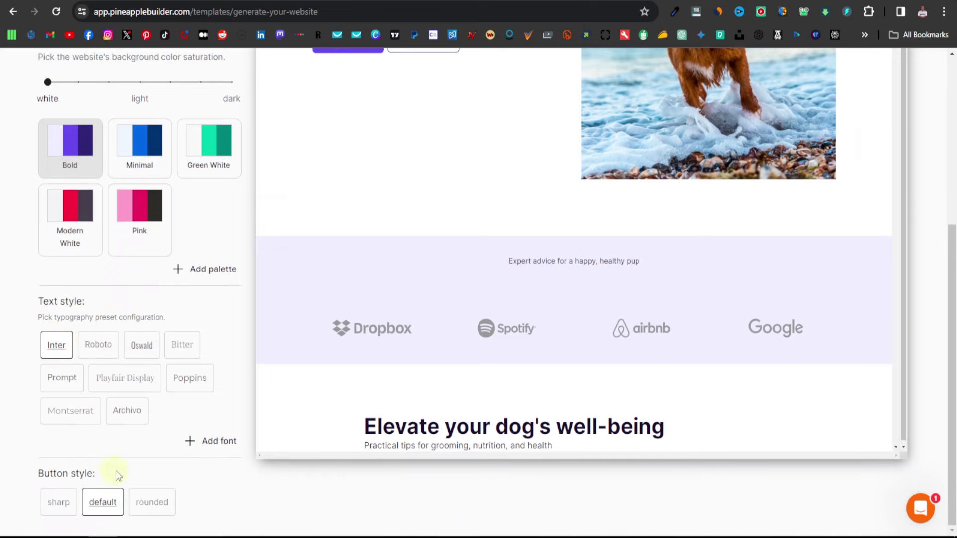
{"action": "scroll", "coordinate": [425, 384], "scroll_direction": "up", "scroll_amount": 10}
{"action": "scroll", "coordinate": [165, 346], "scroll_direction": "down", "scroll_amount": 10}
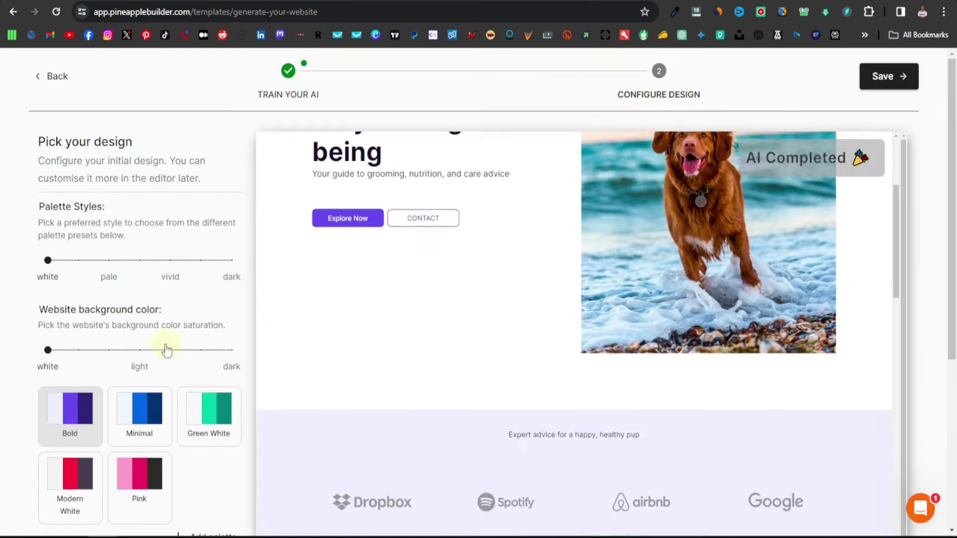
{"action": "scroll", "coordinate": [518, 329], "scroll_direction": "up", "scroll_amount": 15}
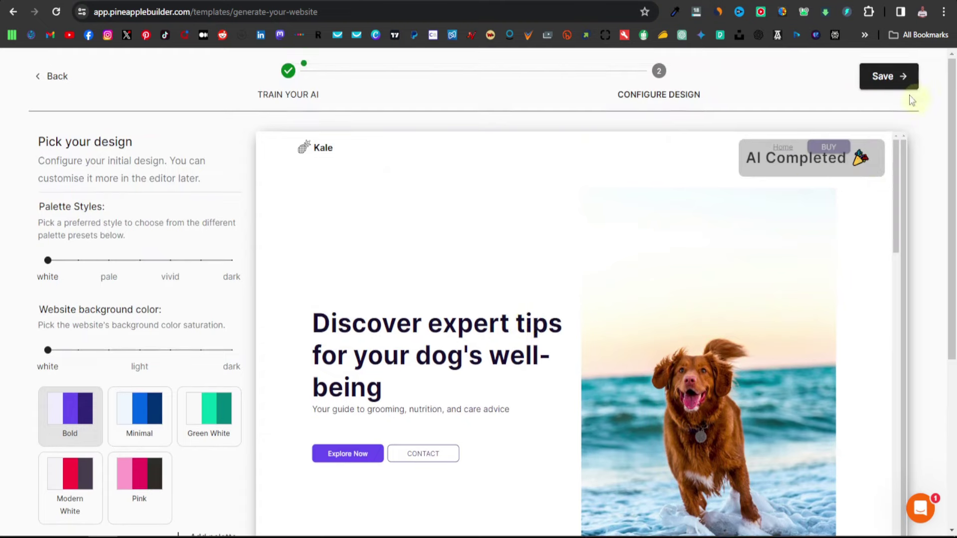
{"action": "left_click", "coordinate": [889, 83]}
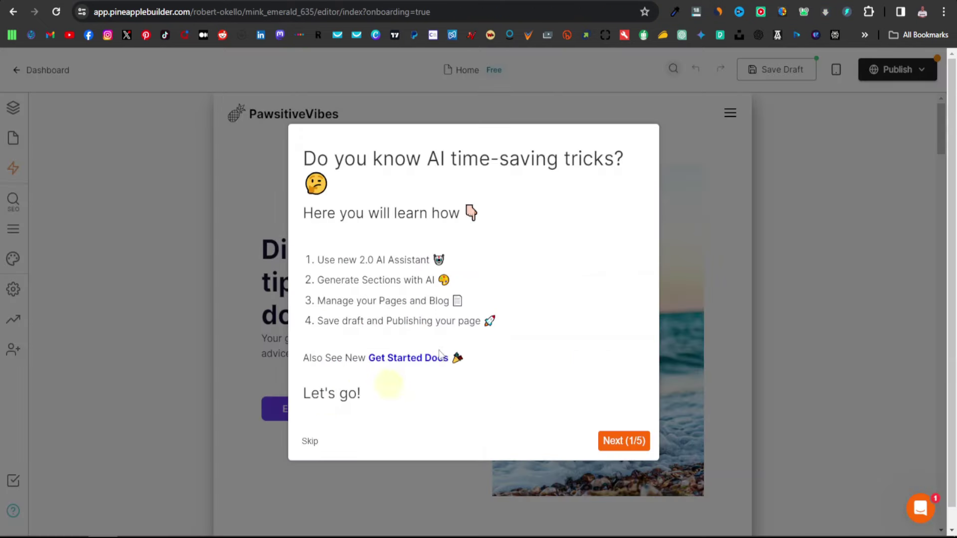
{"action": "left_click", "coordinate": [308, 442]}
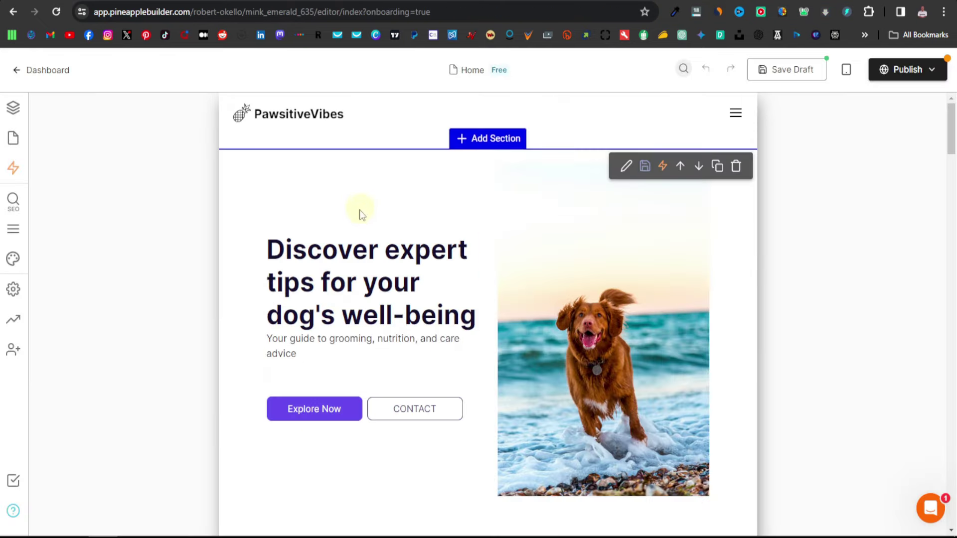
Review all sections of the generated home page, from the hero to the call to action
{"action": "scroll", "coordinate": [529, 244], "scroll_direction": "down", "scroll_amount": 4}
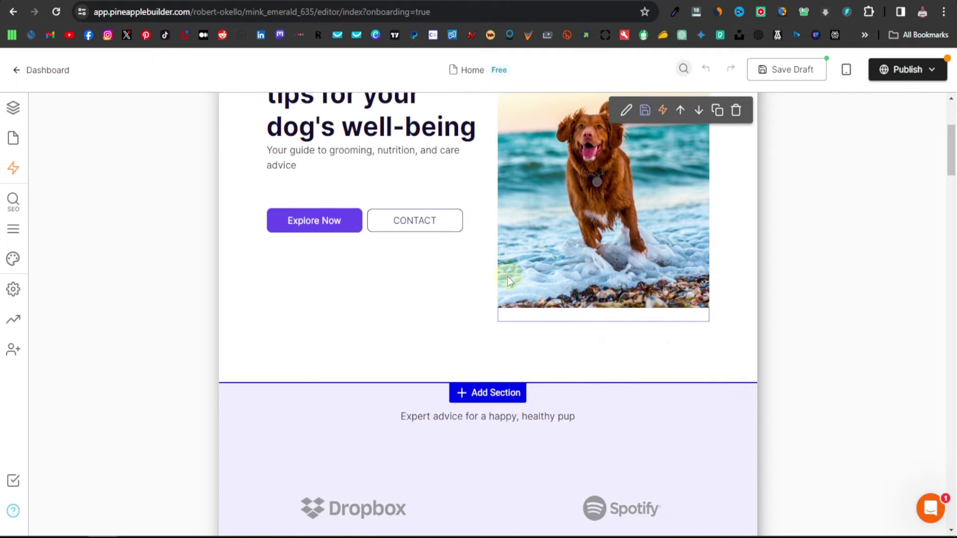
{"action": "scroll", "coordinate": [508, 277], "scroll_direction": "down", "scroll_amount": 12}
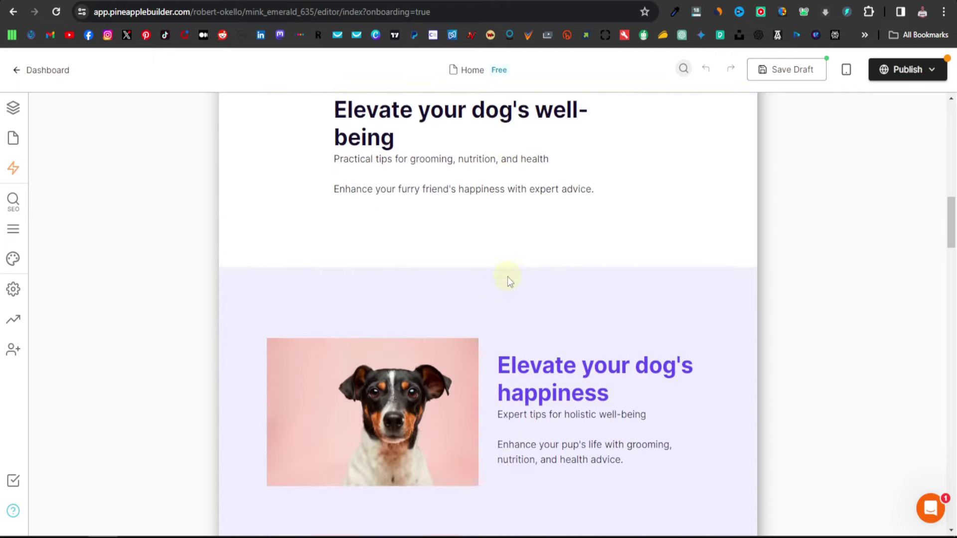
{"action": "scroll", "coordinate": [507, 277], "scroll_direction": "down", "scroll_amount": 15}
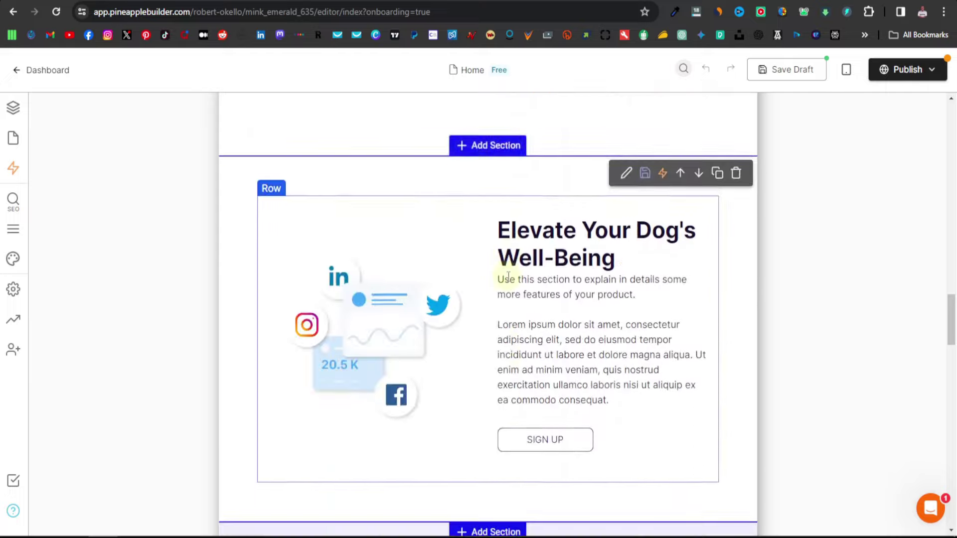
{"action": "scroll", "coordinate": [507, 277], "scroll_direction": "down", "scroll_amount": 20}
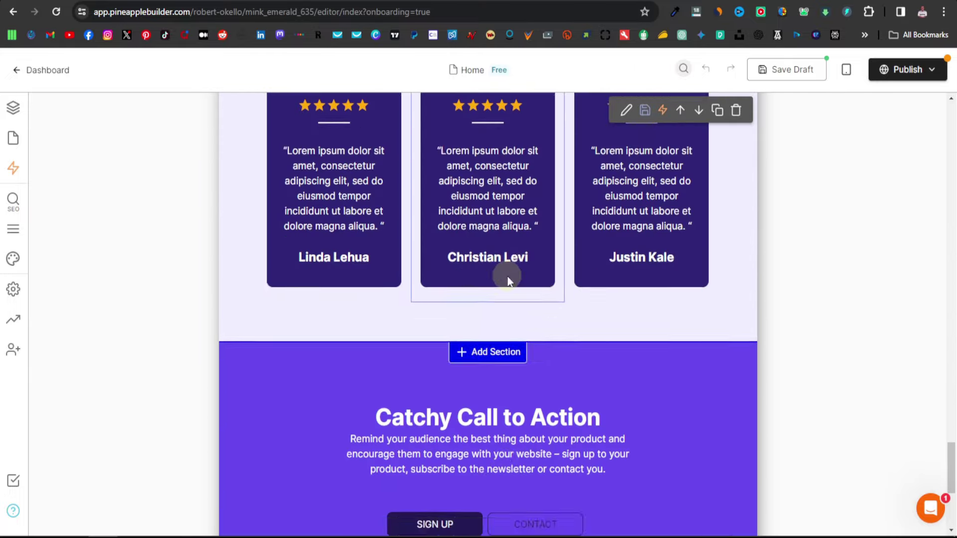
{"action": "scroll", "coordinate": [507, 279], "scroll_direction": "down", "scroll_amount": 5}
{"action": "scroll", "coordinate": [508, 277], "scroll_direction": "up", "scroll_amount": 20}
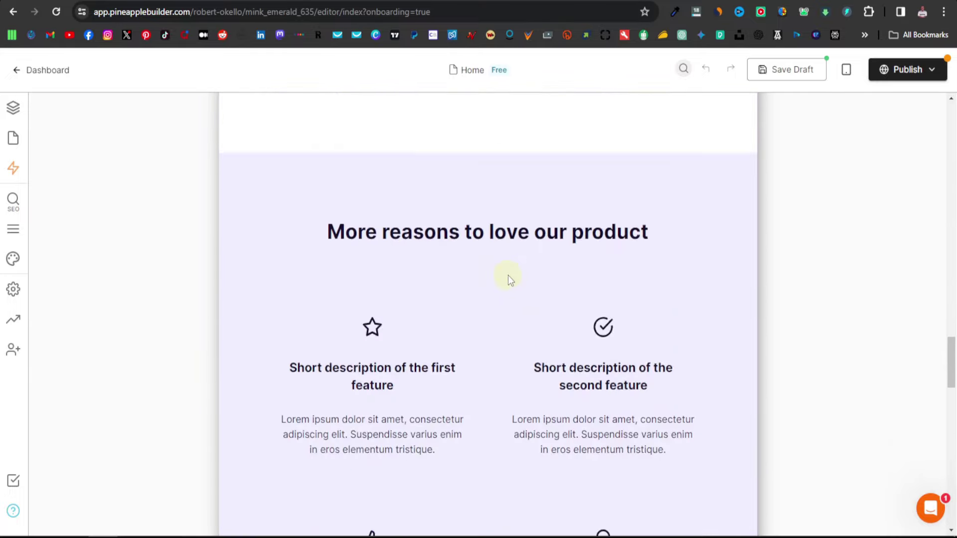
{"action": "scroll", "coordinate": [507, 274], "scroll_direction": "up", "scroll_amount": 10}
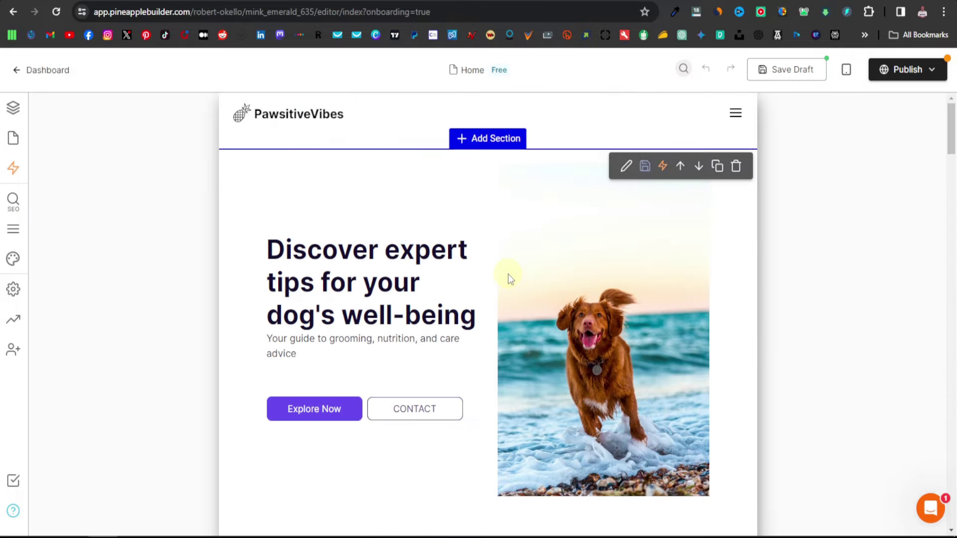
Open the header settings of the home page and remove the pineapple icon from the header
{"action": "mouse_move", "coordinate": [281, 124]}
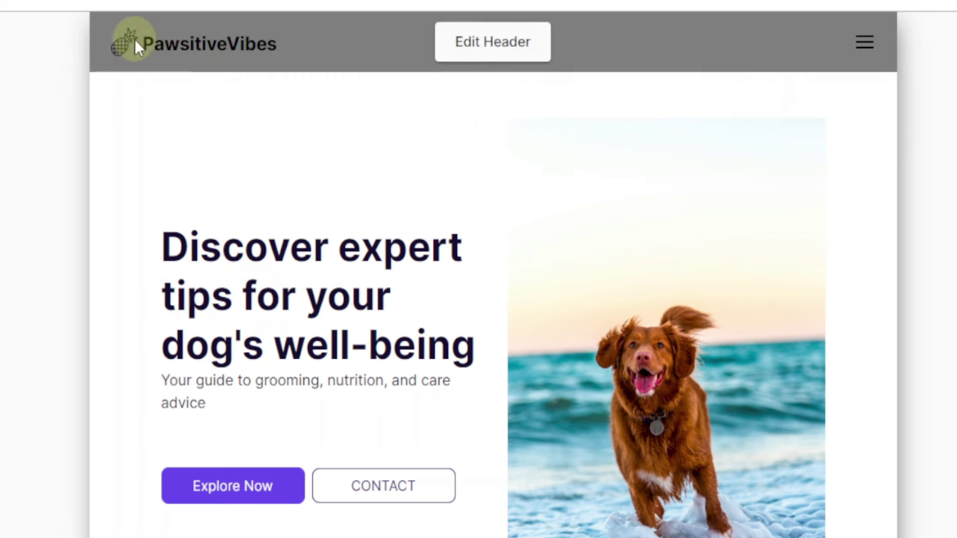
{"action": "left_click", "coordinate": [488, 50]}
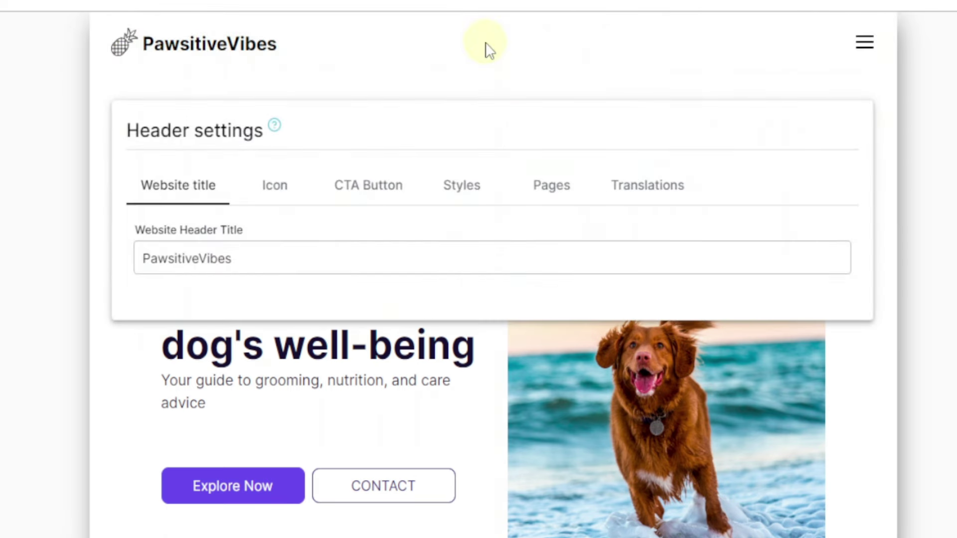
{"action": "left_click", "coordinate": [277, 186]}
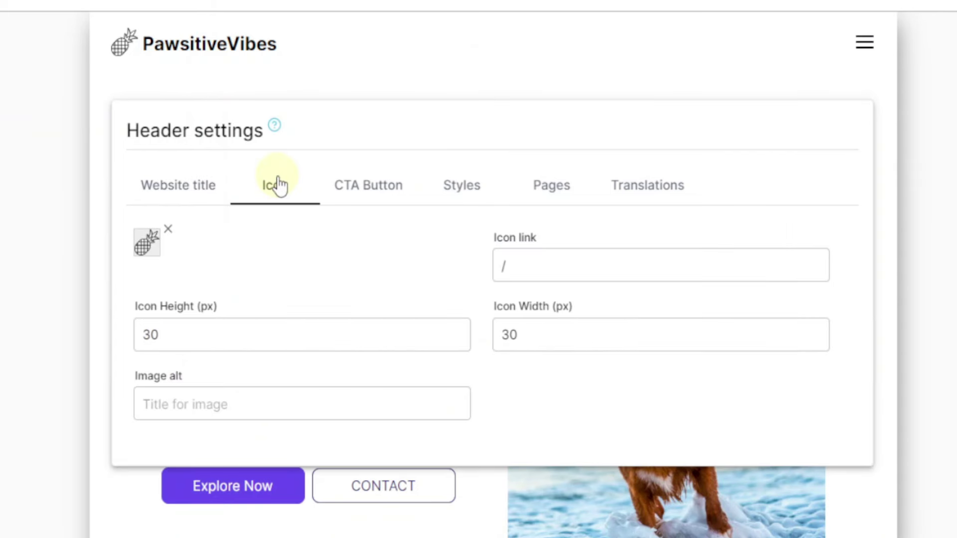
{"action": "left_click", "coordinate": [168, 228]}
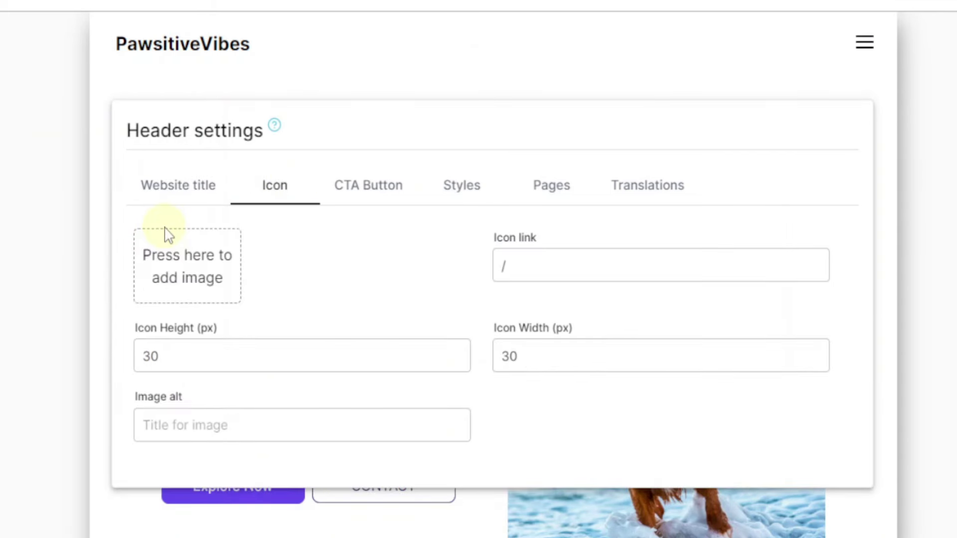
Start adding a new header icon image and search the free image library for "dog"
{"action": "left_click", "coordinate": [203, 267]}
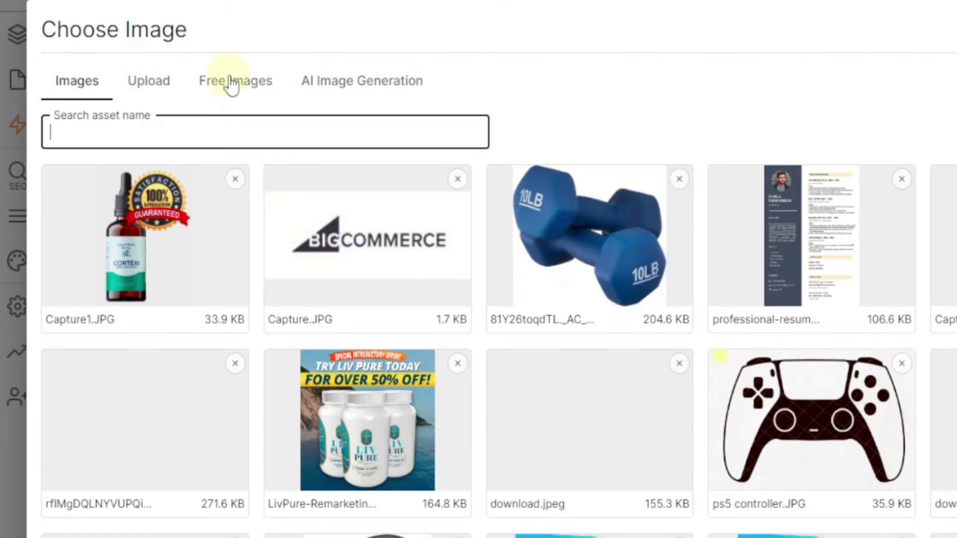
{"action": "left_click", "coordinate": [230, 81]}
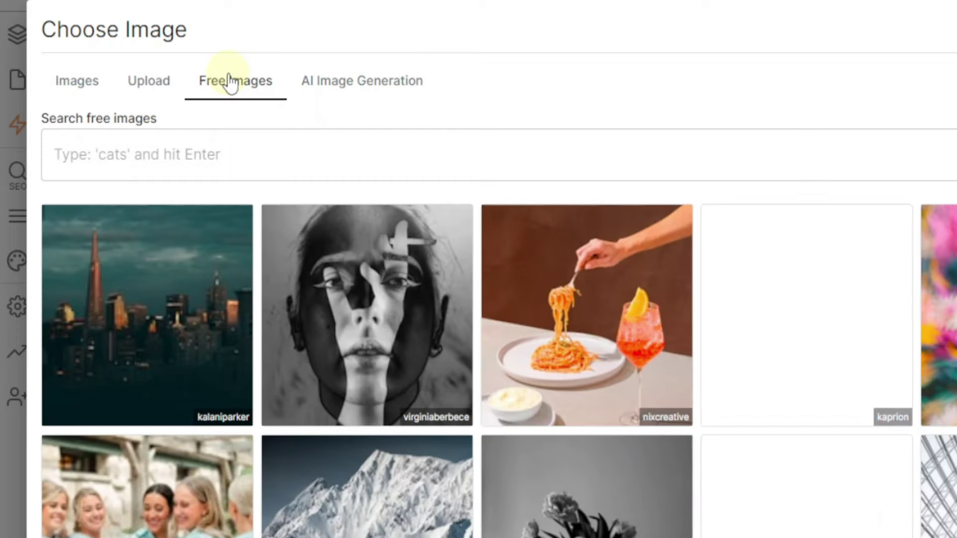
{"action": "scroll", "coordinate": [435, 301], "scroll_direction": "down", "scroll_amount": 8}
{"action": "scroll", "coordinate": [435, 301], "scroll_direction": "up", "scroll_amount": 5}
{"action": "left_click", "coordinate": [202, 155]}
{"action": "type", "text": "dog"}
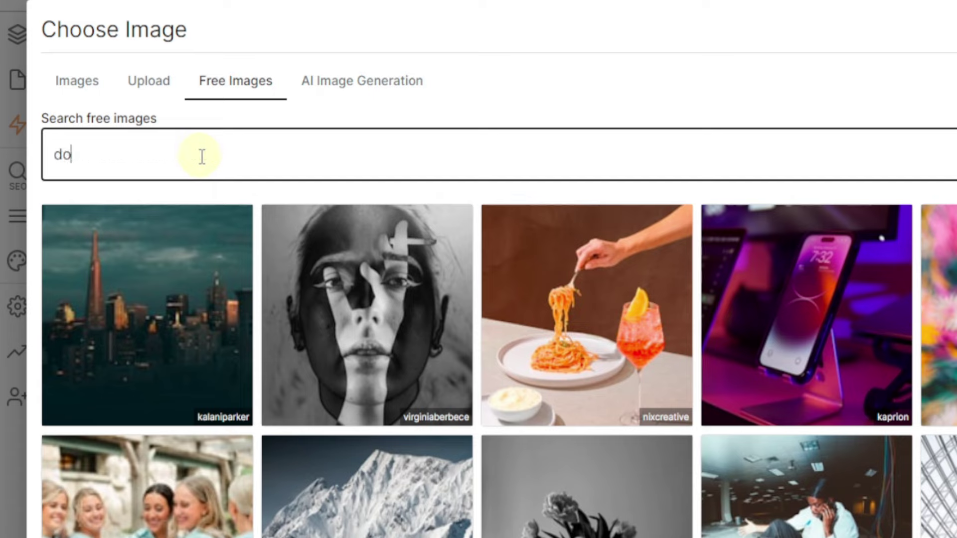
{"action": "key", "text": "Return"}
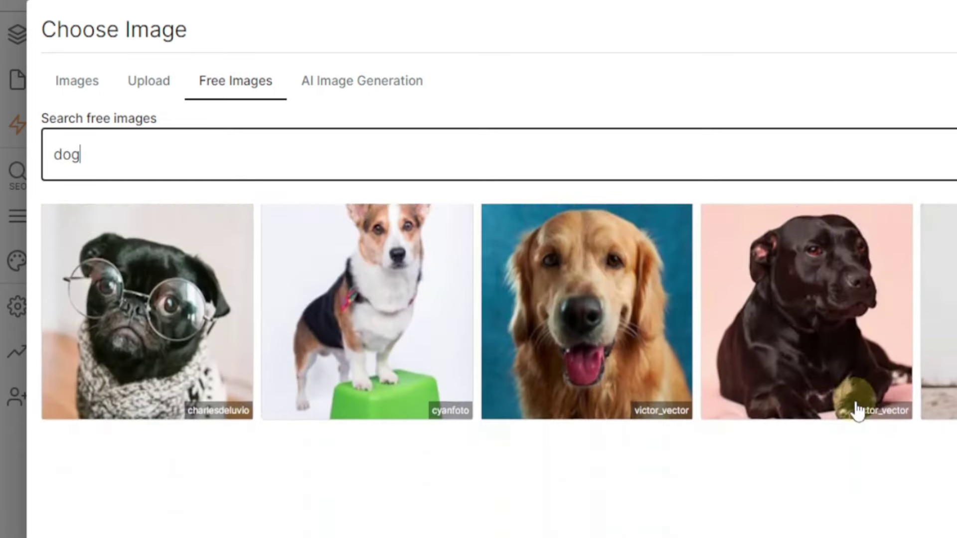
{"action": "scroll", "coordinate": [861, 408], "scroll_direction": "down", "scroll_amount": 5}
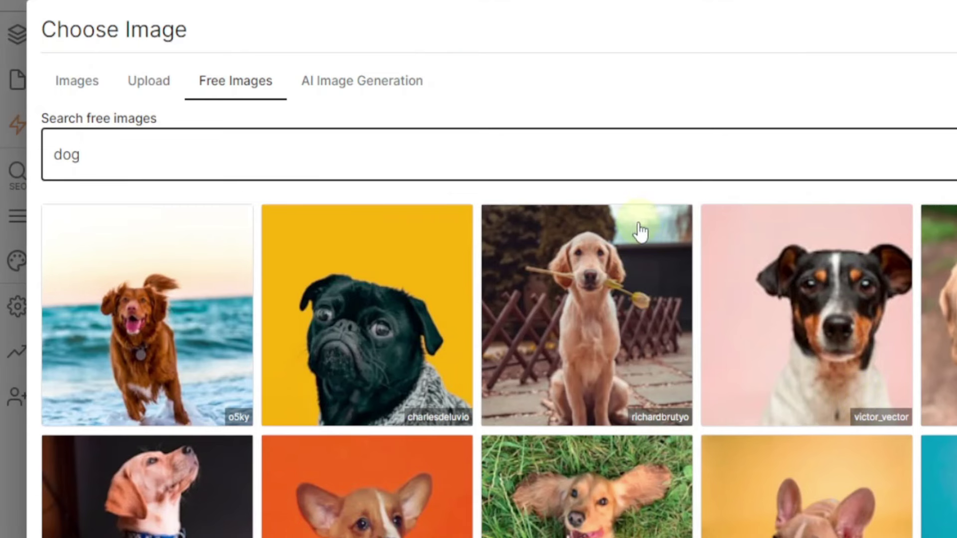
Search Google Images for "dog" in a new browser tab and filter the results by the Clip Art type
{"action": "key", "text": "ctrl+t"}
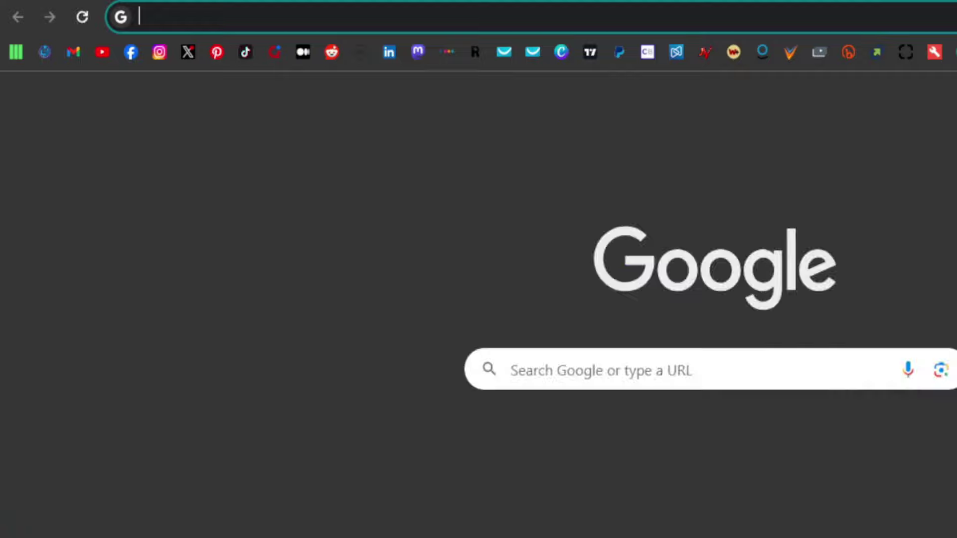
{"action": "type", "text": "dog"}
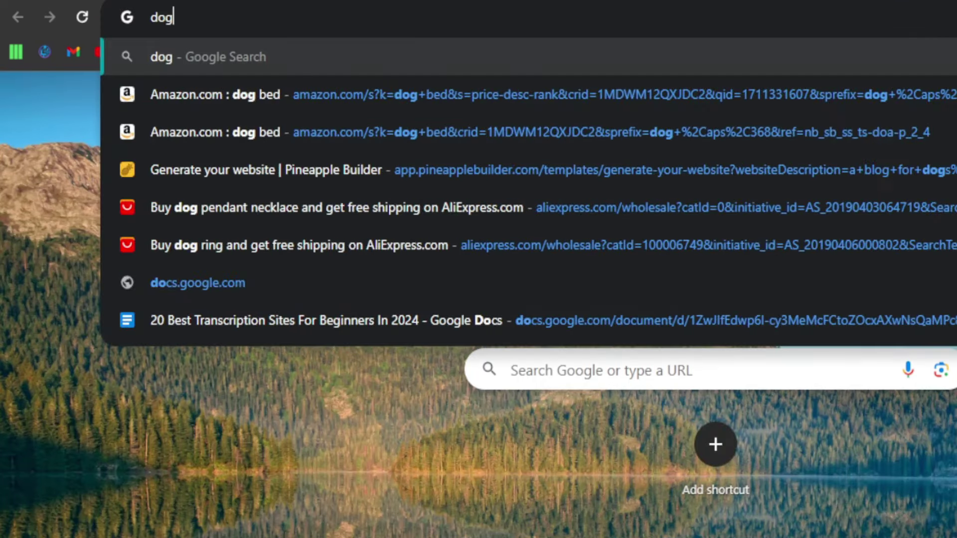
{"action": "key", "text": "Return"}
{"action": "left_click", "coordinate": [206, 177]}
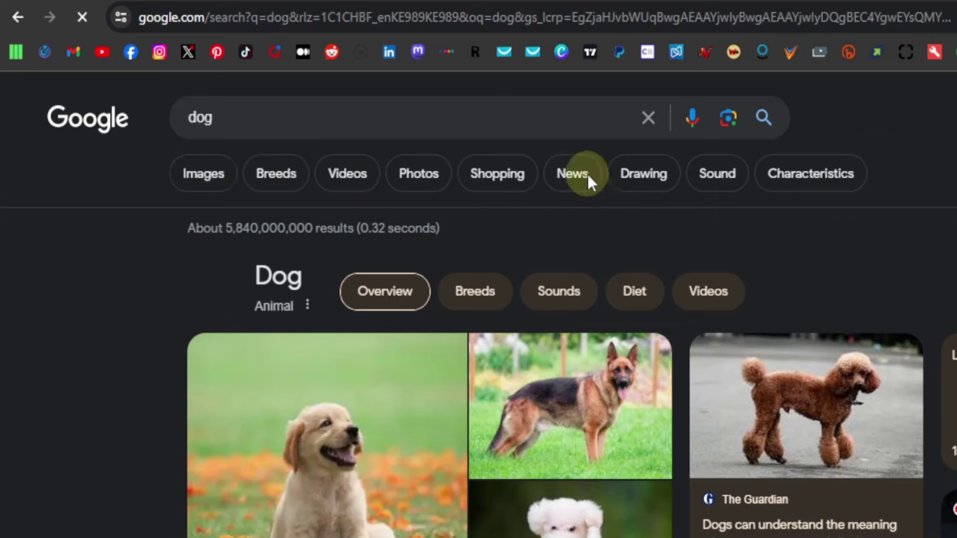
{"action": "left_click", "coordinate": [725, 179]}
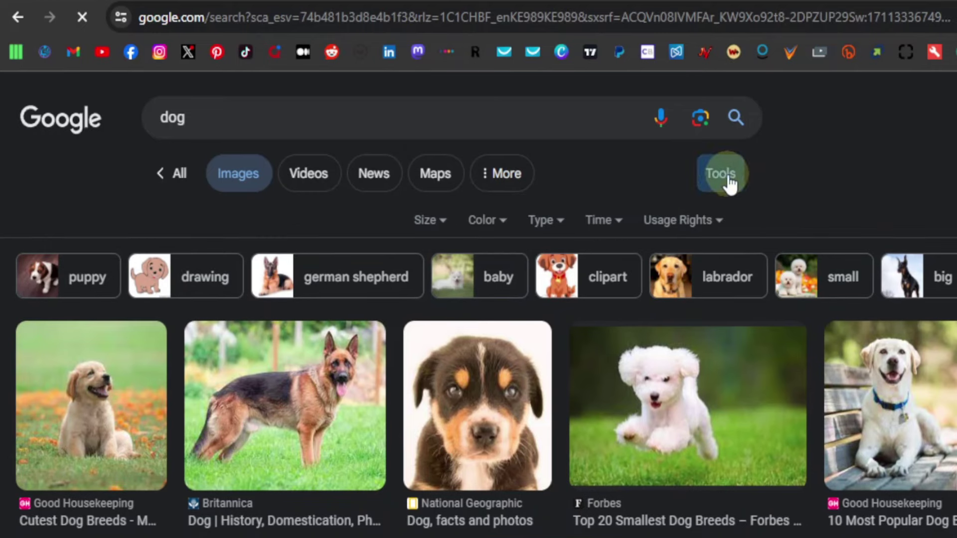
{"action": "left_click", "coordinate": [562, 222]}
{"action": "left_click", "coordinate": [560, 294]}
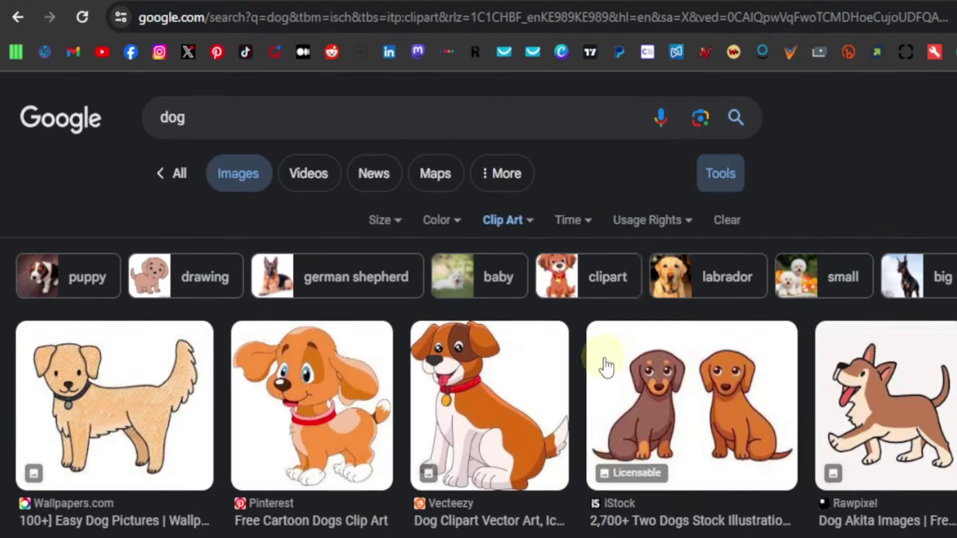
Browse the dog clip art results and save iStock's black outline dog face image to the computer
{"action": "scroll", "coordinate": [605, 367], "scroll_direction": "down", "scroll_amount": 5}
{"action": "scroll", "coordinate": [615, 366], "scroll_direction": "down", "scroll_amount": 15}
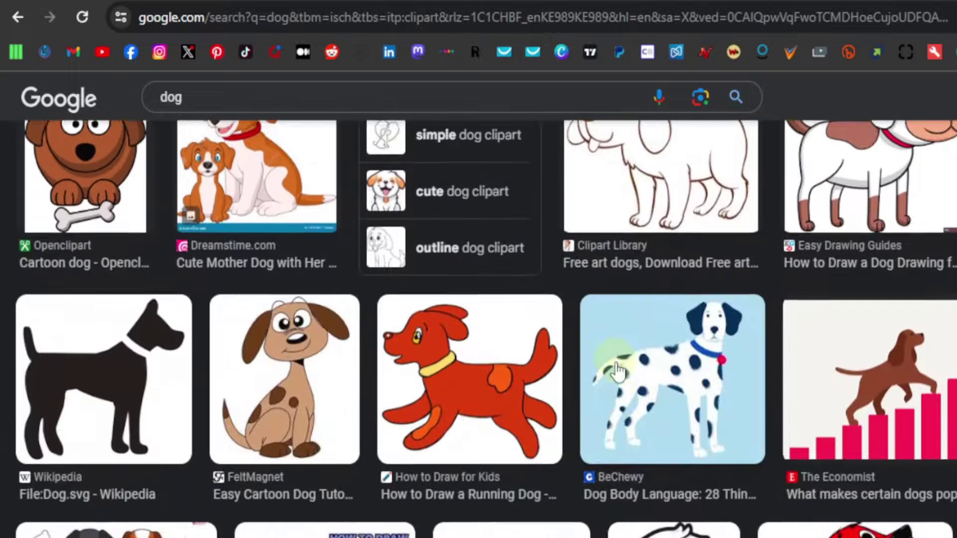
{"action": "scroll", "coordinate": [618, 368], "scroll_direction": "down", "scroll_amount": 10}
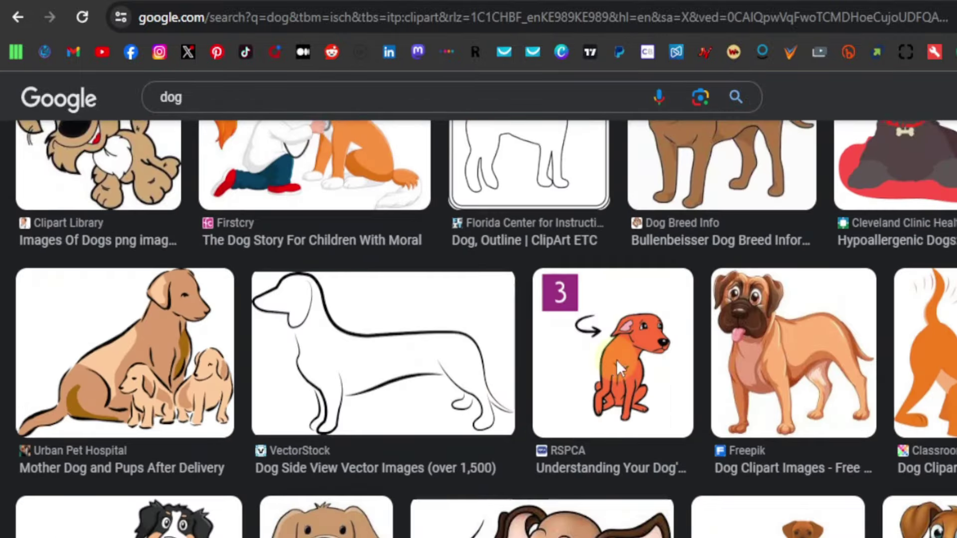
{"action": "scroll", "coordinate": [618, 368], "scroll_direction": "down", "scroll_amount": 10}
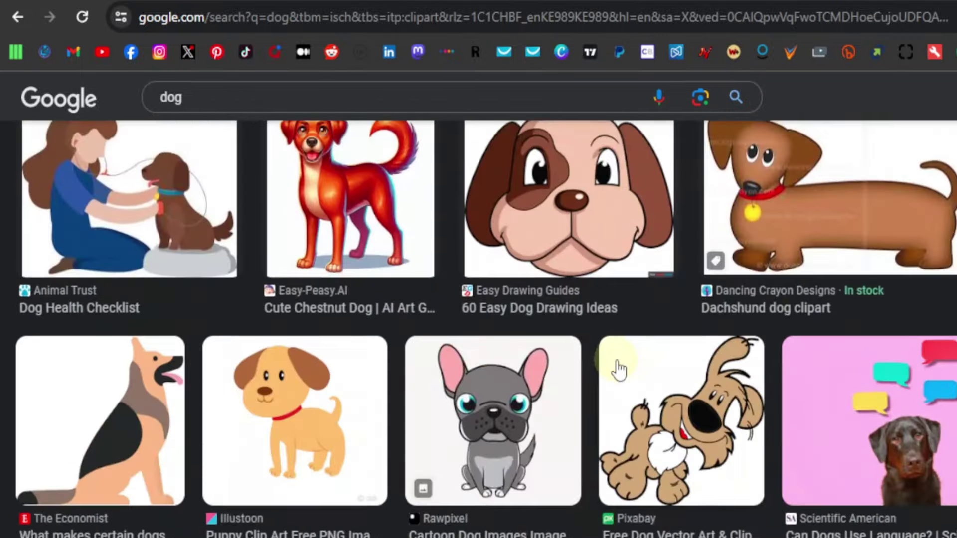
{"action": "scroll", "coordinate": [617, 368], "scroll_direction": "down", "scroll_amount": 10}
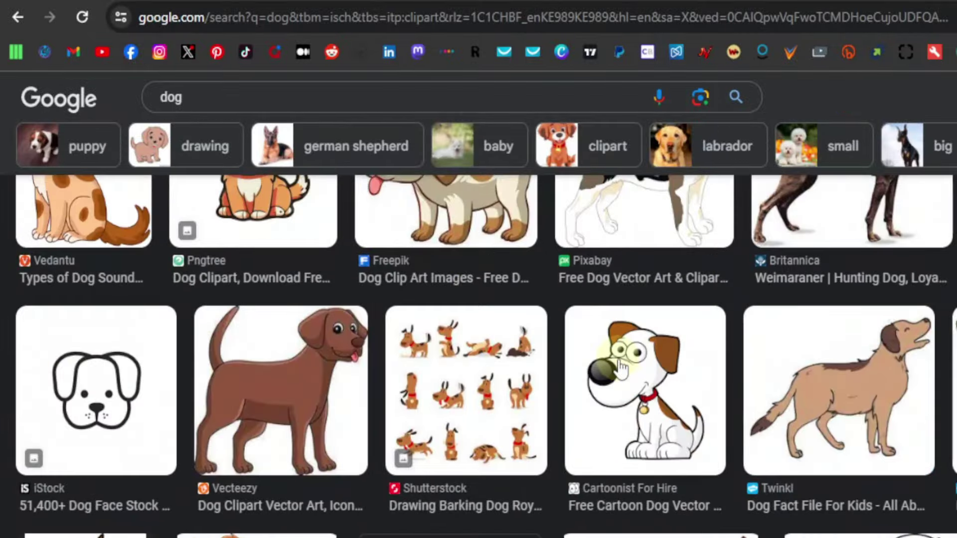
{"action": "scroll", "coordinate": [621, 366], "scroll_direction": "up", "scroll_amount": 3}
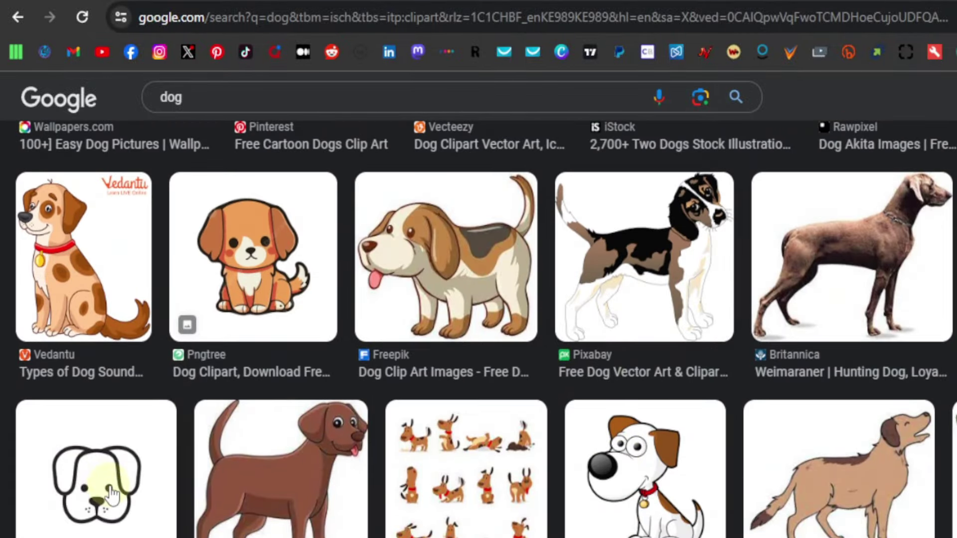
{"action": "left_click", "coordinate": [111, 493]}
{"action": "right_click", "coordinate": [583, 401]}
{"action": "left_click", "coordinate": [737, 273]}
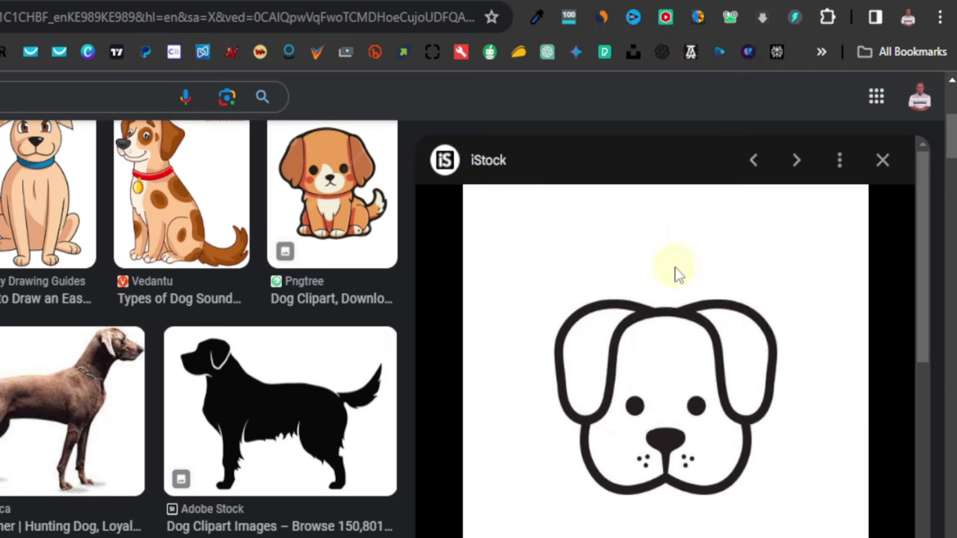
{"action": "key", "text": "Return"}
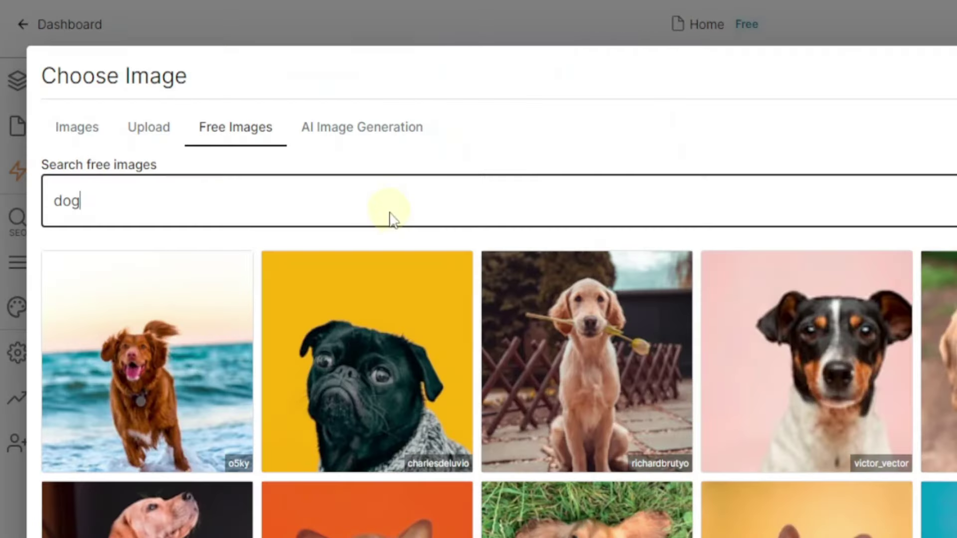
Return to the website builder and upload the downloaded dog face image as the header icon
{"action": "left_click", "coordinate": [75, 135]}
{"action": "left_click", "coordinate": [141, 134]}
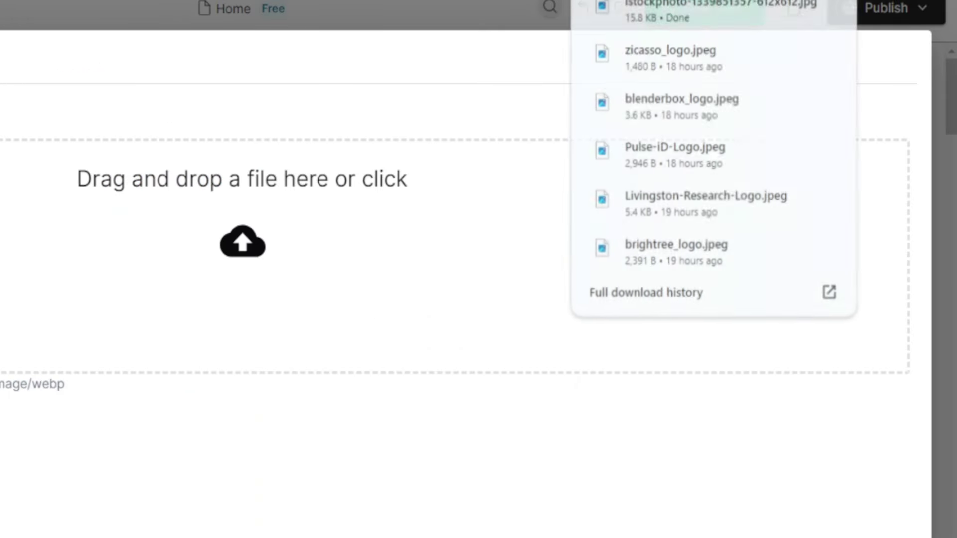
{"action": "left_click_drag", "start_coordinate": [628, 15], "coordinate": [207, 269]}
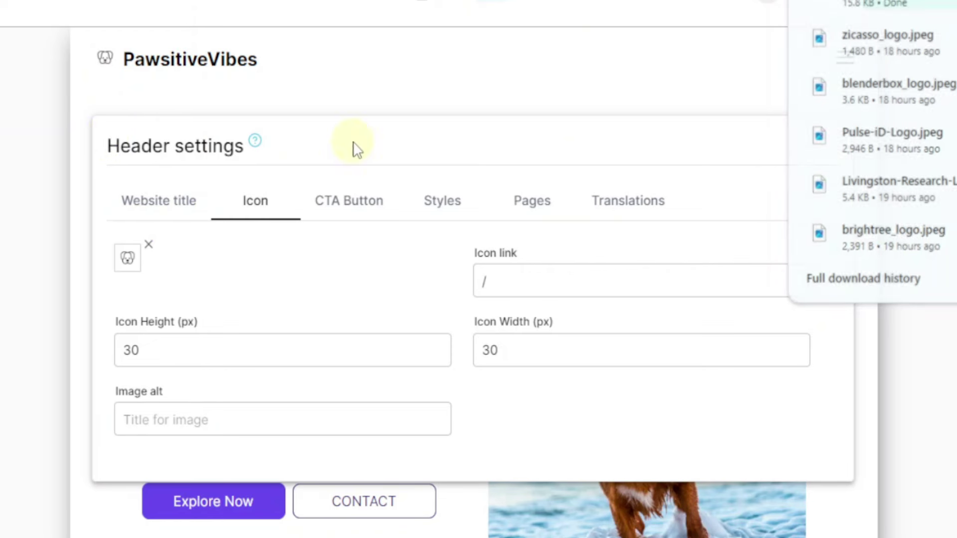
{"action": "left_click", "coordinate": [333, 179]}
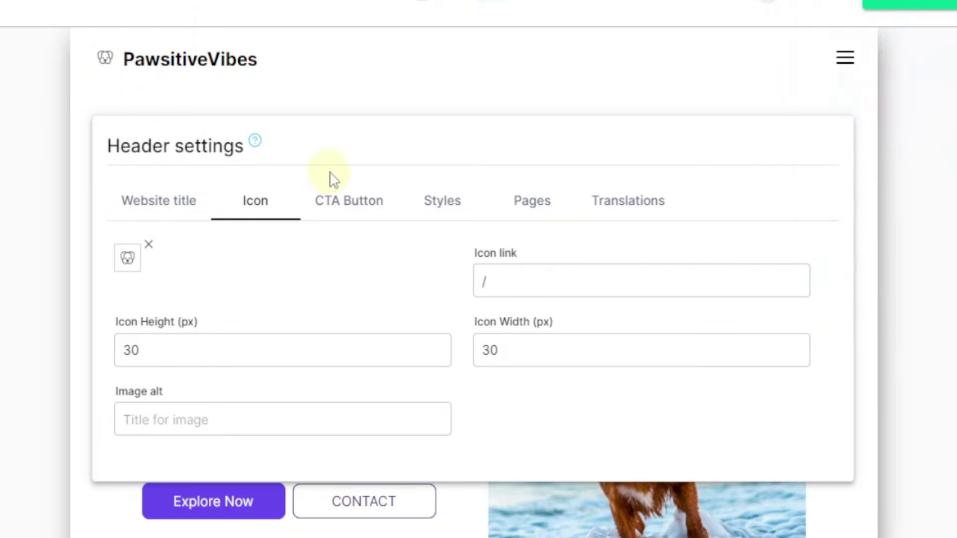
Set the text of the header's call-to-action button to "Best Dog Beds Deals"
{"action": "left_click", "coordinate": [351, 212]}
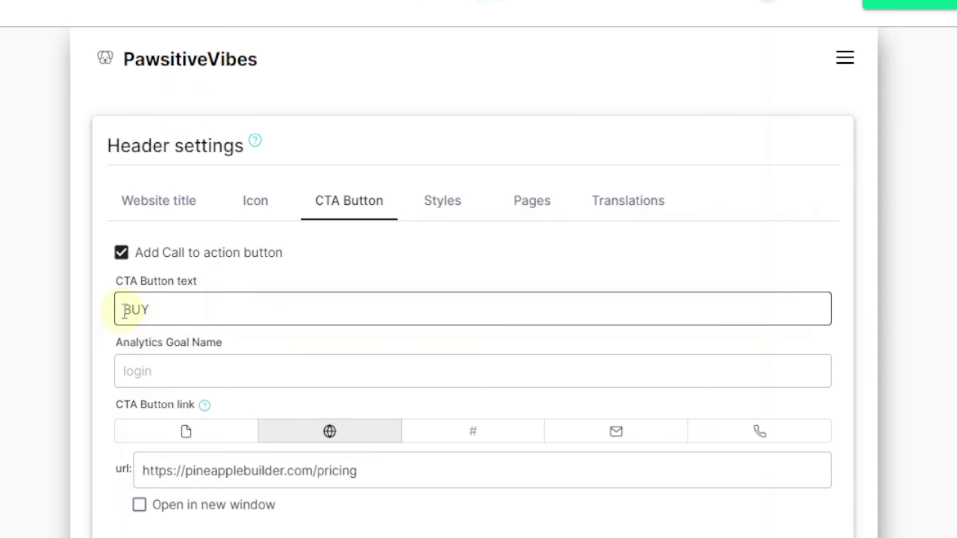
{"action": "left_click_drag", "start_coordinate": [124, 310], "coordinate": [165, 306]}
{"action": "type", "text": "Bst Dog"}
{"action": "key", "text": "BackSpace"}
{"action": "key", "text": "BackSpace"}
{"action": "key", "text": "BackSpace"}
{"action": "key", "text": "BackSpace"}
{"action": "key", "text": "BackSpace"}
{"action": "key", "text": "BackSpace"}
{"action": "type", "text": "est Dog"}
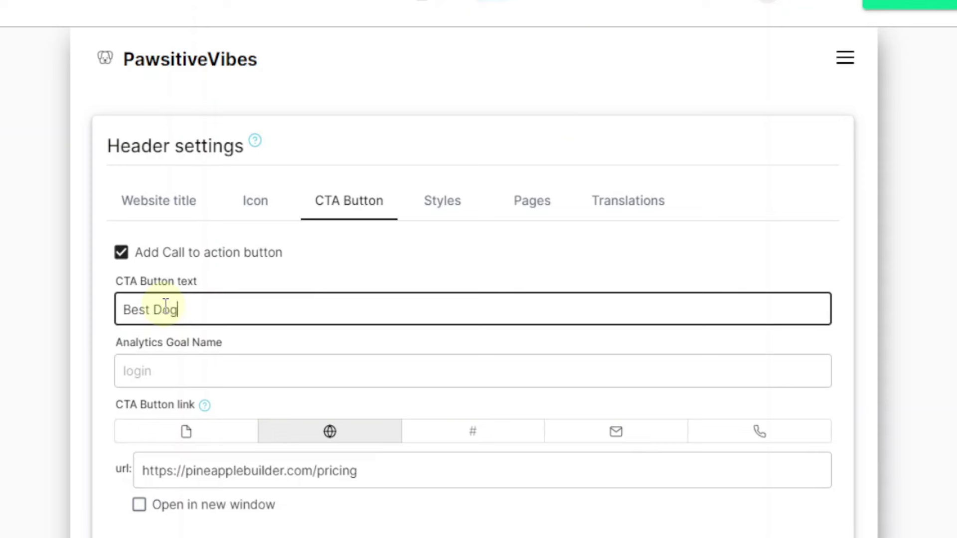
{"action": "type", "text": " Beds Deals"}
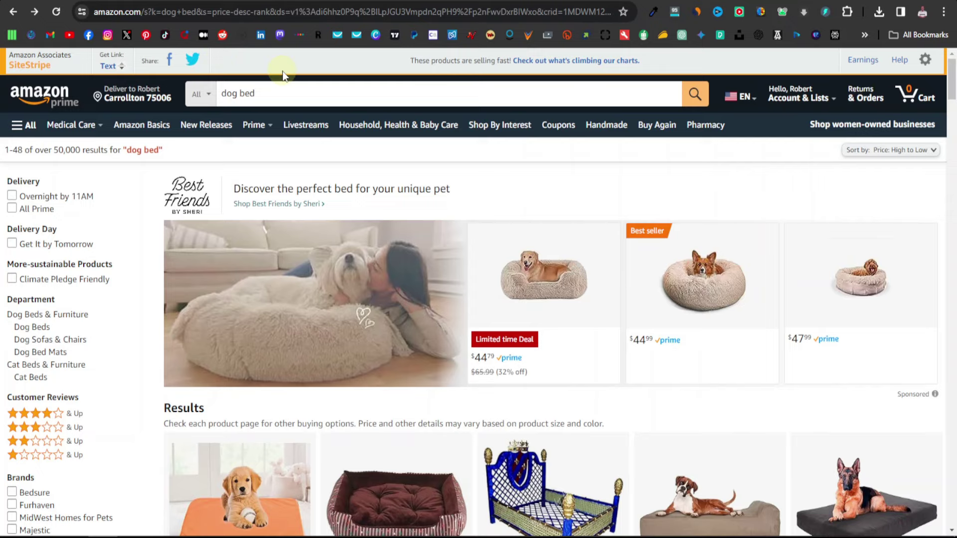
Find the solid wood dog bed in Amazon's dog bed results and copy its short affiliate text link from SiteStripe
{"action": "scroll", "coordinate": [376, 274], "scroll_direction": "down", "scroll_amount": 6}
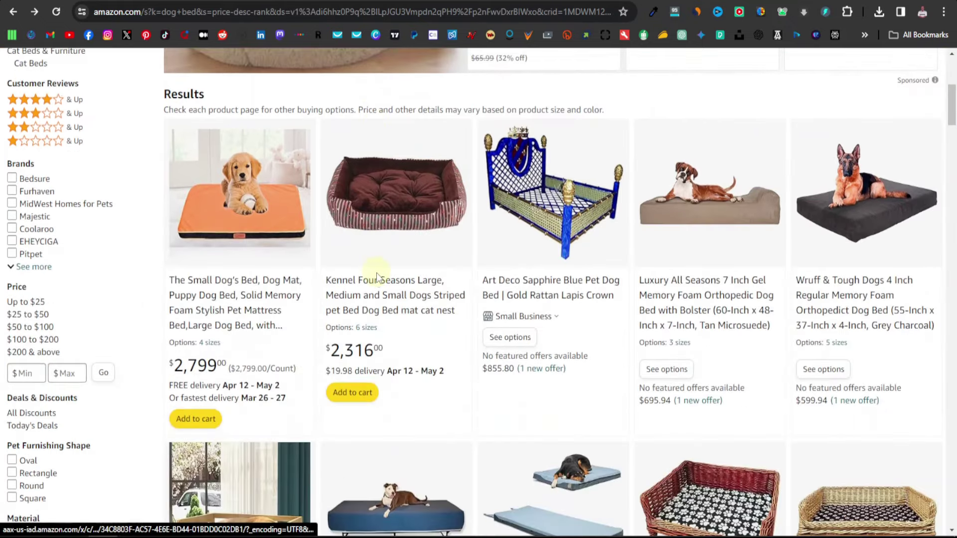
{"action": "scroll", "coordinate": [377, 275], "scroll_direction": "down", "scroll_amount": 10}
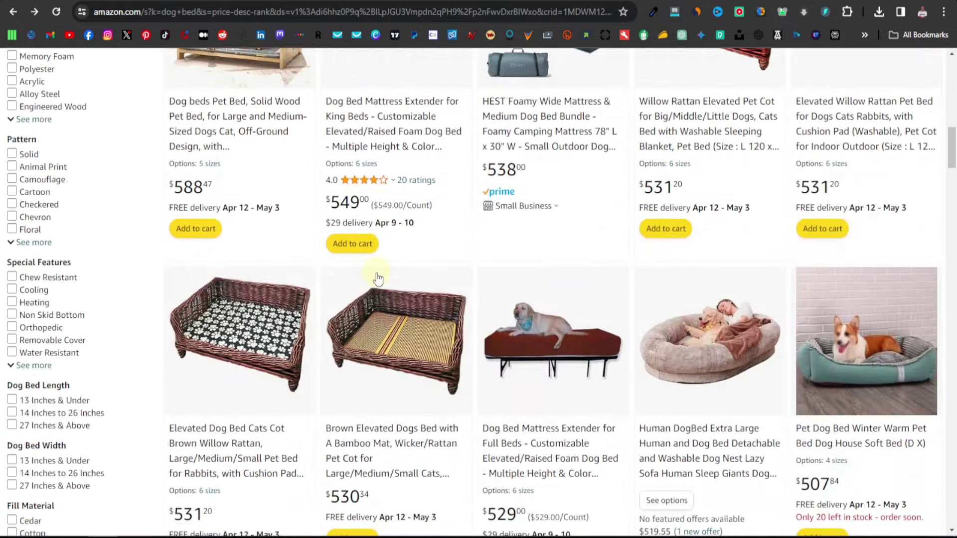
{"action": "scroll", "coordinate": [377, 277], "scroll_direction": "up", "scroll_amount": 4}
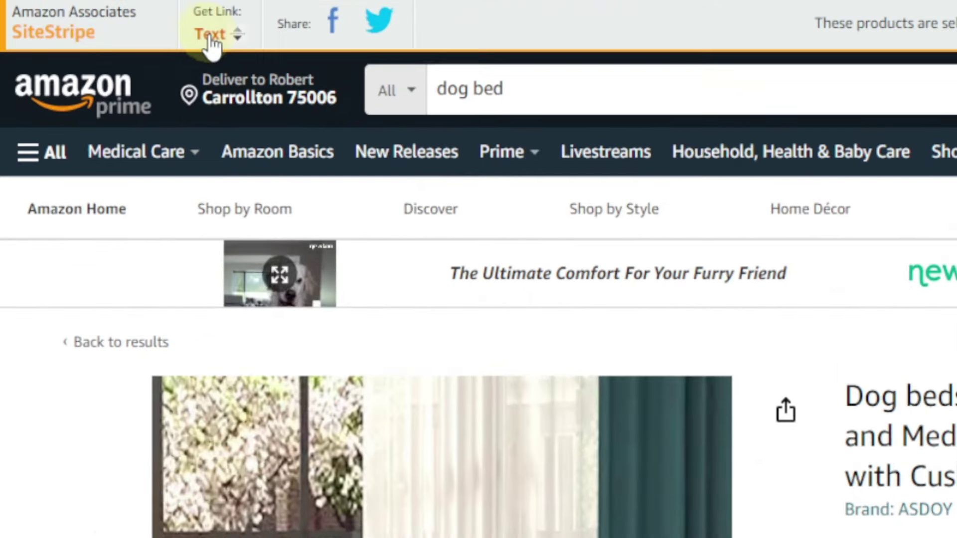
{"action": "left_click", "coordinate": [209, 36]}
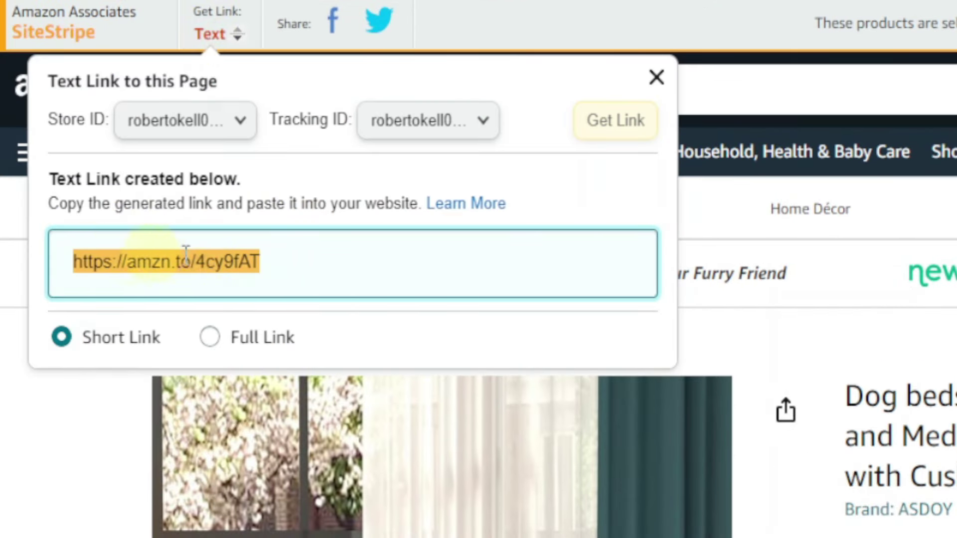
{"action": "right_click", "coordinate": [229, 268]}
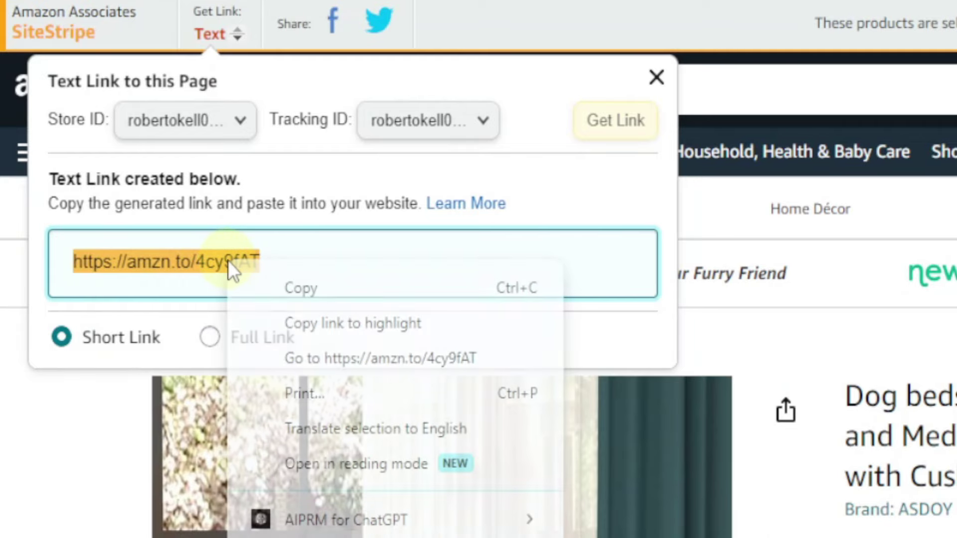
{"action": "left_click", "coordinate": [303, 290]}
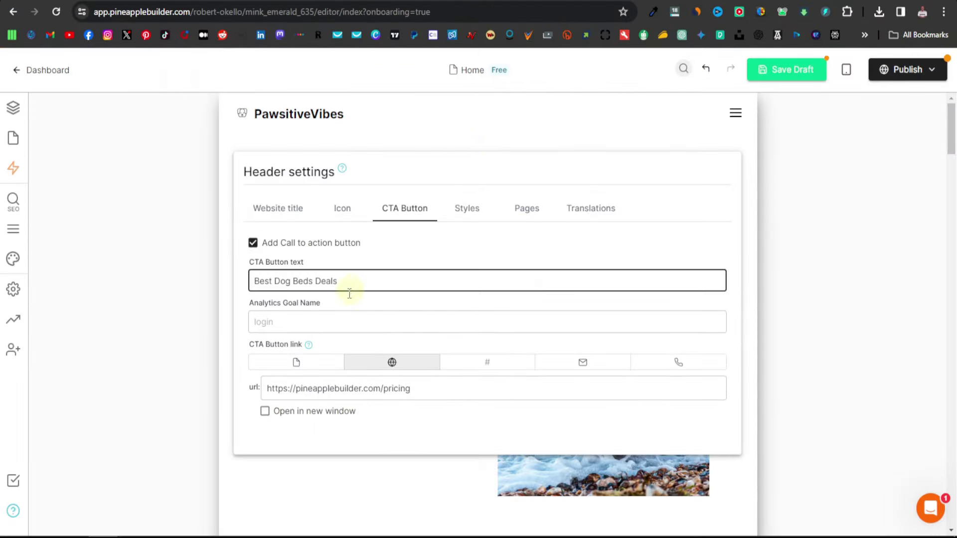
{"action": "triple_click", "coordinate": [319, 389]}
{"action": "right_click", "coordinate": [320, 389]}
{"action": "left_click", "coordinate": [382, 142]}
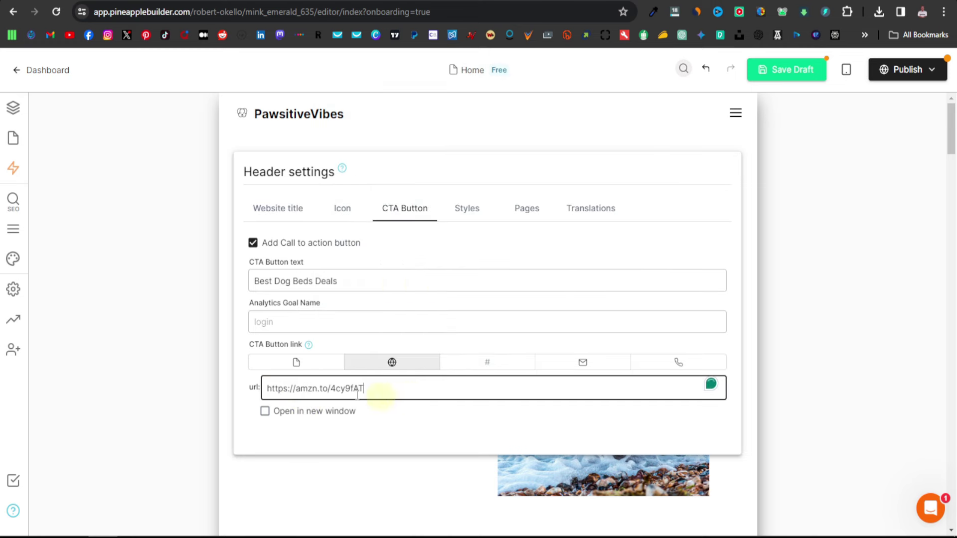
{"action": "left_click", "coordinate": [265, 411]}
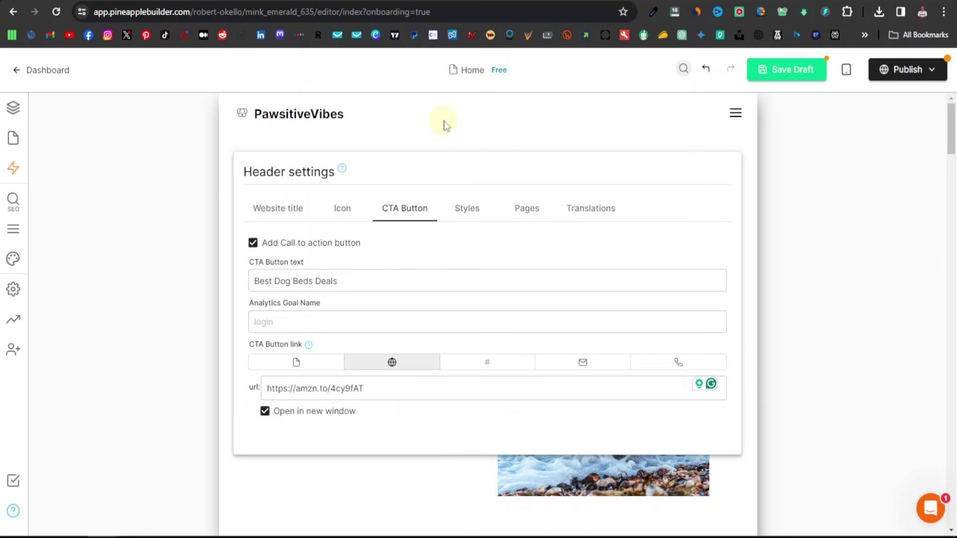
Delete the Home item from the header's page list, clear its title, and close the header settings
{"action": "left_click", "coordinate": [527, 209]}
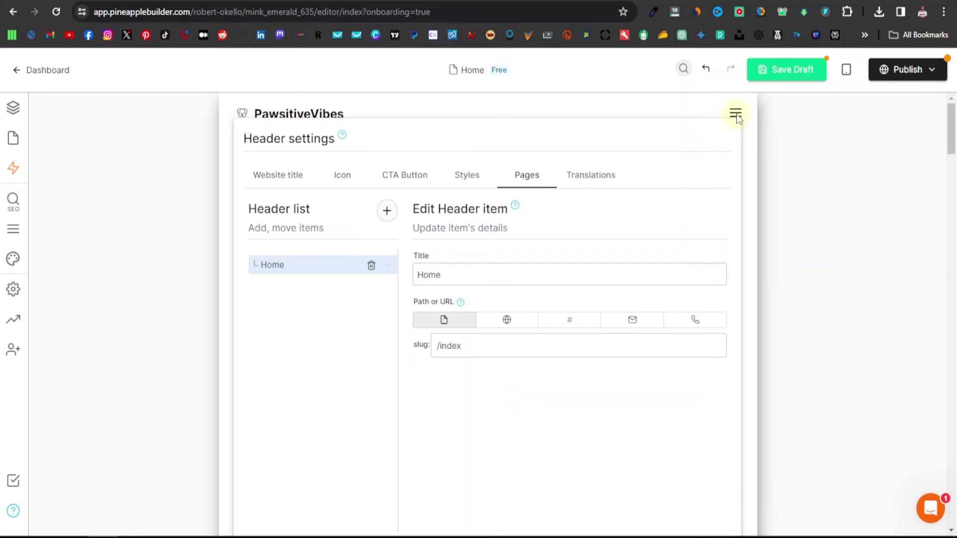
{"action": "left_click", "coordinate": [371, 266]}
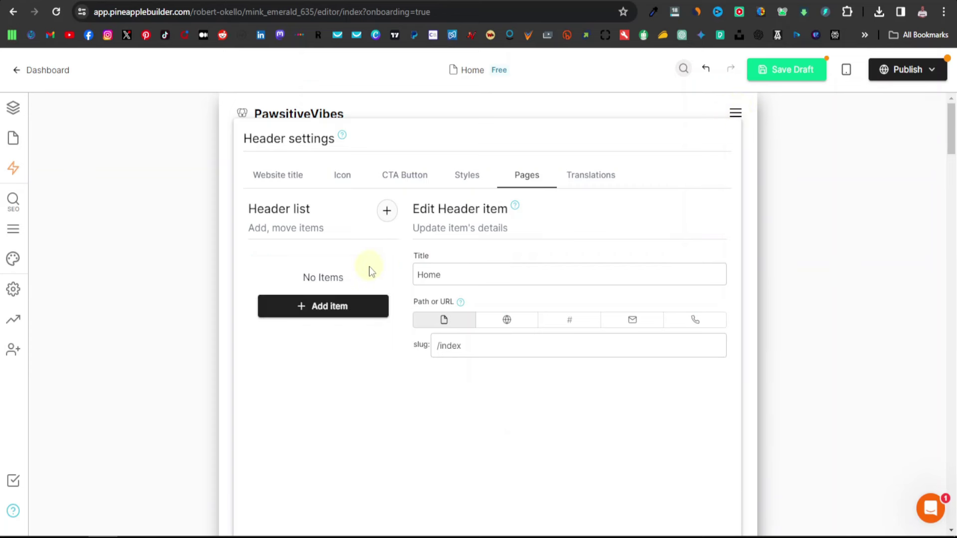
{"action": "left_click", "coordinate": [420, 274]}
{"action": "double_click", "coordinate": [432, 274]}
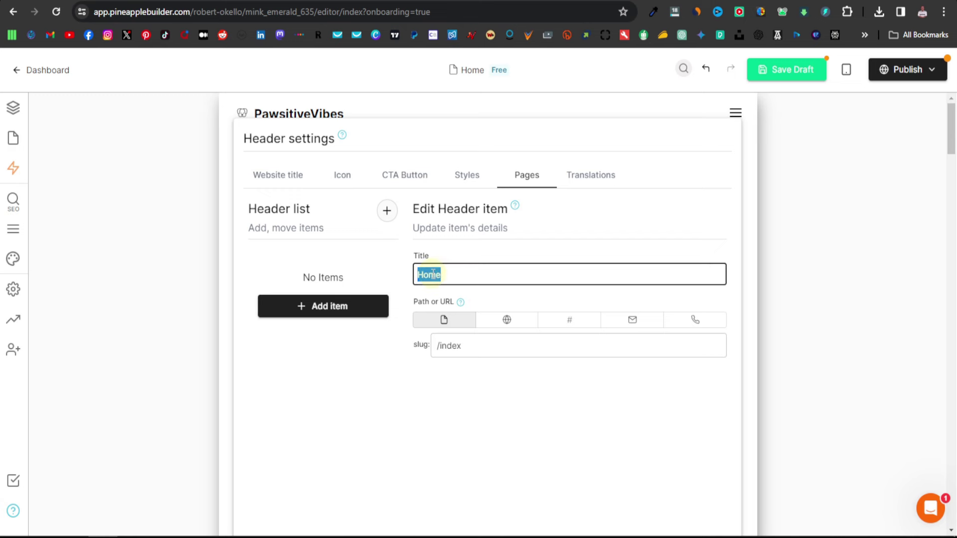
{"action": "key", "text": "BackSpace"}
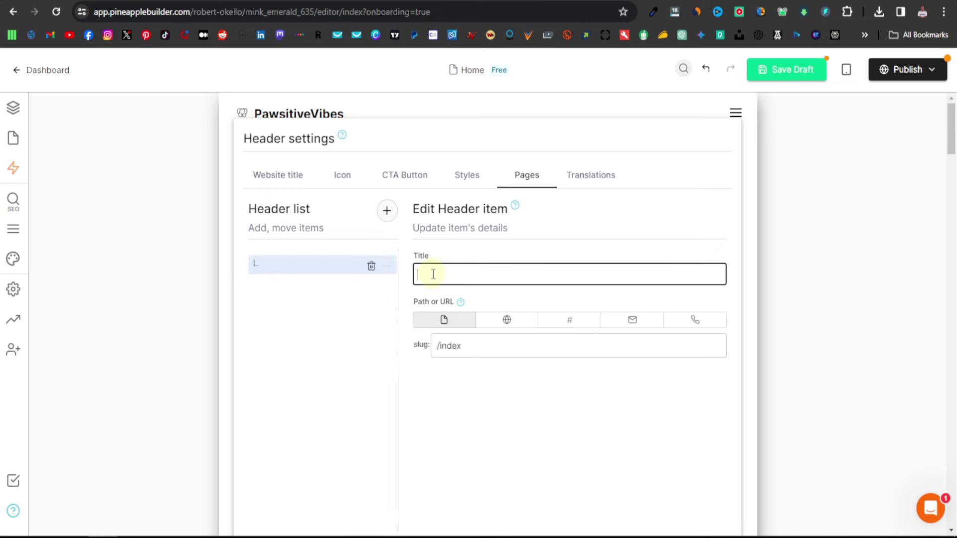
{"action": "left_click", "coordinate": [454, 118]}
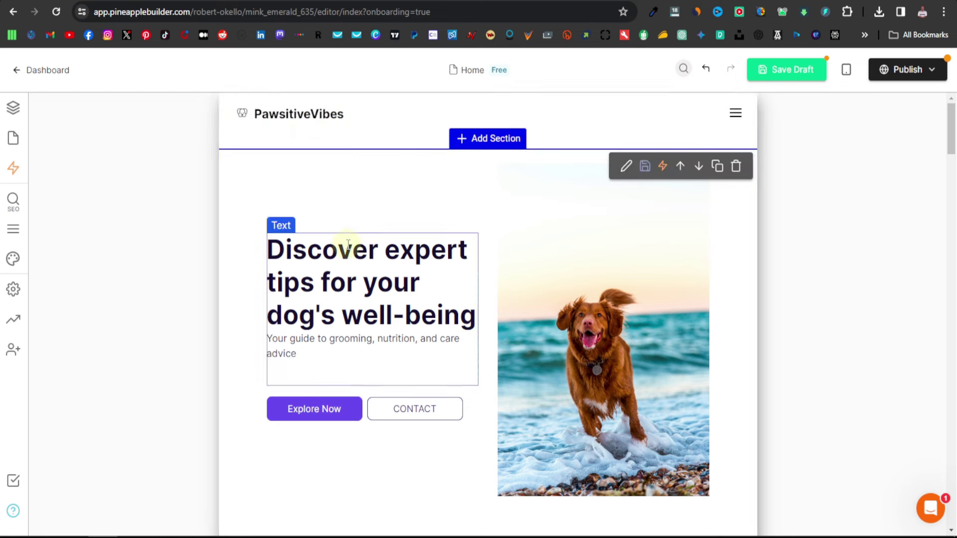
Extend the hero subtitle after "Your guide to grooming, nutrition, and care advice" using the "AI: Continue writing" option
{"action": "scroll", "coordinate": [344, 239], "scroll_direction": "down", "scroll_amount": 1}
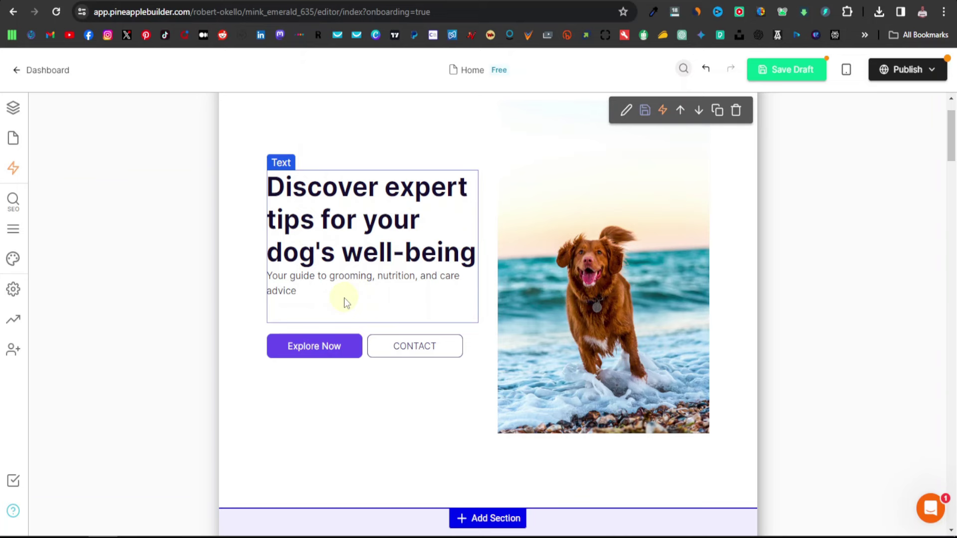
{"action": "left_click", "coordinate": [307, 294]}
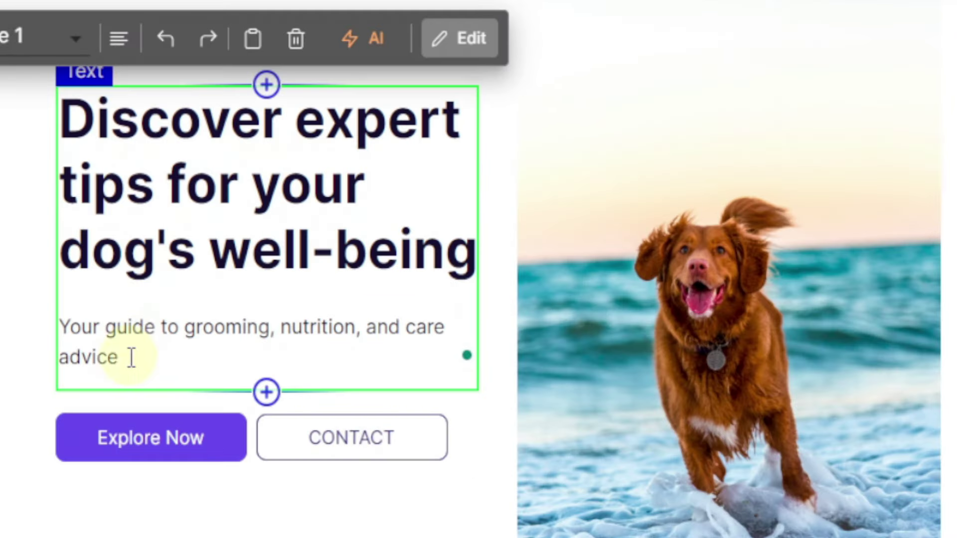
{"action": "left_click", "coordinate": [129, 356]}
{"action": "type", "text": "/"}
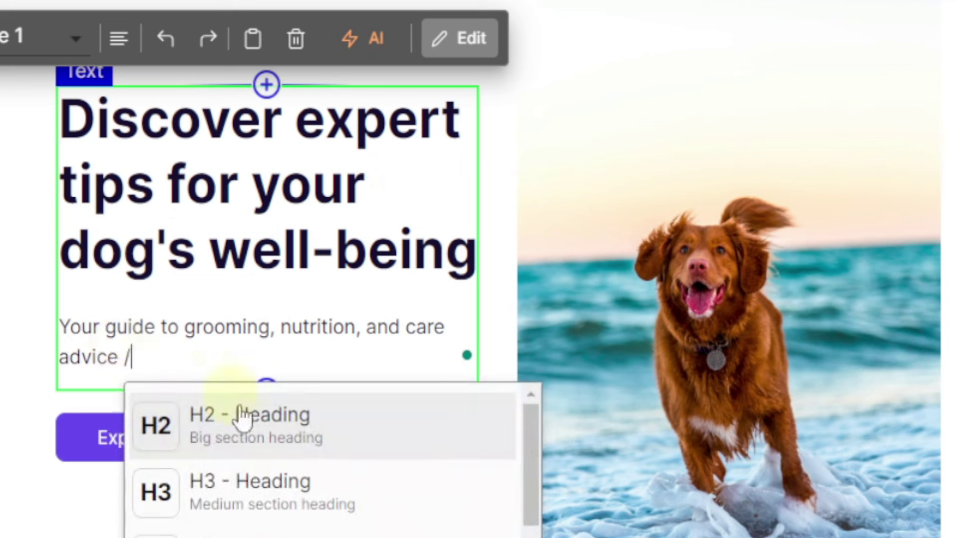
{"action": "scroll", "coordinate": [264, 464], "scroll_direction": "down", "scroll_amount": 2}
{"action": "scroll", "coordinate": [264, 466], "scroll_direction": "down", "scroll_amount": 5}
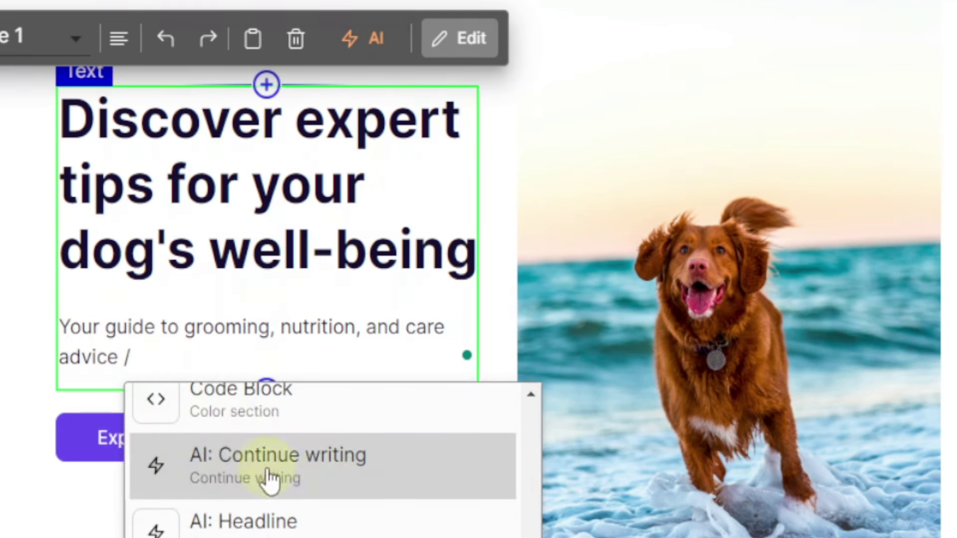
{"action": "left_click", "coordinate": [268, 473]}
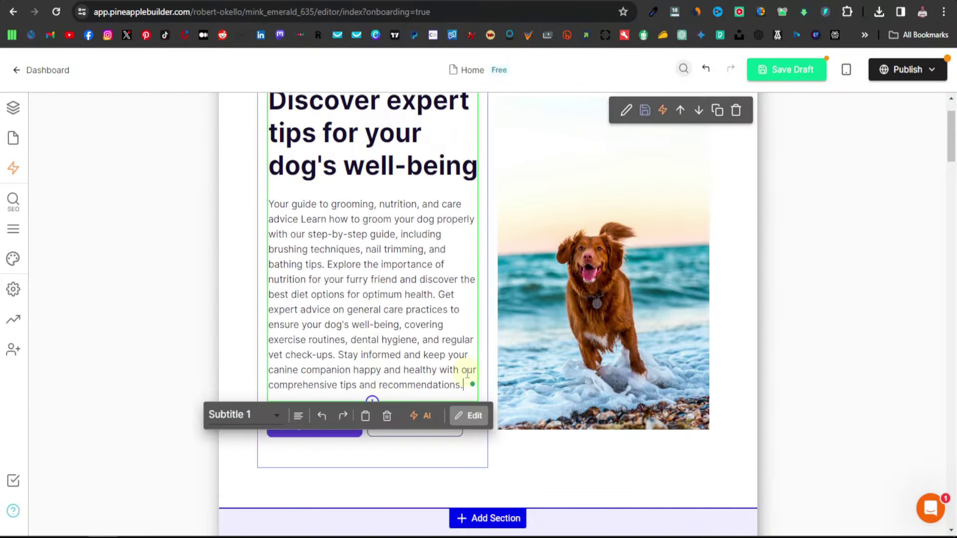
Open the image chooser for the hero picture and search the free images for "dog"
{"action": "scroll", "coordinate": [438, 384], "scroll_direction": "down", "scroll_amount": 1}
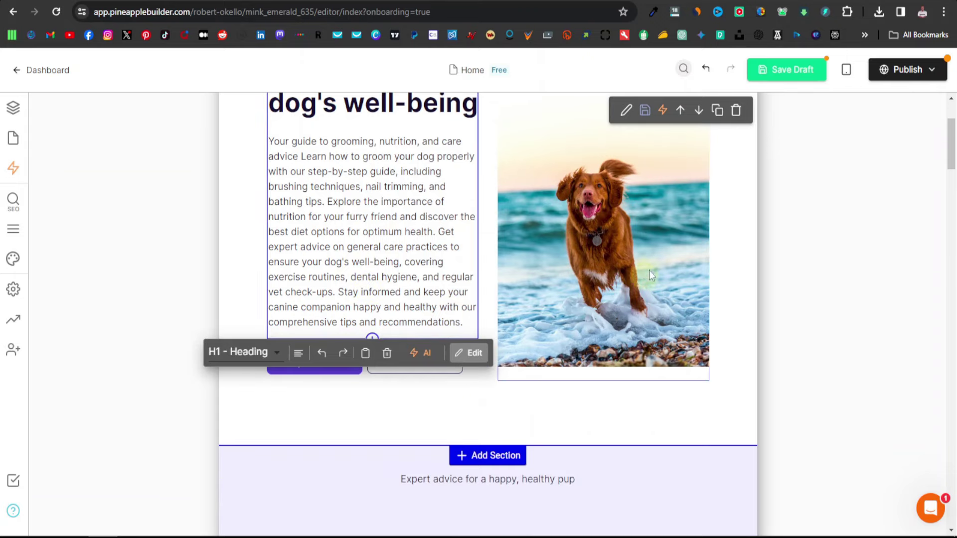
{"action": "scroll", "coordinate": [607, 274], "scroll_direction": "up", "scroll_amount": 2}
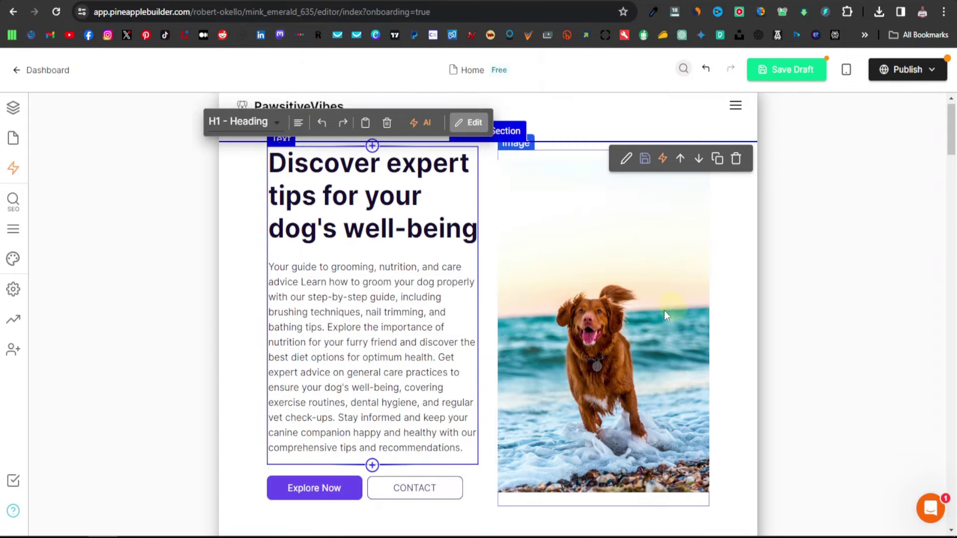
{"action": "left_click", "coordinate": [637, 336]}
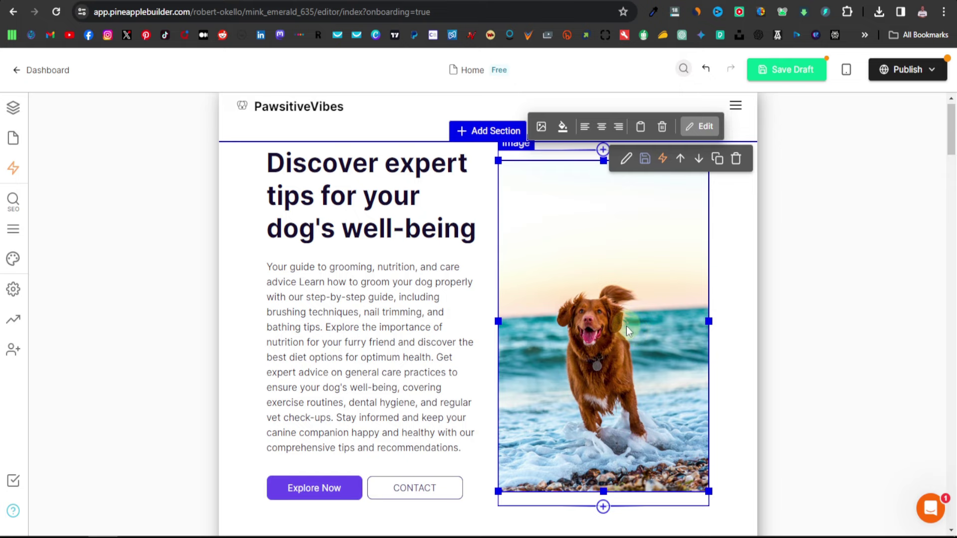
{"action": "left_click", "coordinate": [700, 125]}
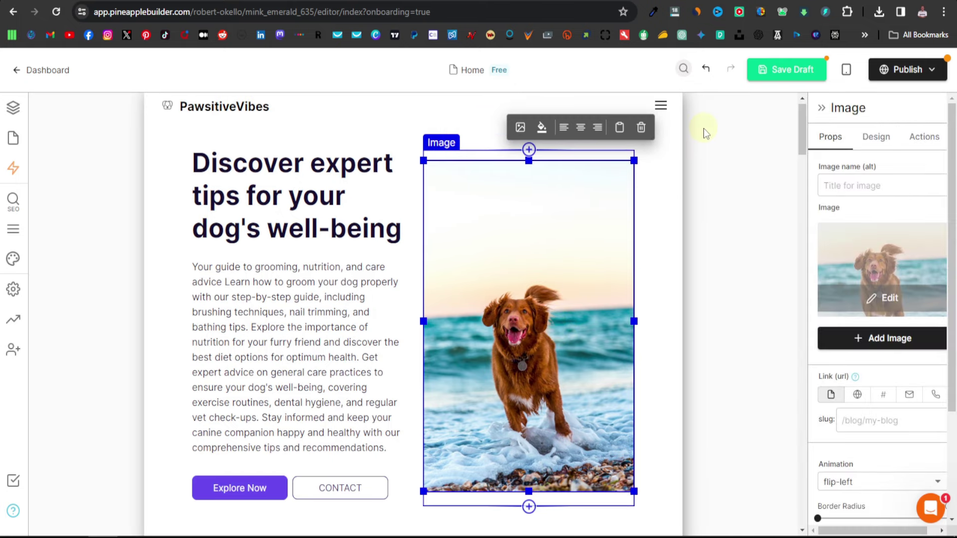
{"action": "left_click", "coordinate": [890, 340]}
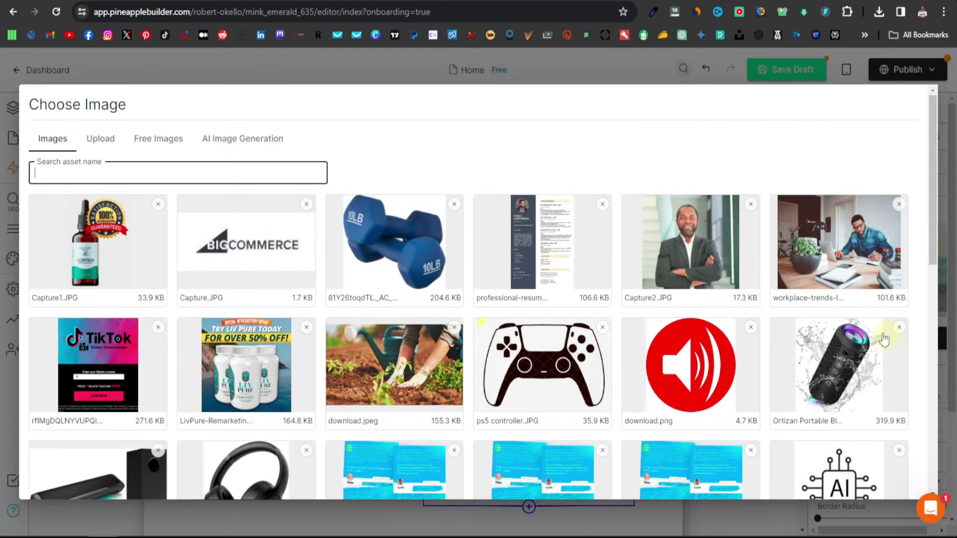
{"action": "left_click", "coordinate": [165, 143]}
{"action": "left_click", "coordinate": [134, 184]}
{"action": "type", "text": "dog"}
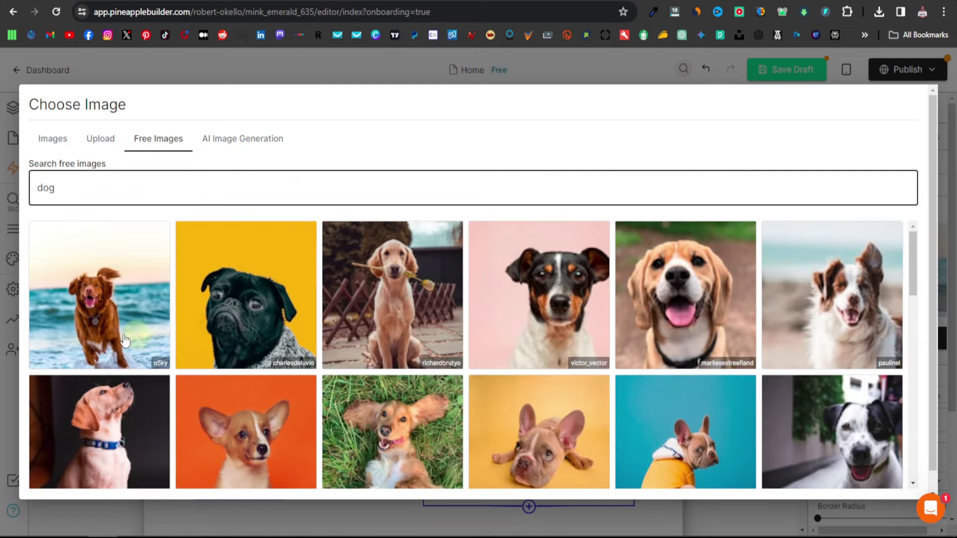
Browse the dog photos, choose the brown dog running on the beach for the hero, and close the image settings
{"action": "scroll", "coordinate": [196, 319], "scroll_direction": "down", "scroll_amount": 1}
{"action": "scroll", "coordinate": [196, 318], "scroll_direction": "down", "scroll_amount": 5}
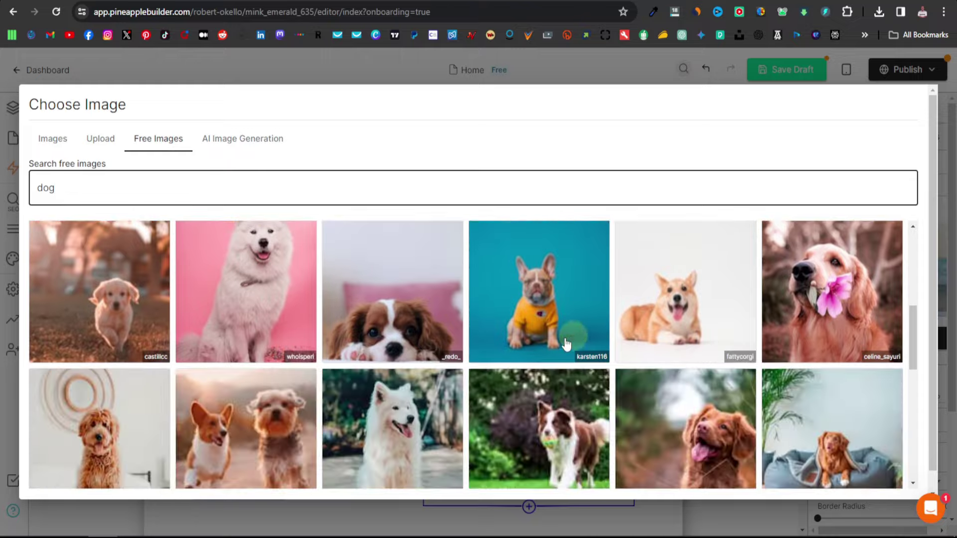
{"action": "scroll", "coordinate": [572, 342], "scroll_direction": "up", "scroll_amount": 4}
{"action": "scroll", "coordinate": [432, 339], "scroll_direction": "up", "scroll_amount": 2}
{"action": "left_click", "coordinate": [96, 299]}
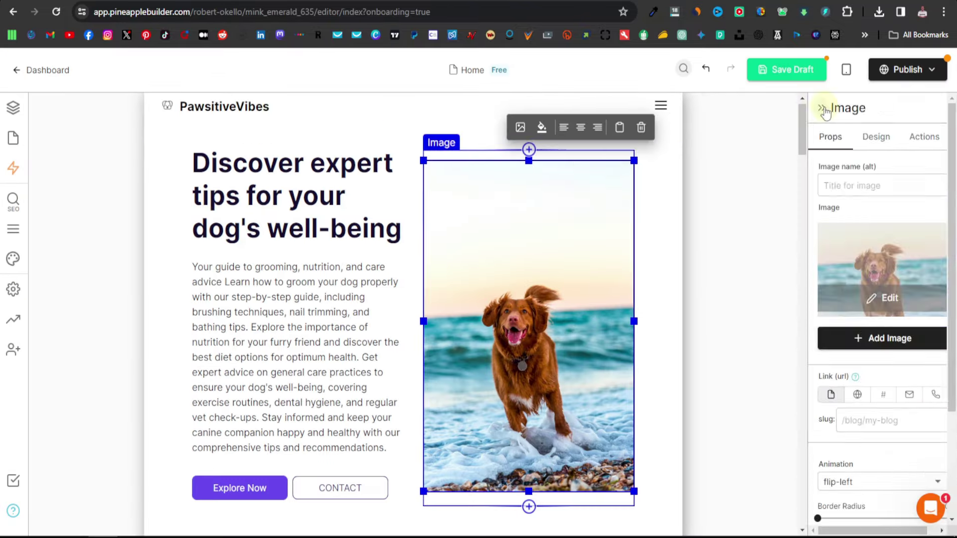
{"action": "left_click", "coordinate": [821, 109]}
Delete the CONTACT button beside Explore Now in the hero section
{"action": "scroll", "coordinate": [439, 323], "scroll_direction": "down", "scroll_amount": 1}
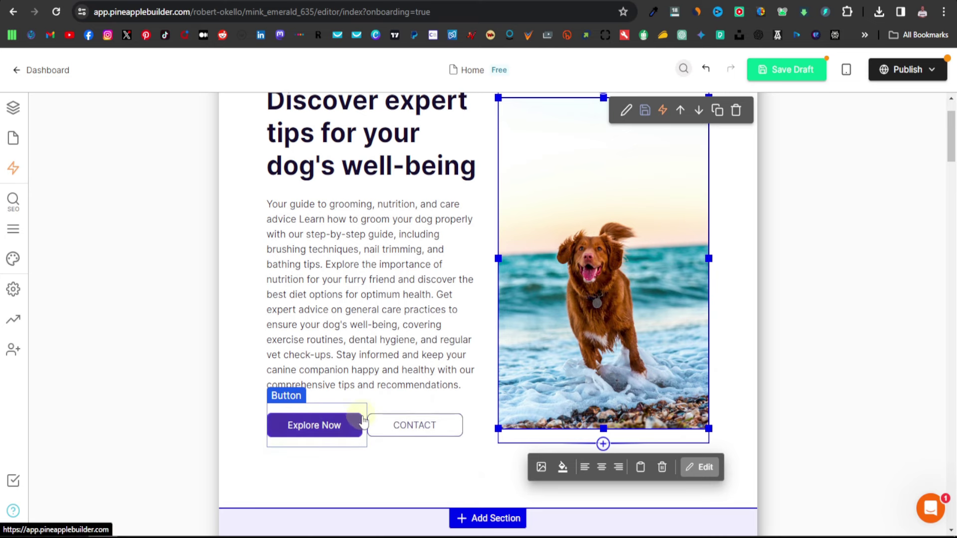
{"action": "left_click", "coordinate": [400, 430]}
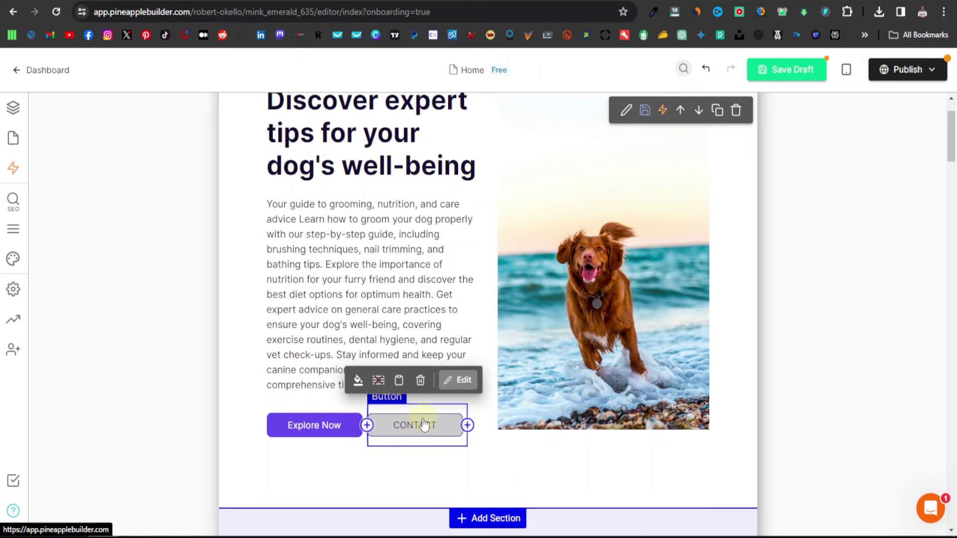
{"action": "left_click", "coordinate": [420, 380]}
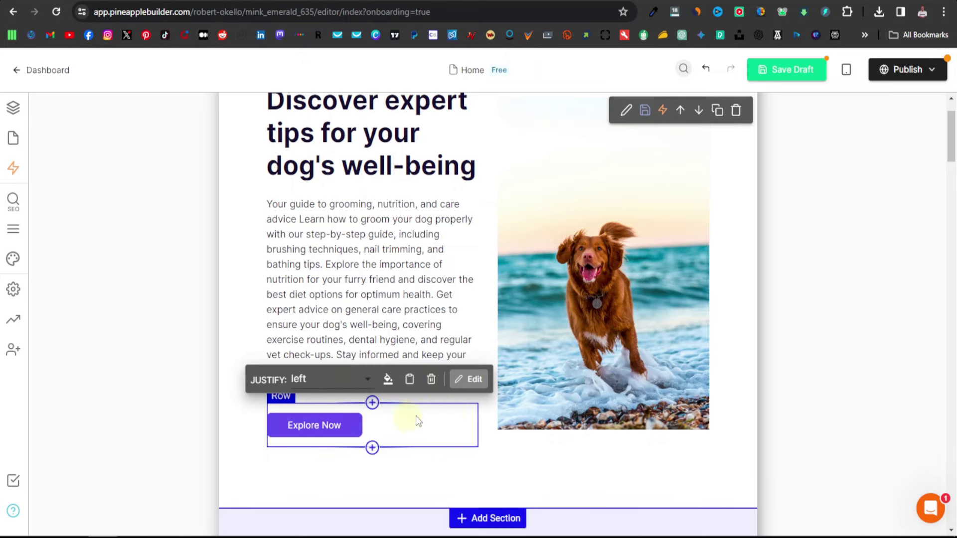
Change the text of the hero's Explore Now button to "See Best Dog Beds"
{"action": "left_click", "coordinate": [331, 422]}
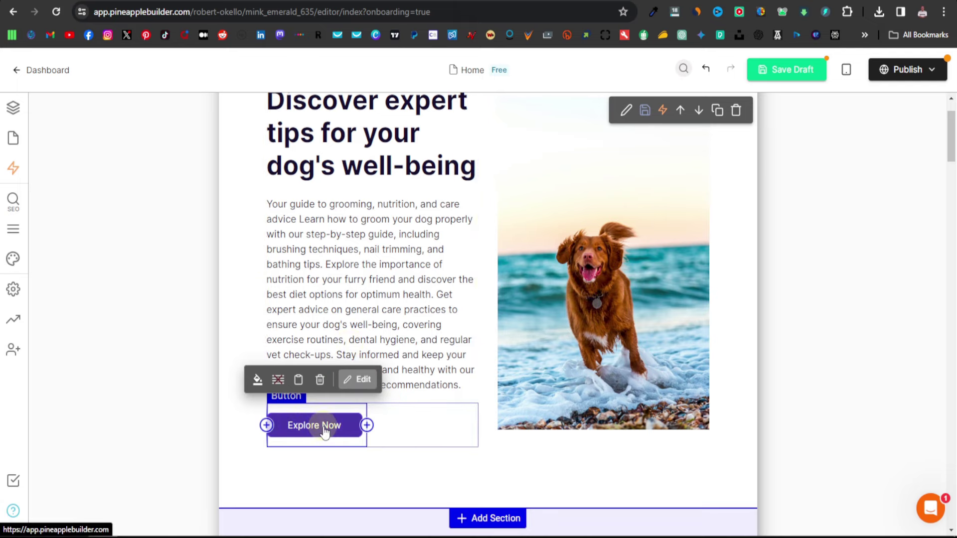
{"action": "scroll", "coordinate": [325, 431], "scroll_direction": "down", "scroll_amount": 4}
{"action": "scroll", "coordinate": [337, 425], "scroll_direction": "up", "scroll_amount": 5}
{"action": "scroll", "coordinate": [374, 432], "scroll_direction": "down", "scroll_amount": 3}
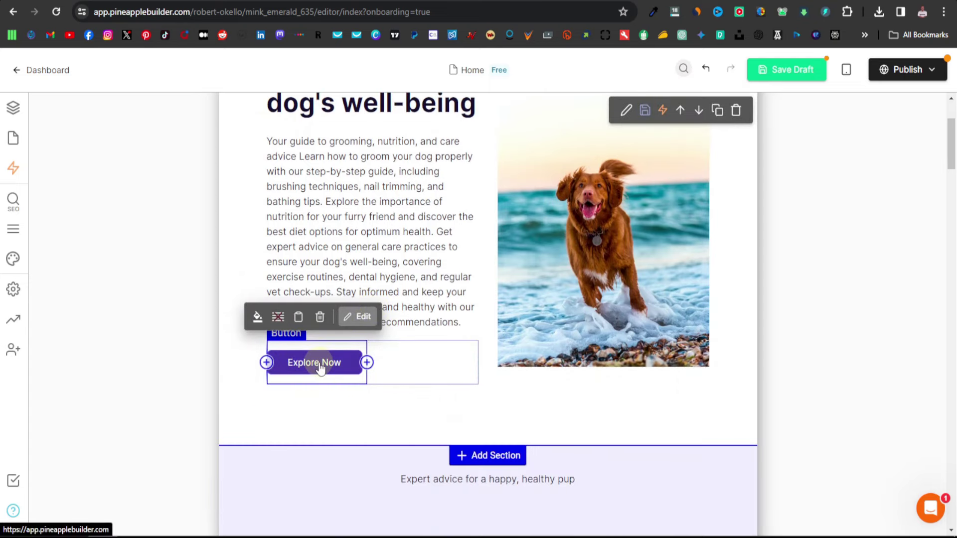
{"action": "left_click", "coordinate": [361, 317]}
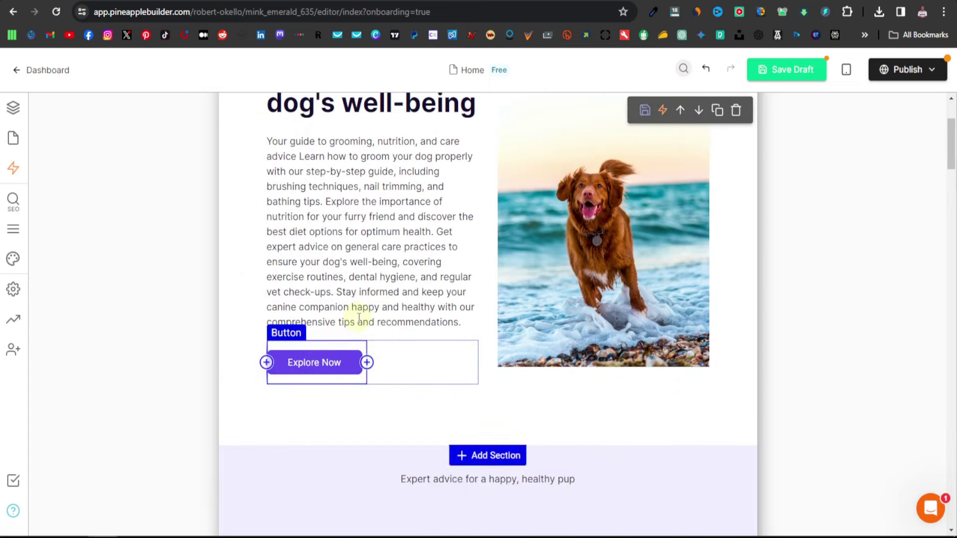
{"action": "left_click", "coordinate": [854, 188]}
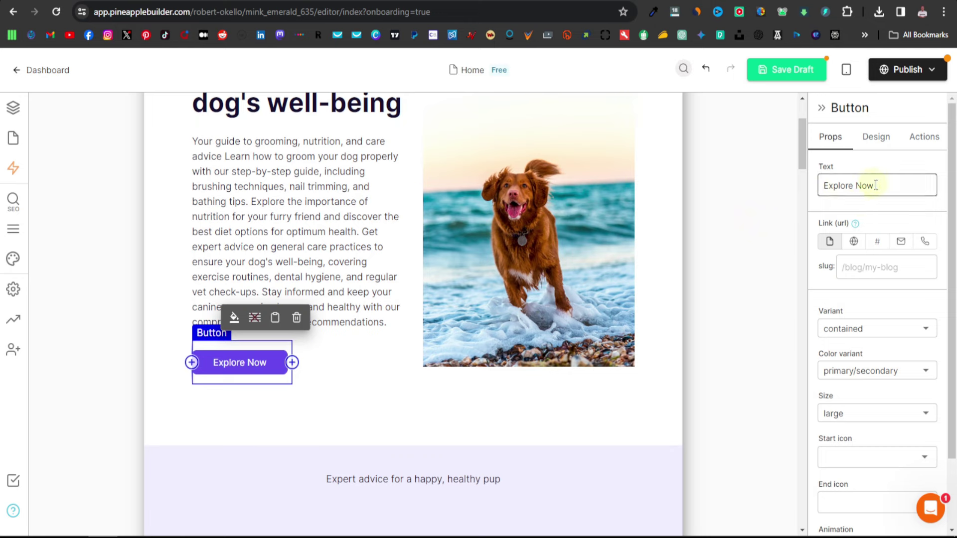
{"action": "left_click_drag", "start_coordinate": [875, 186], "coordinate": [786, 185]}
{"action": "type", "text": "Se"}
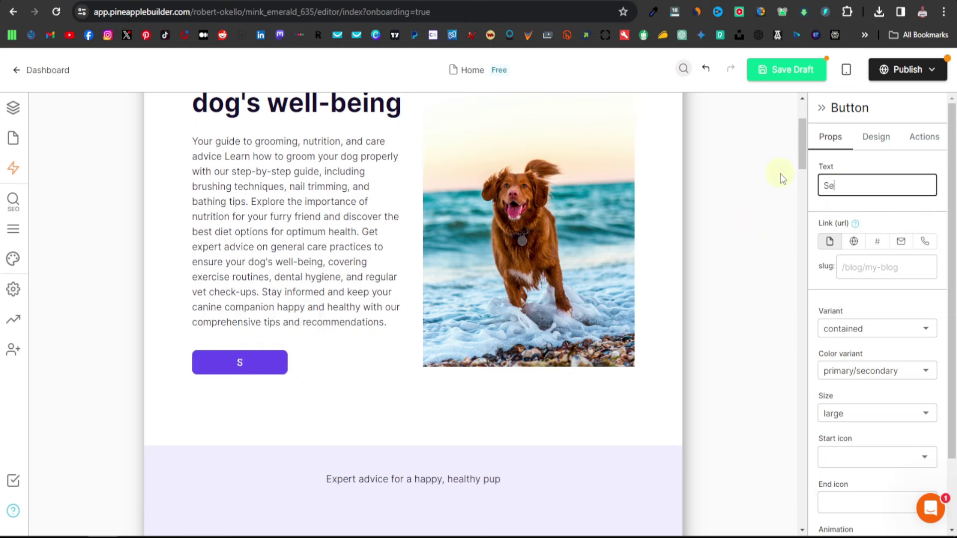
{"action": "type", "text": "e Best Dog Beds"}
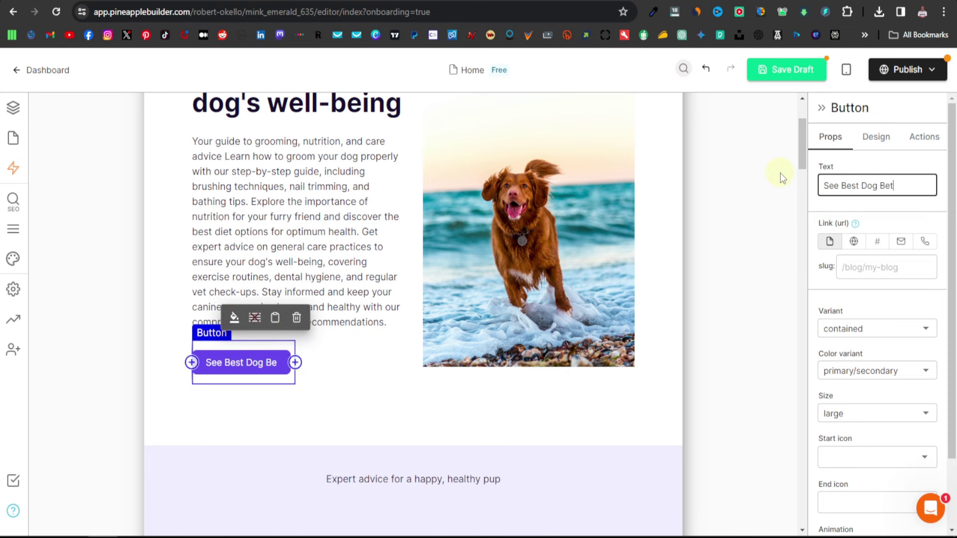
Set the hero button's link type to external, paste the copied affiliate link as its URL, and close the button settings
{"action": "left_click", "coordinate": [853, 242]}
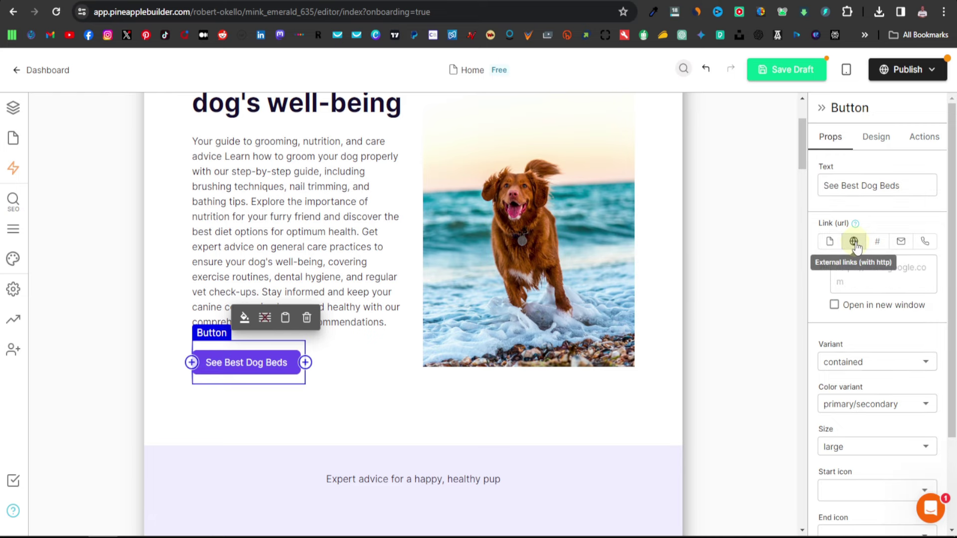
{"action": "left_click", "coordinate": [857, 277]}
{"action": "right_click", "coordinate": [857, 277]}
{"action": "left_click", "coordinate": [737, 136]}
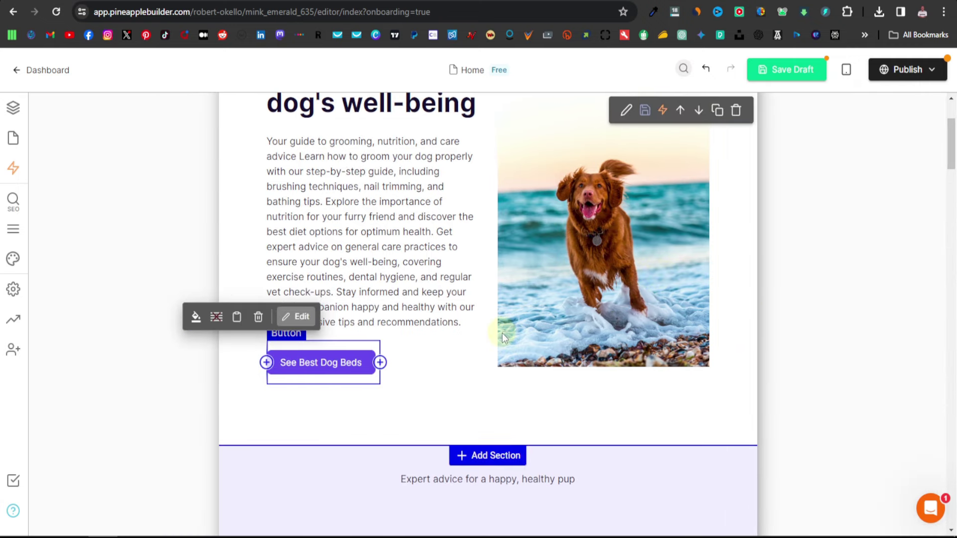
Delete the "Expert advice for a happy, healthy pup" section containing the company logos
{"action": "scroll", "coordinate": [501, 333], "scroll_direction": "down", "scroll_amount": 6}
{"action": "scroll", "coordinate": [573, 296], "scroll_direction": "down", "scroll_amount": 2}
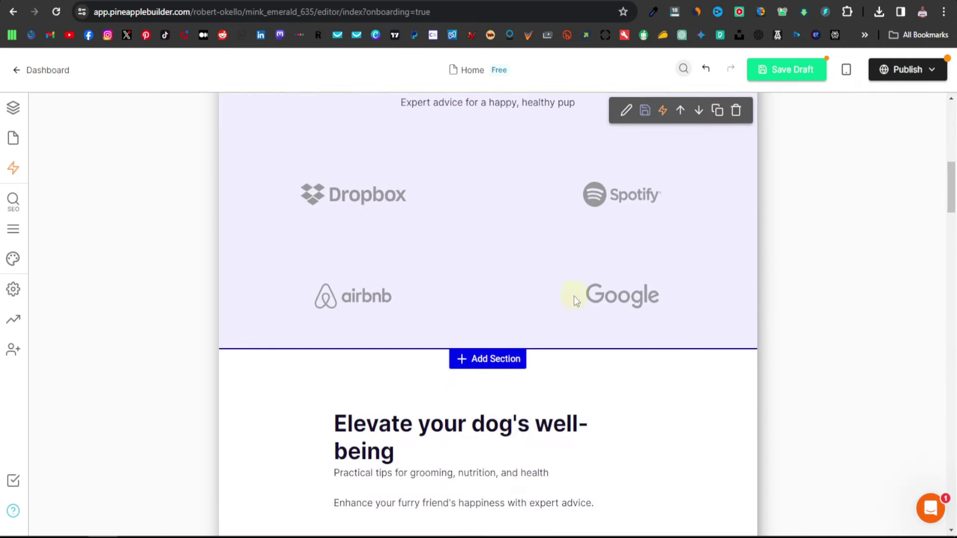
{"action": "scroll", "coordinate": [538, 295], "scroll_direction": "up", "scroll_amount": 1}
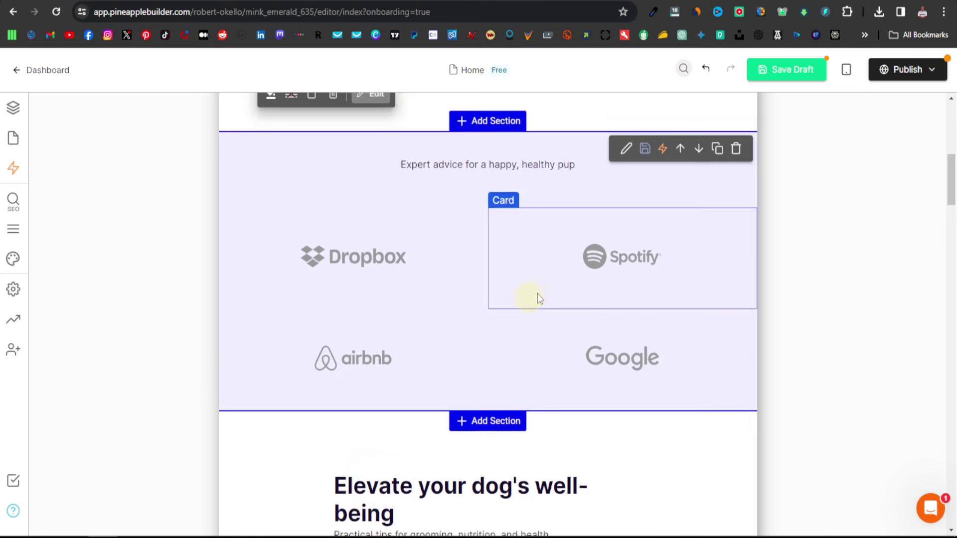
{"action": "left_click", "coordinate": [736, 149]}
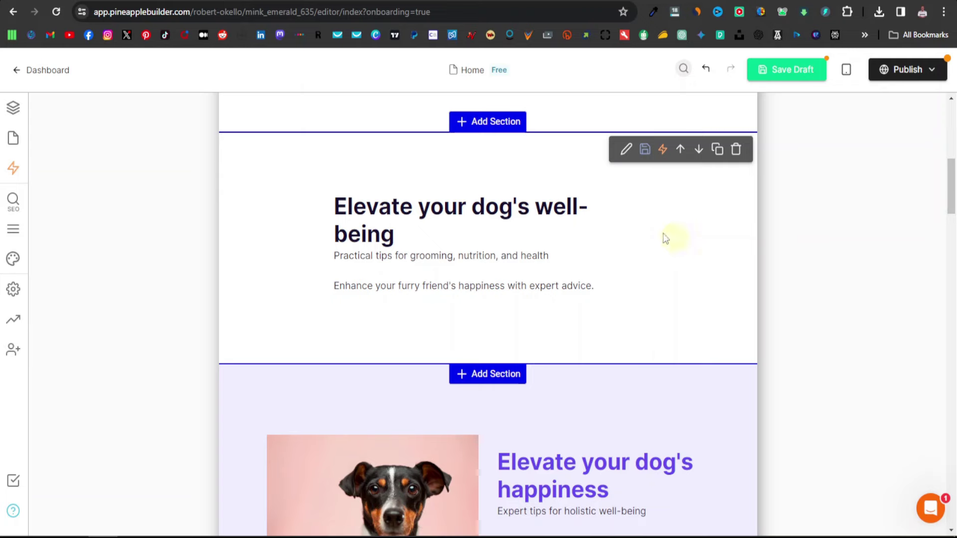
Open the section chooser above "Elevate your dog's well-being" and review the AI layouts and predefined templates
{"action": "left_click", "coordinate": [478, 122]}
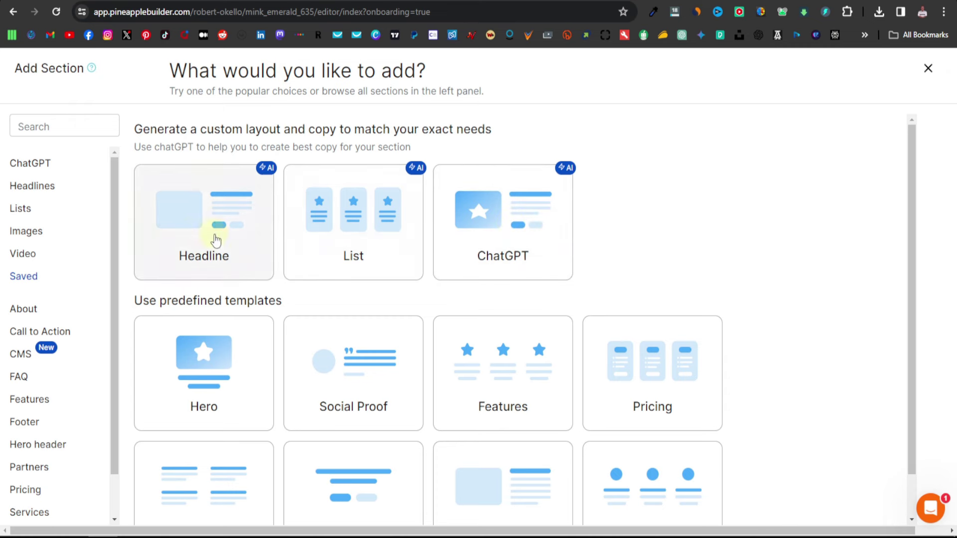
{"action": "scroll", "coordinate": [518, 244], "scroll_direction": "down", "scroll_amount": 1}
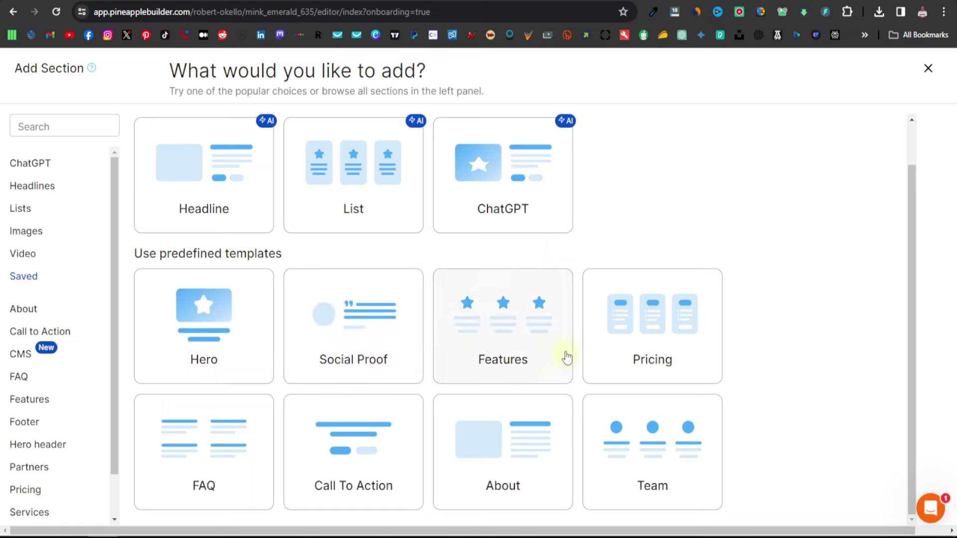
{"action": "scroll", "coordinate": [466, 340], "scroll_direction": "up", "scroll_amount": 1}
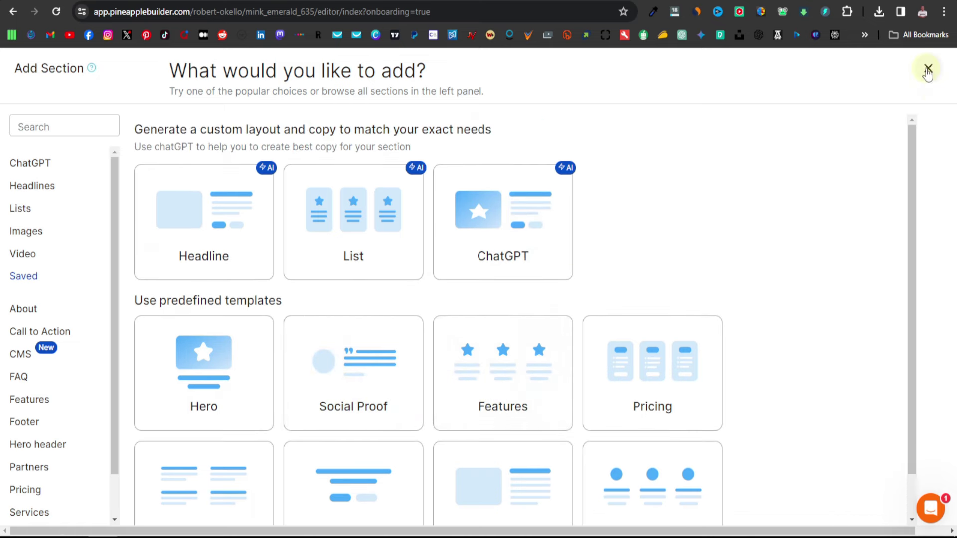
Close the section chooser and extend the paragraph under "Elevate your dog's well-being" using AI: Continue writing
{"action": "left_click", "coordinate": [928, 69]}
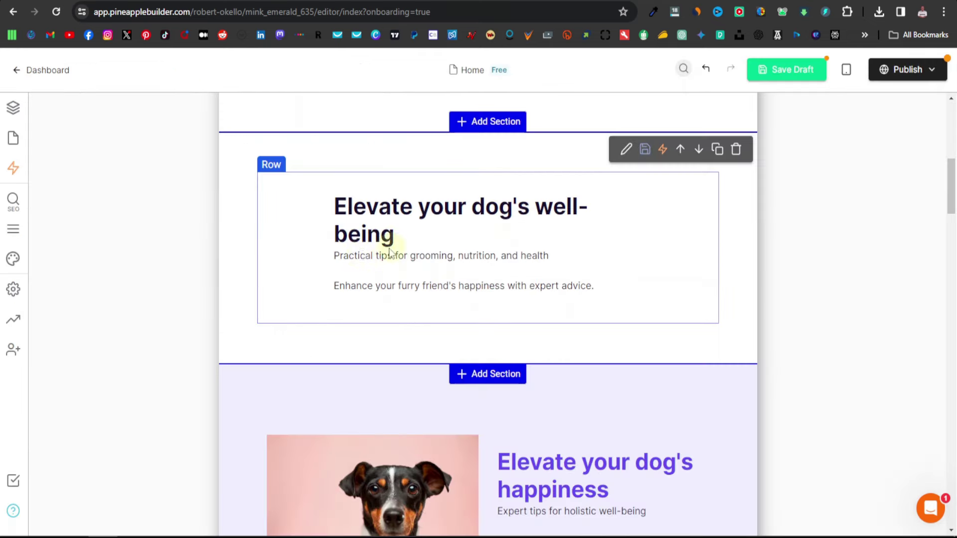
{"action": "left_click", "coordinate": [601, 287]}
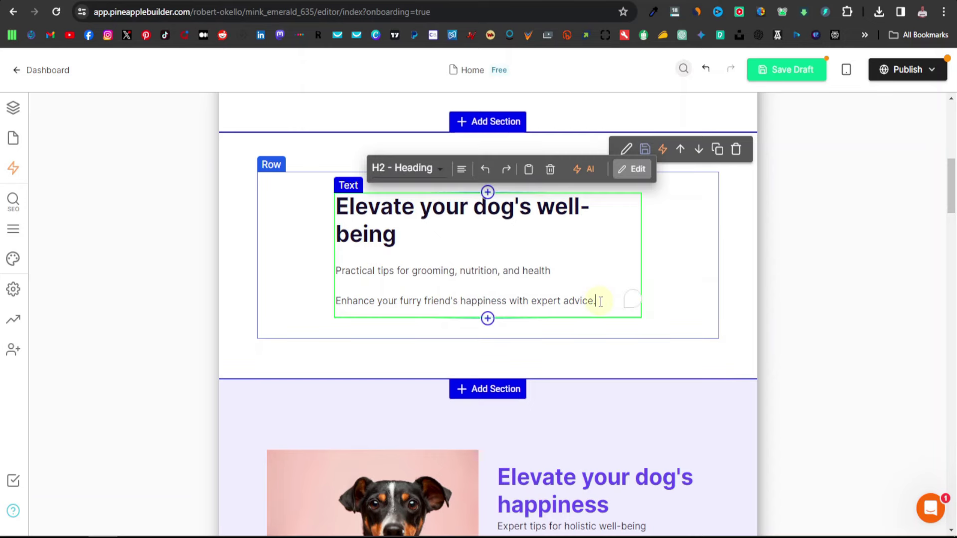
{"action": "type", "text": "/"}
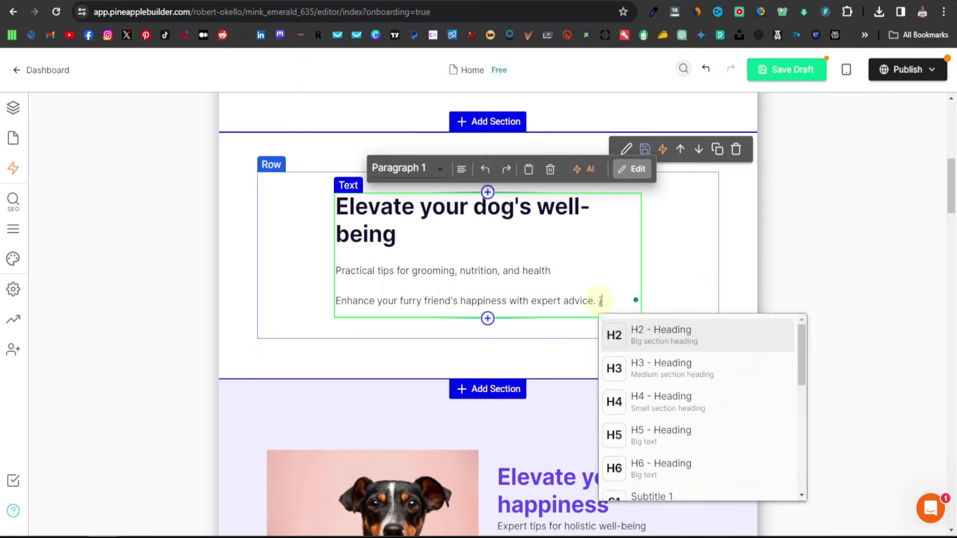
{"action": "scroll", "coordinate": [655, 374], "scroll_direction": "down", "scroll_amount": 6}
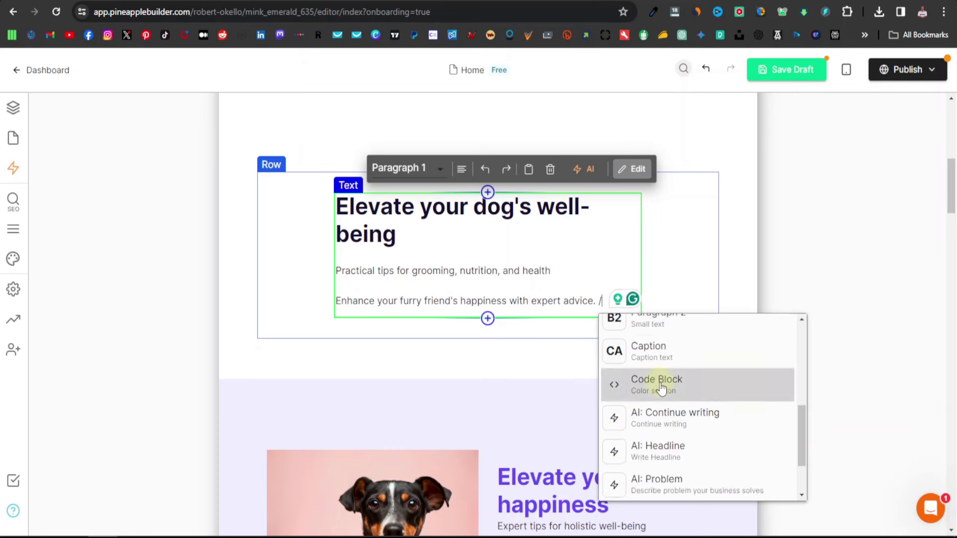
{"action": "left_click", "coordinate": [675, 357]}
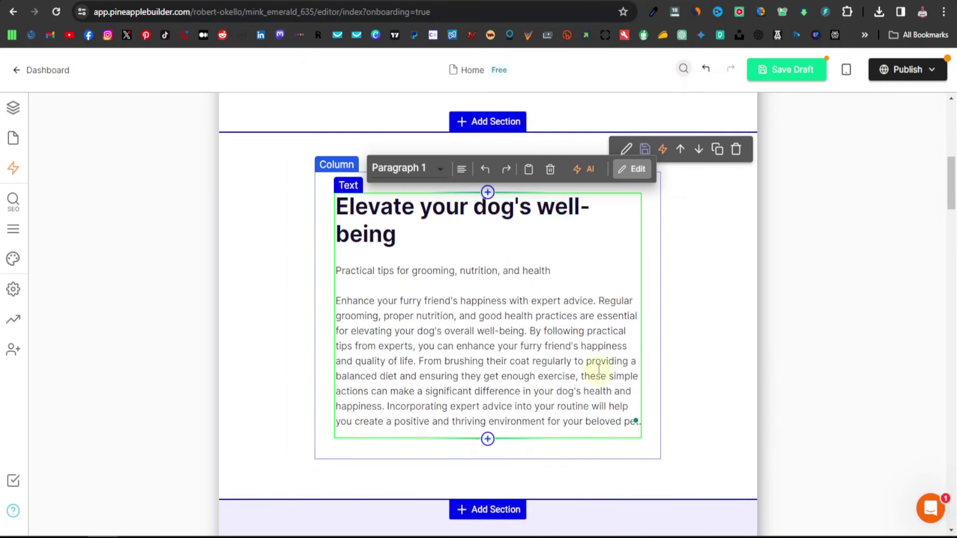
Replace the social media illustration in the "Elevate Your Dog's Well-Being" section with a free "dog" image of a puppy holding a tulip
{"action": "scroll", "coordinate": [467, 357], "scroll_direction": "down", "scroll_amount": 6}
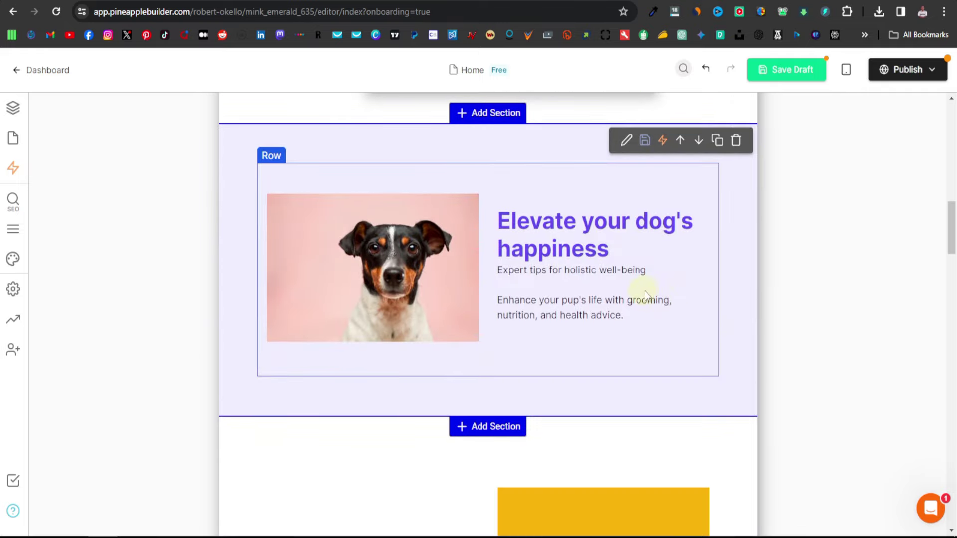
{"action": "scroll", "coordinate": [633, 293], "scroll_direction": "down", "scroll_amount": 1}
{"action": "scroll", "coordinate": [641, 275], "scroll_direction": "down", "scroll_amount": 6}
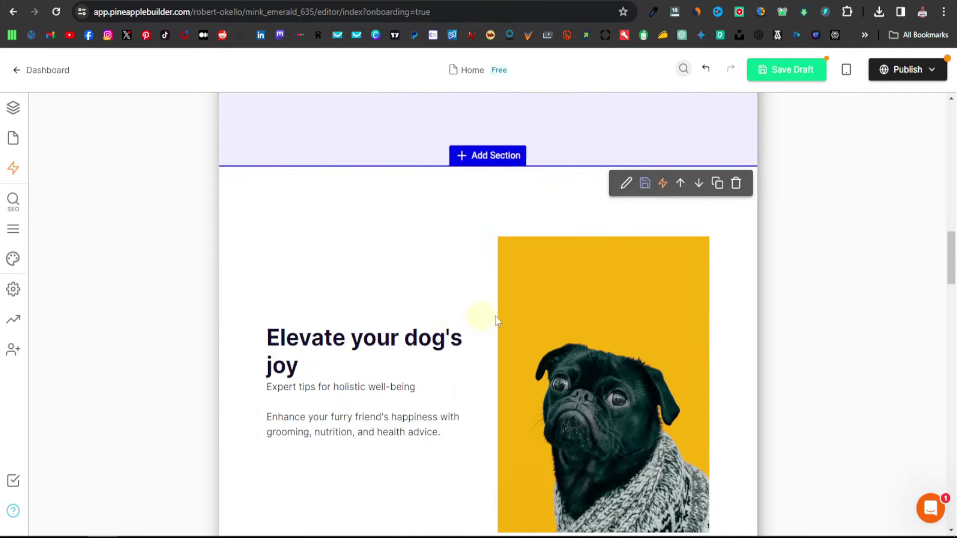
{"action": "scroll", "coordinate": [421, 313], "scroll_direction": "down", "scroll_amount": 8}
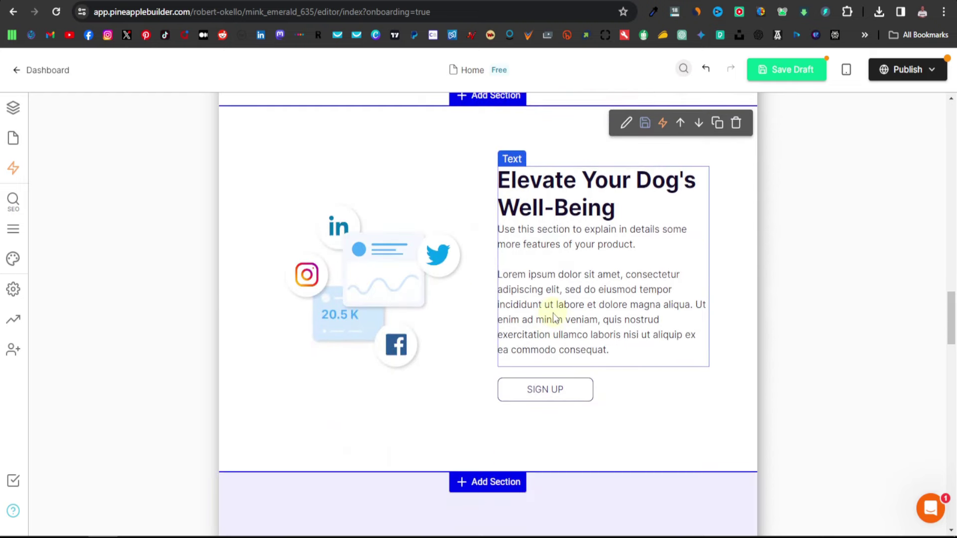
{"action": "left_click", "coordinate": [370, 267]}
{"action": "left_click", "coordinate": [466, 167]}
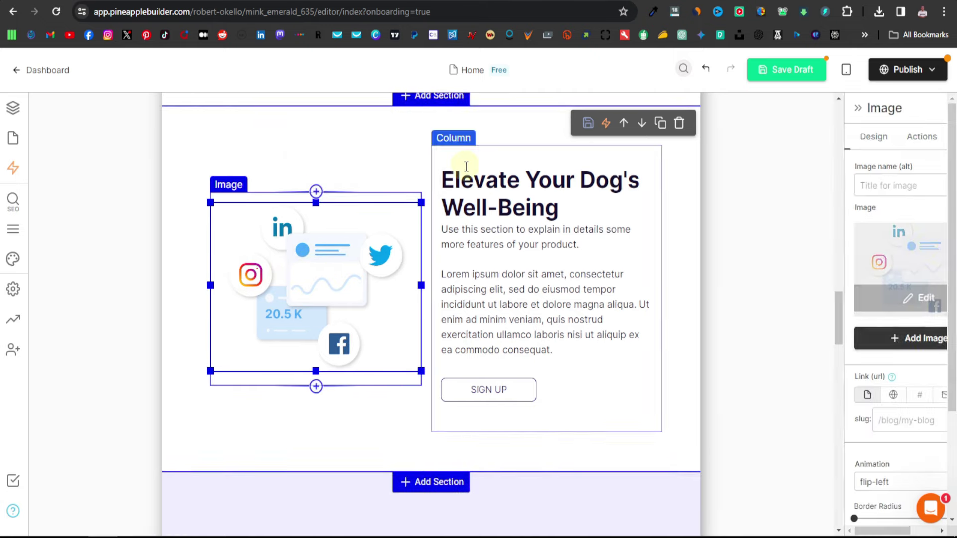
{"action": "left_click", "coordinate": [885, 343]}
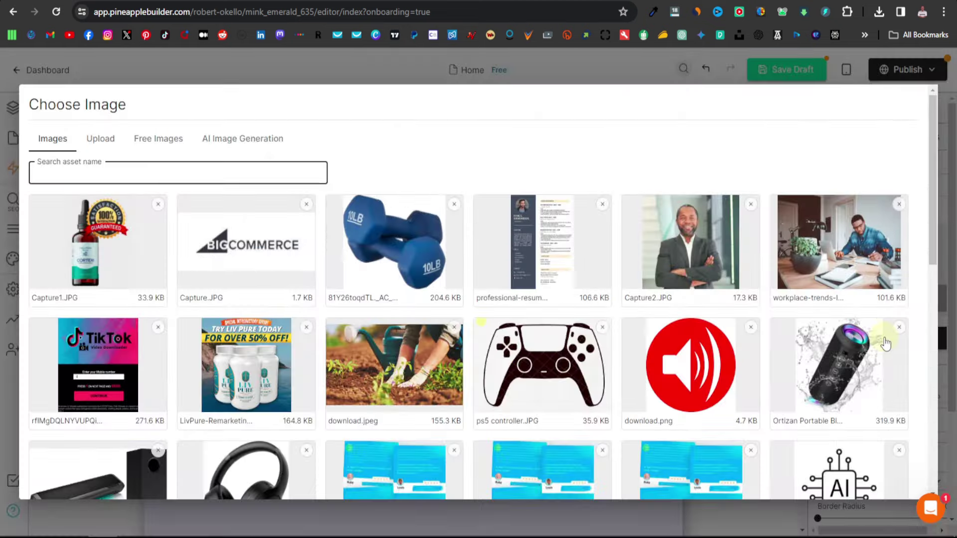
{"action": "left_click", "coordinate": [168, 143]}
{"action": "left_click", "coordinate": [141, 180]}
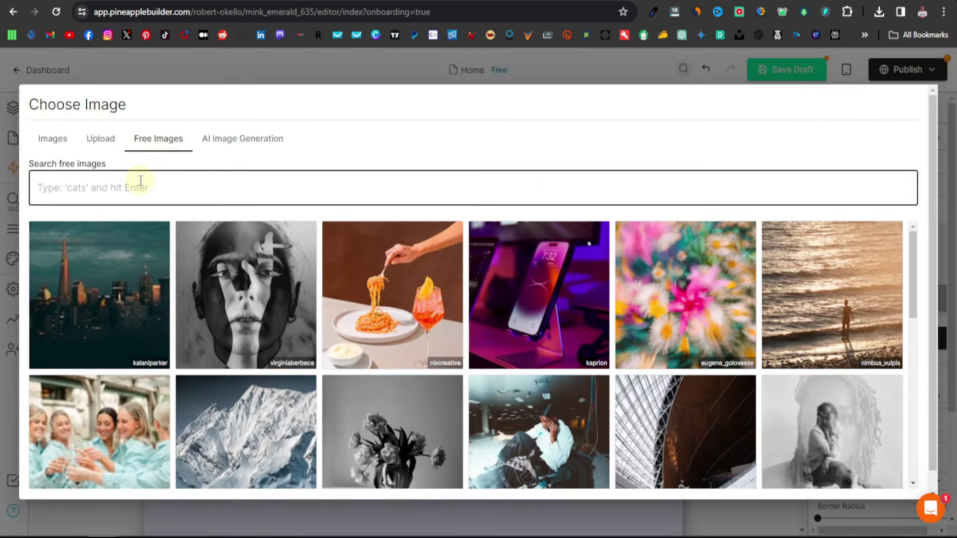
{"action": "type", "text": "dog"}
{"action": "key", "text": "Return"}
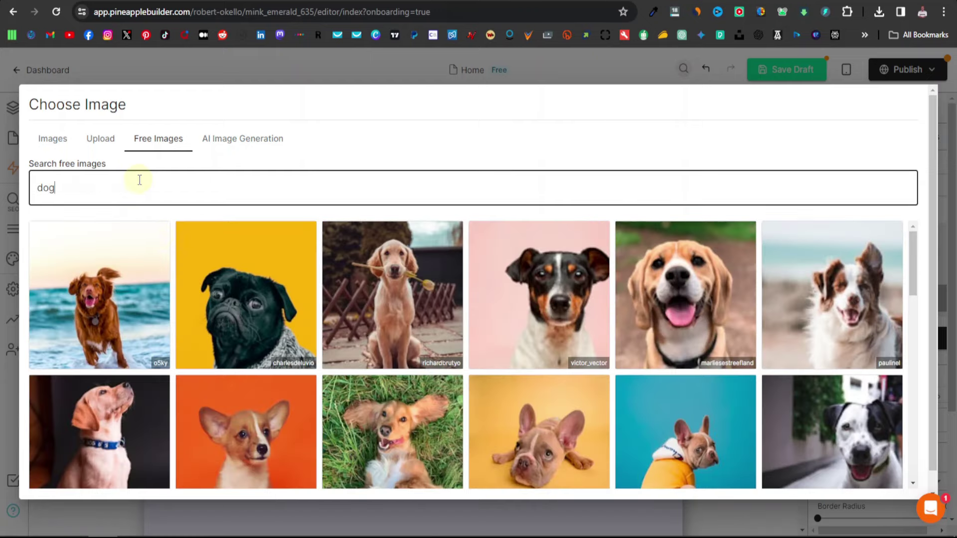
{"action": "left_click", "coordinate": [397, 285]}
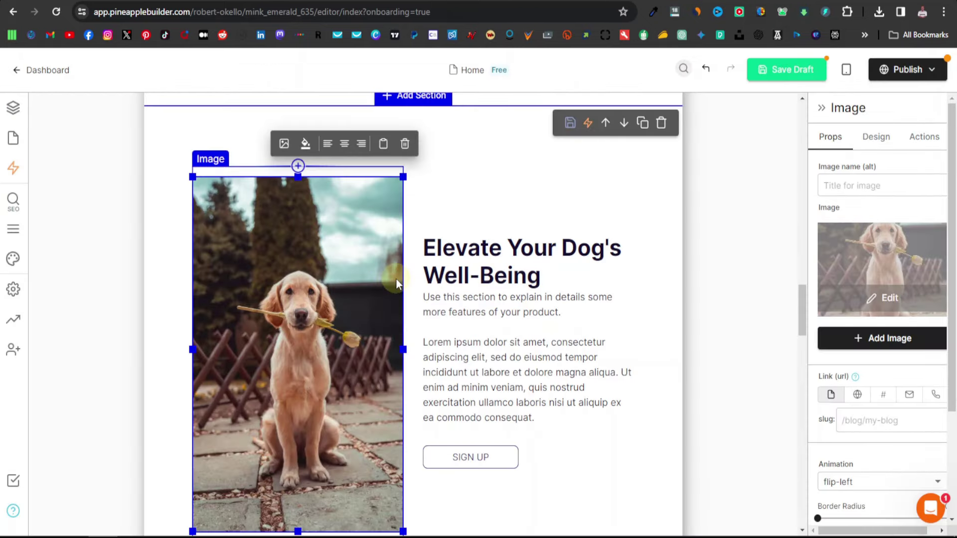
Delete the Sign Up button beside the puppy image along with its empty row
{"action": "scroll", "coordinate": [448, 319], "scroll_direction": "down", "scroll_amount": 1}
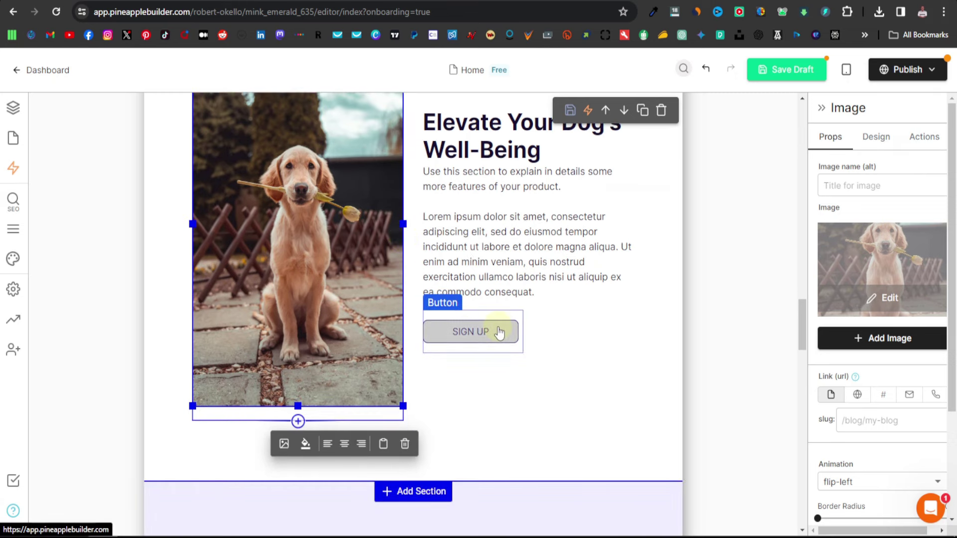
{"action": "left_click", "coordinate": [499, 332]}
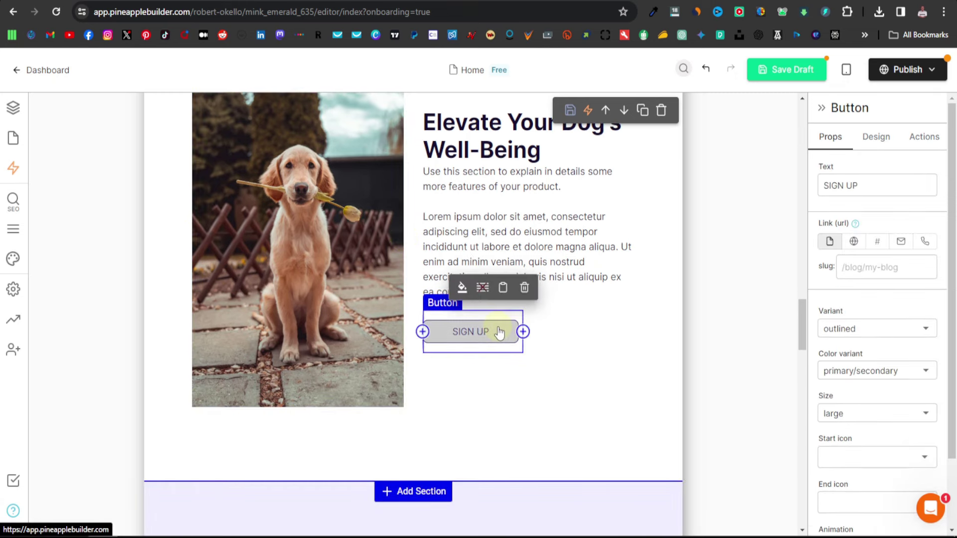
{"action": "left_click", "coordinate": [524, 287]}
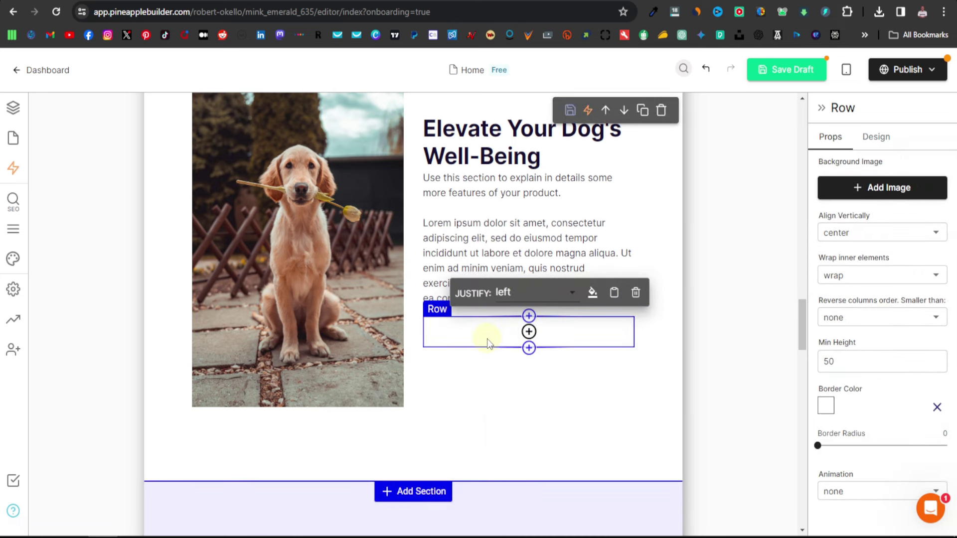
{"action": "left_click", "coordinate": [635, 292]}
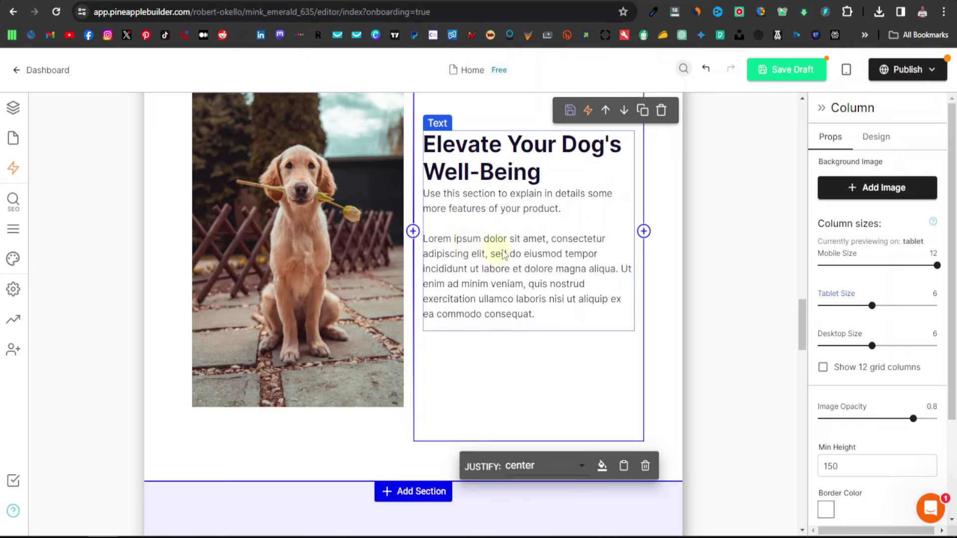
Replace the Lorem ipsum paragraph beside the puppy image with text generated by AI: Continue writing
{"action": "left_click", "coordinate": [485, 258]}
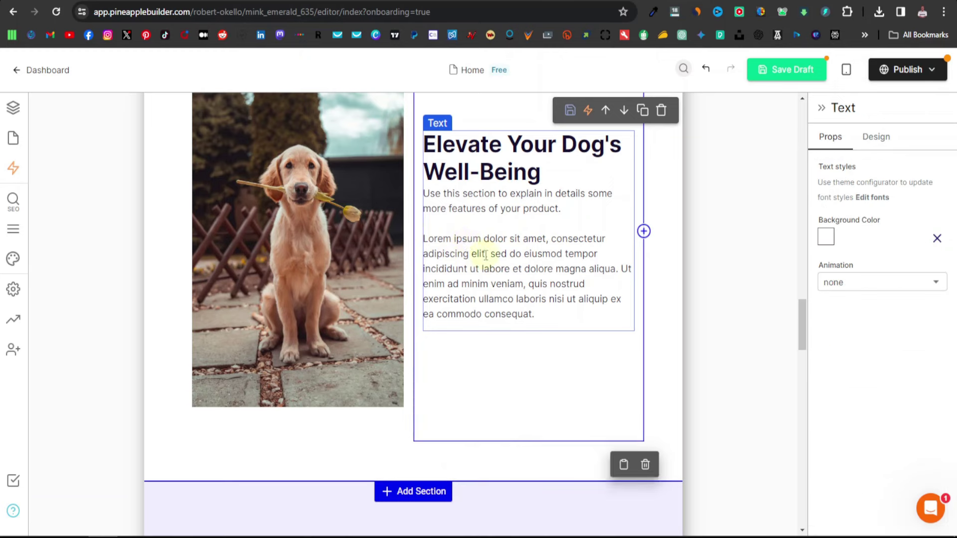
{"action": "triple_click", "coordinate": [512, 276]}
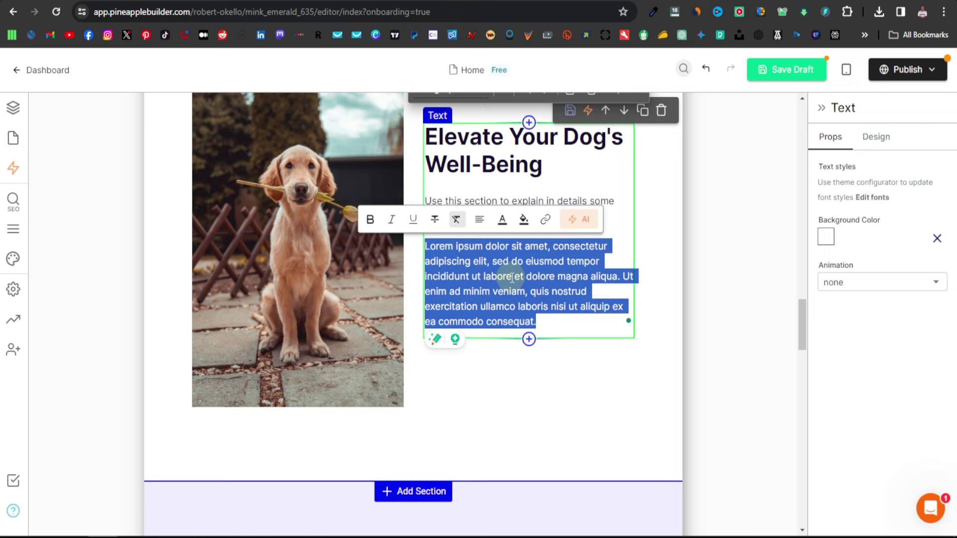
{"action": "key", "text": "BackSpace"}
{"action": "key", "text": "BackSpace"}
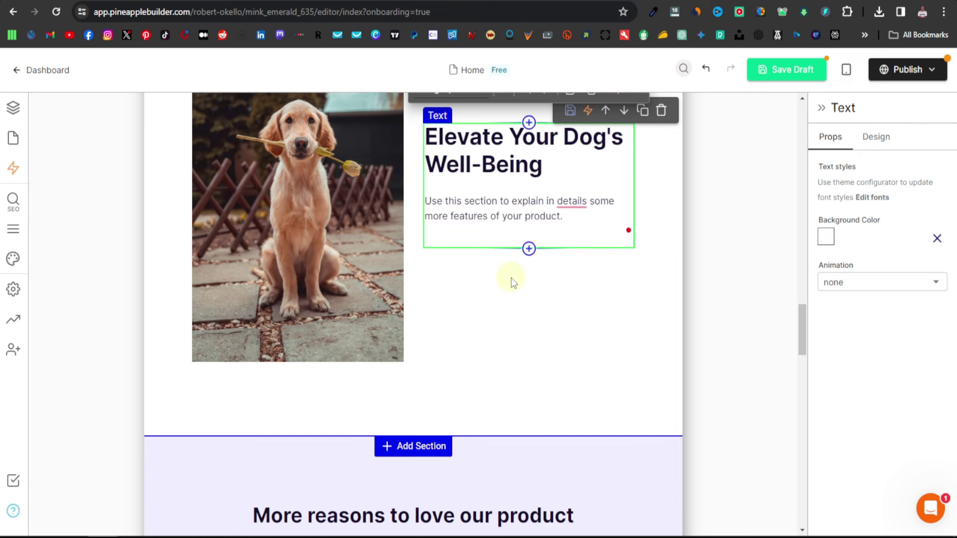
{"action": "type", "text": "/"}
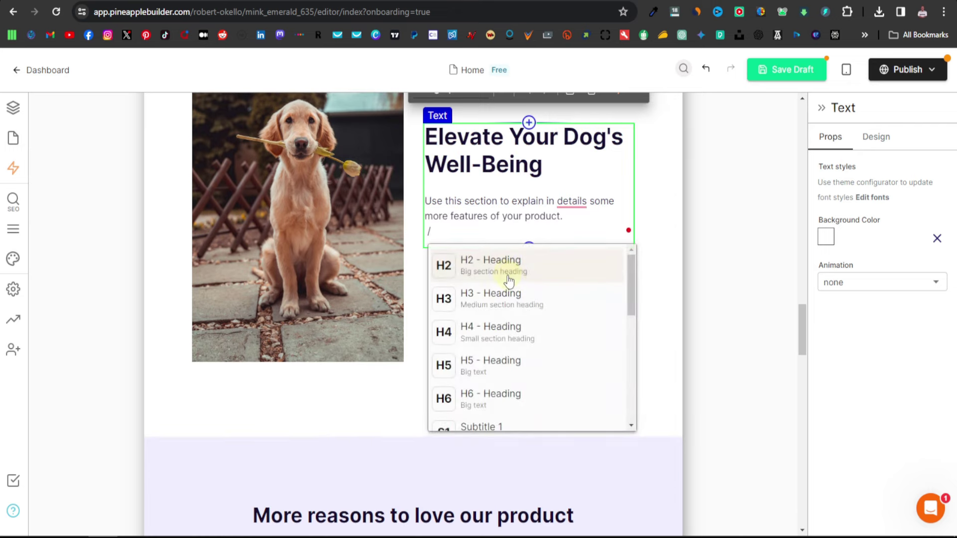
{"action": "scroll", "coordinate": [530, 349], "scroll_direction": "down", "scroll_amount": 6}
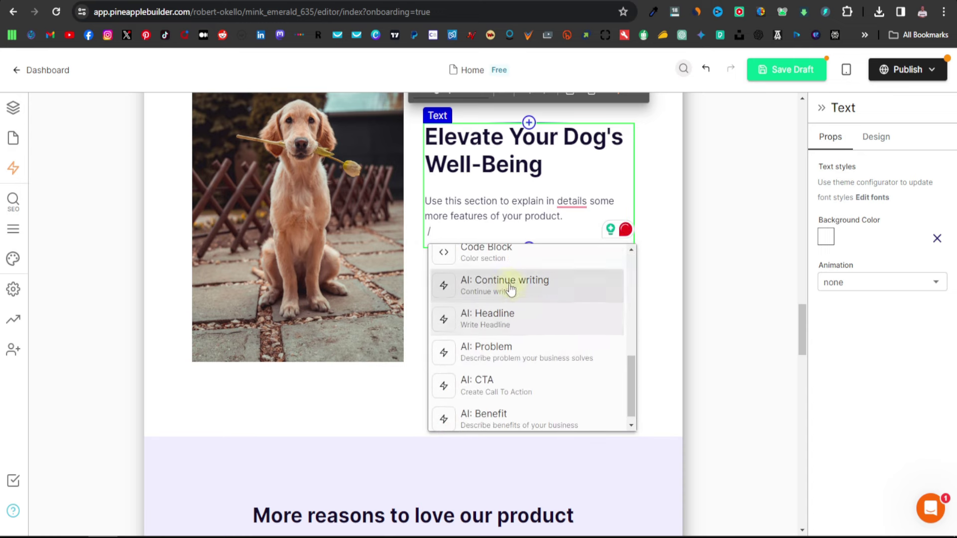
{"action": "left_click", "coordinate": [510, 289]}
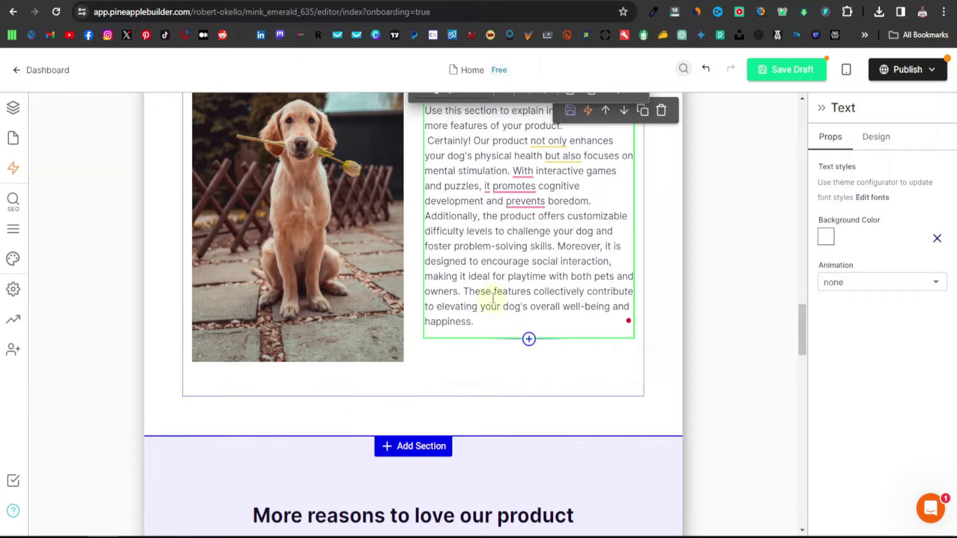
Remove the word "Certainly!" from the start of the AI-generated paragraph so it begins with "Our product"
{"action": "scroll", "coordinate": [492, 298], "scroll_direction": "up", "scroll_amount": 3}
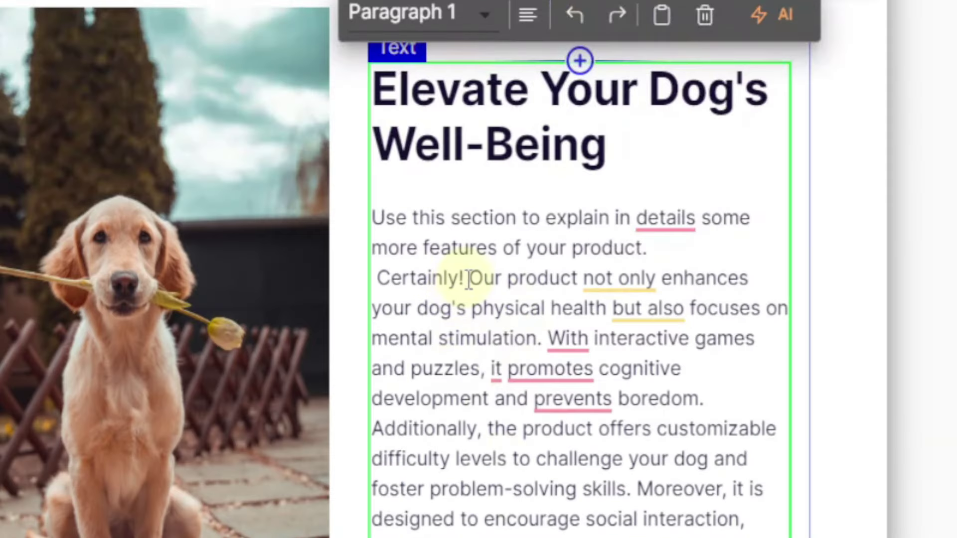
{"action": "key", "text": "BackSpace"}
{"action": "key", "text": "BackSpace"}
{"action": "key", "text": "BackSpace"}
{"action": "key", "text": "BackSpace"}
{"action": "key", "text": "BackSpace"}
{"action": "key", "text": "BackSpace"}
{"action": "key", "text": "BackSpace"}
{"action": "key", "text": "BackSpace"}
{"action": "key", "text": "BackSpace"}
{"action": "key", "text": "BackSpace"}
{"action": "key", "text": "BackSpace"}
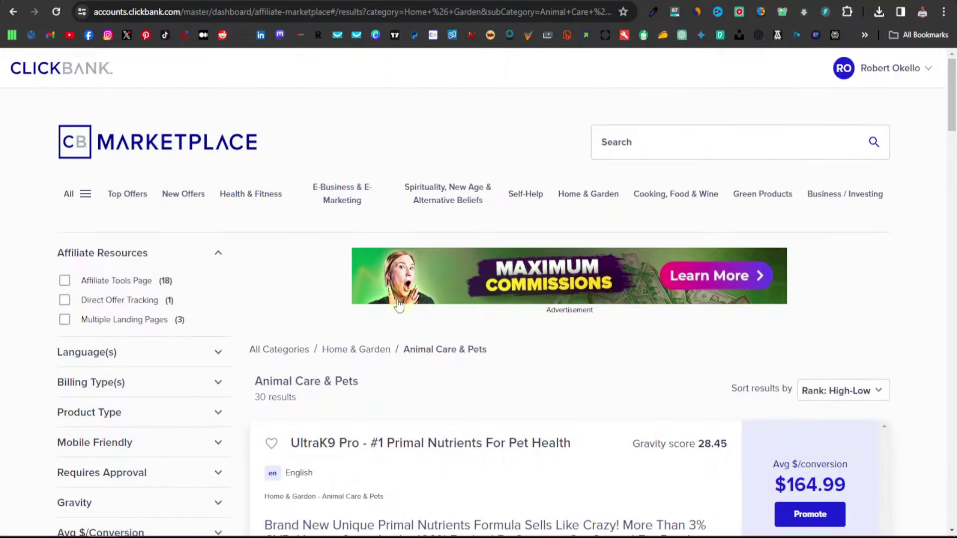
Switch to the ClickBank marketplace and find the Brain Training for Dogs offer under Animal Care & Pets
{"action": "scroll", "coordinate": [331, 401], "scroll_direction": "down", "scroll_amount": 4}
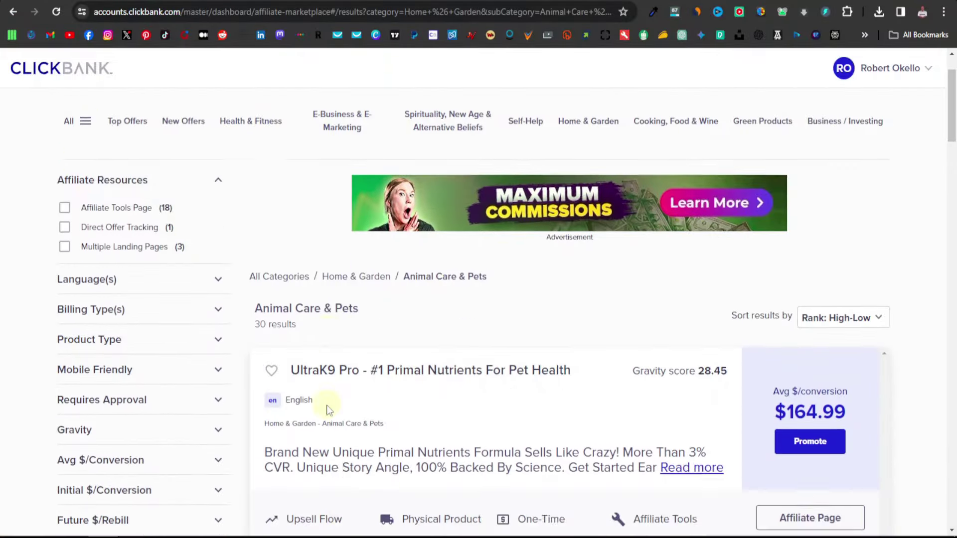
{"action": "scroll", "coordinate": [339, 398], "scroll_direction": "down", "scroll_amount": 4}
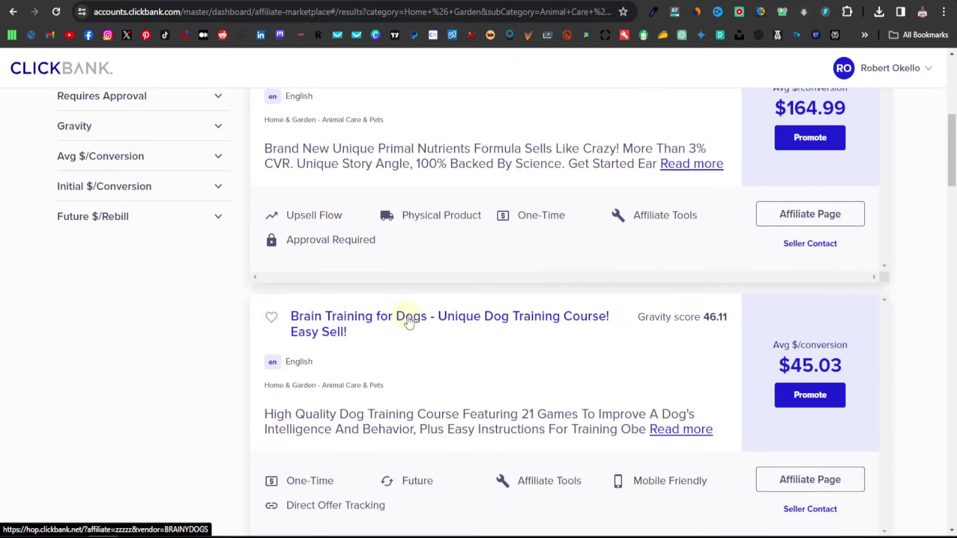
{"action": "scroll", "coordinate": [407, 319], "scroll_direction": "down", "scroll_amount": 1}
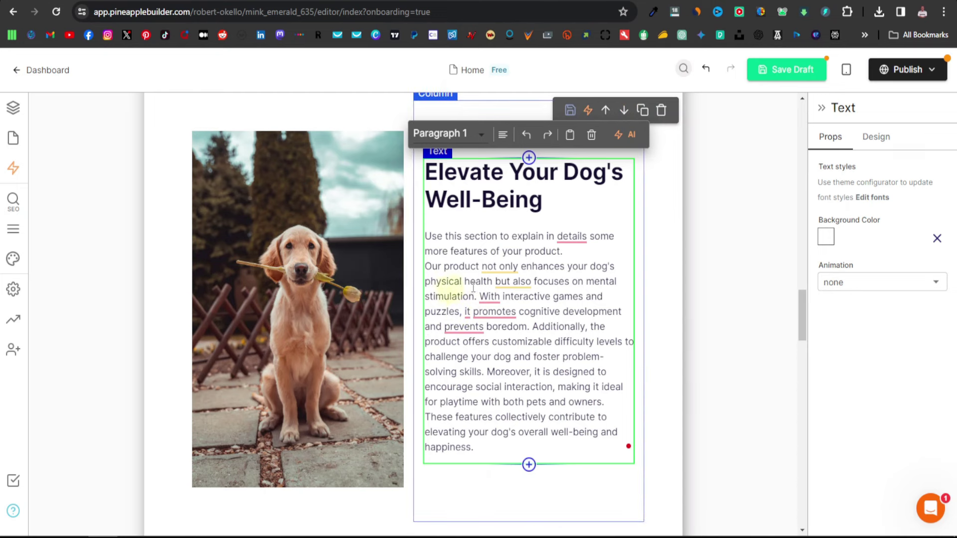
Back in Pineapple Builder, open a link for the words "mental stimulation" and set its type to external URL
{"action": "left_click_drag", "start_coordinate": [586, 285], "coordinate": [472, 299]}
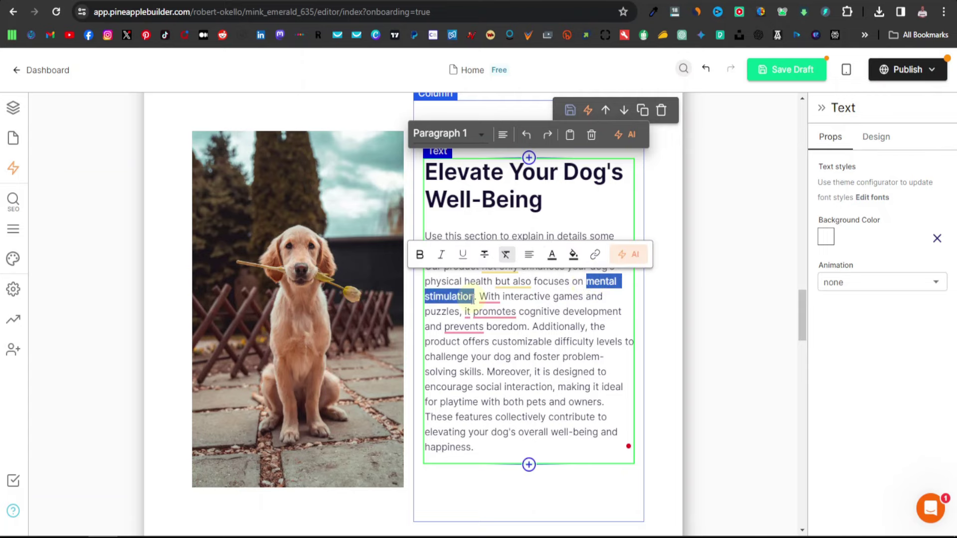
{"action": "left_click", "coordinate": [594, 255]}
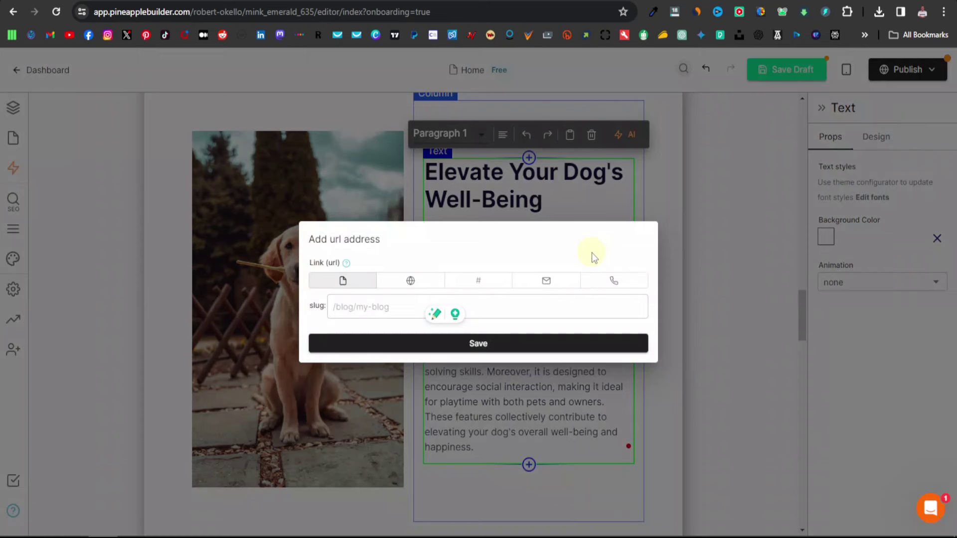
{"action": "left_click", "coordinate": [411, 281]}
{"action": "left_click", "coordinate": [366, 298]}
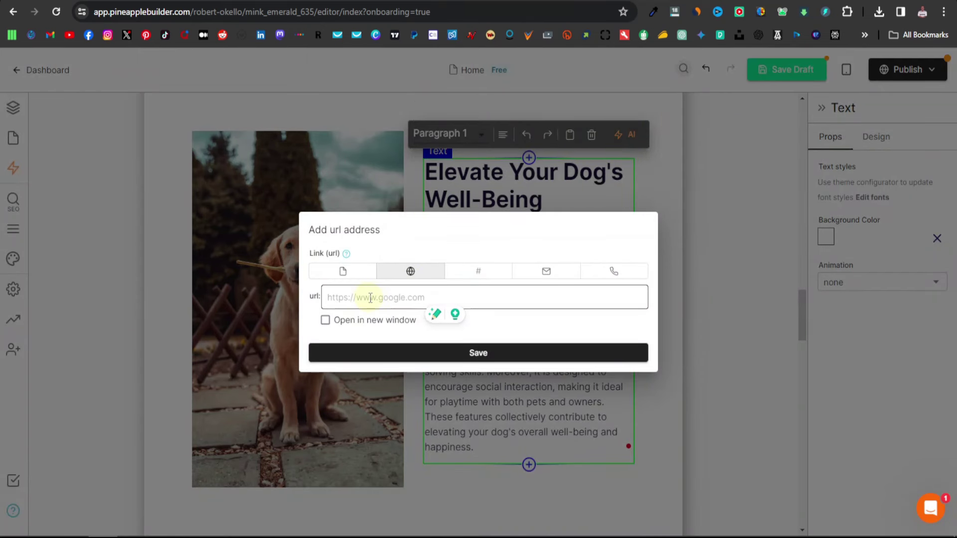
Switch to ClickBank, create a HopLink for the Brain Training for Dogs offer, and copy the encrypted link
{"action": "key", "text": "ctrl+Tab"}
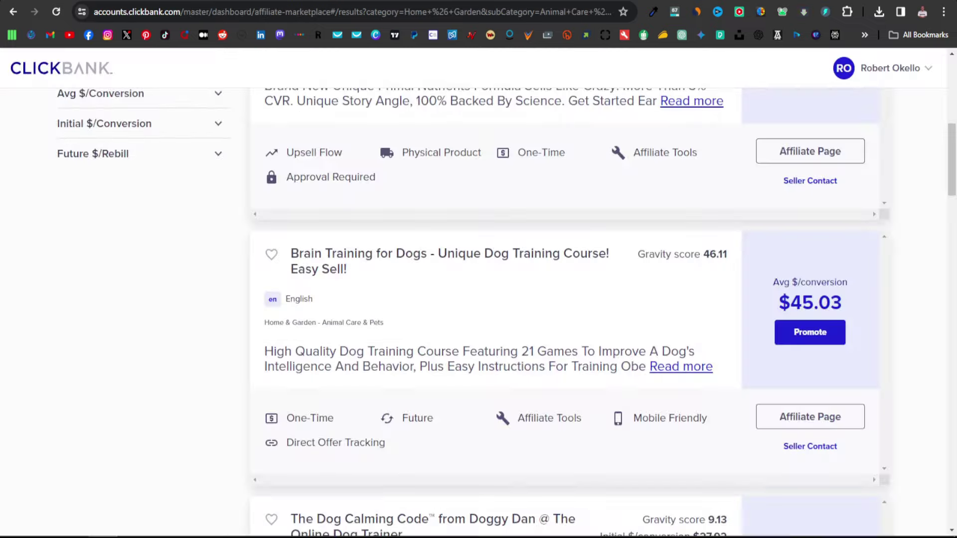
{"action": "left_click", "coordinate": [804, 334]}
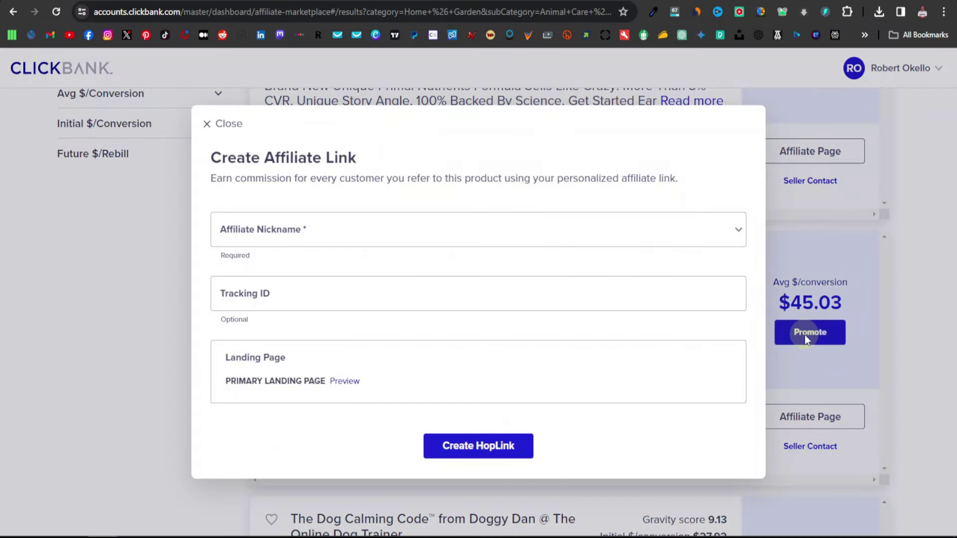
{"action": "left_click", "coordinate": [470, 481]}
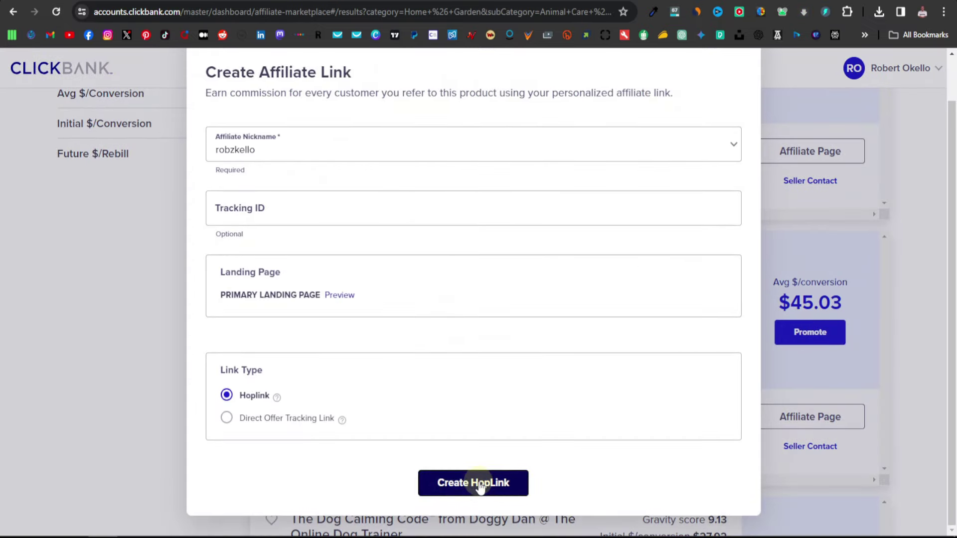
{"action": "scroll", "coordinate": [478, 486], "scroll_direction": "down", "scroll_amount": 1}
{"action": "left_click", "coordinate": [589, 463]}
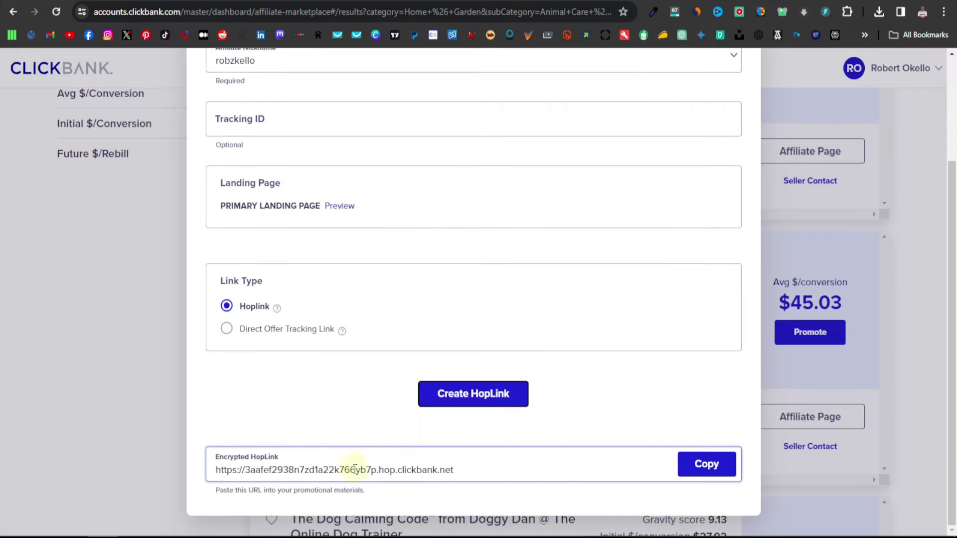
{"action": "left_click", "coordinate": [711, 473]}
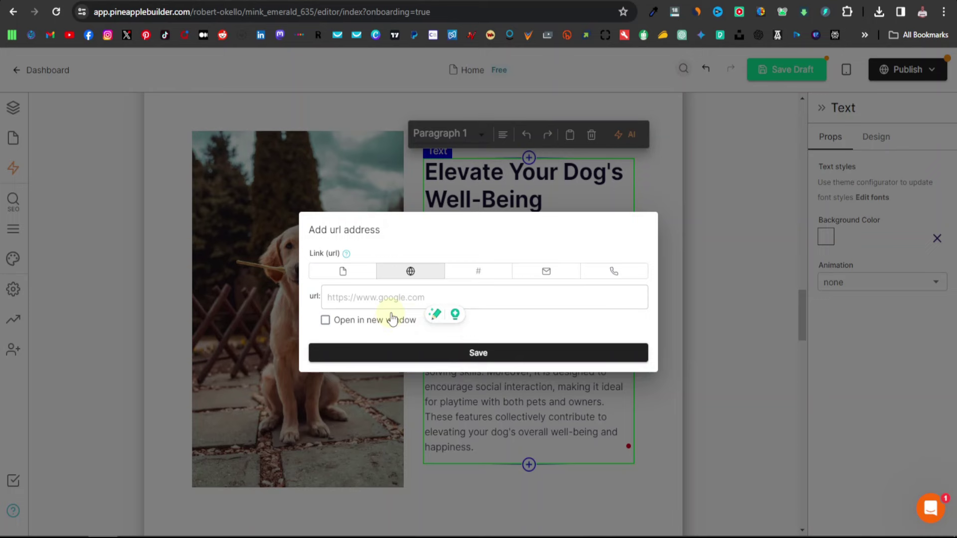
Back in Pineapple Builder, paste the copied HopLink as the URL for "mental stimulation" and save the link
{"action": "left_click", "coordinate": [389, 298]}
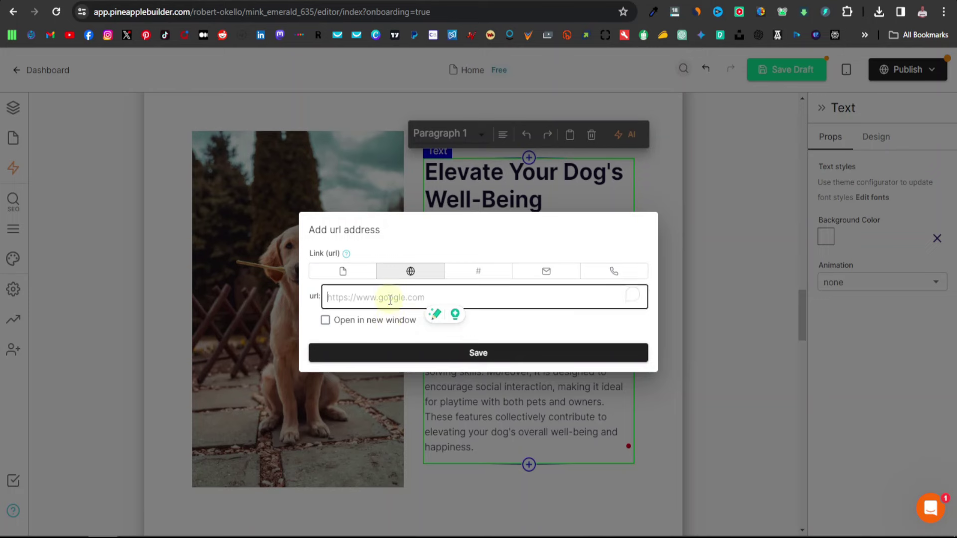
{"action": "right_click", "coordinate": [389, 298]}
{"action": "left_click", "coordinate": [408, 159]}
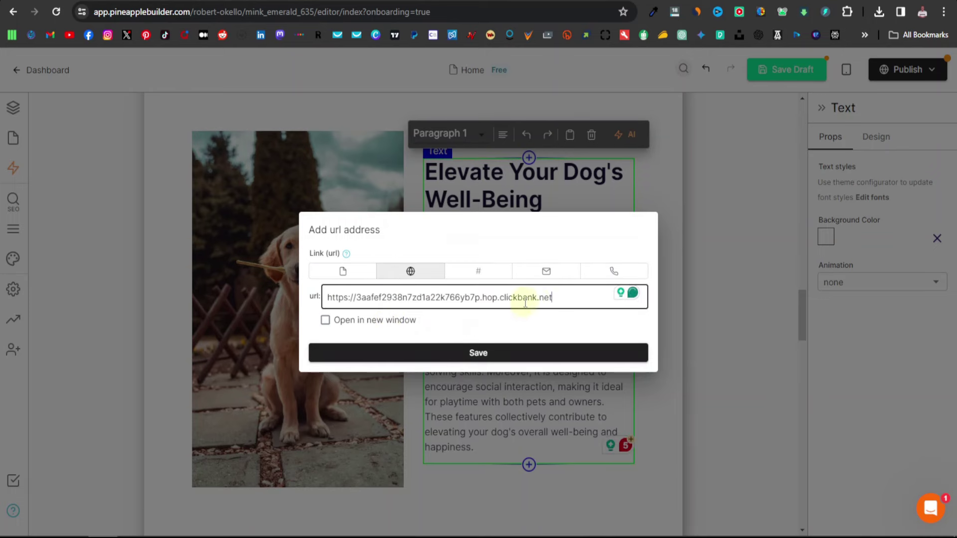
{"action": "left_click", "coordinate": [476, 353]}
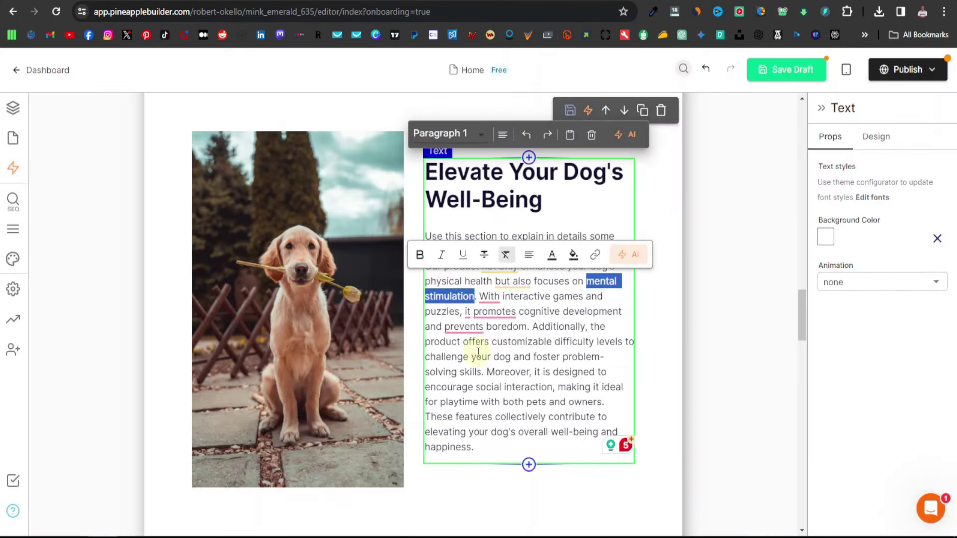
{"action": "left_click", "coordinate": [599, 318]}
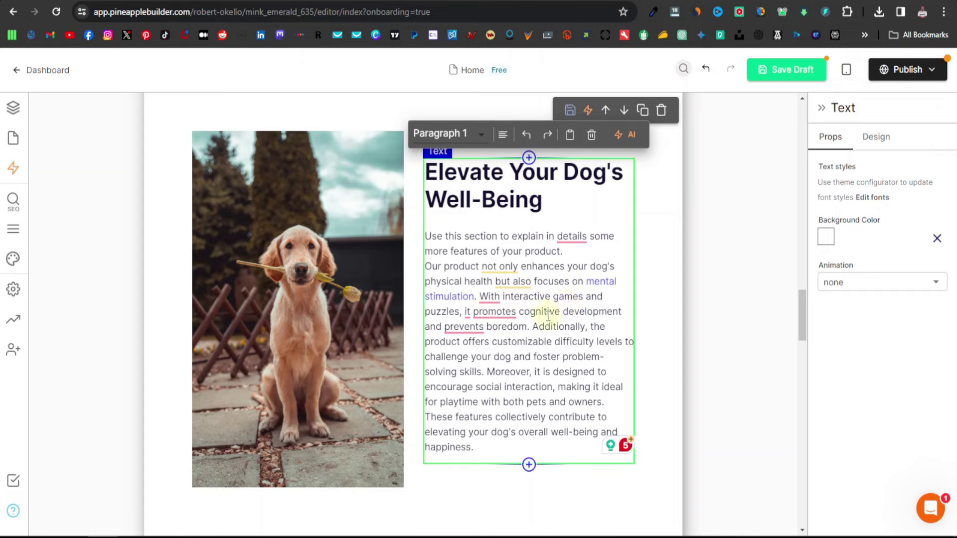
Change the heading of the four-feature section to "More reasons to love our dog beds"
{"action": "scroll", "coordinate": [537, 333], "scroll_direction": "down", "scroll_amount": 10}
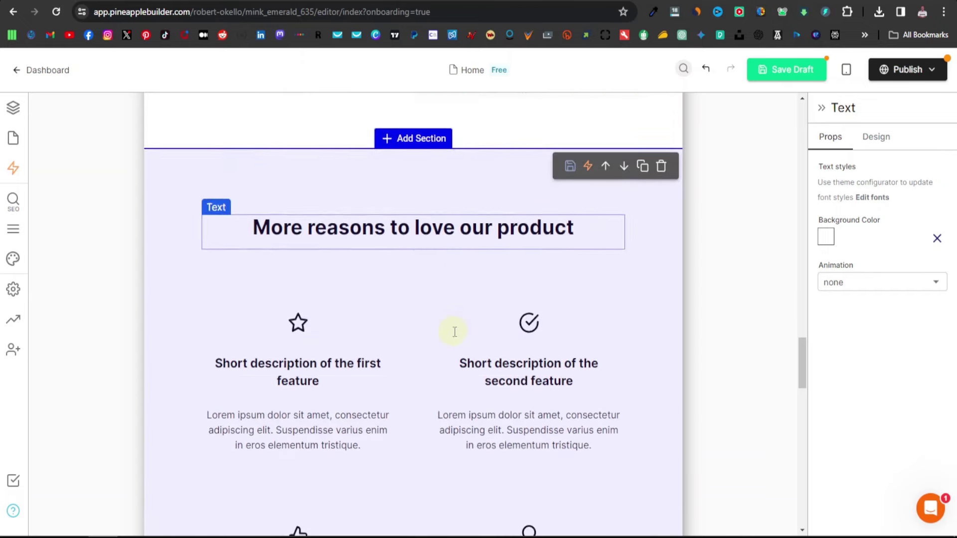
{"action": "scroll", "coordinate": [457, 336], "scroll_direction": "down", "scroll_amount": 4}
{"action": "scroll", "coordinate": [449, 338], "scroll_direction": "up", "scroll_amount": 7}
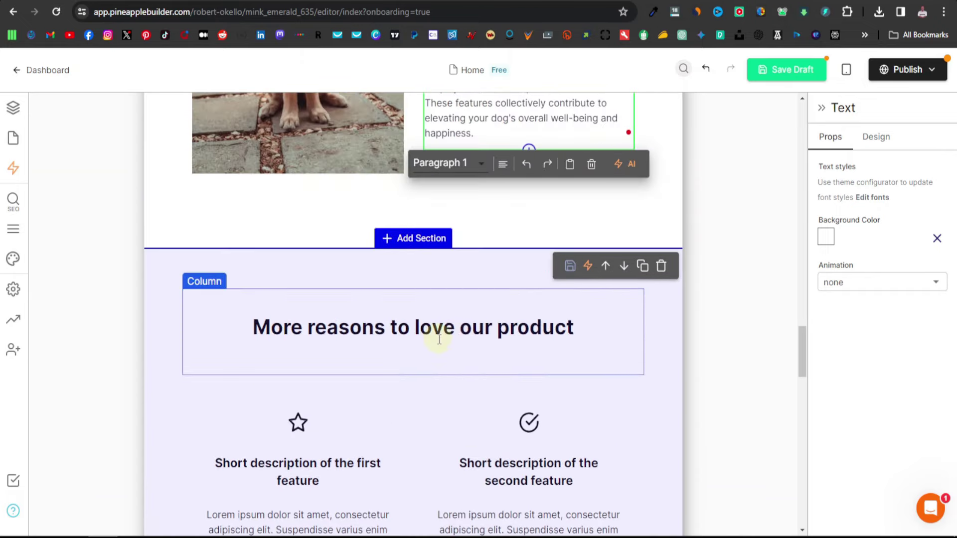
{"action": "scroll", "coordinate": [439, 340], "scroll_direction": "down", "scroll_amount": 2}
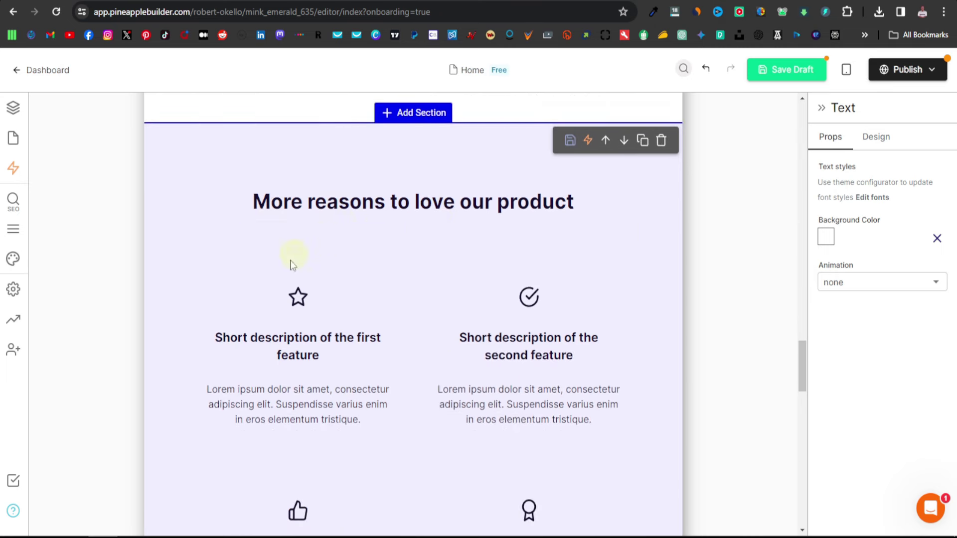
{"action": "scroll", "coordinate": [284, 289], "scroll_direction": "down", "scroll_amount": 2}
{"action": "scroll", "coordinate": [279, 312], "scroll_direction": "down", "scroll_amount": 1}
{"action": "scroll", "coordinate": [281, 316], "scroll_direction": "down", "scroll_amount": 3}
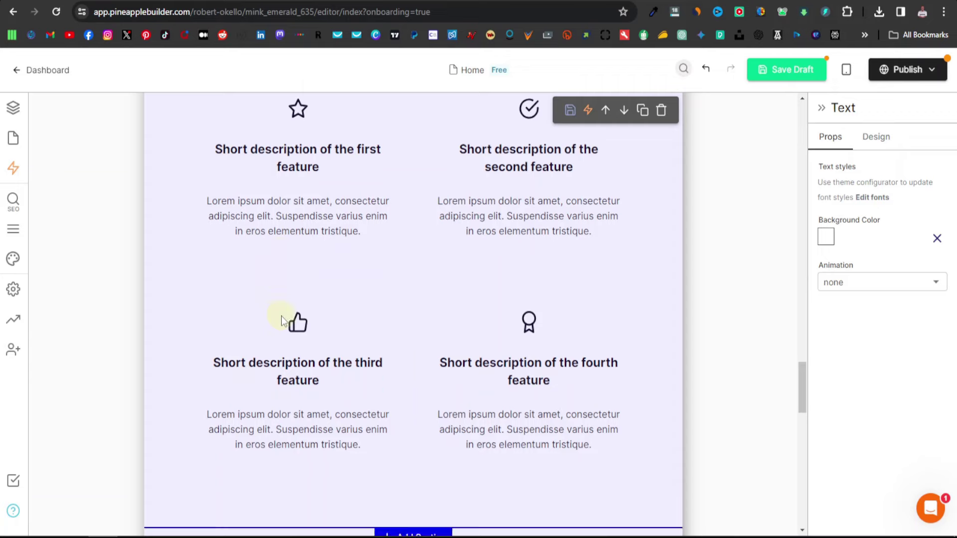
{"action": "scroll", "coordinate": [474, 327], "scroll_direction": "up", "scroll_amount": 2}
{"action": "scroll", "coordinate": [526, 333], "scroll_direction": "up", "scroll_amount": 3}
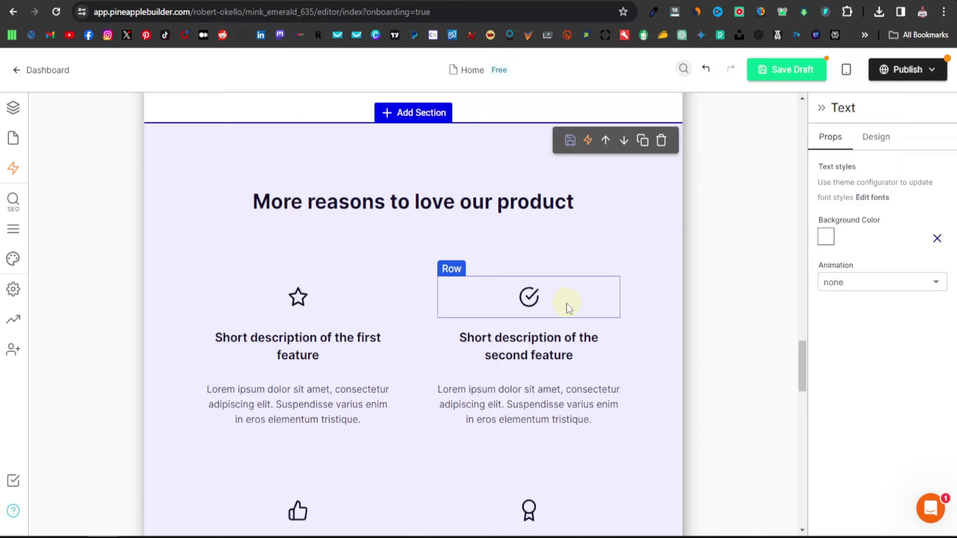
{"action": "left_click", "coordinate": [537, 203]}
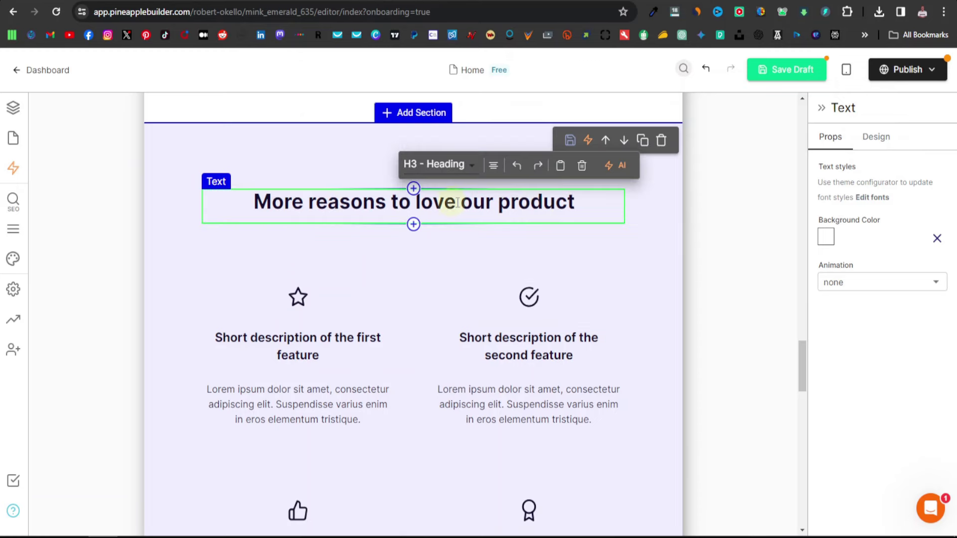
{"action": "left_click", "coordinate": [512, 205]}
{"action": "left_click_drag", "start_coordinate": [499, 204], "coordinate": [576, 195]}
{"action": "type", "text": "dog beds"}
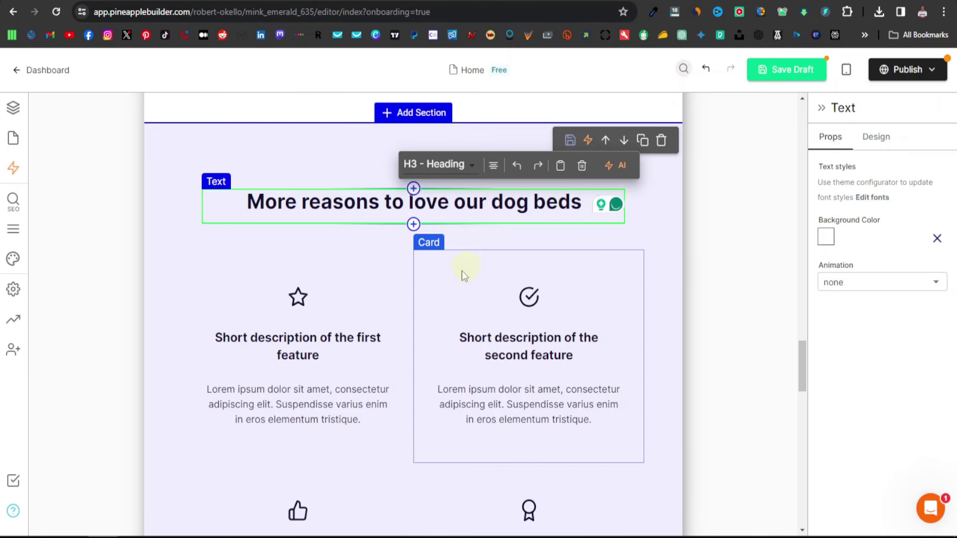
Switch to the Amazon dog bed page and copy "clean and hygienic, easy to clean. The texture is clear and smooth" from the Features bullet
{"action": "scroll", "coordinate": [313, 292], "scroll_direction": "down", "scroll_amount": 1}
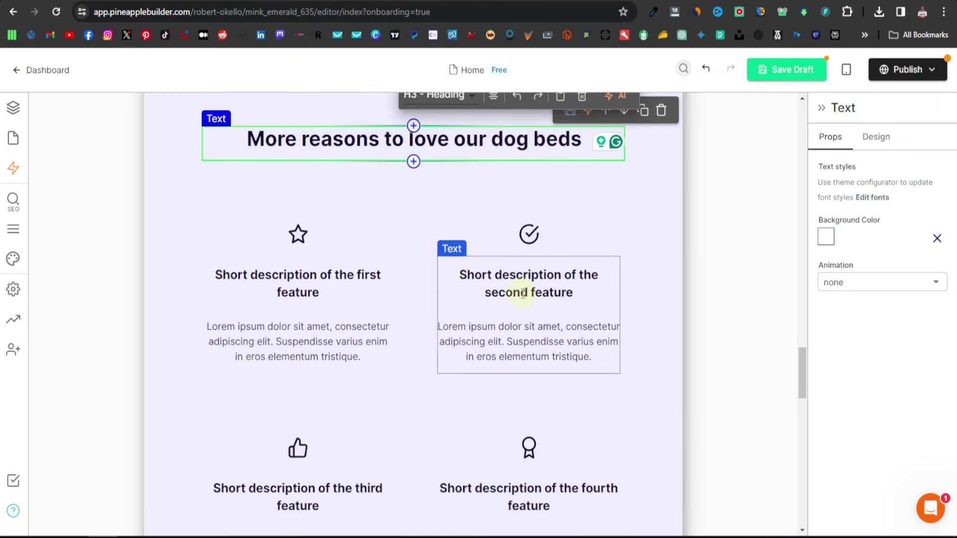
{"action": "scroll", "coordinate": [508, 357], "scroll_direction": "down", "scroll_amount": 1}
{"action": "scroll", "coordinate": [501, 358], "scroll_direction": "up", "scroll_amount": 1}
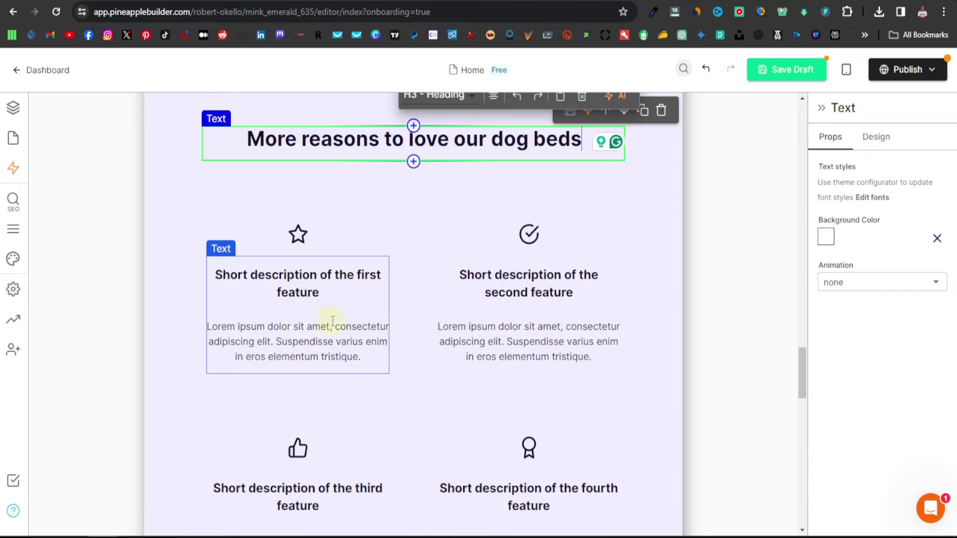
{"action": "key", "text": "ctrl+Tab"}
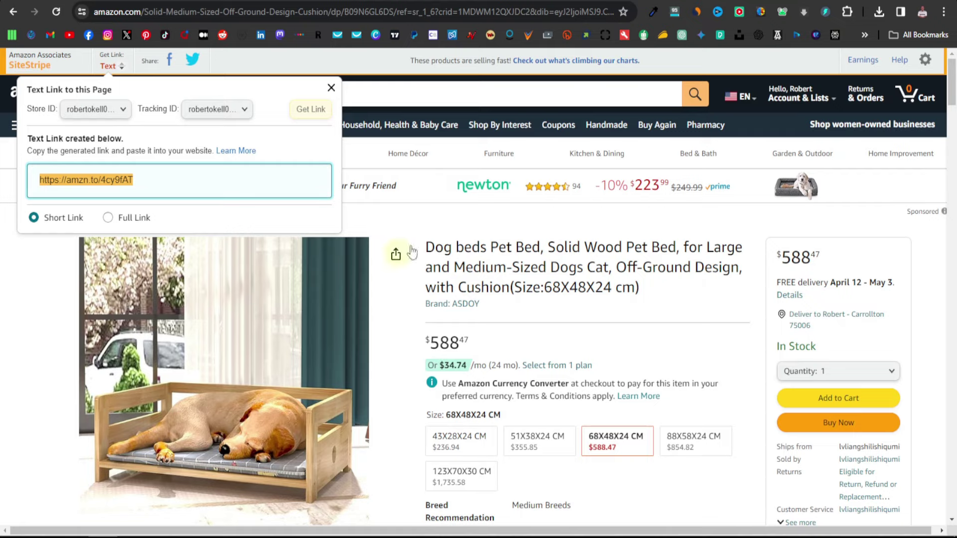
{"action": "left_click", "coordinate": [433, 214]}
{"action": "scroll", "coordinate": [427, 220], "scroll_direction": "down", "scroll_amount": 2}
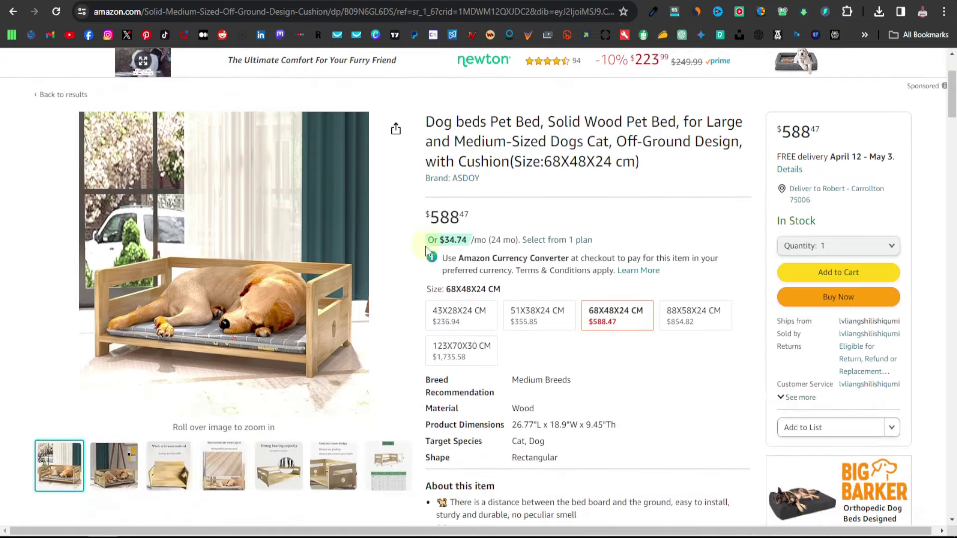
{"action": "scroll", "coordinate": [423, 282], "scroll_direction": "down", "scroll_amount": 1}
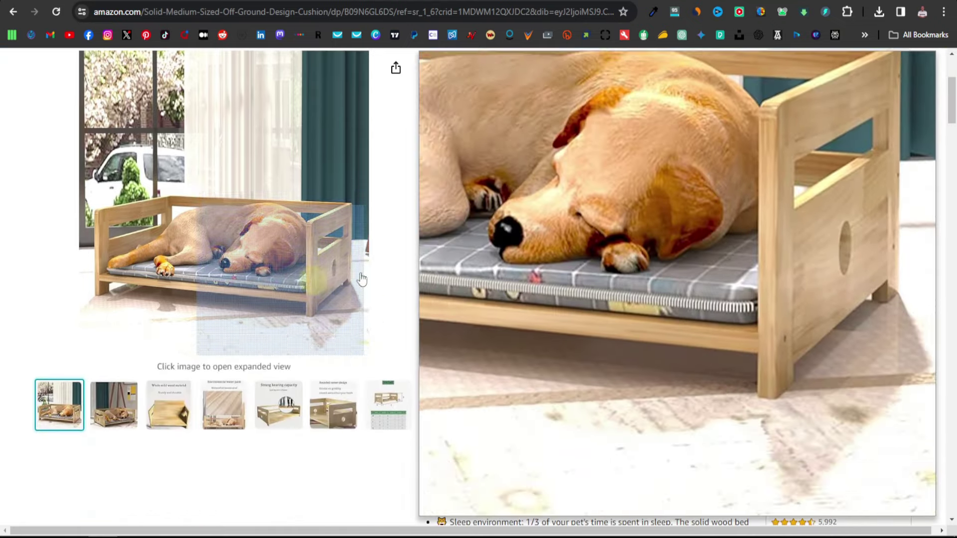
{"action": "scroll", "coordinate": [623, 256], "scroll_direction": "down", "scroll_amount": 4}
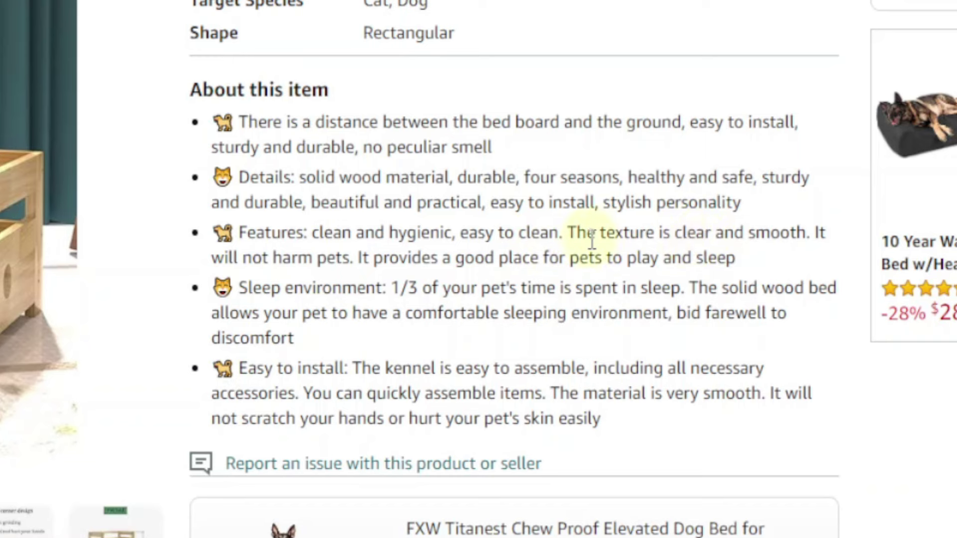
{"action": "left_click_drag", "start_coordinate": [313, 234], "coordinate": [805, 233]}
{"action": "key", "text": "ctrl+c"}
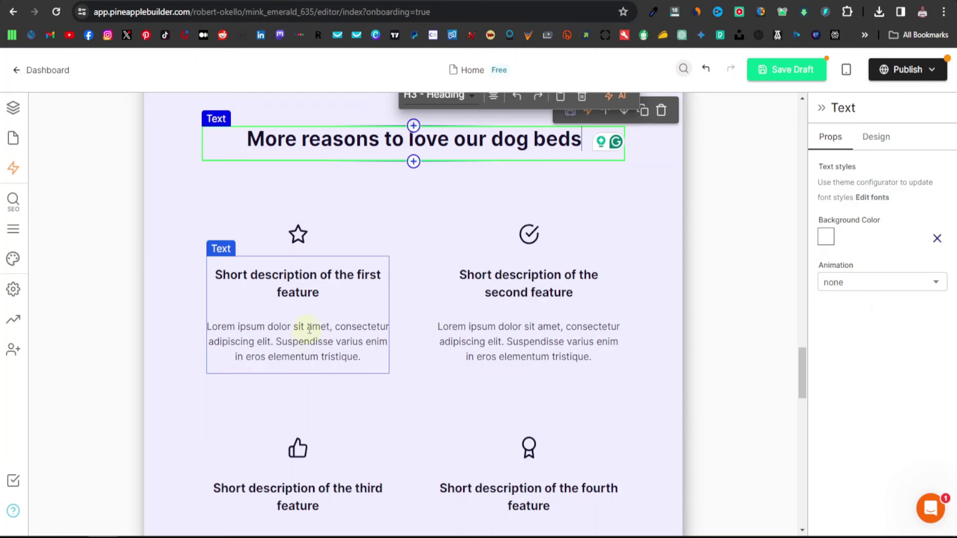
Back in Pineapple Builder, replace the first feature's heading with the copied text and delete its Lorem ipsum paragraph
{"action": "double_click", "coordinate": [308, 277]}
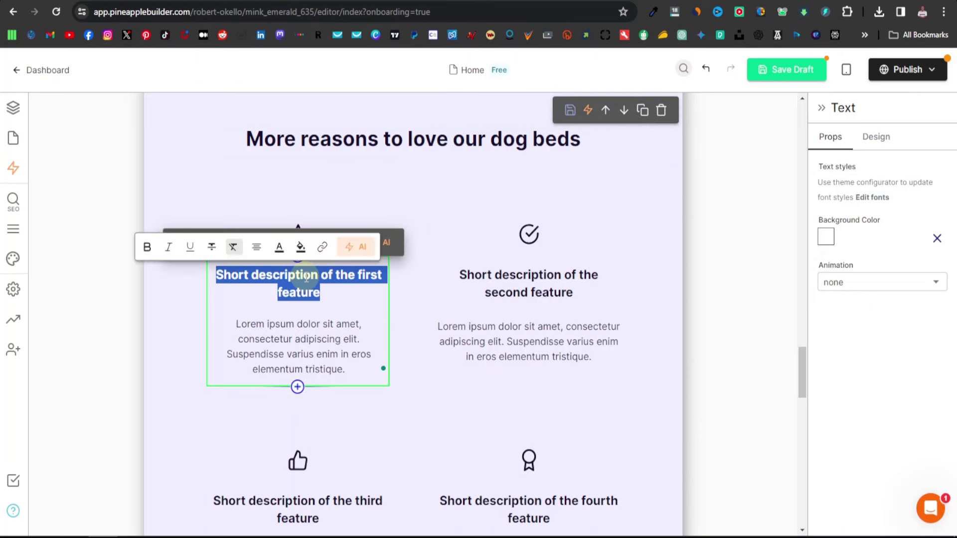
{"action": "key", "text": "ctrl+v"}
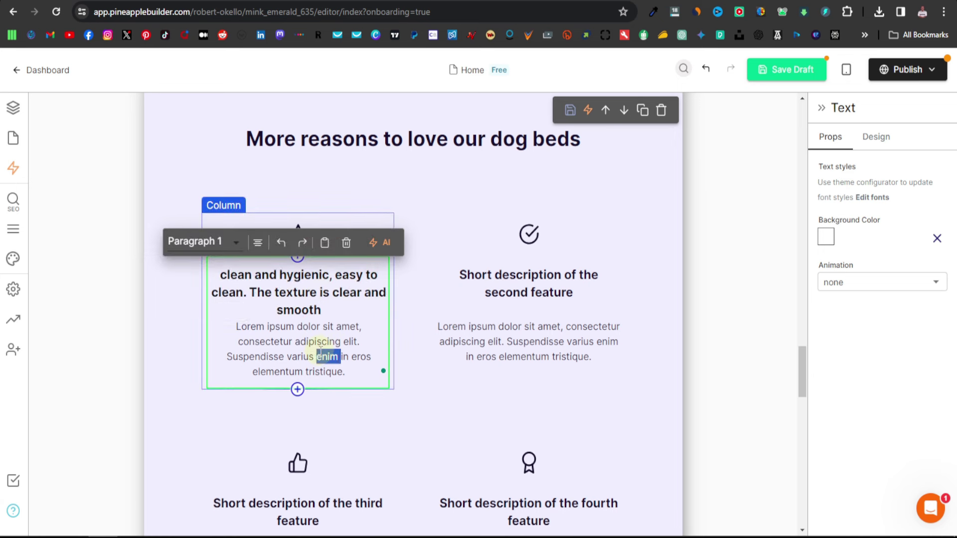
{"action": "triple_click", "coordinate": [321, 350]}
{"action": "key", "text": "BackSpace"}
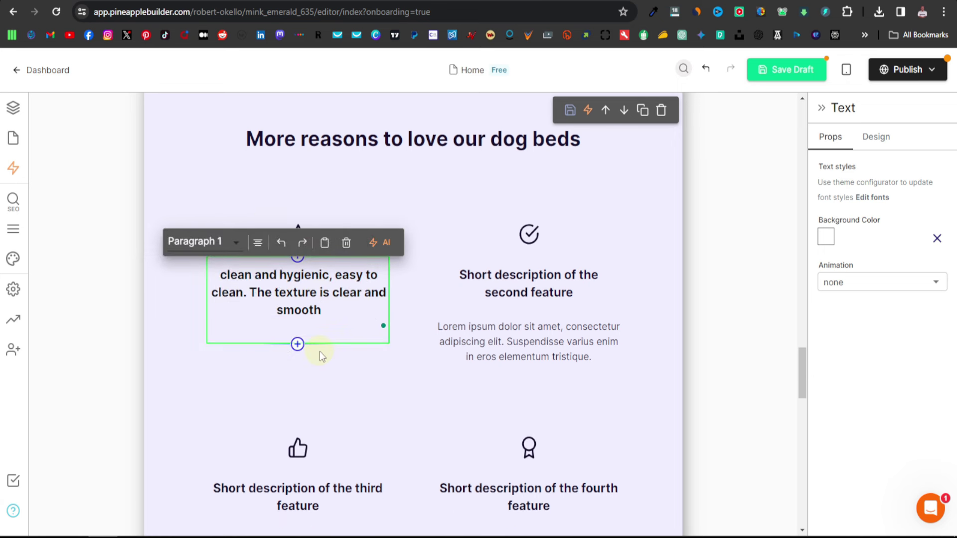
{"action": "key", "text": "BackSpace"}
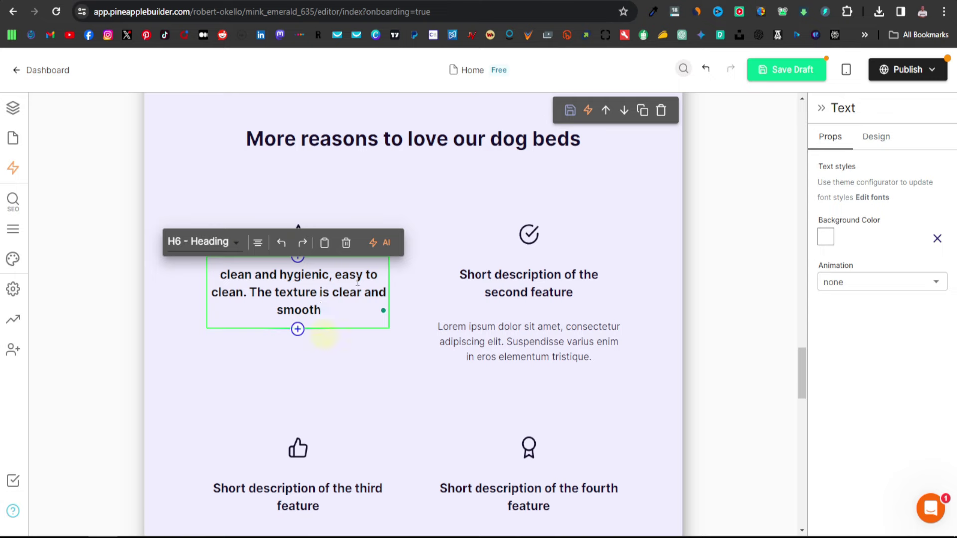
On the Amazon page, copy "The solid wood bed allows your pet to have a comfortable sleeping environment, bid farewell to discomfort"
{"action": "key", "text": "alt+Tab"}
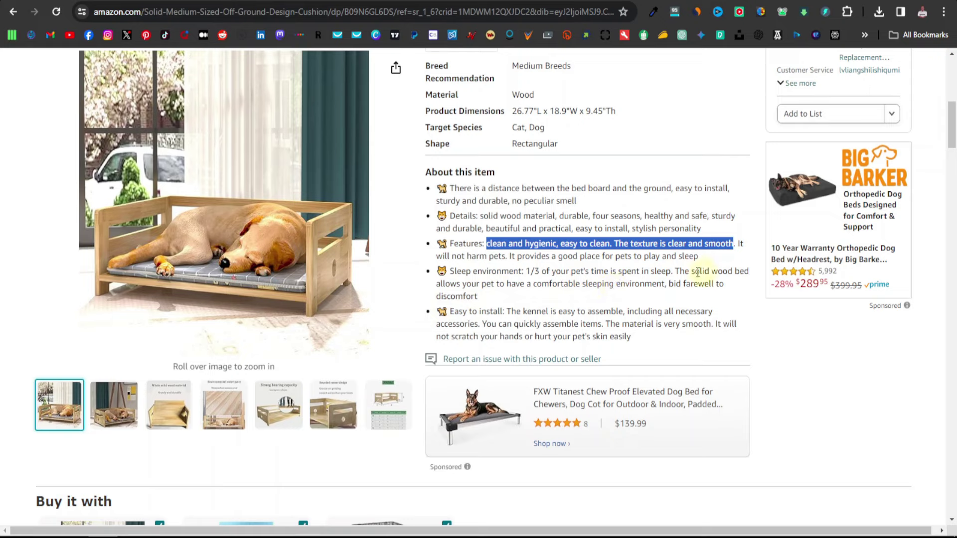
{"action": "left_click_drag", "start_coordinate": [677, 271], "coordinate": [724, 284]}
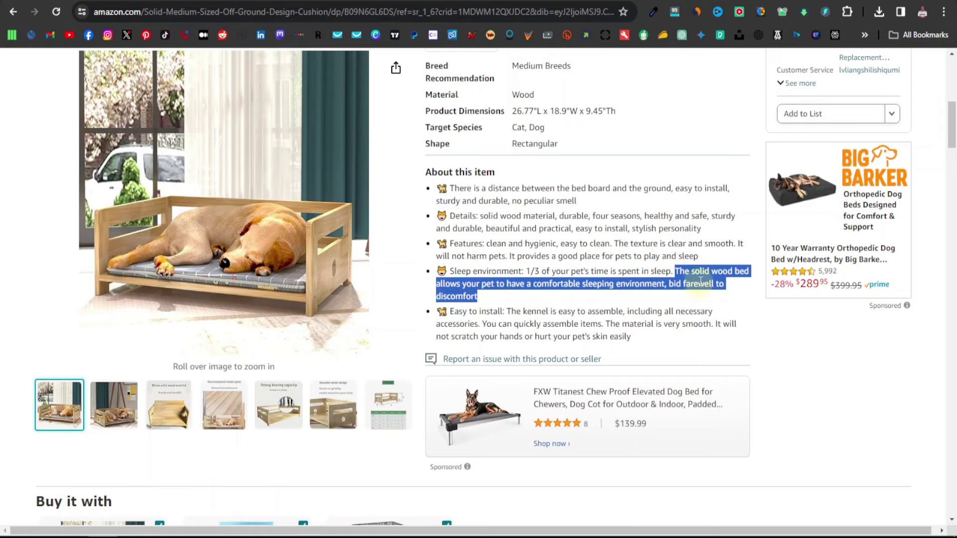
{"action": "right_click", "coordinate": [698, 283]}
{"action": "left_click", "coordinate": [476, 296]}
Return to Pineapple Builder, replace the second feature's heading with the copied solid wood bed sentence, and delete its Lorem ipsum paragraph
{"action": "key", "text": "ctrl+Tab"}
{"action": "left_click", "coordinate": [548, 292]}
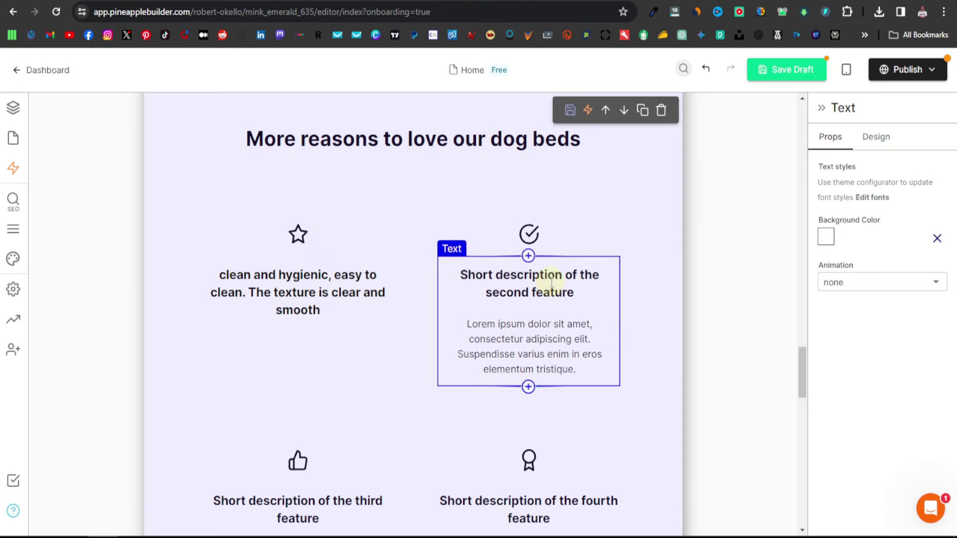
{"action": "right_click", "coordinate": [551, 277]}
{"action": "left_click", "coordinate": [572, 136]}
{"action": "triple_click", "coordinate": [550, 374]}
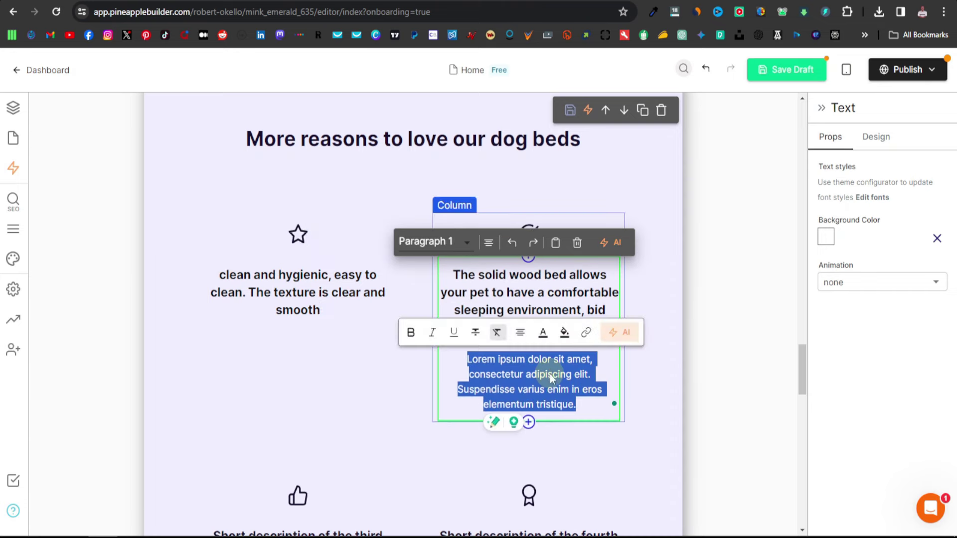
{"action": "key", "text": "BackSpace"}
On the Amazon dog bed page, copy "The kennel is easy to assemble, including all necessary accessories." from the Easy to install bullet
{"action": "scroll", "coordinate": [394, 375], "scroll_direction": "down", "scroll_amount": 3}
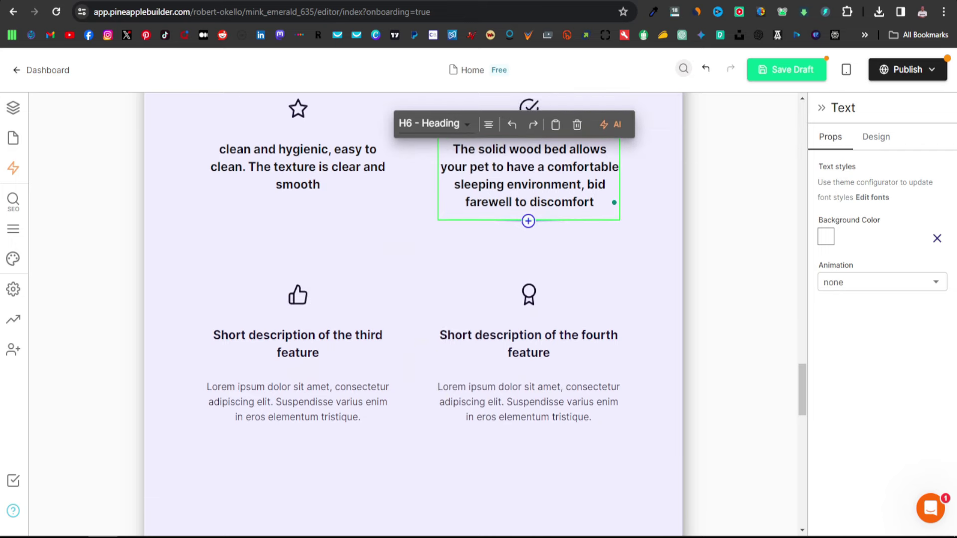
{"action": "key", "text": "alt+Tab"}
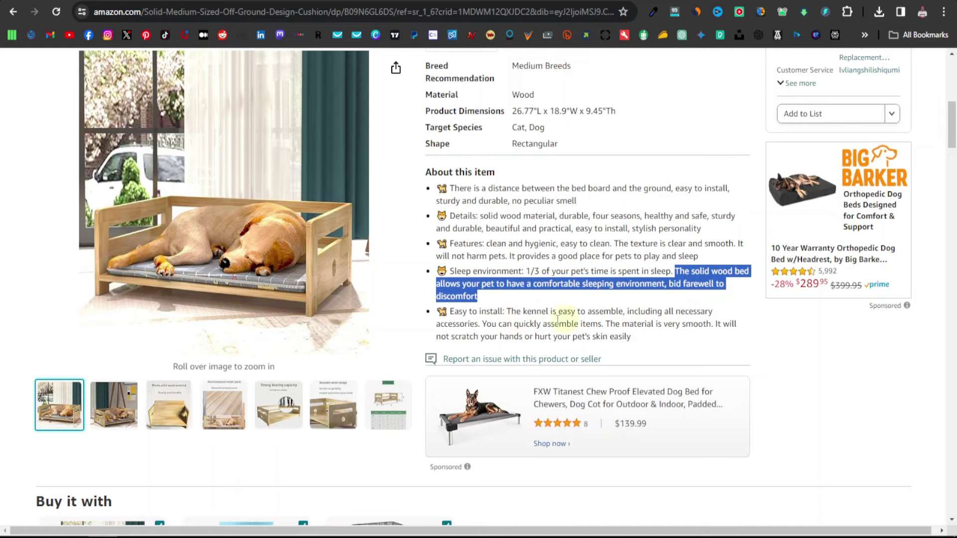
{"action": "left_click_drag", "start_coordinate": [509, 313], "coordinate": [563, 312]}
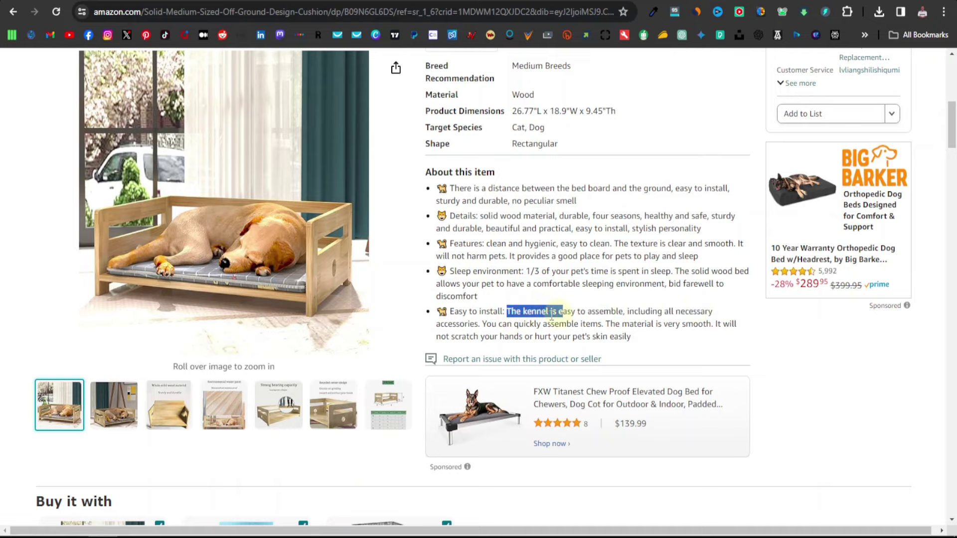
Return to Pineapple Builder, replace the third feature's heading with the copied kennel sentence, and delete its Lorem ipsum paragraph
{"action": "key", "text": "alt+Tab"}
{"action": "triple_click", "coordinate": [303, 338]}
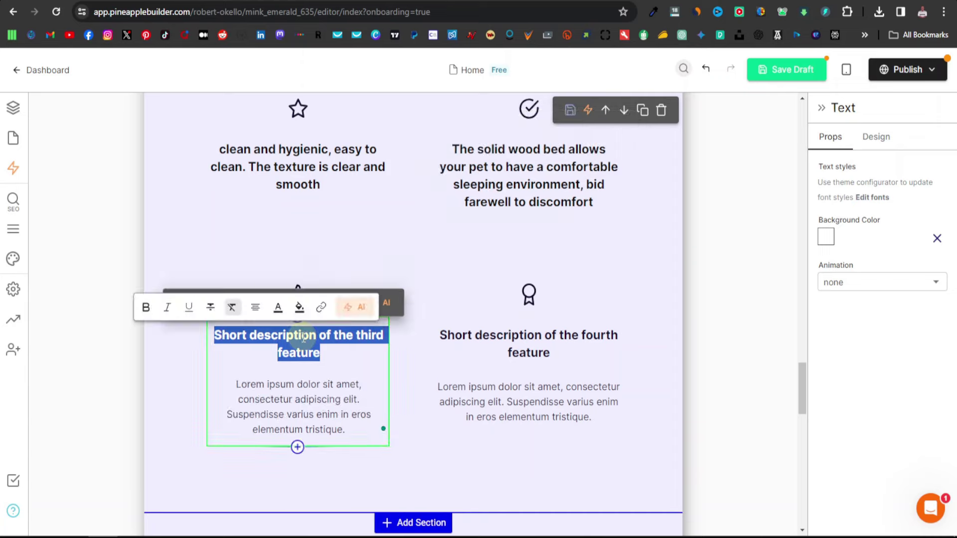
{"action": "right_click", "coordinate": [303, 337]}
{"action": "left_click", "coordinate": [339, 88]}
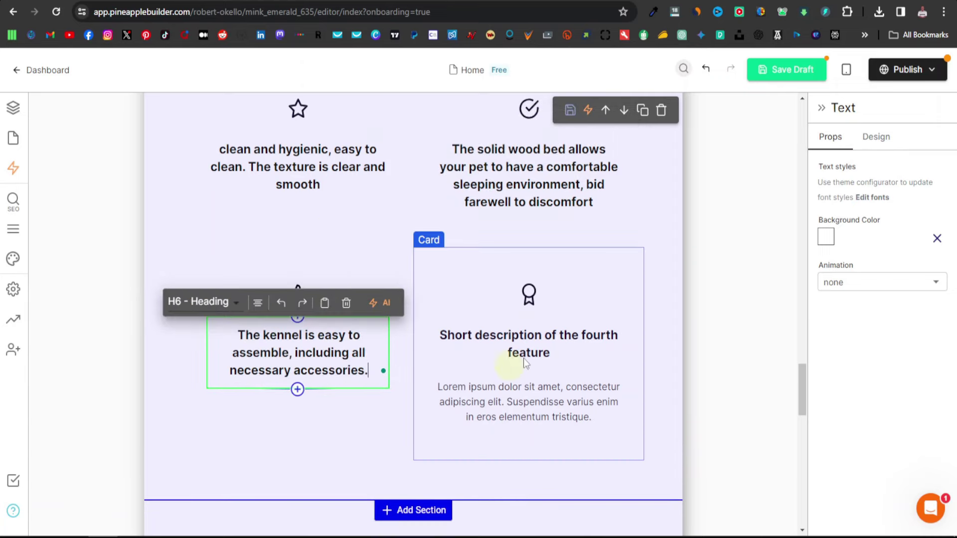
Switch to the Amazon page and copy the Details bullet text from "solid wood material" through "stylish personality"
{"action": "key", "text": "alt+Tab"}
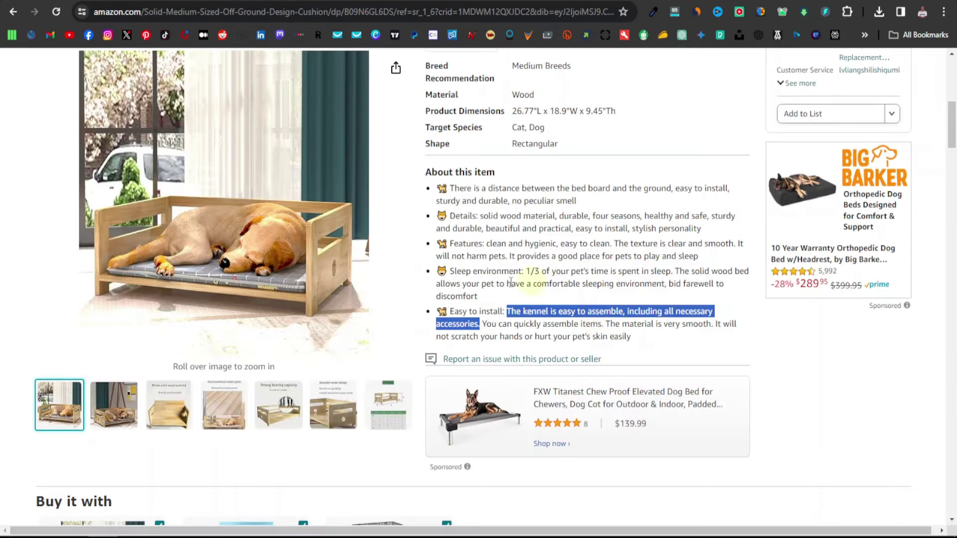
{"action": "left_click_drag", "start_coordinate": [481, 219], "coordinate": [552, 221]}
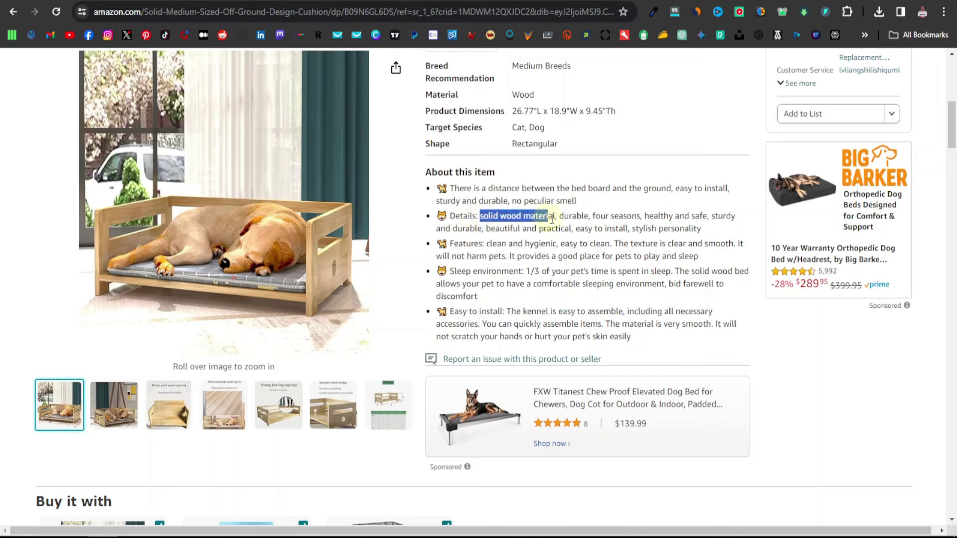
{"action": "left_click_drag", "start_coordinate": [633, 220], "coordinate": [716, 230]}
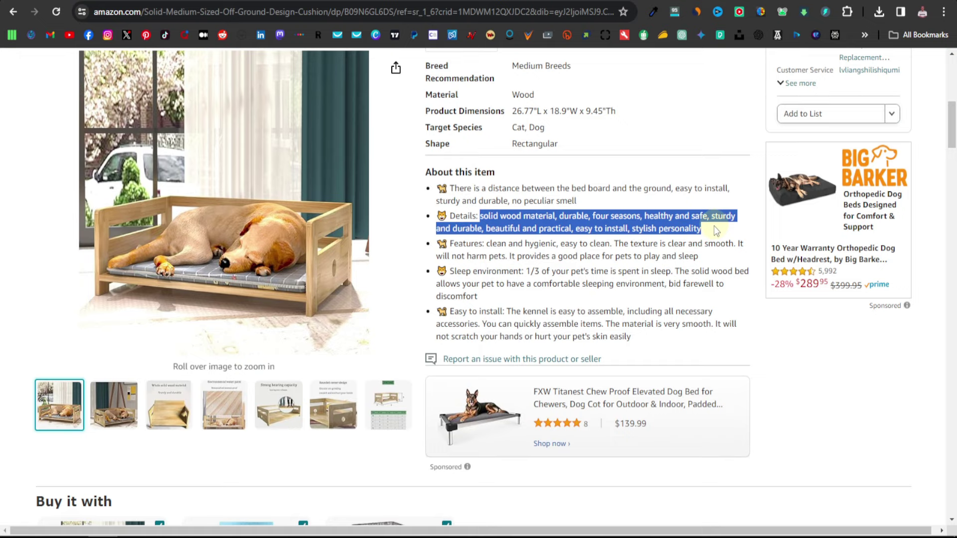
{"action": "right_click", "coordinate": [645, 221]}
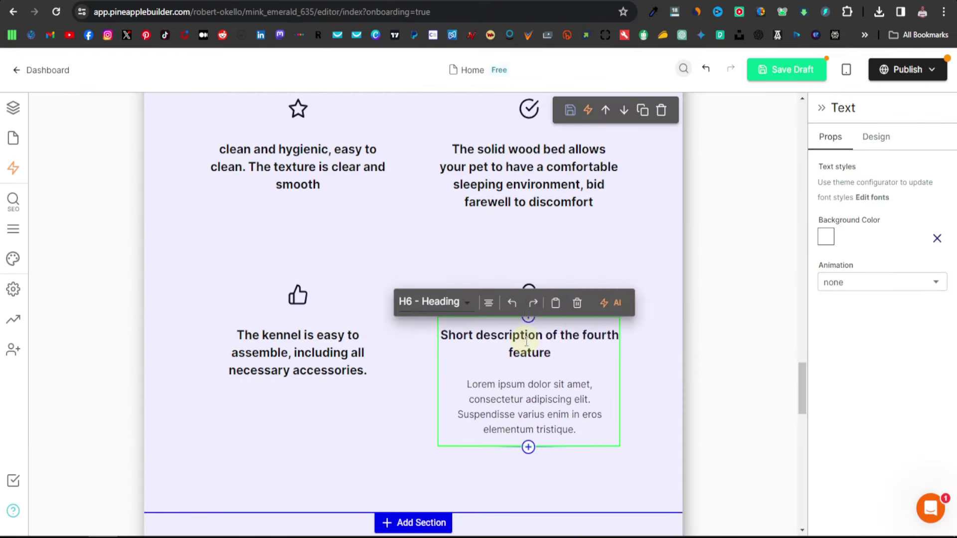
In Pineapple Builder, replace the fourth feature's heading with the copied solid wood material text and delete its Lorem ipsum paragraph
{"action": "triple_click", "coordinate": [526, 342]}
{"action": "right_click", "coordinate": [526, 342]}
{"action": "left_click", "coordinate": [547, 94]}
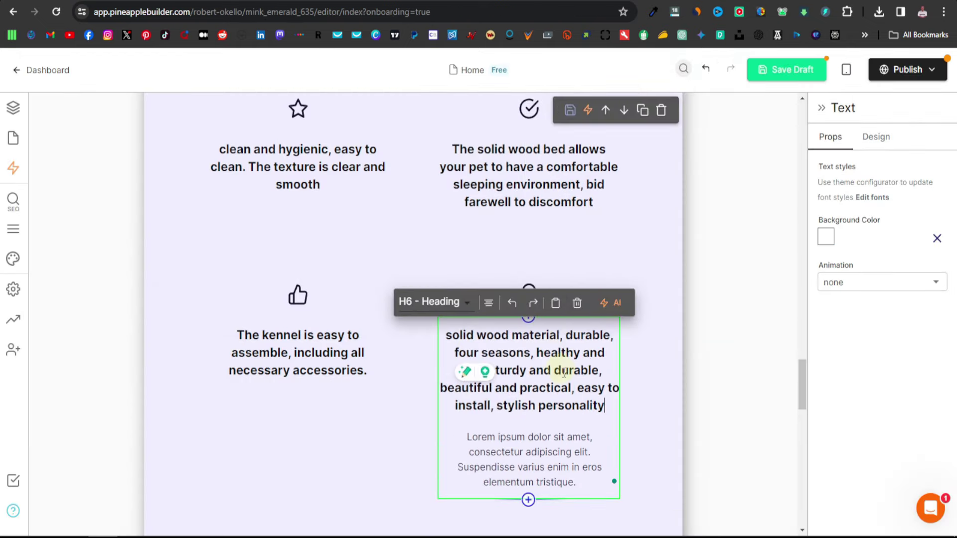
{"action": "triple_click", "coordinate": [544, 446]}
{"action": "key", "text": "BackSpace"}
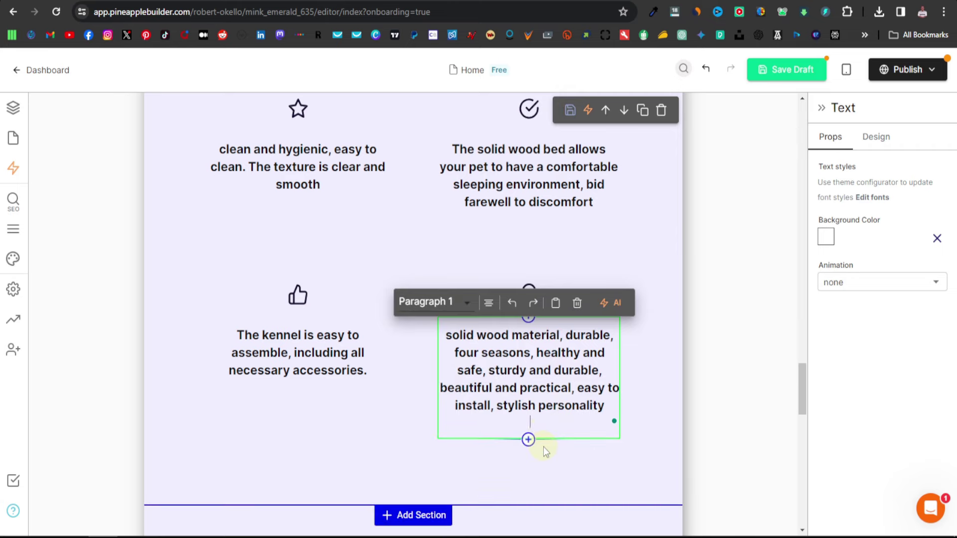
Review the "More reasons to love our dog beds" section and the three testimonial cards under "Discover the Secret to a Happy Pup"
{"action": "scroll", "coordinate": [384, 230], "scroll_direction": "down", "scroll_amount": 5}
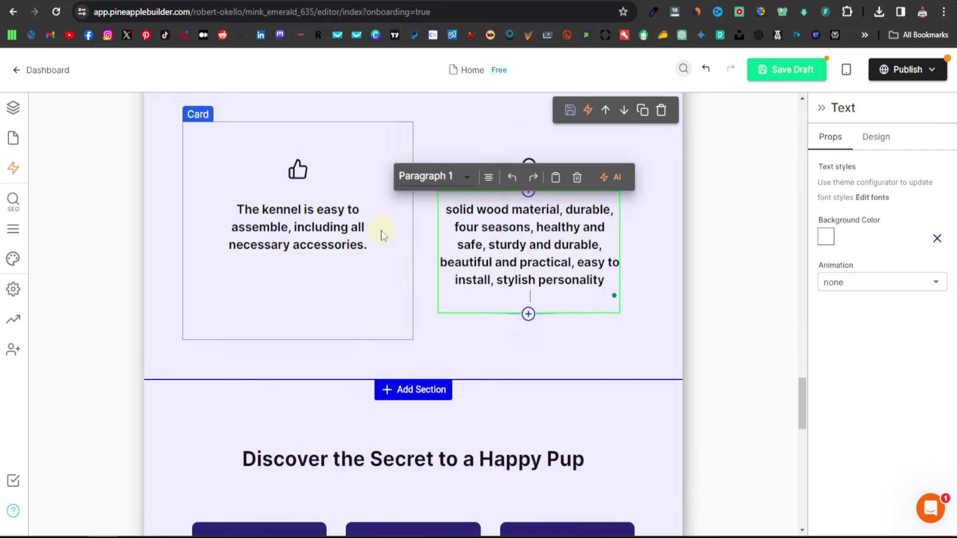
{"action": "scroll", "coordinate": [482, 256], "scroll_direction": "up", "scroll_amount": 5}
{"action": "scroll", "coordinate": [490, 255], "scroll_direction": "up", "scroll_amount": 3}
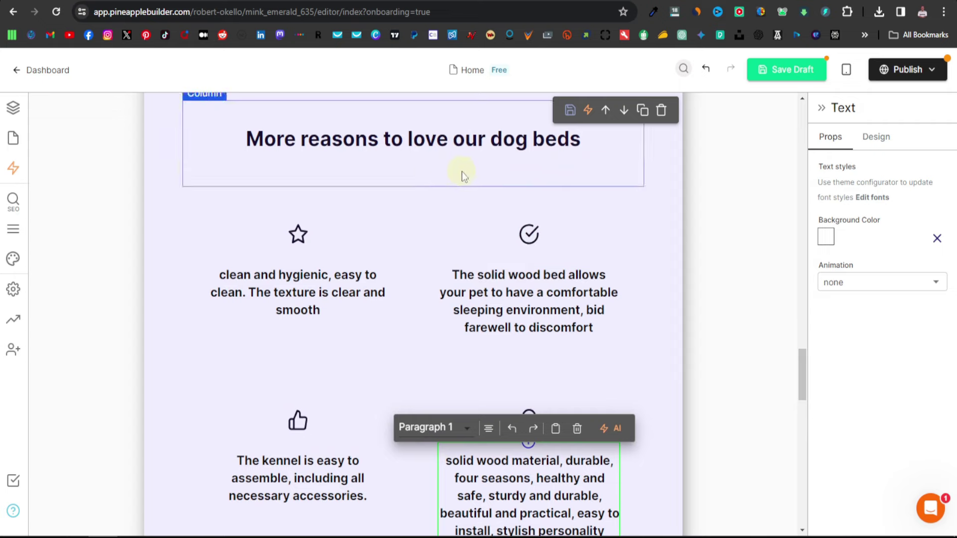
{"action": "scroll", "coordinate": [490, 164], "scroll_direction": "up", "scroll_amount": 1}
{"action": "scroll", "coordinate": [496, 200], "scroll_direction": "down", "scroll_amount": 7}
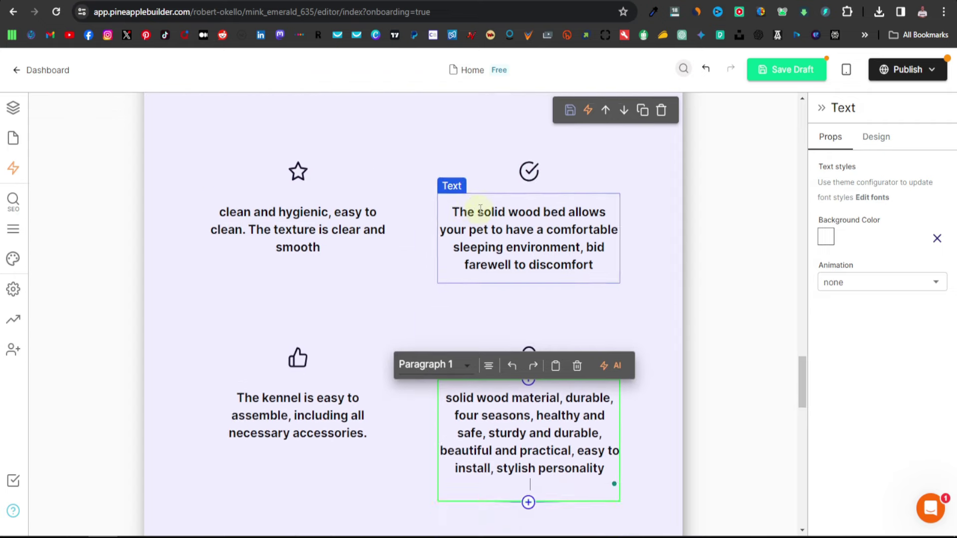
{"action": "scroll", "coordinate": [430, 216], "scroll_direction": "down", "scroll_amount": 7}
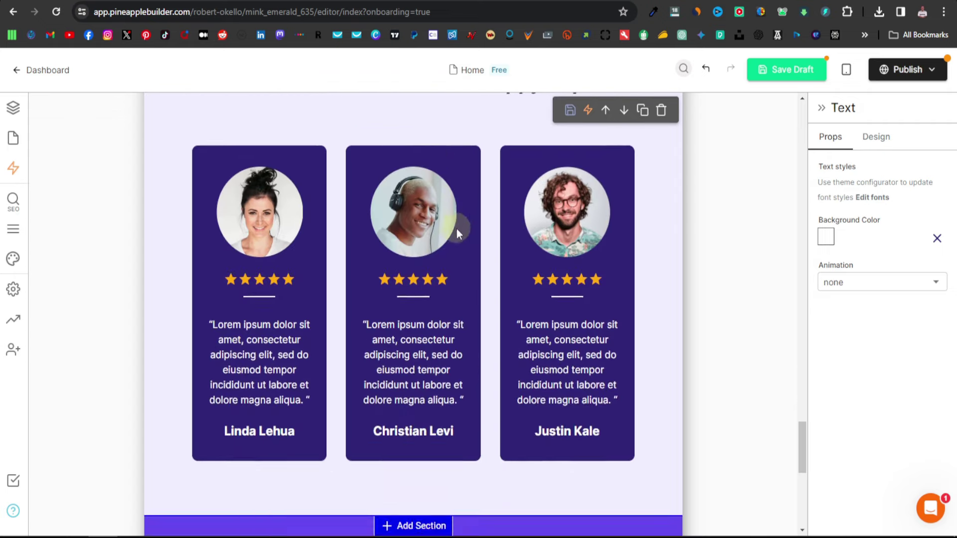
{"action": "scroll", "coordinate": [468, 234], "scroll_direction": "up", "scroll_amount": 3}
{"action": "scroll", "coordinate": [458, 329], "scroll_direction": "down", "scroll_amount": 1}
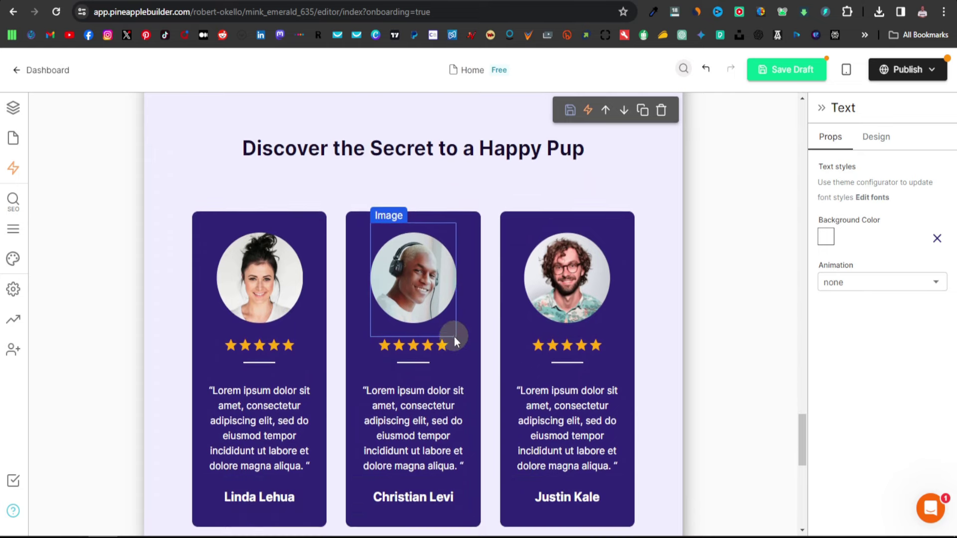
{"action": "scroll", "coordinate": [390, 295], "scroll_direction": "up", "scroll_amount": 1}
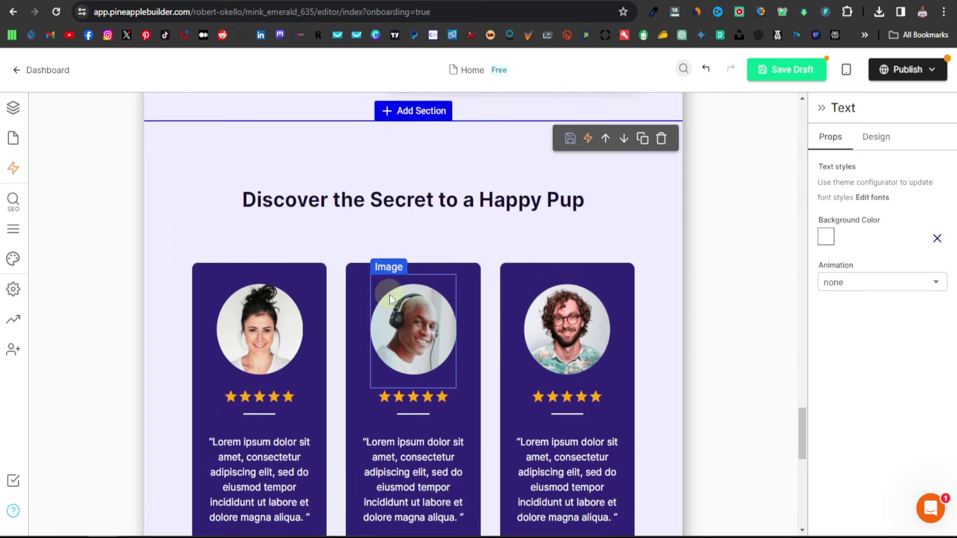
{"action": "scroll", "coordinate": [360, 365], "scroll_direction": "down", "scroll_amount": 2}
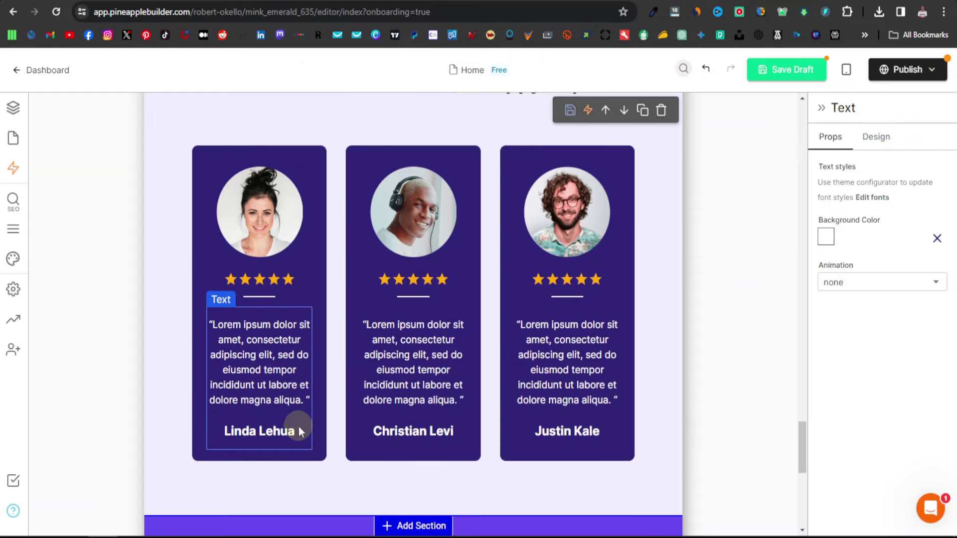
{"action": "scroll", "coordinate": [298, 427], "scroll_direction": "up", "scroll_amount": 1}
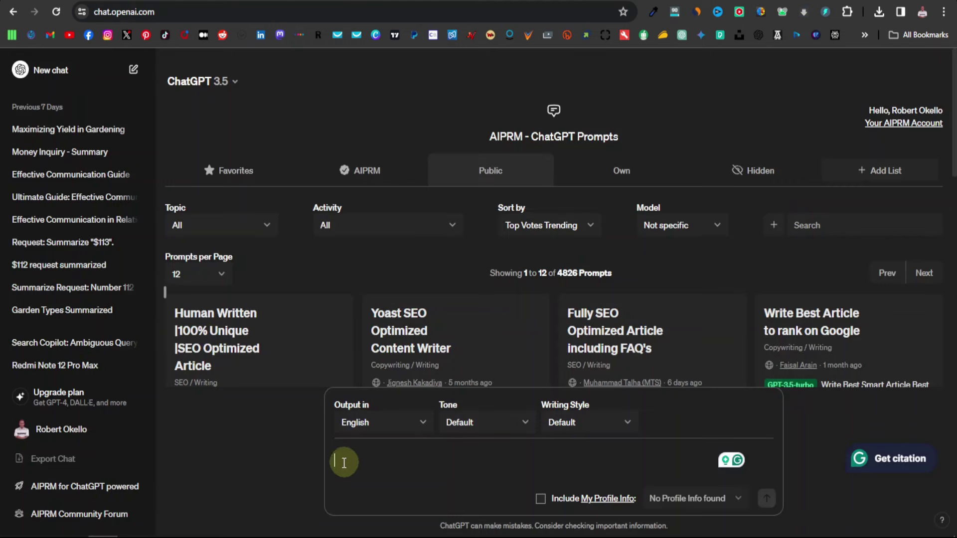
Switch to ChatGPT and request 3 positive testimonials from people who are satisfied with the dog beds from the store PawsitiveVibes
{"action": "key", "text": "ctrl+v"}
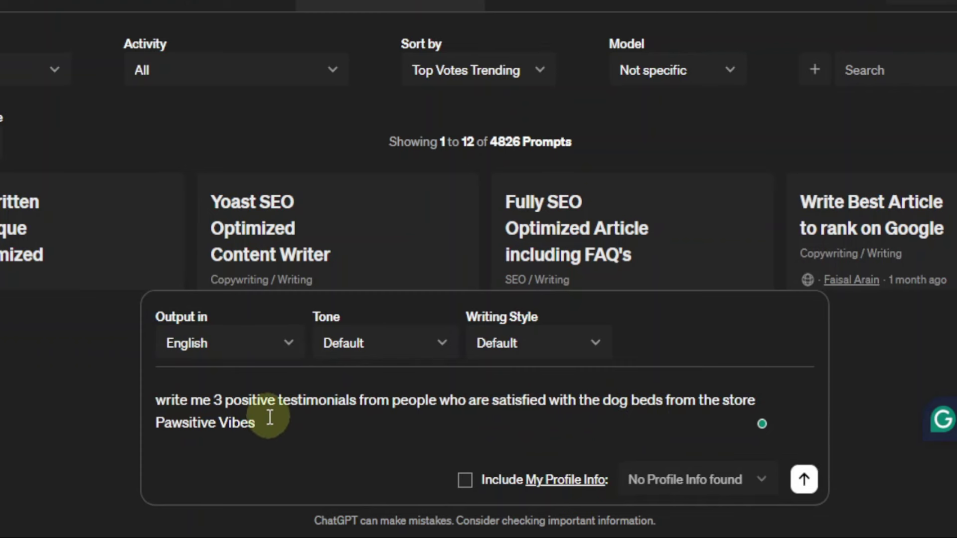
{"action": "left_click", "coordinate": [219, 423]}
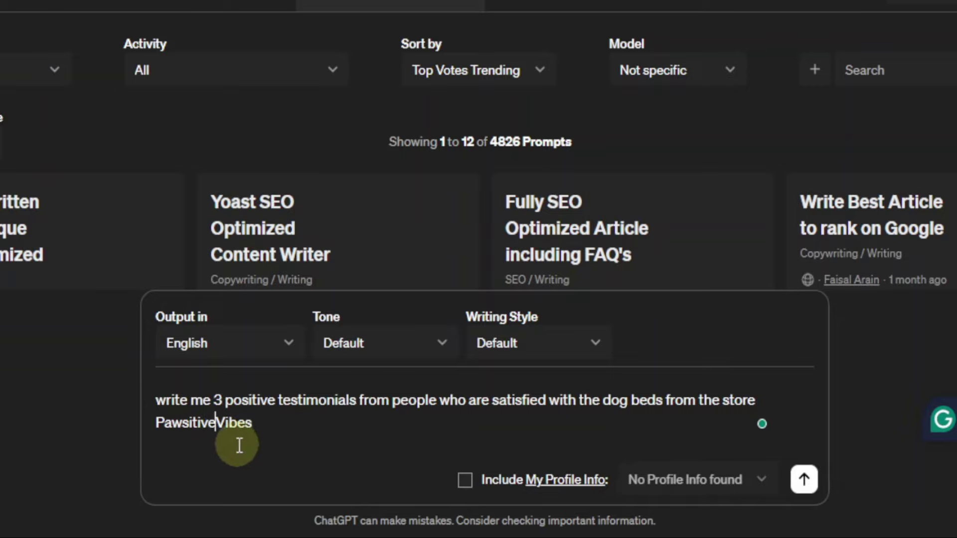
{"action": "left_click", "coordinate": [319, 430]}
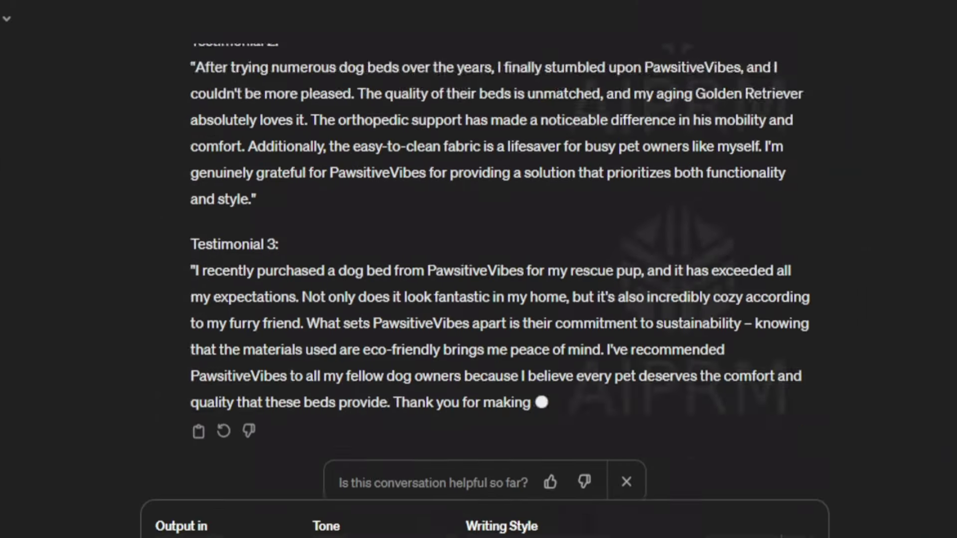
Copy the opening of Testimonial 1, from "I can't recommend PawsitiveVibes dog beds enough!" through "has been a challenge"
{"action": "scroll", "coordinate": [348, 316], "scroll_direction": "up", "scroll_amount": 8}
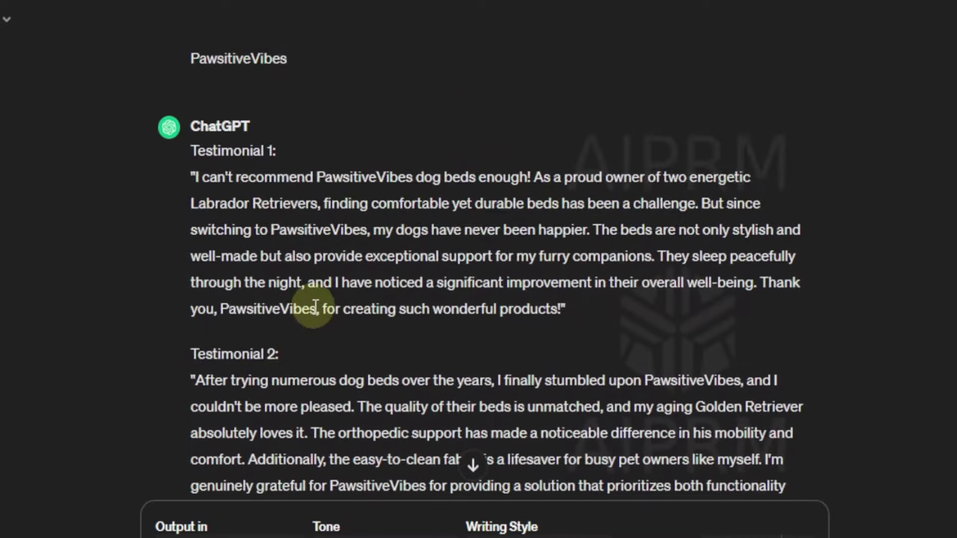
{"action": "scroll", "coordinate": [315, 306], "scroll_direction": "down", "scroll_amount": 2}
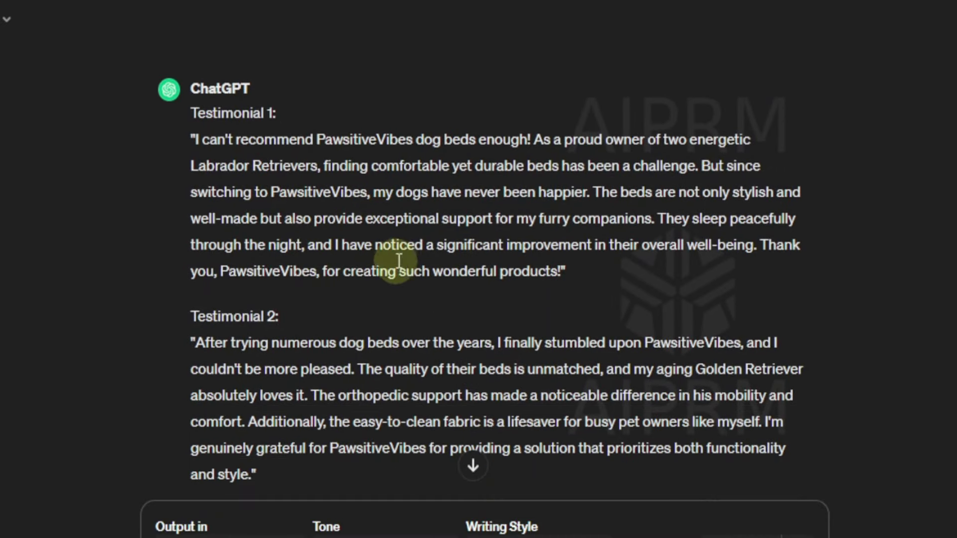
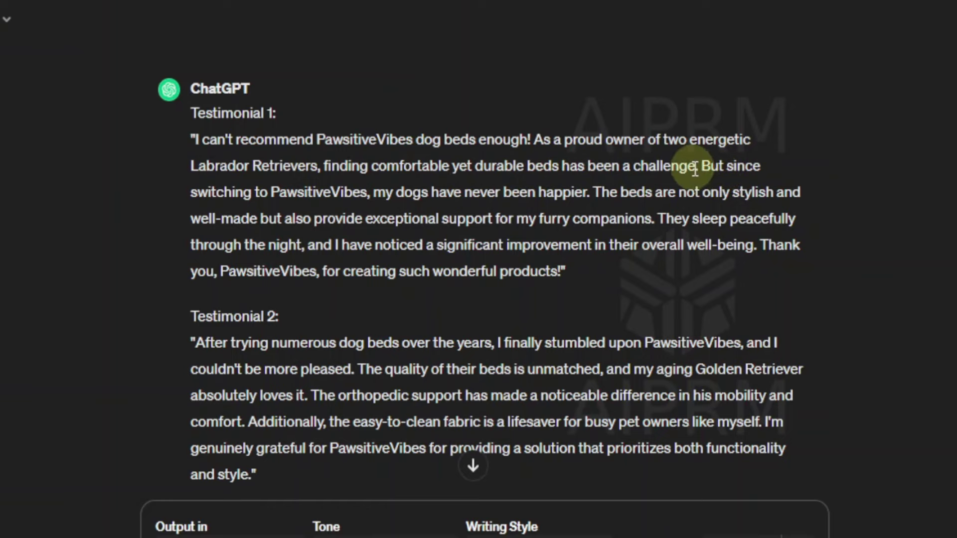
{"action": "left_click_drag", "start_coordinate": [696, 167], "coordinate": [195, 145]}
{"action": "key", "text": "ctrl+c"}
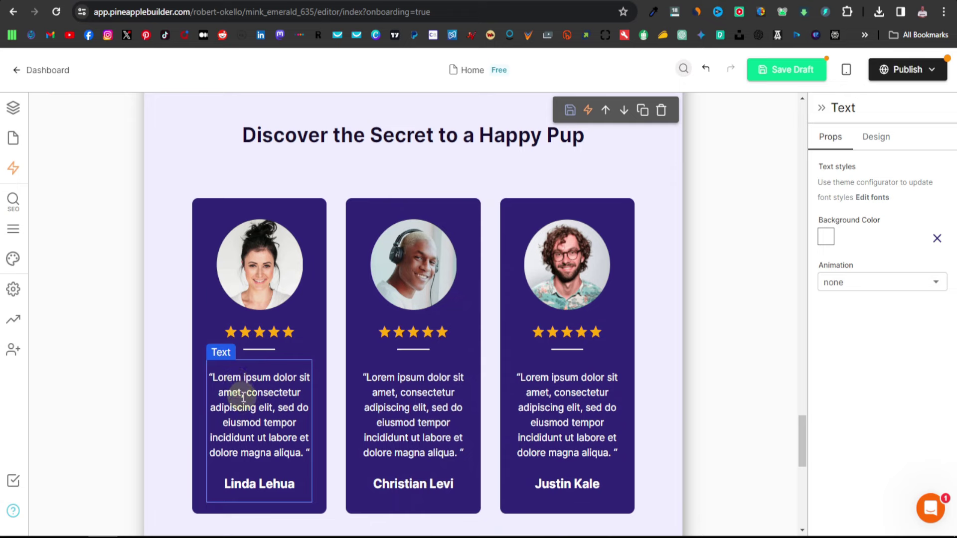
In Pineapple Builder, replace the first testimonial card's Lorem ipsum quote with the copied text as plain text, ending with a closing quotation mark
{"action": "left_click", "coordinate": [251, 405]}
{"action": "key", "text": "ctrl+a"}
{"action": "right_click", "coordinate": [250, 403]}
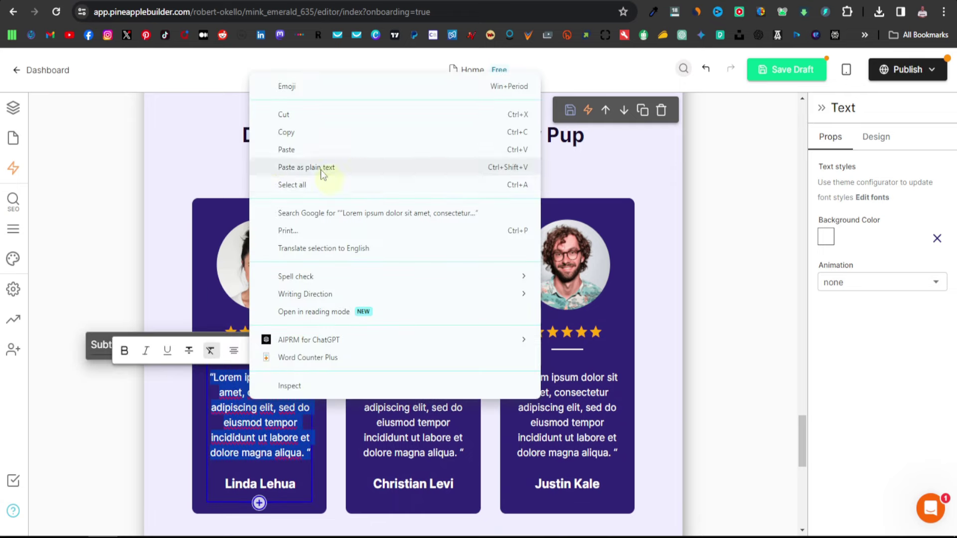
{"action": "left_click", "coordinate": [382, 165]}
{"action": "scroll", "coordinate": [278, 440], "scroll_direction": "down", "scroll_amount": 1}
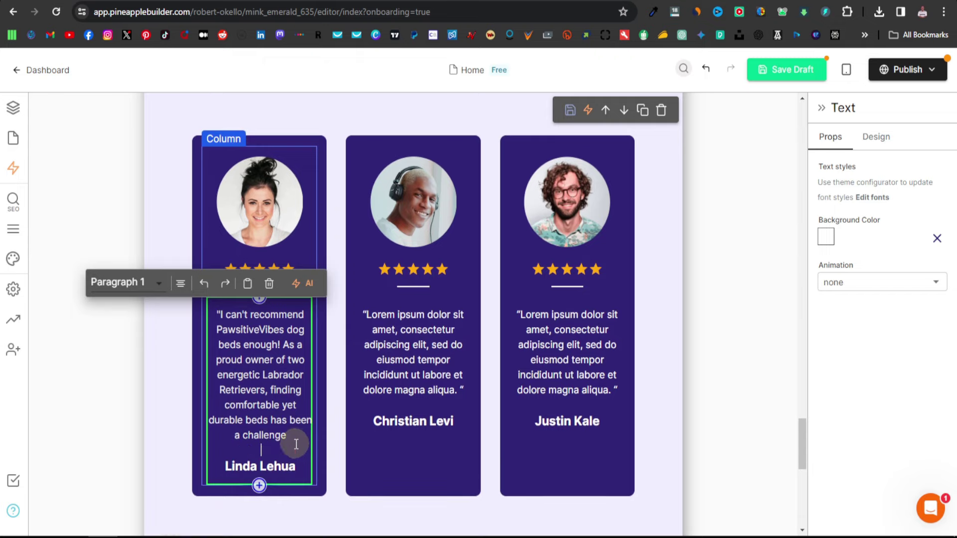
{"action": "scroll", "coordinate": [296, 438], "scroll_direction": "down", "scroll_amount": 2}
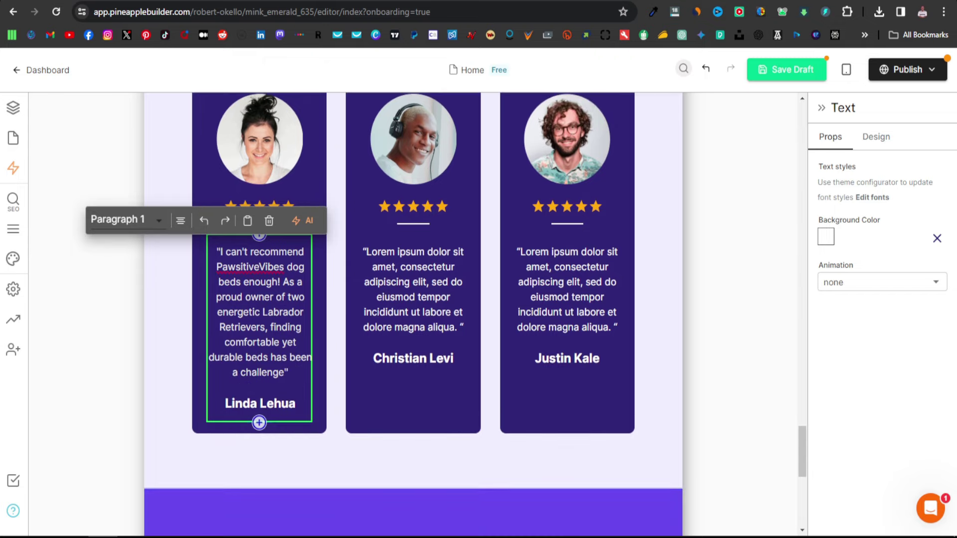
Return to ChatGPT and copy Testimonial 2's first sentence, from "After trying numerous dog beds" through "couldn't be more pleased"
{"action": "key", "text": "alt+Tab"}
{"action": "scroll", "coordinate": [395, 288], "scroll_direction": "down", "scroll_amount": 2}
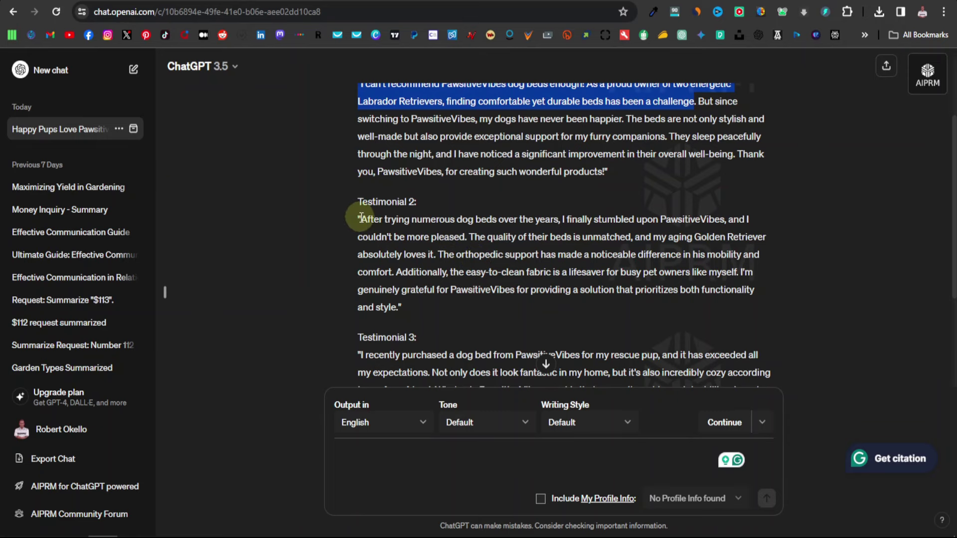
{"action": "left_click_drag", "start_coordinate": [361, 218], "coordinate": [457, 237]}
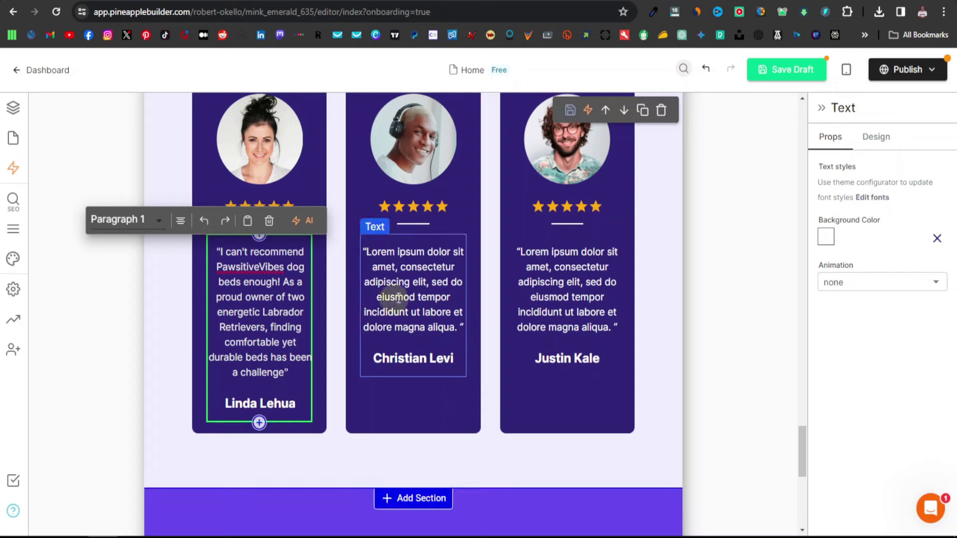
In Pineapple Builder, replace the second testimonial card's Lorem ipsum quote with the copied "After trying numerous dog beds" sentence
{"action": "left_click", "coordinate": [398, 298]}
{"action": "key", "text": "ctrl+a"}
{"action": "type", "text": "After trying numerous dog beds over the years, I finally stumbled upon PawsitiveVibes, and I couldn't be more pleased."}
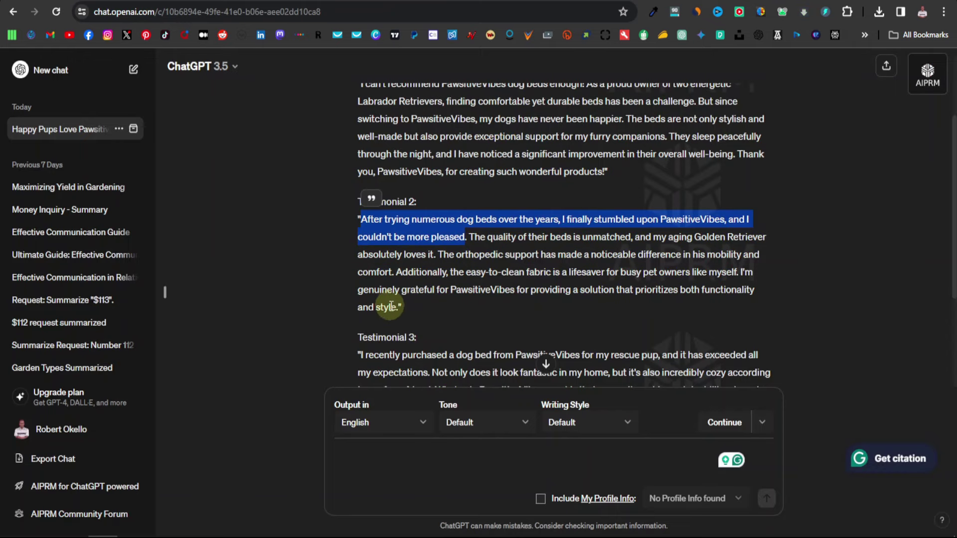
In ChatGPT, copy Testimonial 3's first sentence, from "I recently purchased a dog bed" through "exceeded all my expectations"
{"action": "scroll", "coordinate": [393, 304], "scroll_direction": "down", "scroll_amount": 3}
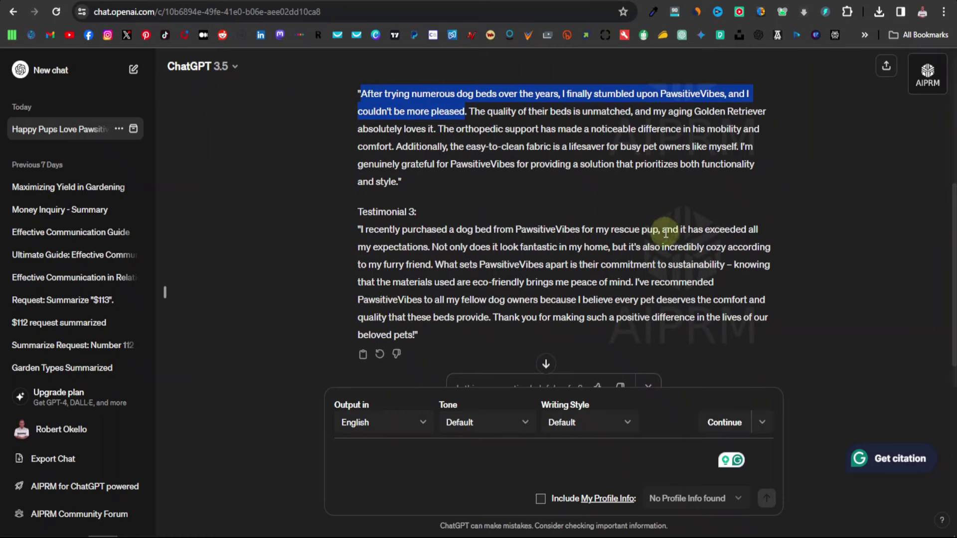
{"action": "left_click_drag", "start_coordinate": [362, 232], "coordinate": [428, 248]}
{"action": "right_click", "coordinate": [413, 240]}
{"action": "left_click", "coordinate": [466, 255]}
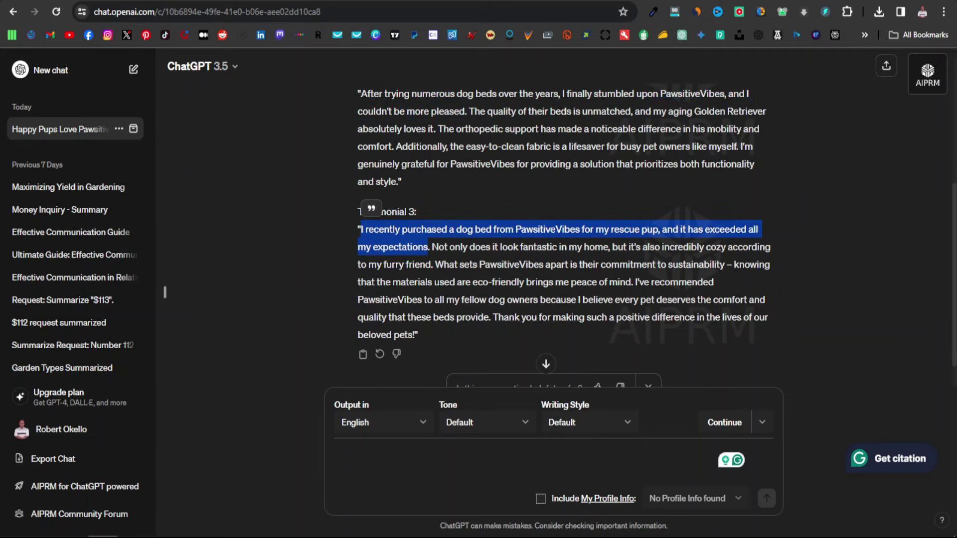
In Pineapple Builder, replace the third testimonial card's Lorem ipsum quote with the copied "I recently purchased a dog bed" sentence
{"action": "key", "text": "alt+Tab"}
{"action": "left_click", "coordinate": [561, 270]}
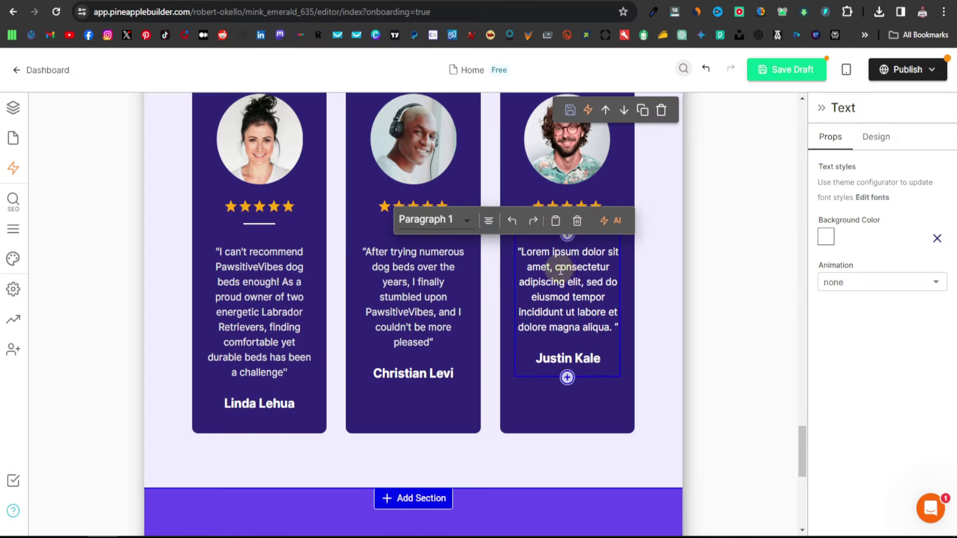
{"action": "key", "text": "ctrl+a"}
{"action": "key", "text": "ctrl+v"}
{"action": "left_click", "coordinate": [596, 356]}
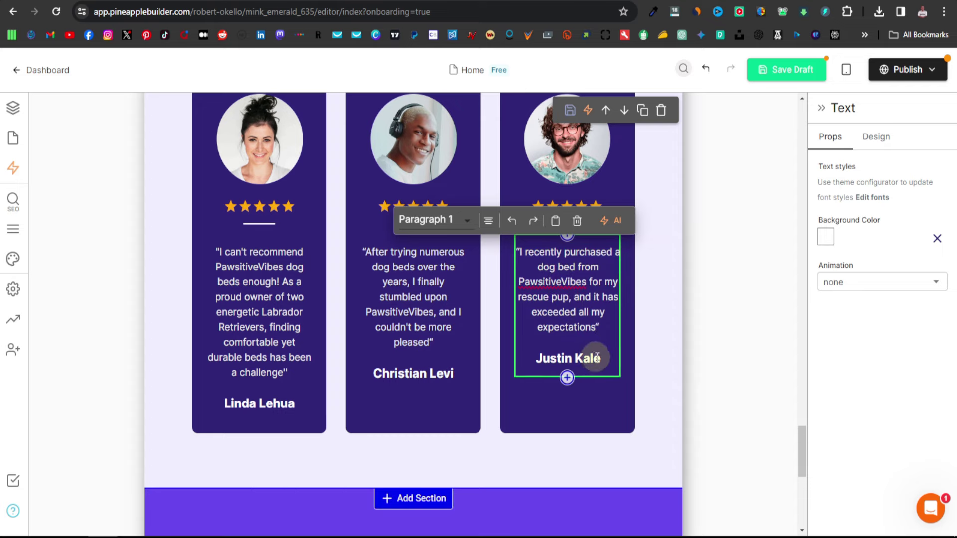
{"action": "scroll", "coordinate": [602, 349], "scroll_direction": "down", "scroll_amount": 1}
{"action": "scroll", "coordinate": [600, 351], "scroll_direction": "up", "scroll_amount": 1}
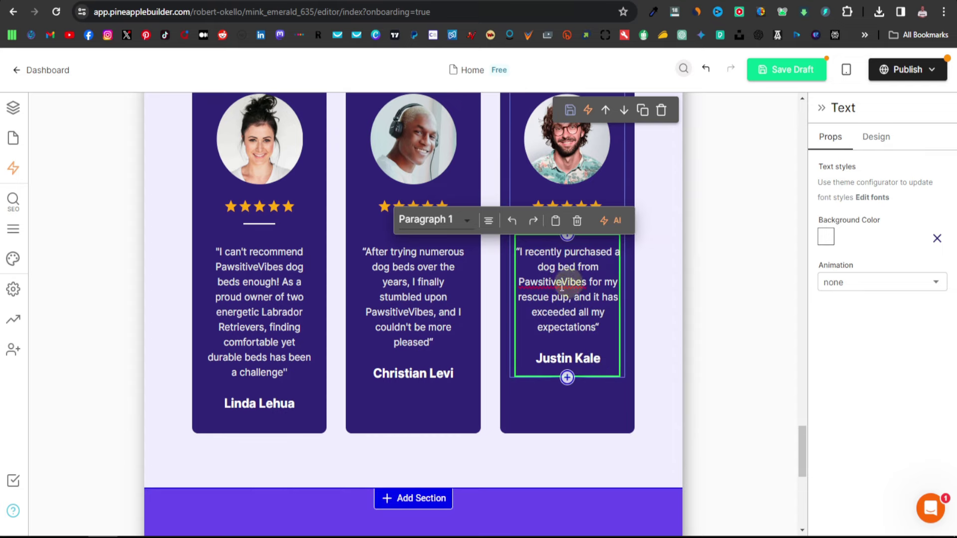
Try rating scores of 4.5 and 4 on the first testimonial card and return the score to 5
{"action": "scroll", "coordinate": [573, 309], "scroll_direction": "up", "scroll_amount": 1}
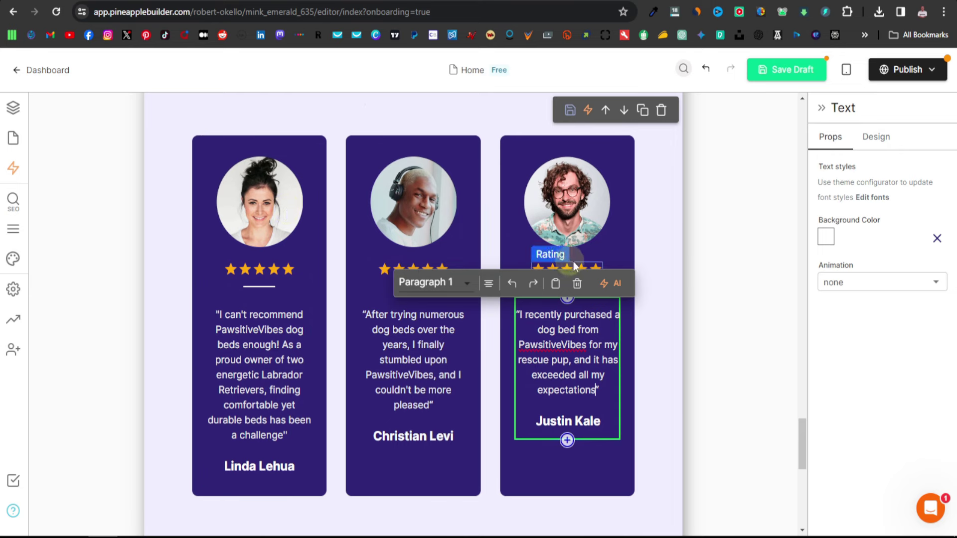
{"action": "left_click", "coordinate": [275, 279]}
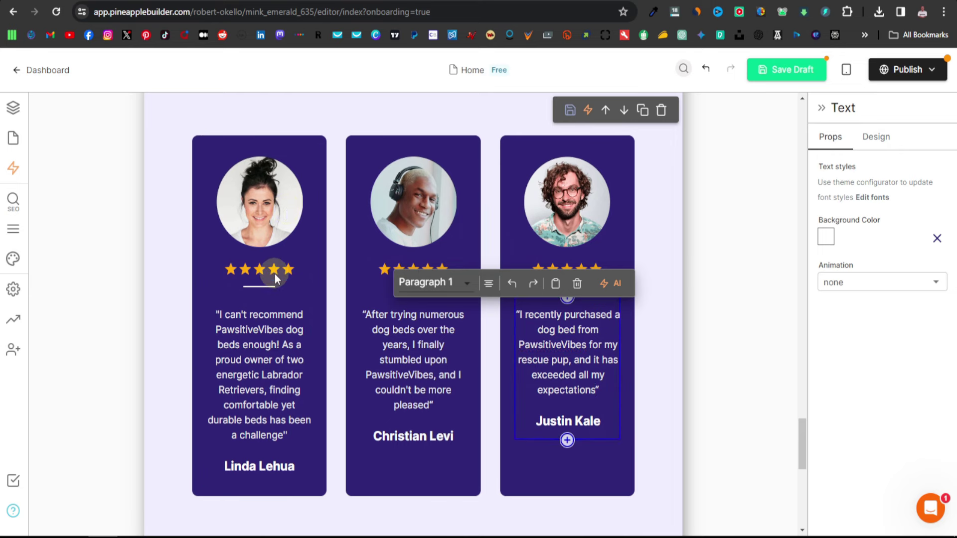
{"action": "left_click", "coordinate": [275, 273]}
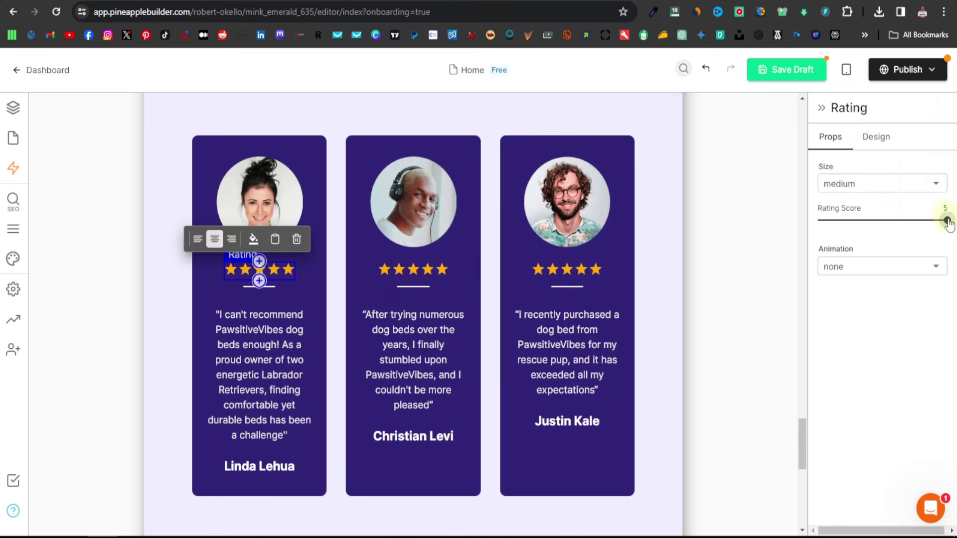
{"action": "left_click_drag", "start_coordinate": [942, 222], "coordinate": [940, 224]}
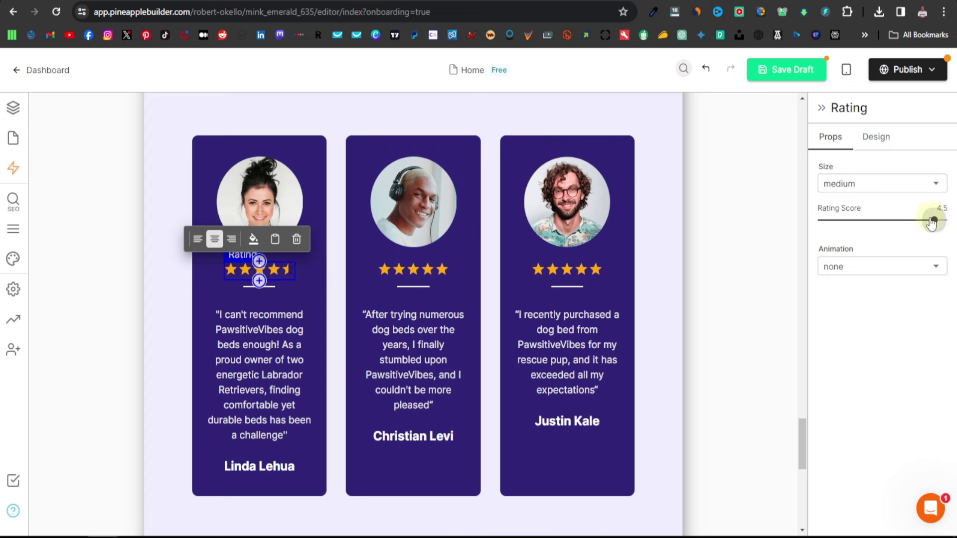
{"action": "left_click_drag", "start_coordinate": [925, 223], "coordinate": [925, 224]}
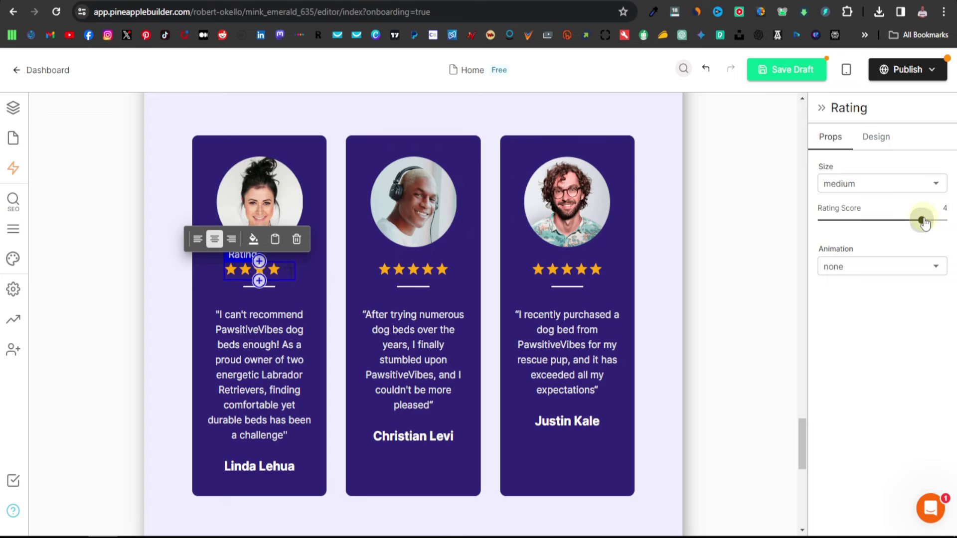
{"action": "left_click", "coordinate": [950, 219]}
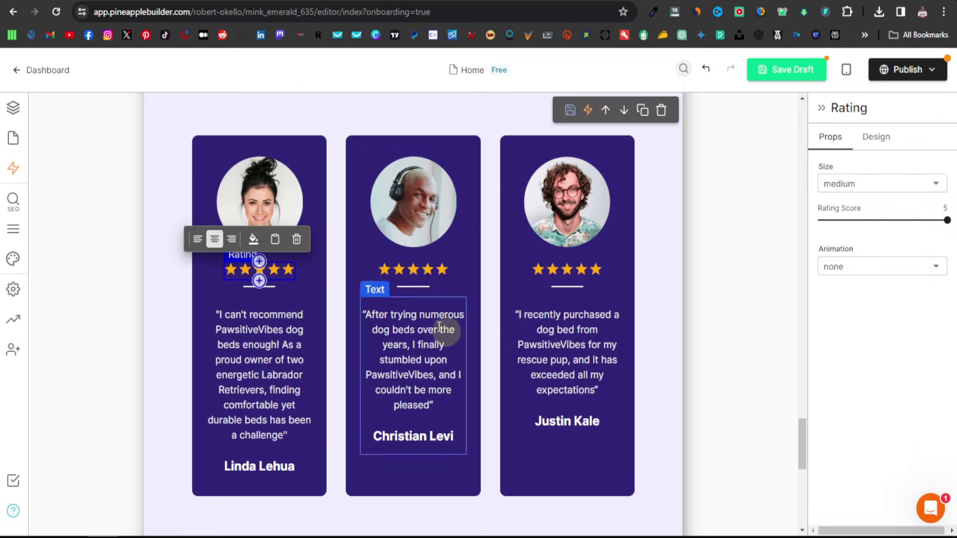
Delete the "Catchy Call to Action" section above the footer
{"action": "scroll", "coordinate": [446, 335], "scroll_direction": "down", "scroll_amount": 8}
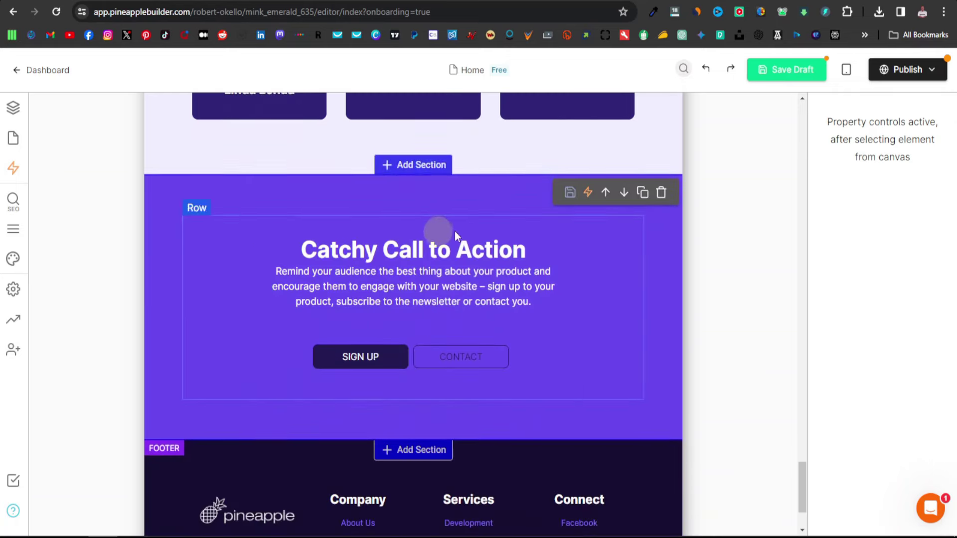
{"action": "left_click", "coordinate": [664, 193]}
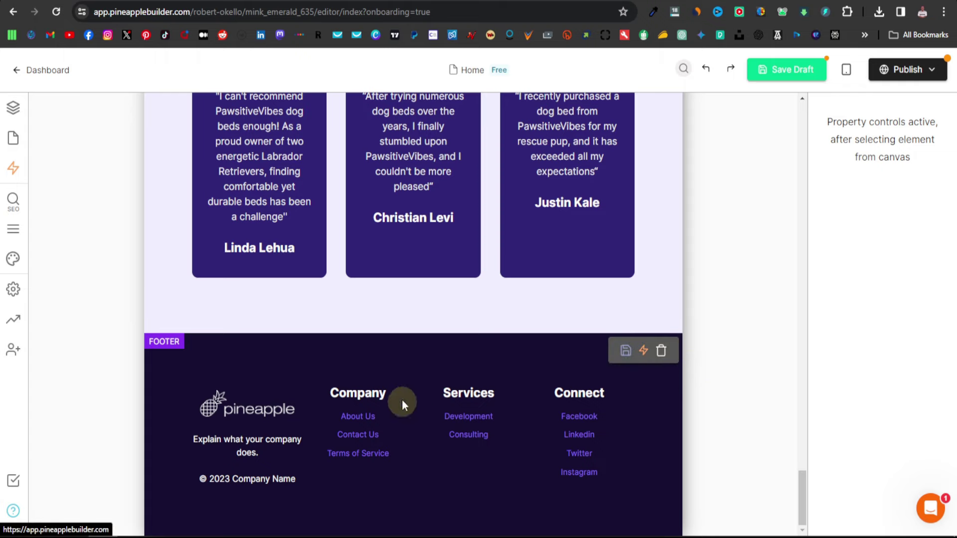
Look back over the page from the footer to the header and publish it live
{"action": "scroll", "coordinate": [474, 451], "scroll_direction": "up", "scroll_amount": 1}
{"action": "scroll", "coordinate": [473, 448], "scroll_direction": "up", "scroll_amount": 20}
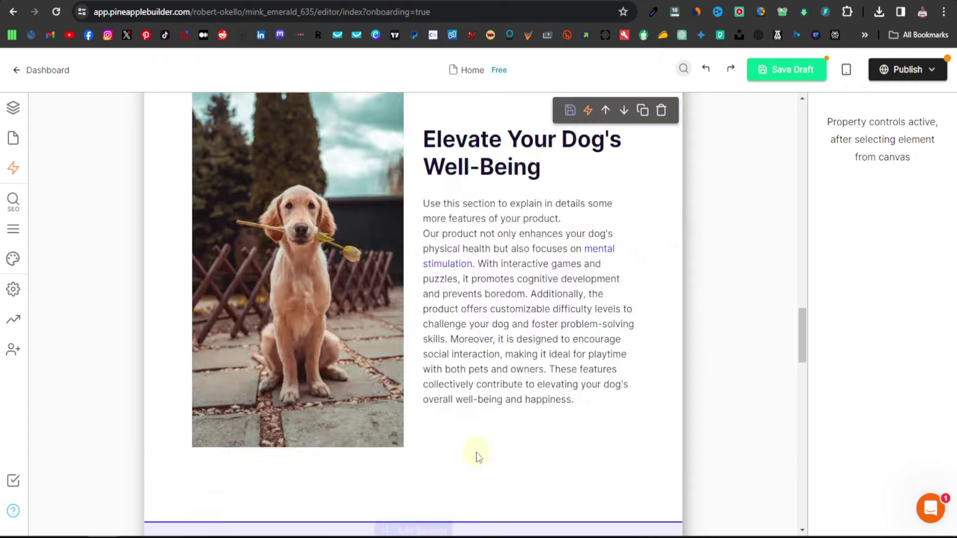
{"action": "scroll", "coordinate": [485, 446], "scroll_direction": "up", "scroll_amount": 8}
{"action": "scroll", "coordinate": [502, 438], "scroll_direction": "down", "scroll_amount": 4}
{"action": "scroll", "coordinate": [427, 444], "scroll_direction": "up", "scroll_amount": 4}
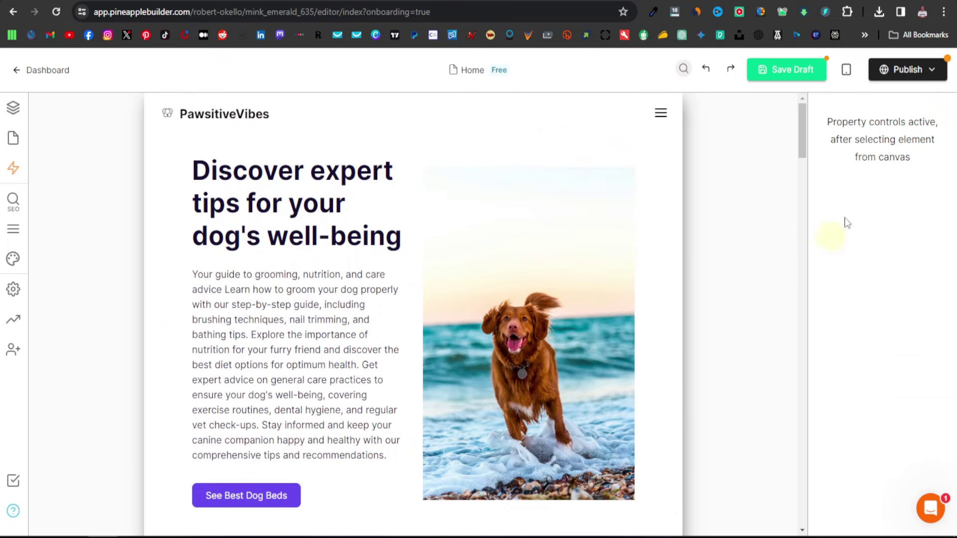
{"action": "left_click", "coordinate": [930, 81]}
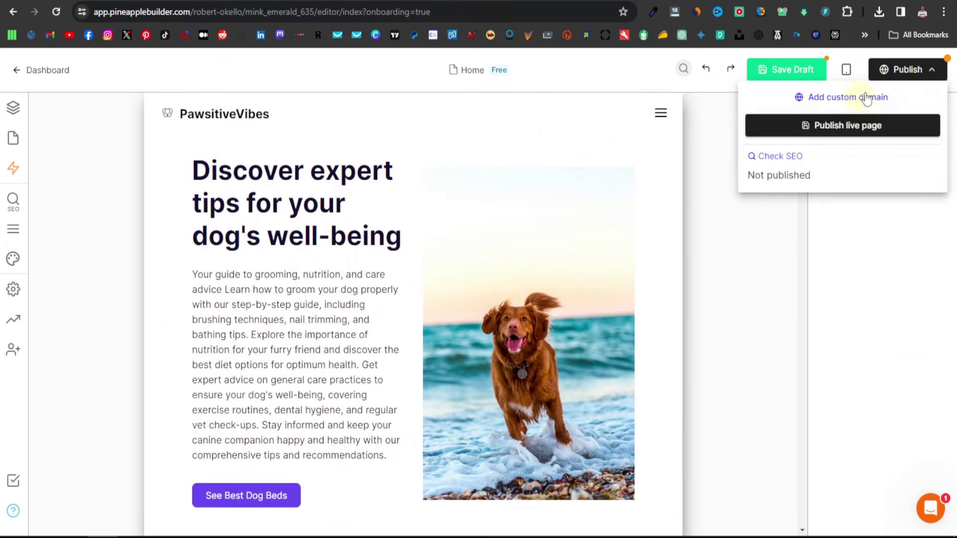
{"action": "left_click", "coordinate": [860, 128]}
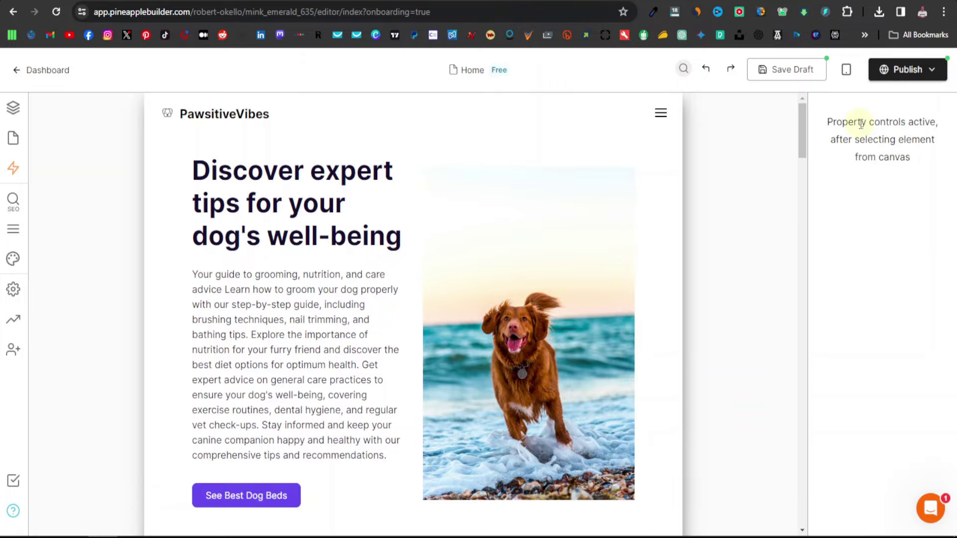
Open the published site at mink_emerald_635.pineapple.page and review its sections from header to footer and back
{"action": "left_click", "coordinate": [938, 75]}
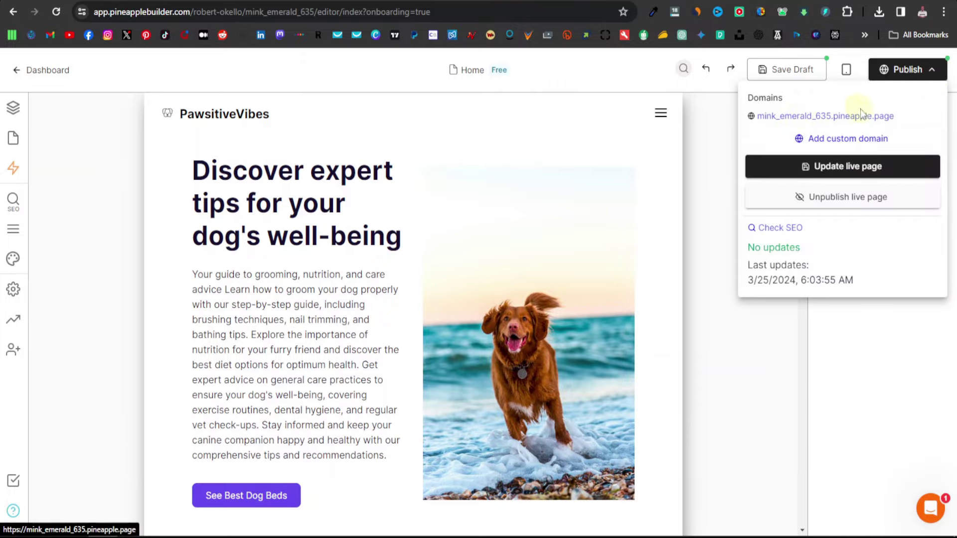
{"action": "left_click", "coordinate": [835, 118]}
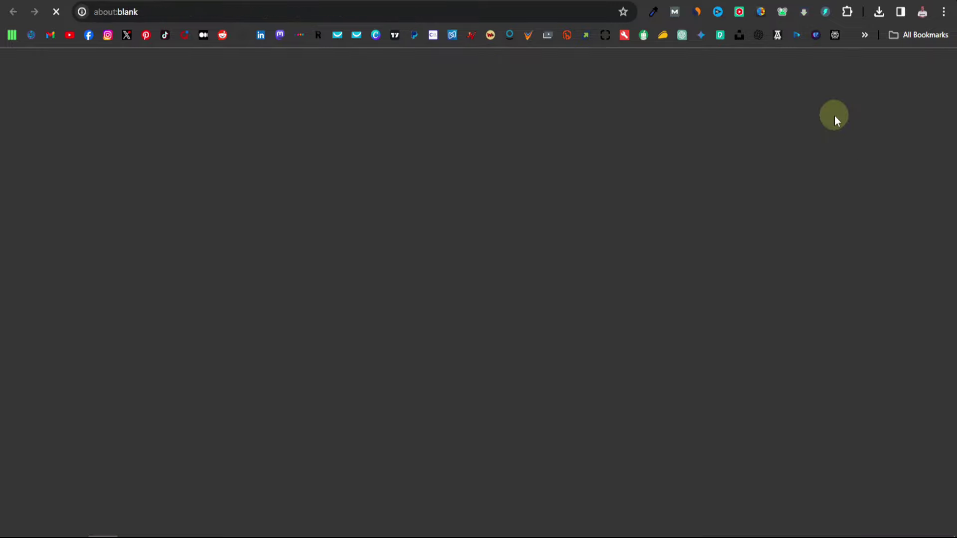
{"action": "scroll", "coordinate": [478, 209], "scroll_direction": "down", "scroll_amount": 2}
{"action": "scroll", "coordinate": [450, 232], "scroll_direction": "down", "scroll_amount": 10}
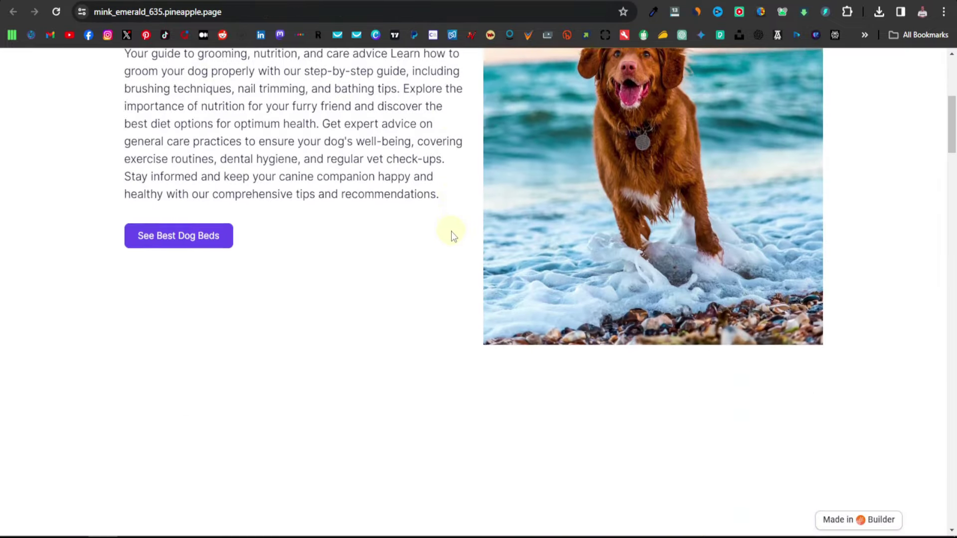
{"action": "scroll", "coordinate": [451, 231], "scroll_direction": "down", "scroll_amount": 10}
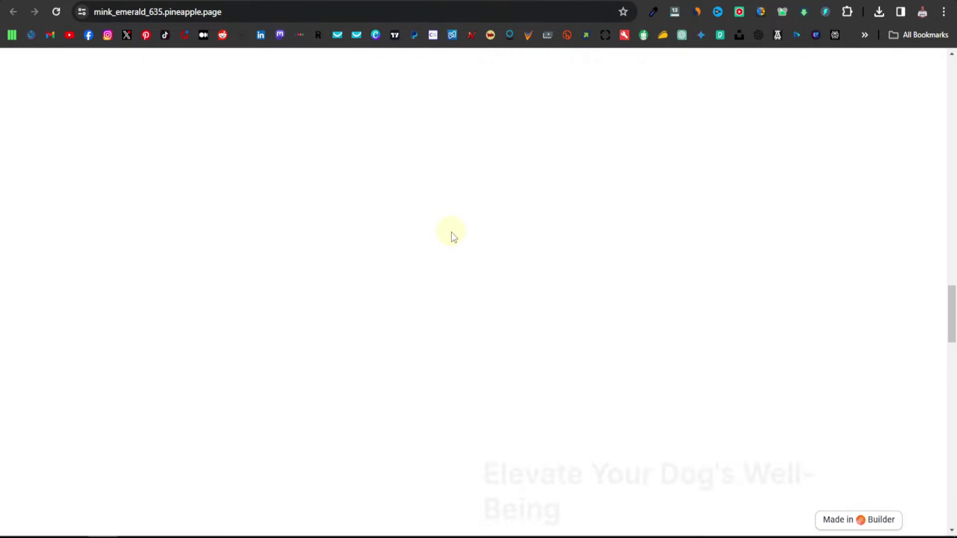
{"action": "scroll", "coordinate": [450, 232], "scroll_direction": "up", "scroll_amount": 10}
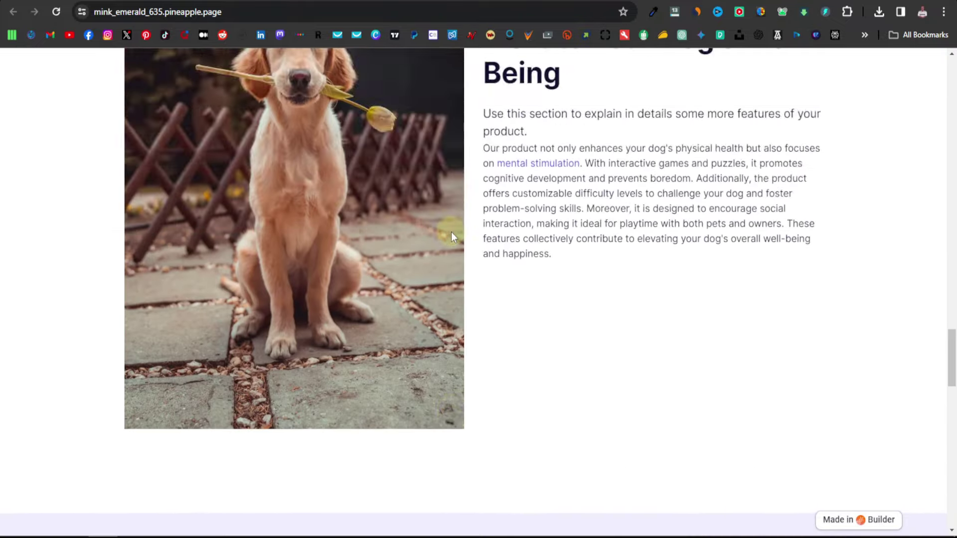
{"action": "scroll", "coordinate": [451, 232], "scroll_direction": "down", "scroll_amount": 5}
{"action": "scroll", "coordinate": [450, 231], "scroll_direction": "down", "scroll_amount": 10}
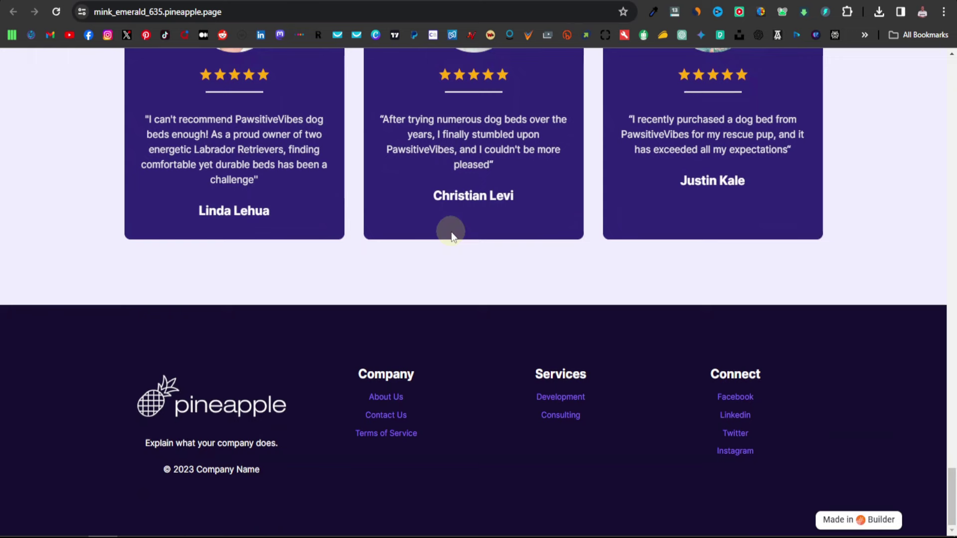
{"action": "scroll", "coordinate": [451, 232], "scroll_direction": "up", "scroll_amount": 10}
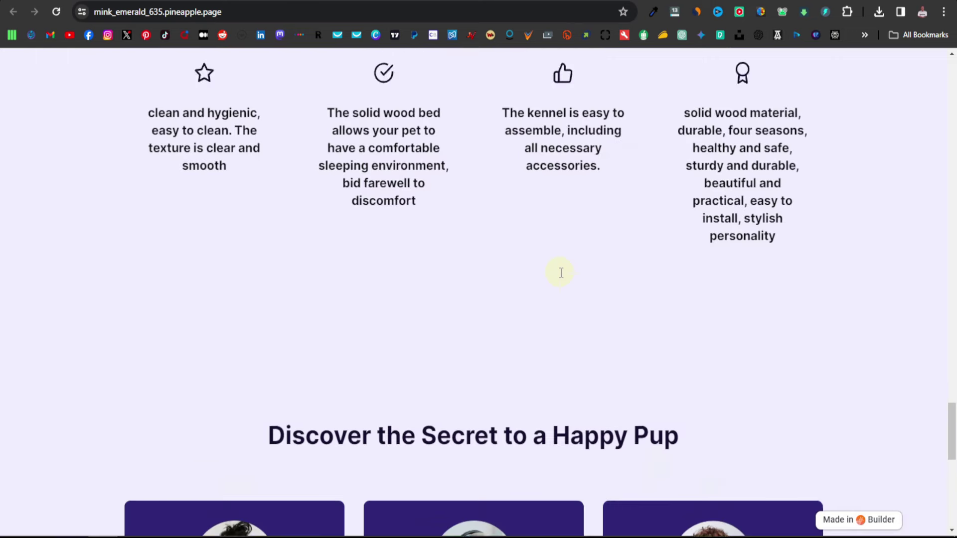
{"action": "scroll", "coordinate": [560, 272], "scroll_direction": "up", "scroll_amount": 3}
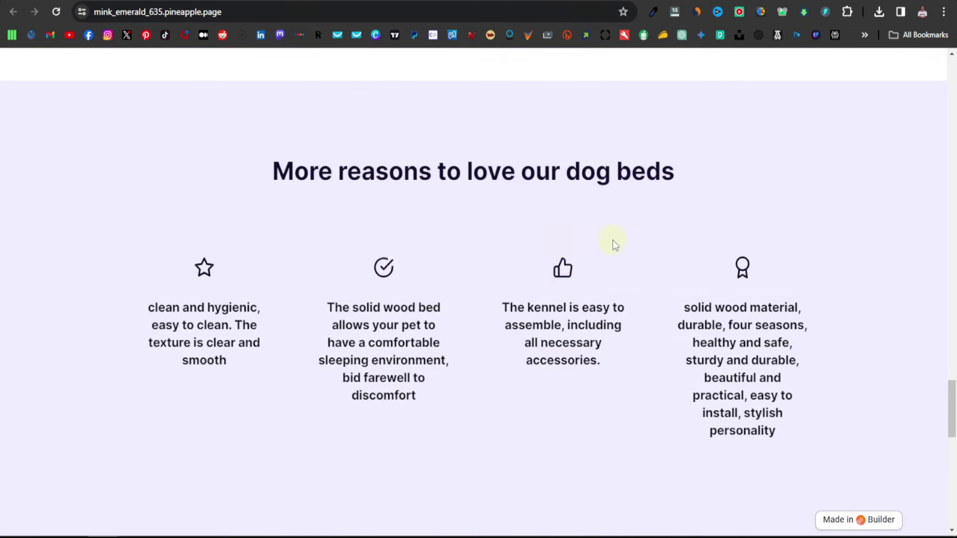
{"action": "scroll", "coordinate": [572, 262], "scroll_direction": "up", "scroll_amount": 9}
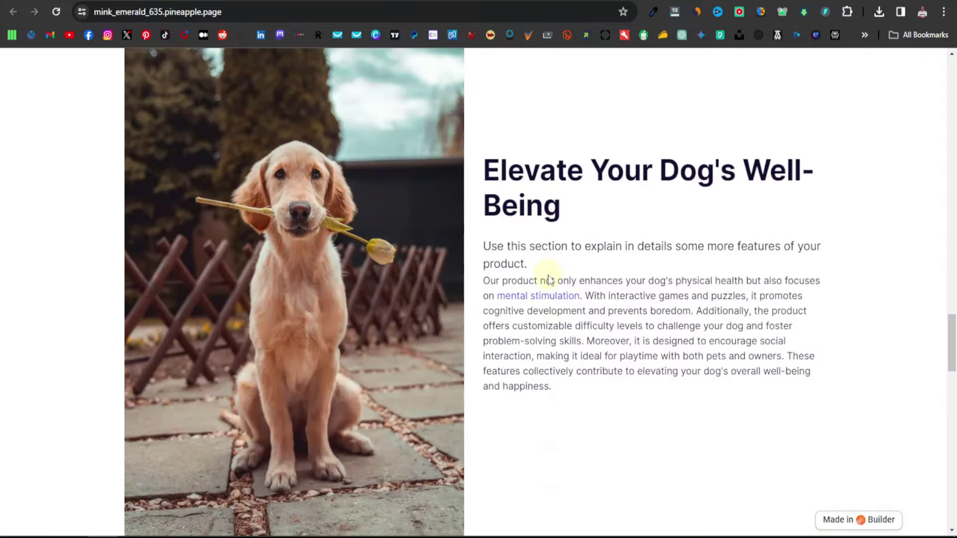
{"action": "scroll", "coordinate": [548, 274], "scroll_direction": "up", "scroll_amount": 15}
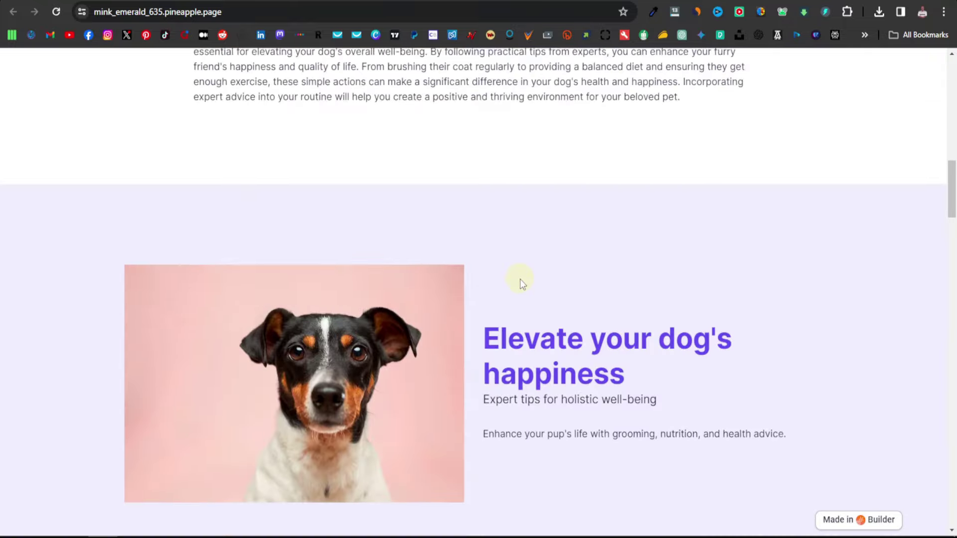
{"action": "scroll", "coordinate": [532, 282], "scroll_direction": "up", "scroll_amount": 5}
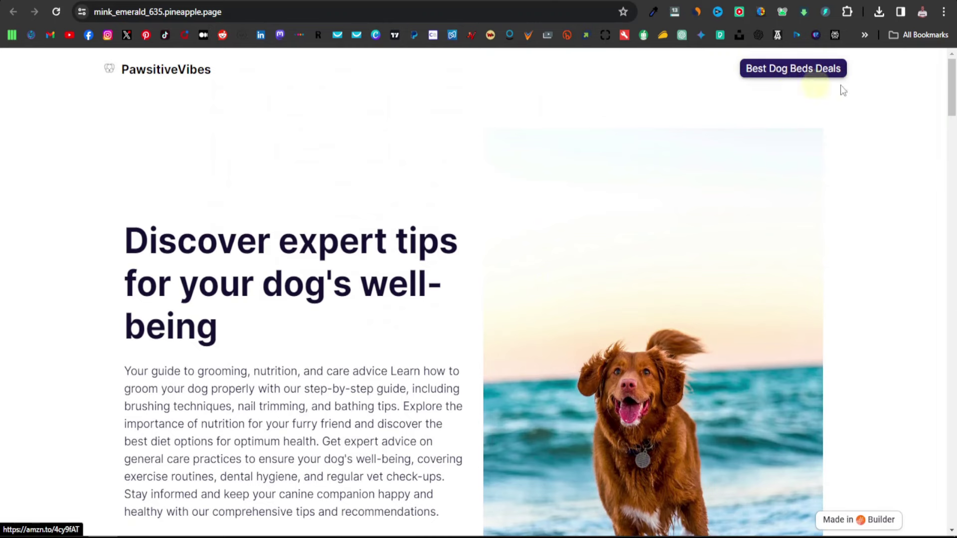
Check where the header's "Best Dog Beds Deals" link leads on Amazon and return to the live site
{"action": "left_click", "coordinate": [789, 70]}
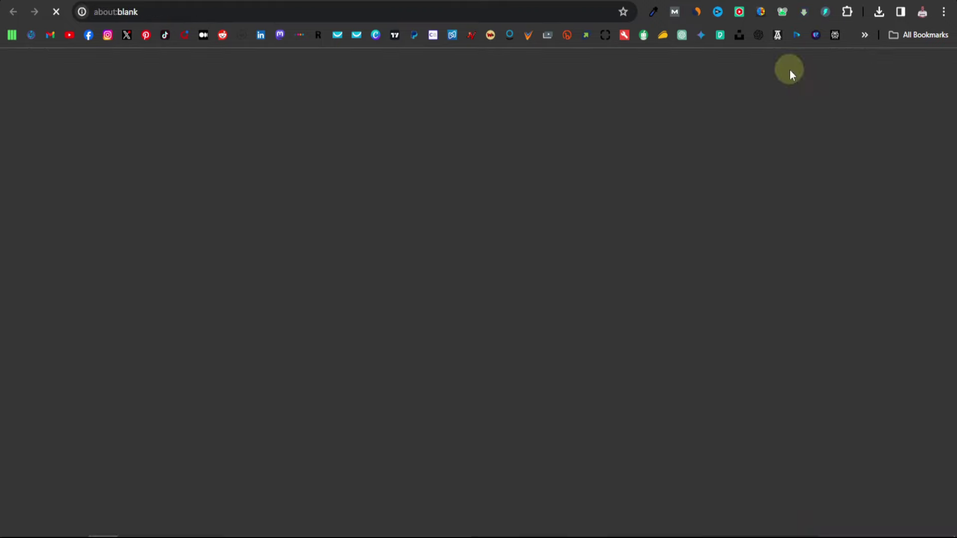
{"action": "mouse_move", "coordinate": [326, 349]}
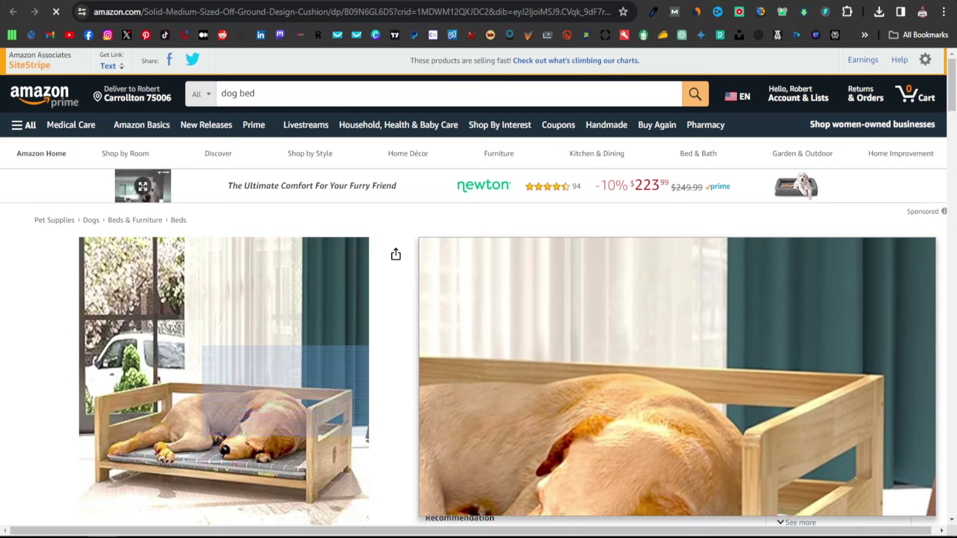
{"action": "key", "text": "alt+Left"}
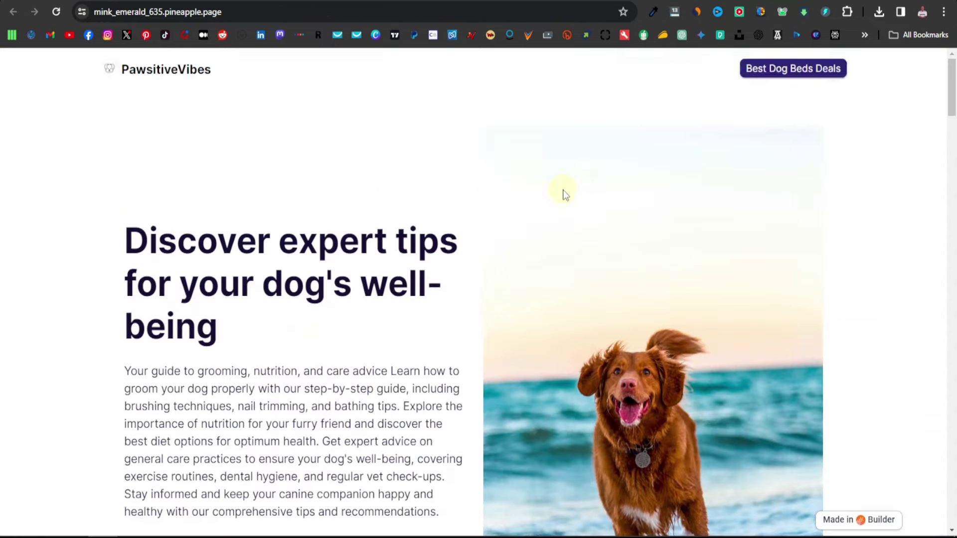
Examine the live page's "See Best Dog Beds" button, dog image sections and "mental stimulation" link, returning to the header
{"action": "scroll", "coordinate": [457, 267], "scroll_direction": "down", "scroll_amount": 7}
{"action": "scroll", "coordinate": [403, 267], "scroll_direction": "down", "scroll_amount": 2}
{"action": "scroll", "coordinate": [197, 194], "scroll_direction": "up", "scroll_amount": 4}
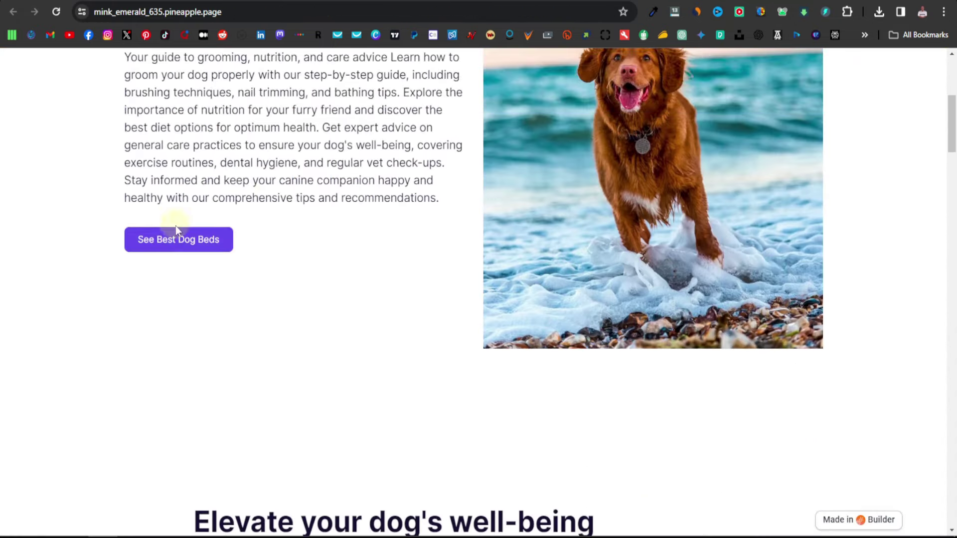
{"action": "scroll", "coordinate": [231, 267], "scroll_direction": "down", "scroll_amount": 15}
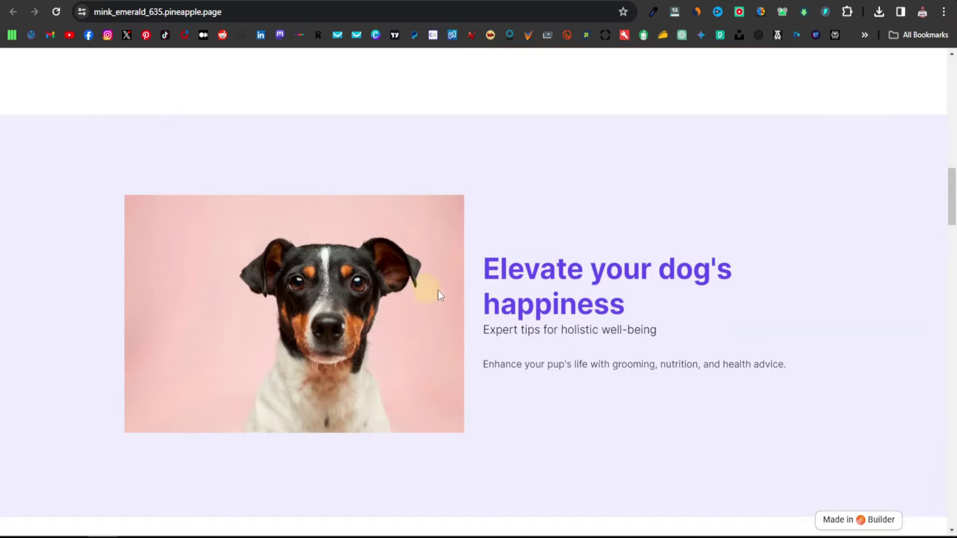
{"action": "scroll", "coordinate": [525, 277], "scroll_direction": "down", "scroll_amount": 18}
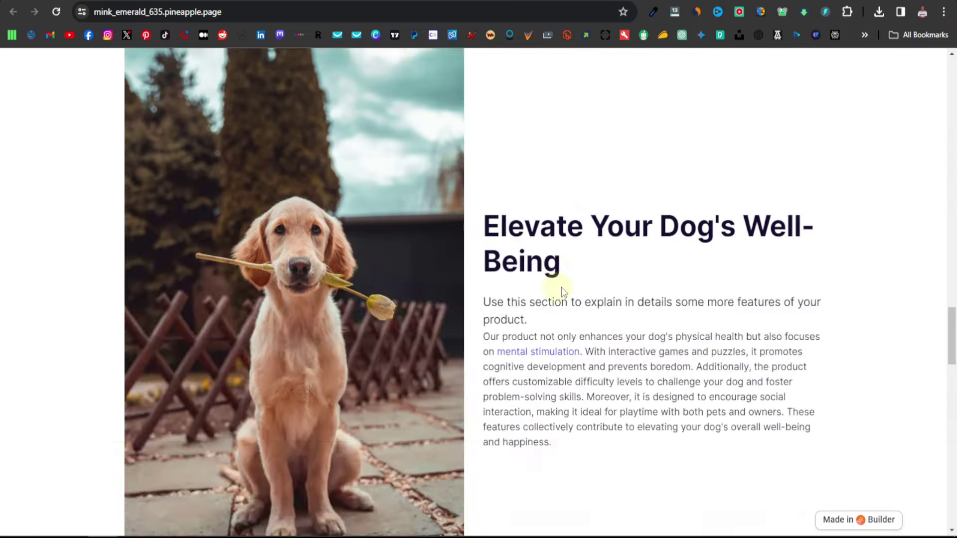
{"action": "scroll", "coordinate": [577, 284], "scroll_direction": "up", "scroll_amount": 4}
{"action": "scroll", "coordinate": [524, 289], "scroll_direction": "up", "scroll_amount": 20}
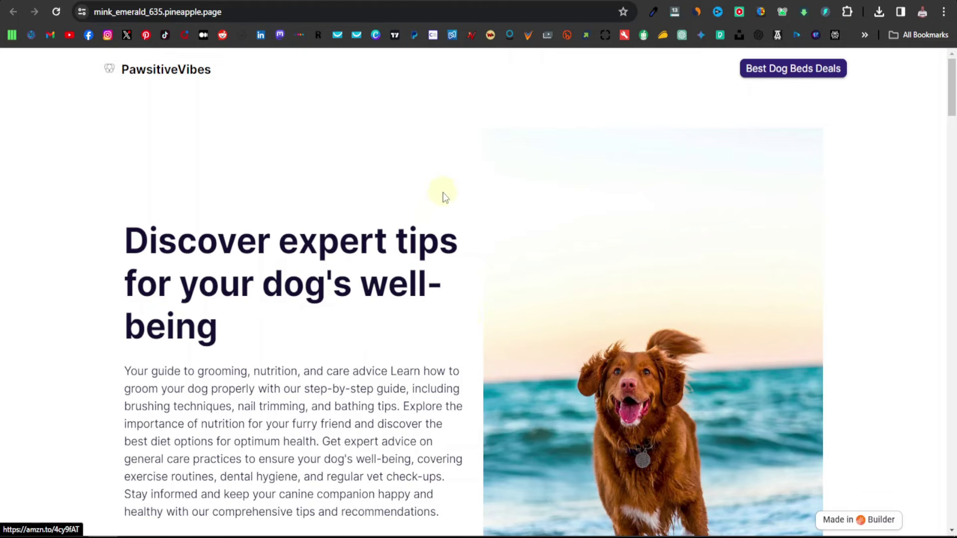
{"action": "scroll", "coordinate": [508, 224], "scroll_direction": "down", "scroll_amount": 5}
{"action": "scroll", "coordinate": [491, 248], "scroll_direction": "up", "scroll_amount": 5}
{"action": "scroll", "coordinate": [463, 259], "scroll_direction": "down", "scroll_amount": 1}
{"action": "scroll", "coordinate": [463, 259], "scroll_direction": "up", "scroll_amount": 1}
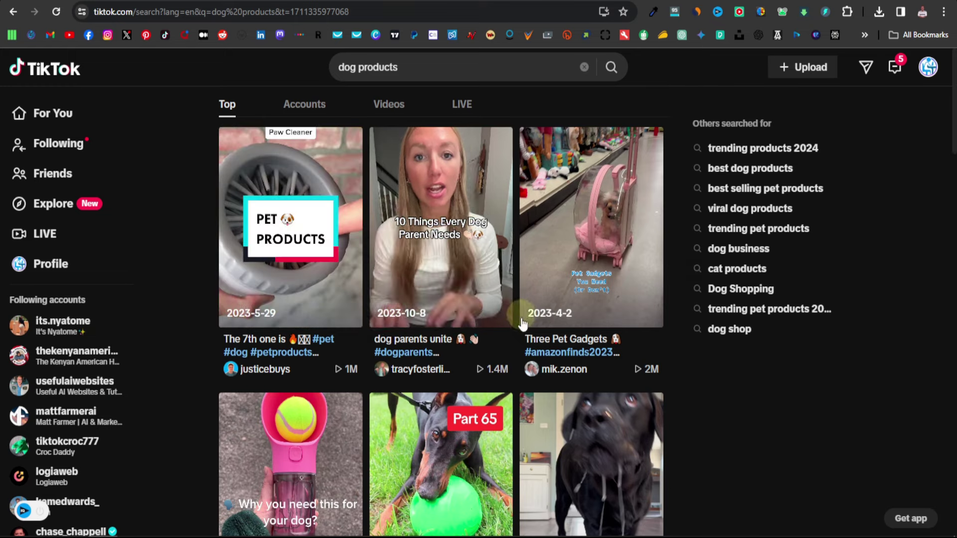
Look through the TikTok results for dog products, checking the kinds of videos and their view counts
{"action": "scroll", "coordinate": [335, 322], "scroll_direction": "down", "scroll_amount": 1}
{"action": "scroll", "coordinate": [344, 314], "scroll_direction": "down", "scroll_amount": 1}
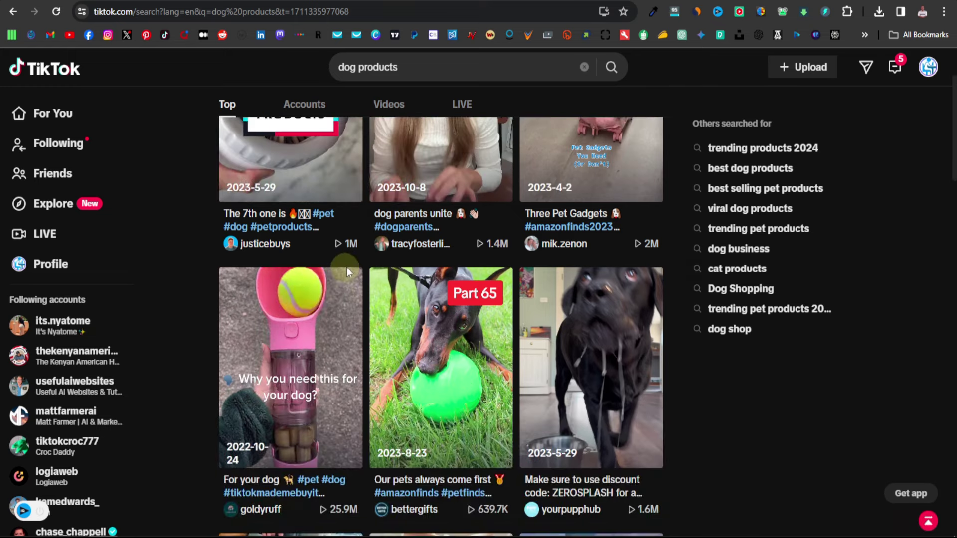
{"action": "scroll", "coordinate": [509, 319], "scroll_direction": "down", "scroll_amount": 2}
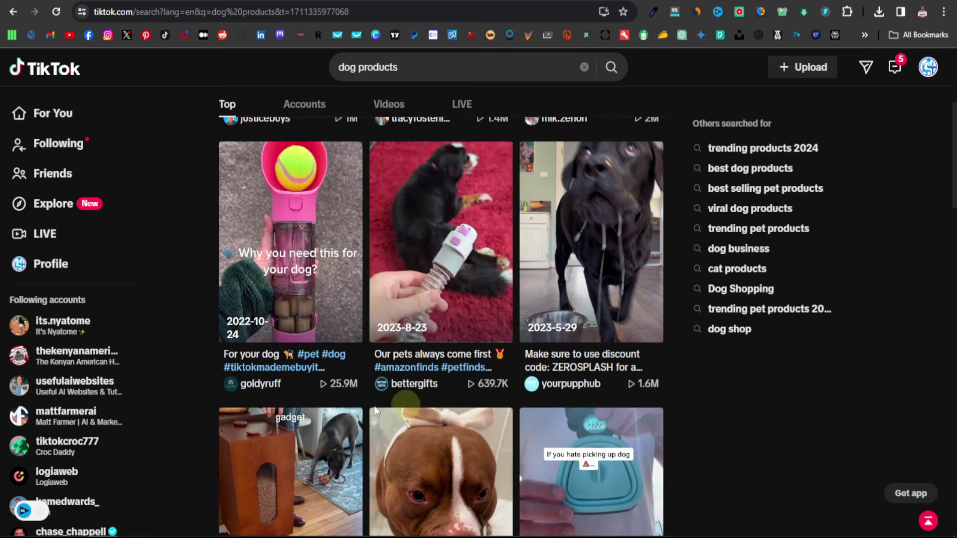
{"action": "scroll", "coordinate": [316, 387], "scroll_direction": "up", "scroll_amount": 1}
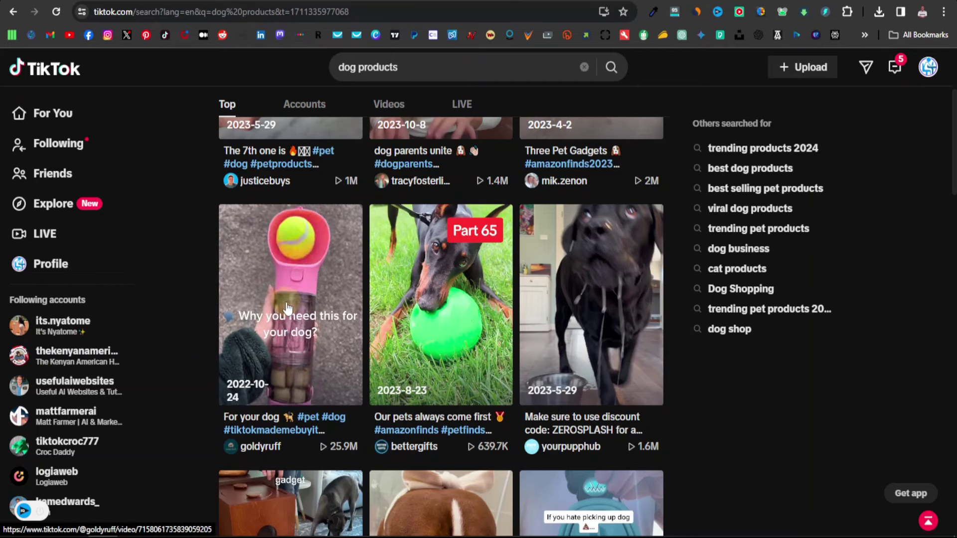
{"action": "scroll", "coordinate": [291, 299], "scroll_direction": "down", "scroll_amount": 3}
{"action": "scroll", "coordinate": [294, 283], "scroll_direction": "down", "scroll_amount": 3}
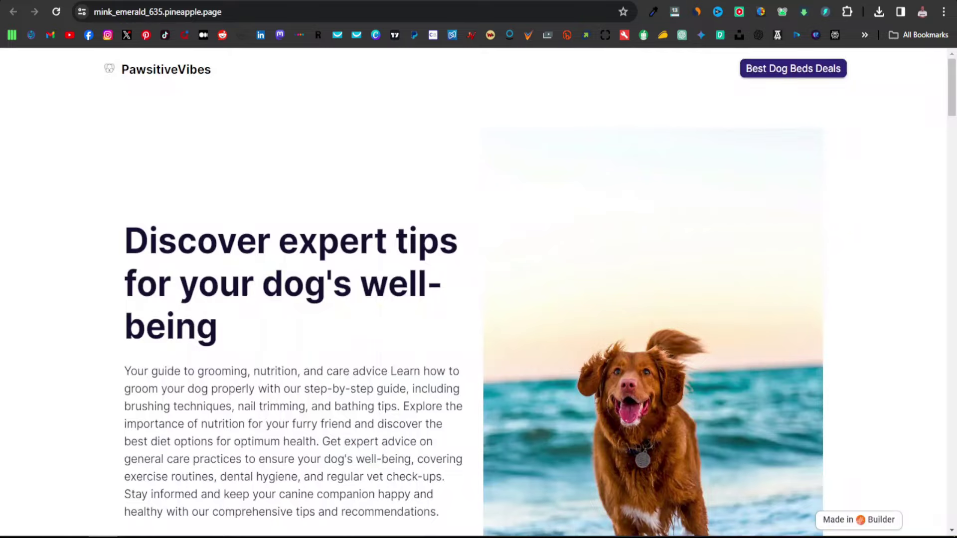
Look over the live PawsitiveVibes page and the solid wood dog bed listing on Amazon, including its main photo and item details
{"action": "scroll", "coordinate": [397, 364], "scroll_direction": "down", "scroll_amount": 2}
{"action": "scroll", "coordinate": [394, 284], "scroll_direction": "up", "scroll_amount": 2}
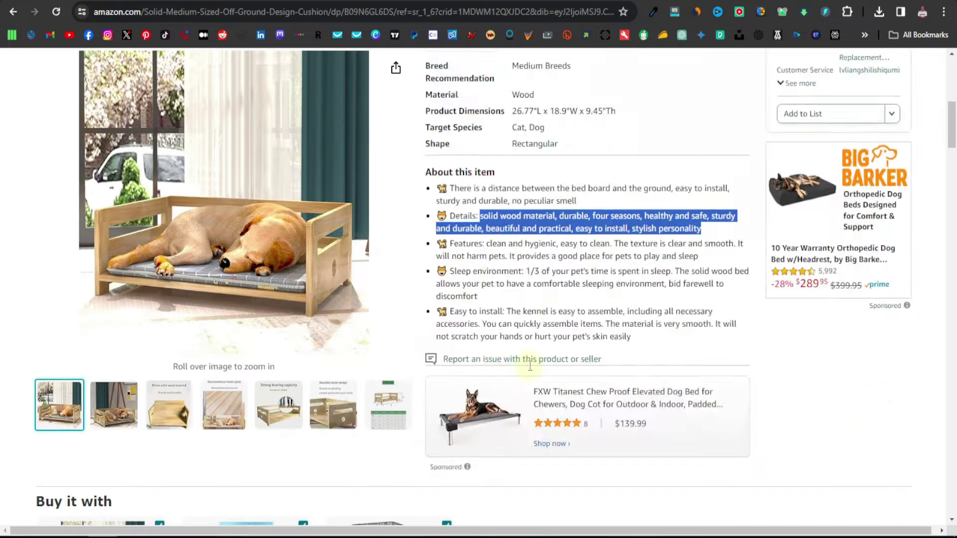
{"action": "scroll", "coordinate": [530, 367], "scroll_direction": "up", "scroll_amount": 5}
{"action": "left_click", "coordinate": [420, 351]}
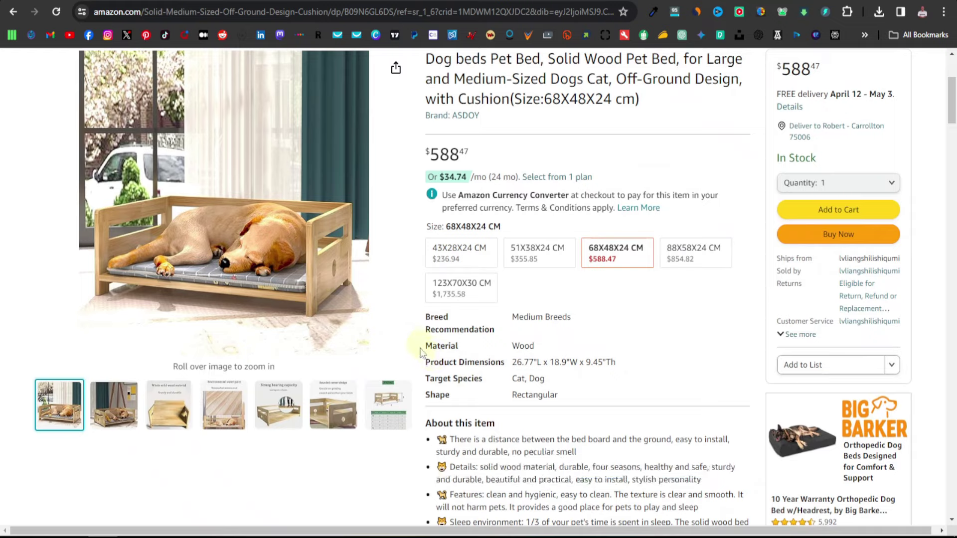
{"action": "scroll", "coordinate": [420, 367], "scroll_direction": "down", "scroll_amount": 2}
{"action": "scroll", "coordinate": [424, 364], "scroll_direction": "up", "scroll_amount": 6}
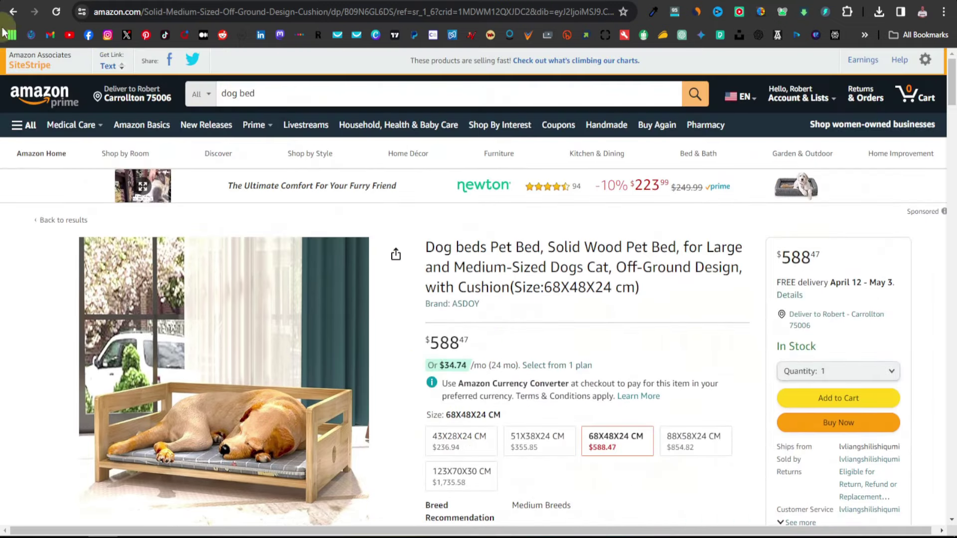
{"action": "scroll", "coordinate": [229, 348], "scroll_direction": "down", "scroll_amount": 4}
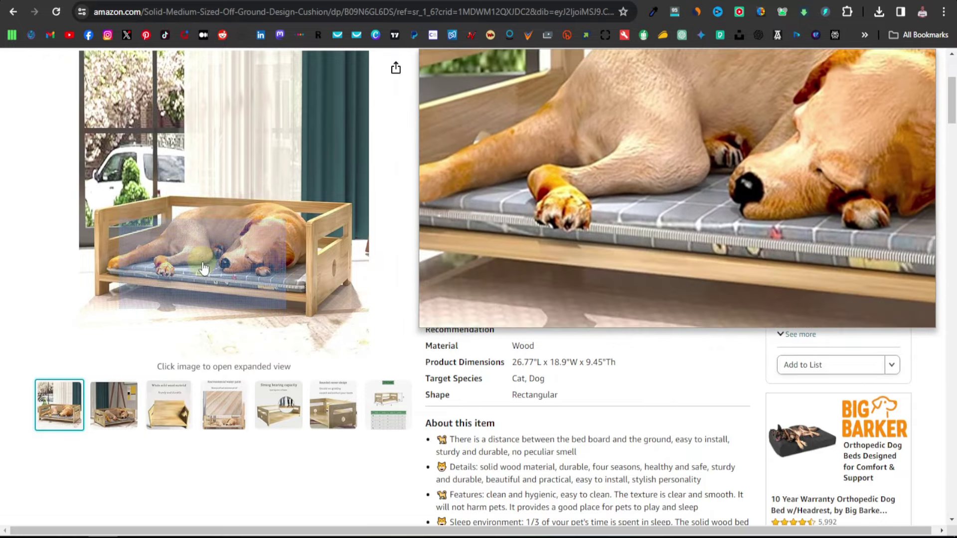
{"action": "scroll", "coordinate": [199, 269], "scroll_direction": "up", "scroll_amount": 3}
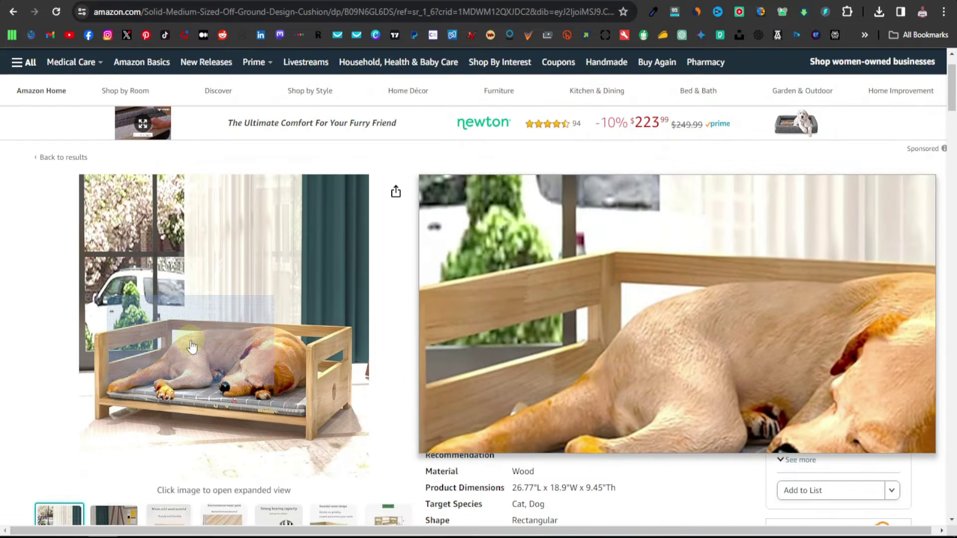
{"action": "scroll", "coordinate": [192, 346], "scroll_direction": "down", "scroll_amount": 1}
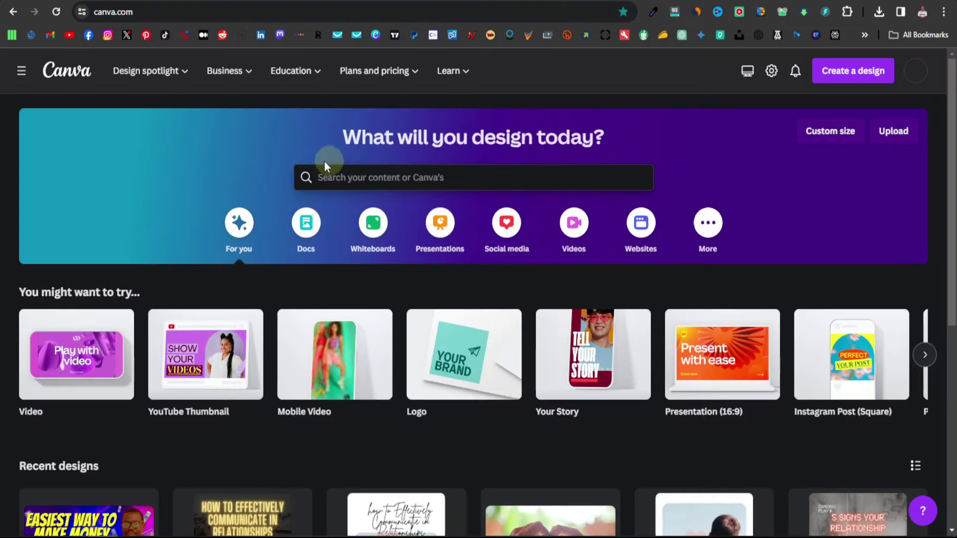
Switch to Canva, search for "mobile video" templates and create a blank Mobile Video design
{"action": "left_click", "coordinate": [388, 175]}
{"action": "type", "text": "mobile vide"}
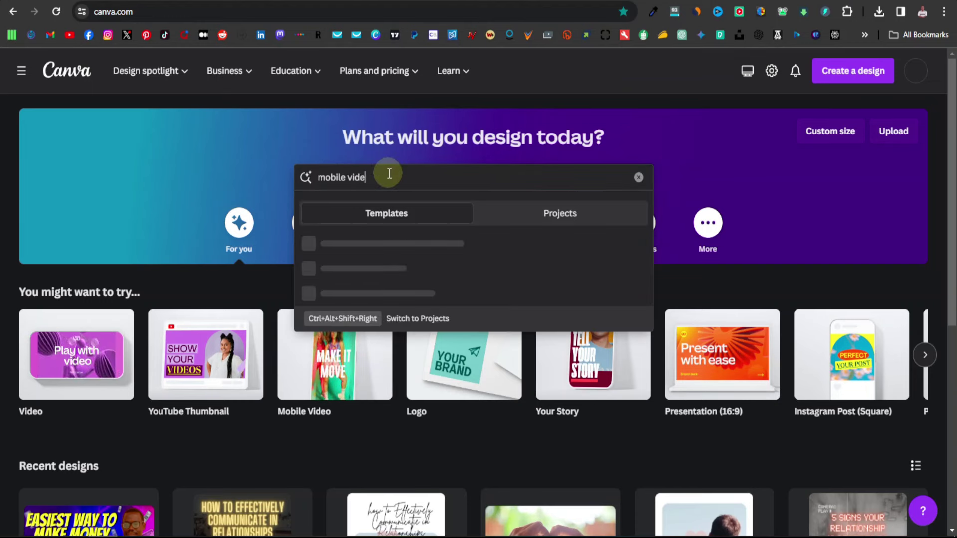
{"action": "type", "text": "o"}
{"action": "left_click", "coordinate": [375, 343]}
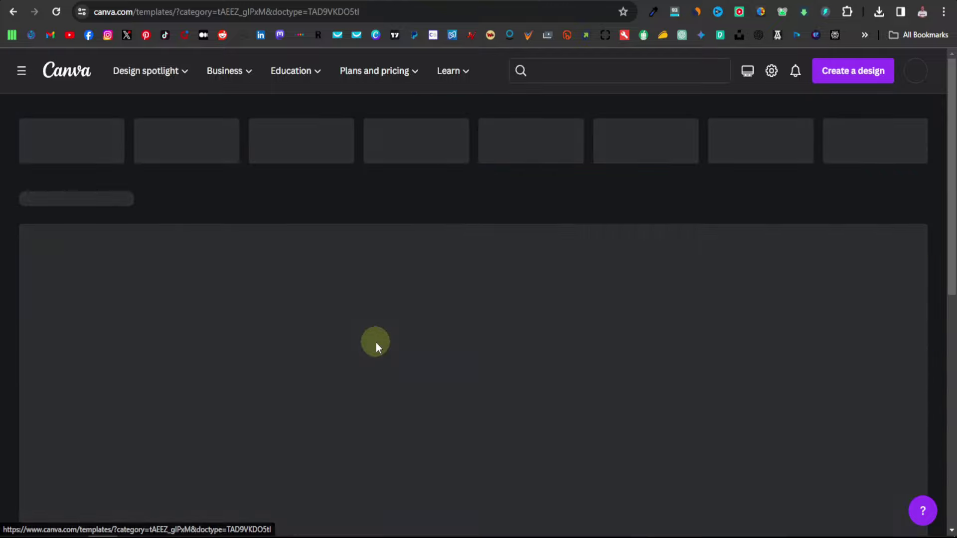
{"action": "scroll", "coordinate": [125, 368], "scroll_direction": "down", "scroll_amount": 3}
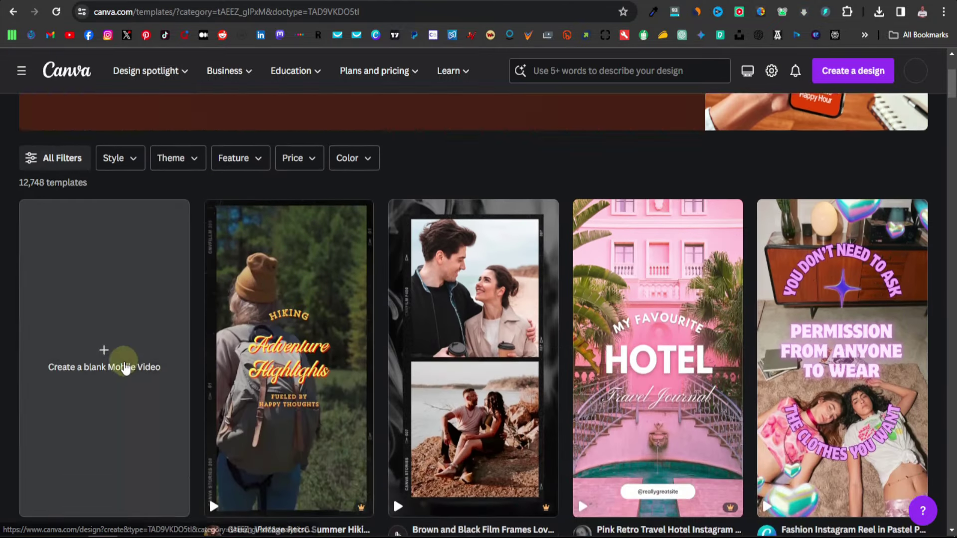
{"action": "scroll", "coordinate": [122, 344], "scroll_direction": "down", "scroll_amount": 1}
{"action": "left_click", "coordinate": [113, 298]}
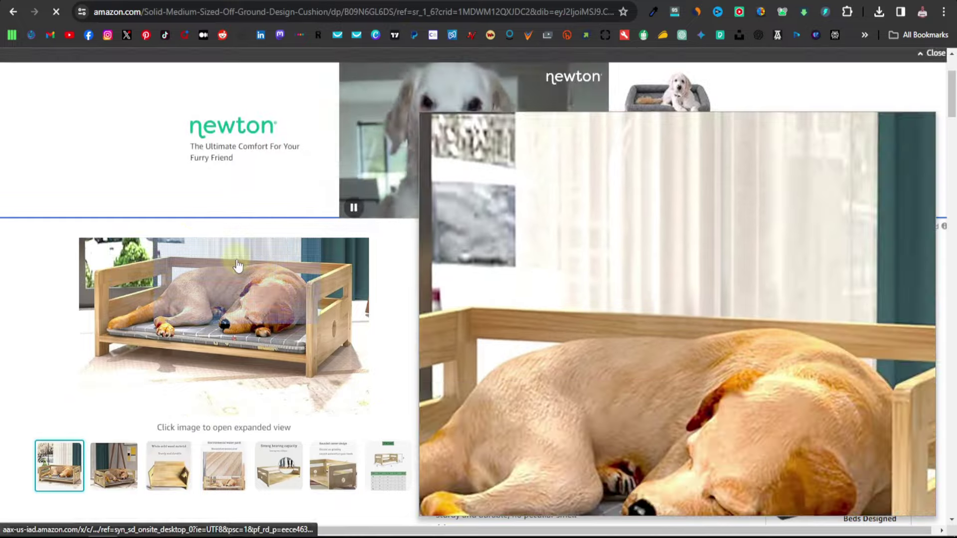
Save the enlarged first photo of the solid wood dog bed from the Amazon listing to the Downloads folder
{"action": "left_click", "coordinate": [235, 258]}
{"action": "right_click", "coordinate": [372, 206]}
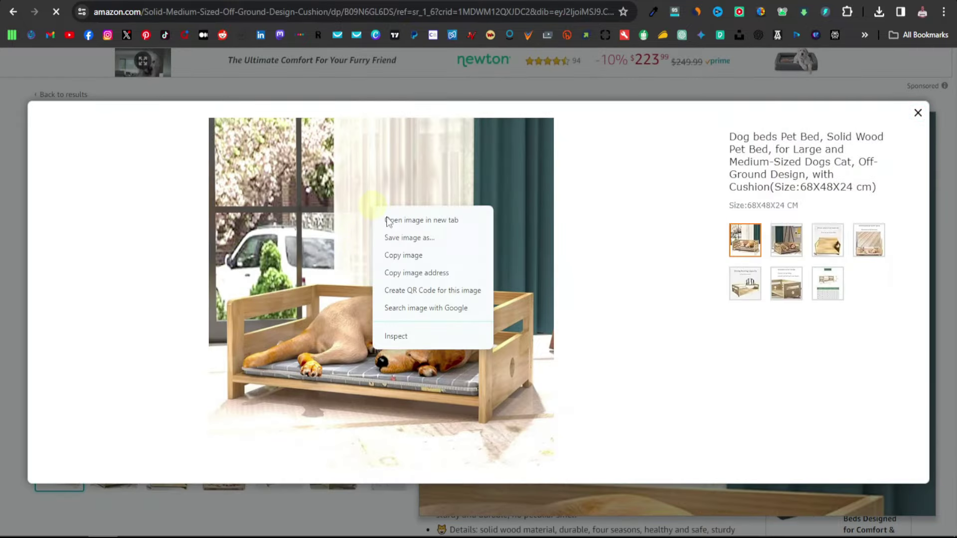
{"action": "left_click", "coordinate": [432, 239]}
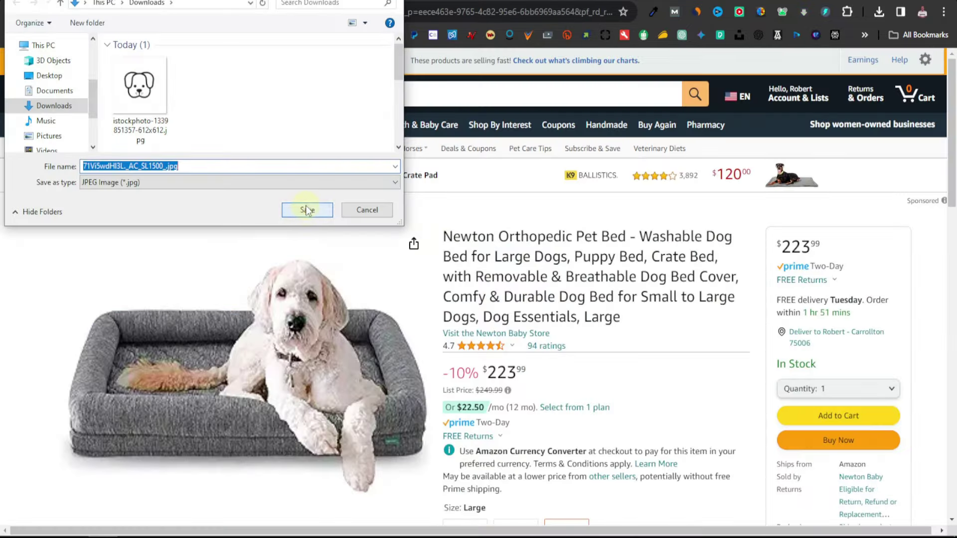
{"action": "left_click", "coordinate": [305, 205]}
{"action": "key", "text": "alt+Left"}
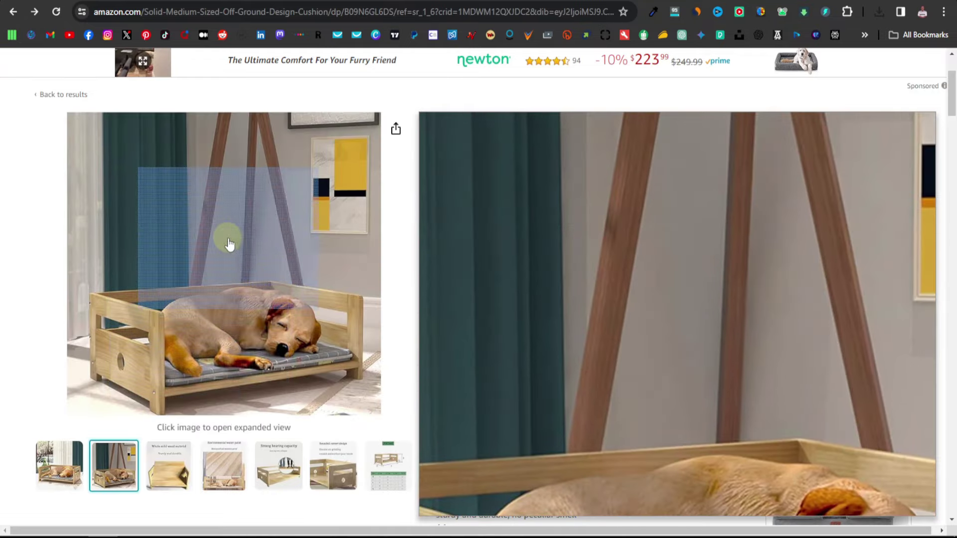
Save the enlarged second listing photo, with the dog bed beside the wooden tripod legs, to Downloads and close the image viewer
{"action": "right_click", "coordinate": [229, 240]}
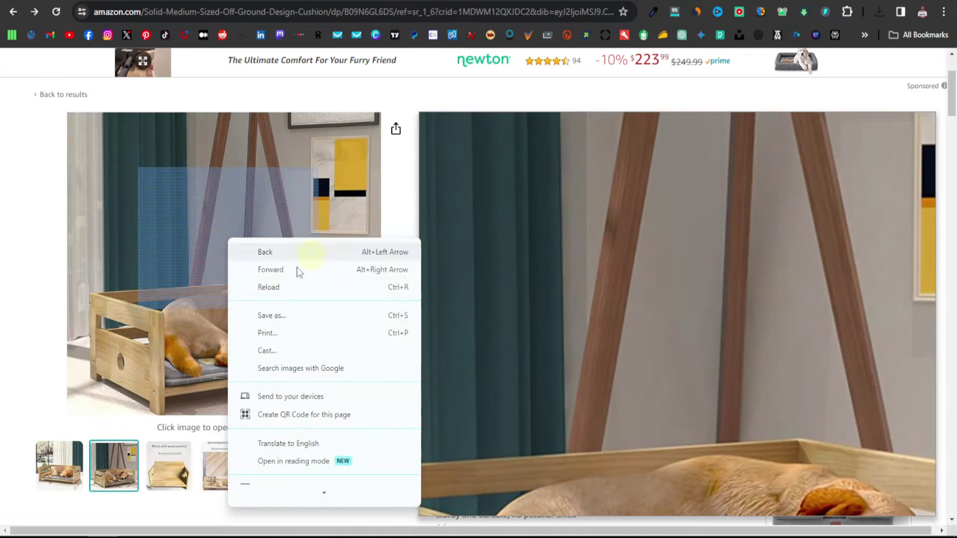
{"action": "left_click", "coordinate": [166, 254]}
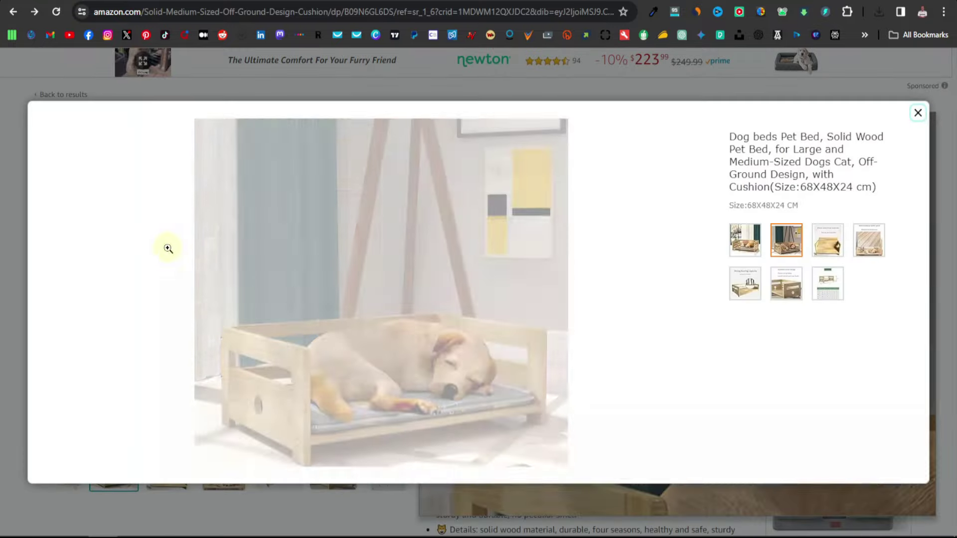
{"action": "right_click", "coordinate": [398, 246]}
{"action": "left_click", "coordinate": [450, 276]}
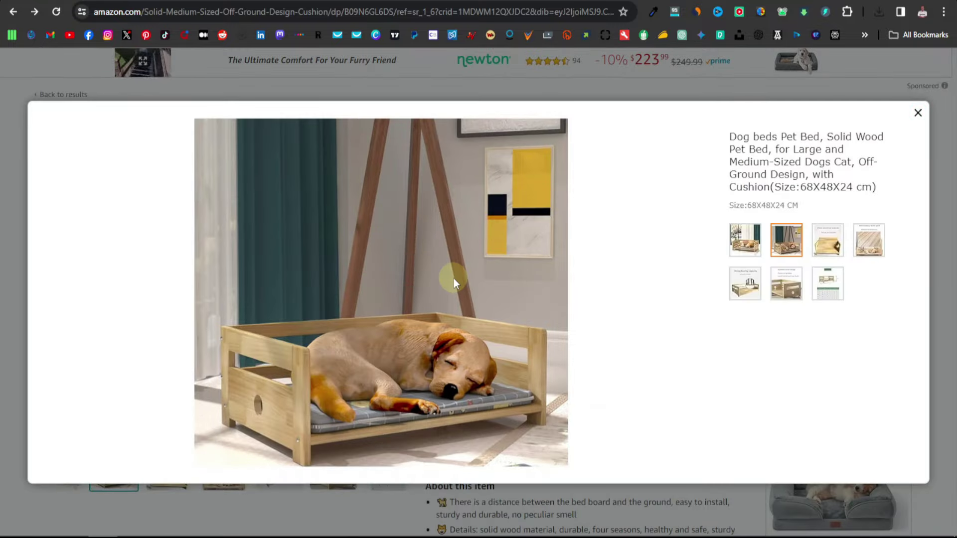
{"action": "left_click", "coordinate": [307, 210]}
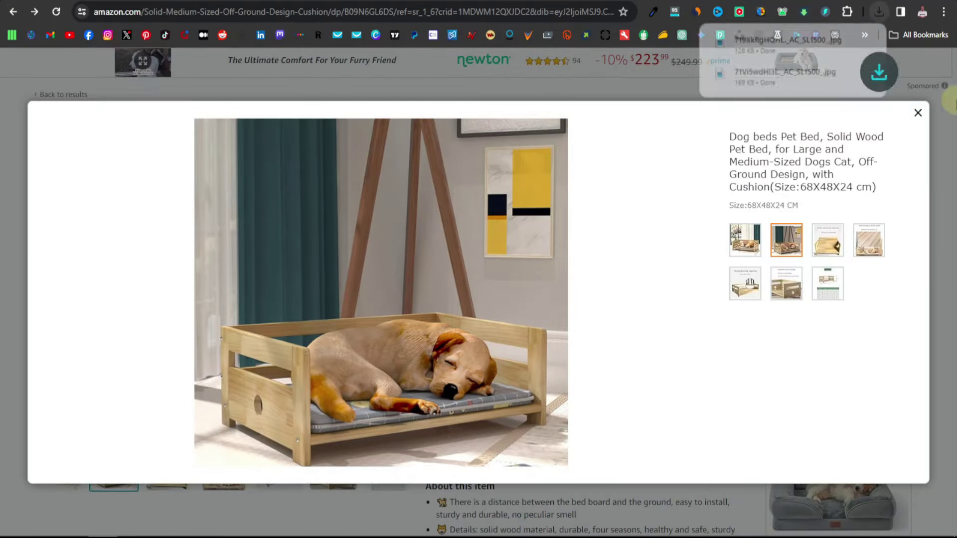
{"action": "left_click", "coordinate": [918, 116]}
Save the listing's "Whole solid wood material" image to the Downloads folder
{"action": "left_click", "coordinate": [182, 469]}
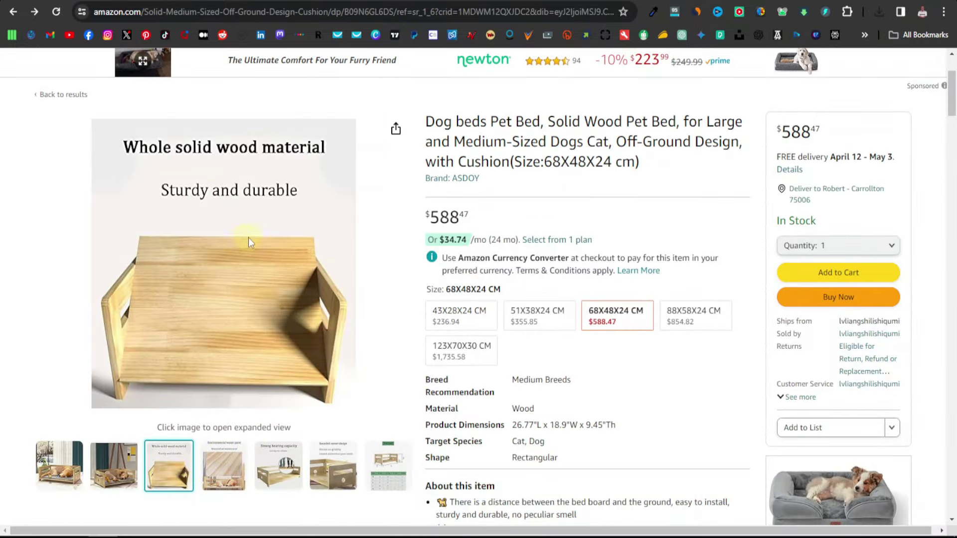
{"action": "right_click", "coordinate": [242, 245]}
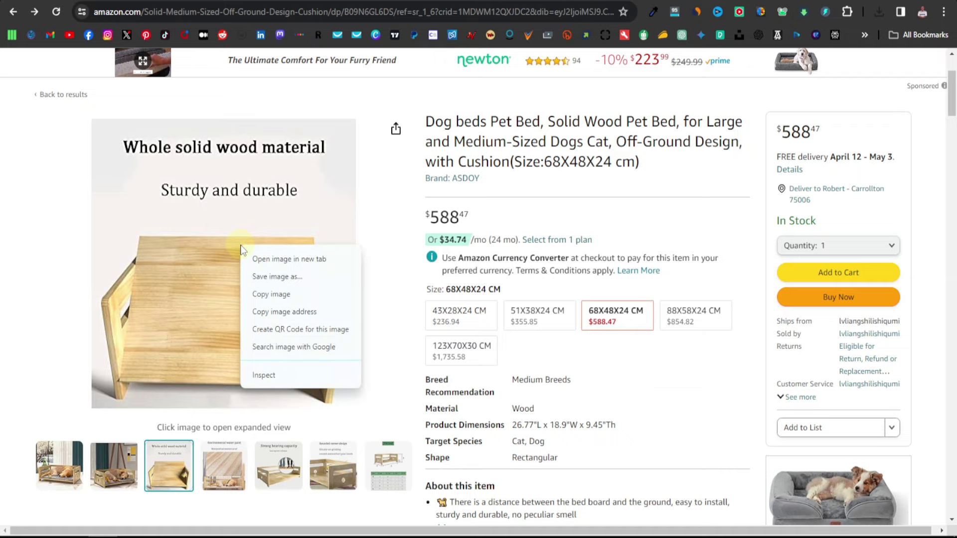
{"action": "left_click", "coordinate": [286, 275]}
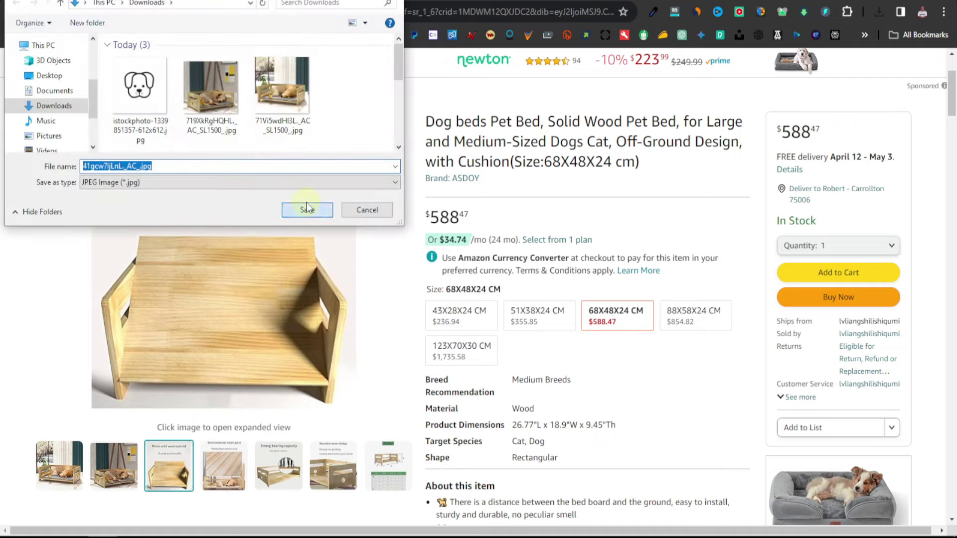
{"action": "left_click", "coordinate": [304, 207]}
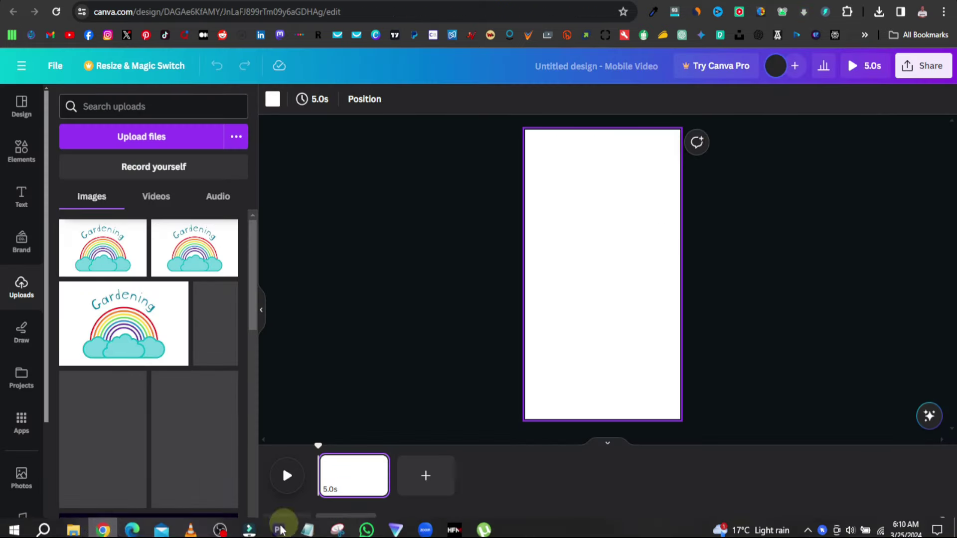
Delete the istockphoto dog icon from the Downloads folder and upload the six dog bed images to the Canva design
{"action": "mouse_move", "coordinate": [103, 524]}
{"action": "left_click", "coordinate": [73, 524]}
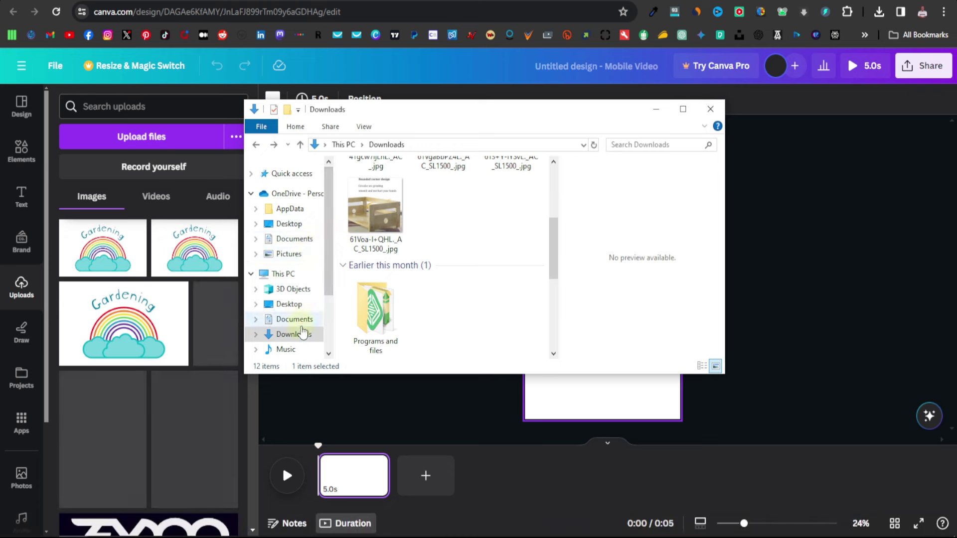
{"action": "scroll", "coordinate": [438, 214], "scroll_direction": "up", "scroll_amount": 3}
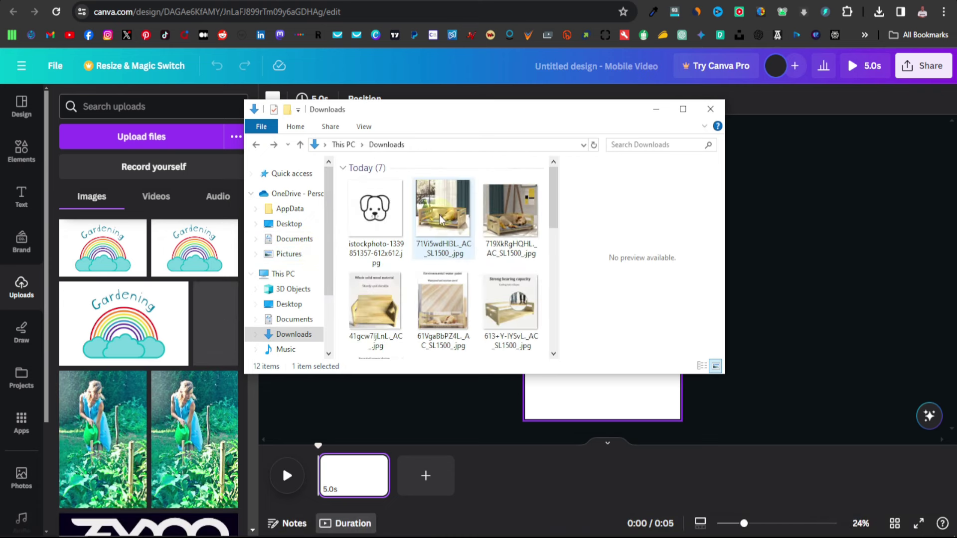
{"action": "left_click", "coordinate": [354, 202]}
{"action": "key", "text": "Delete"}
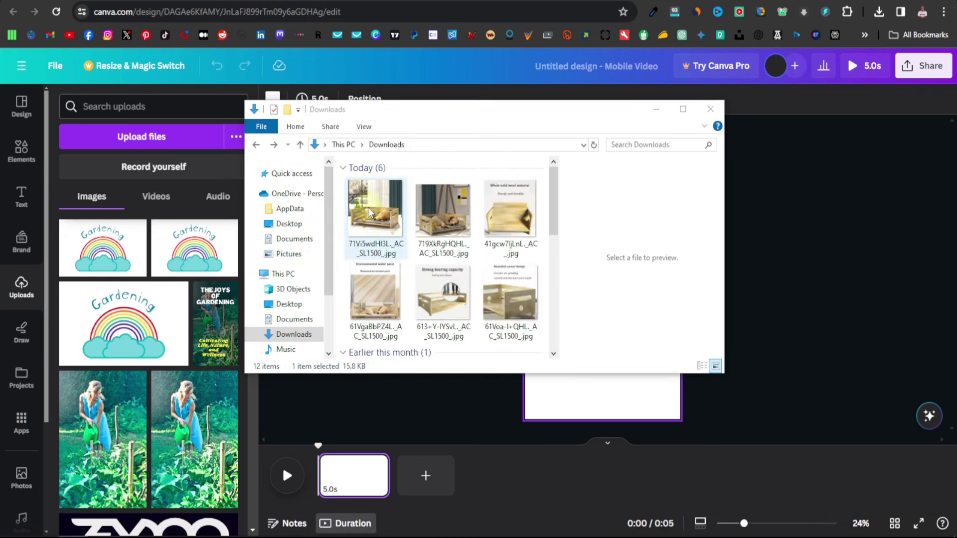
{"action": "left_click_drag", "start_coordinate": [338, 197], "coordinate": [513, 200]}
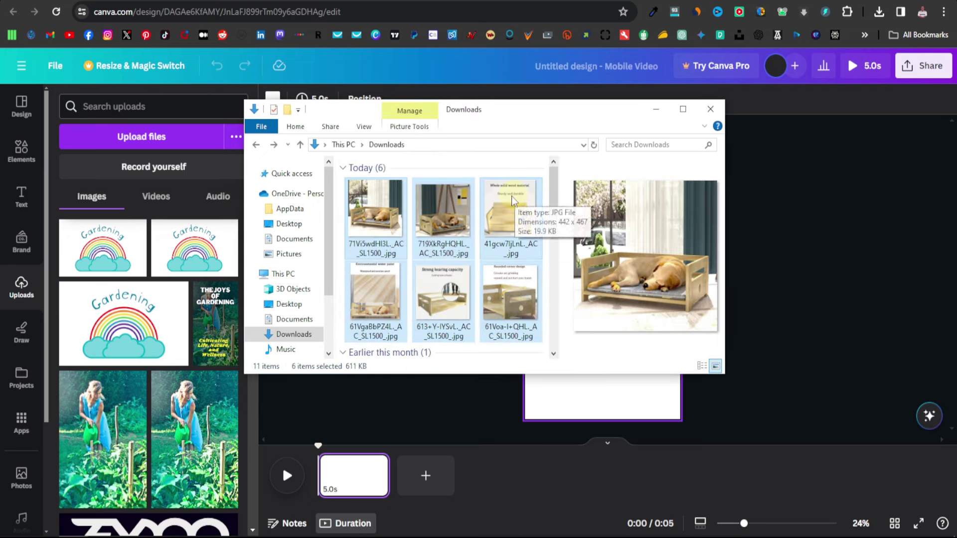
{"action": "left_click_drag", "start_coordinate": [387, 212], "coordinate": [128, 254]}
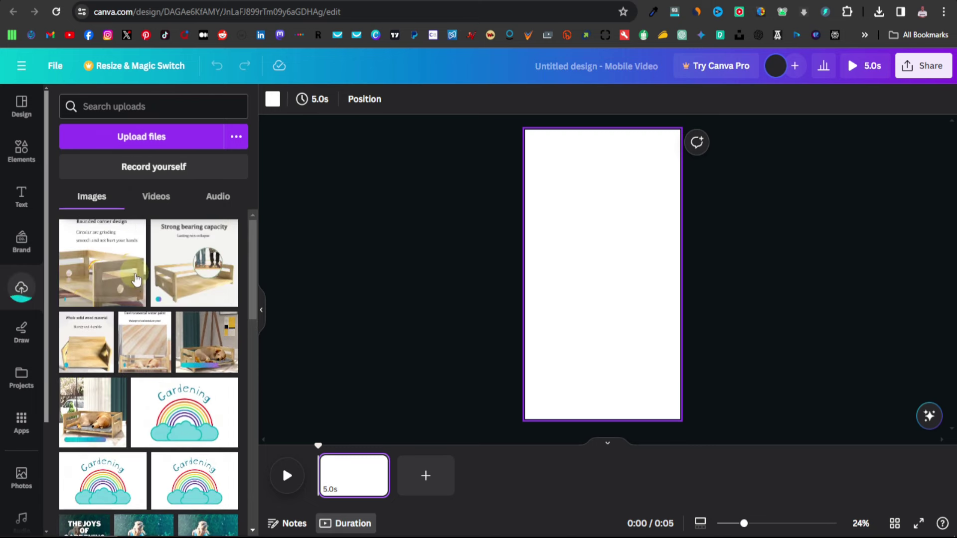
Place the first dog bed photo on the blank page and enlarge it to cover the whole page
{"action": "left_click", "coordinate": [98, 426]}
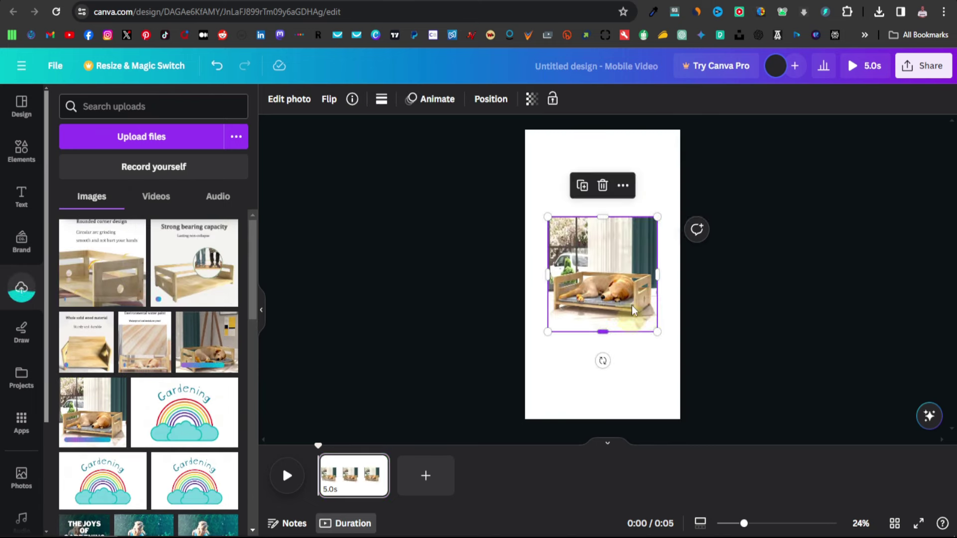
{"action": "left_click_drag", "start_coordinate": [657, 223], "coordinate": [749, 120]}
{"action": "left_click_drag", "start_coordinate": [547, 332], "coordinate": [466, 417]}
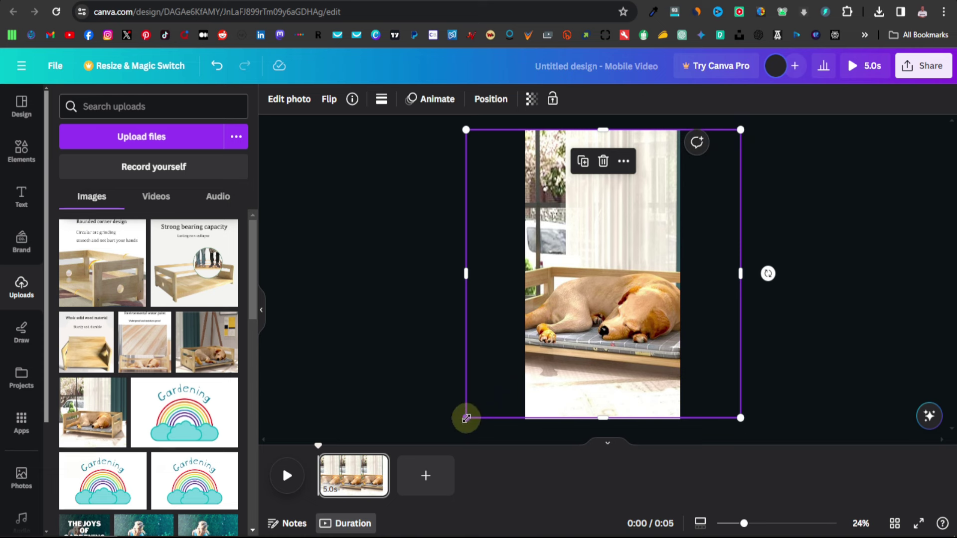
{"action": "left_click_drag", "start_coordinate": [464, 419], "coordinate": [463, 420]}
{"action": "left_click_drag", "start_coordinate": [588, 336], "coordinate": [589, 337]}
{"action": "left_click", "coordinate": [807, 233]}
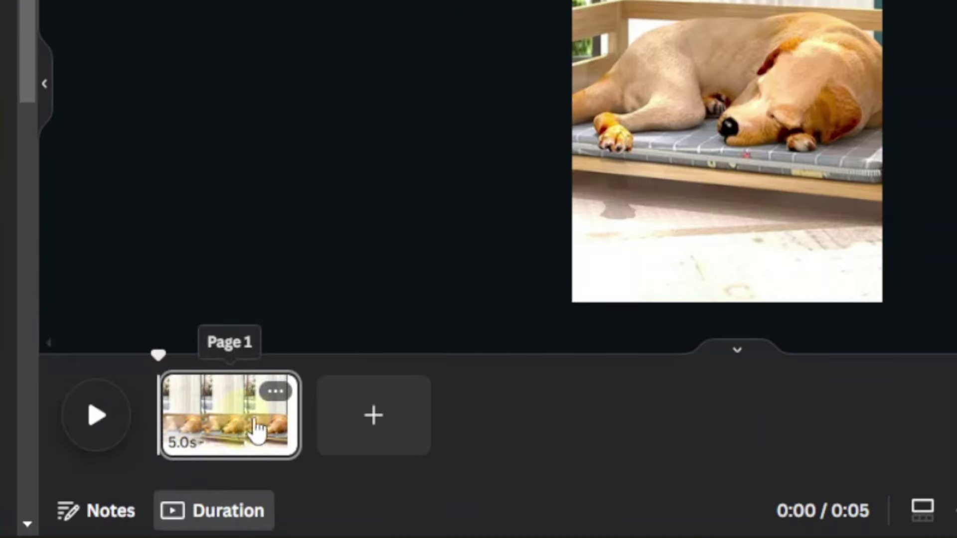
Shorten the first page's duration to 3.3 seconds and play it back
{"action": "left_click_drag", "start_coordinate": [290, 412], "coordinate": [244, 412]}
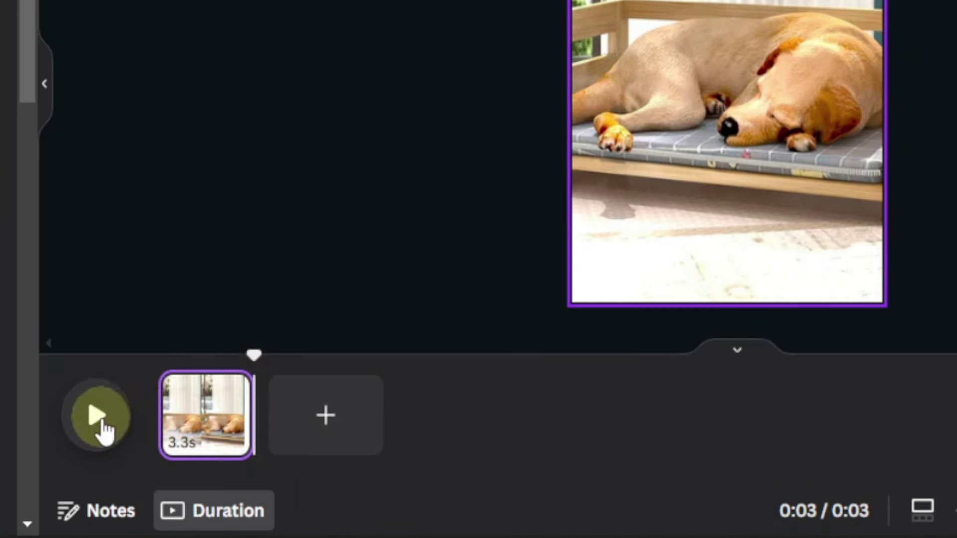
{"action": "left_click", "coordinate": [86, 432]}
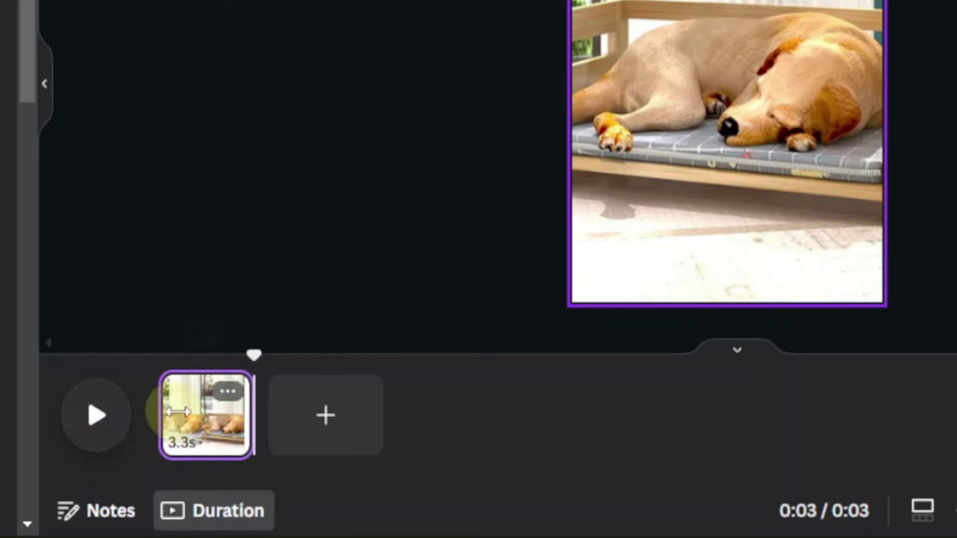
Add a second page and enlarge the dog bed photo with the teal curtain to cover it, keeping the dog in view
{"action": "left_click_drag", "start_coordinate": [249, 413], "coordinate": [247, 412]}
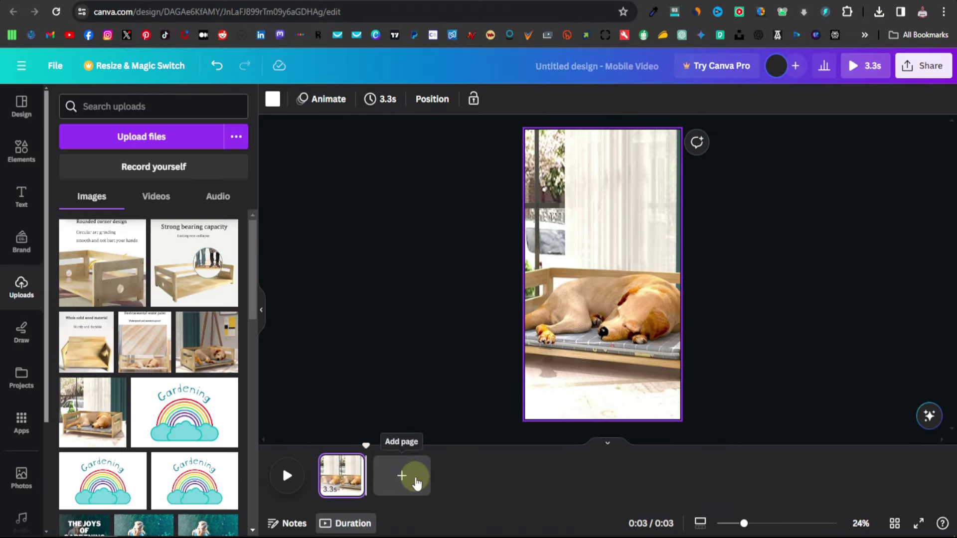
{"action": "left_click", "coordinate": [402, 476]}
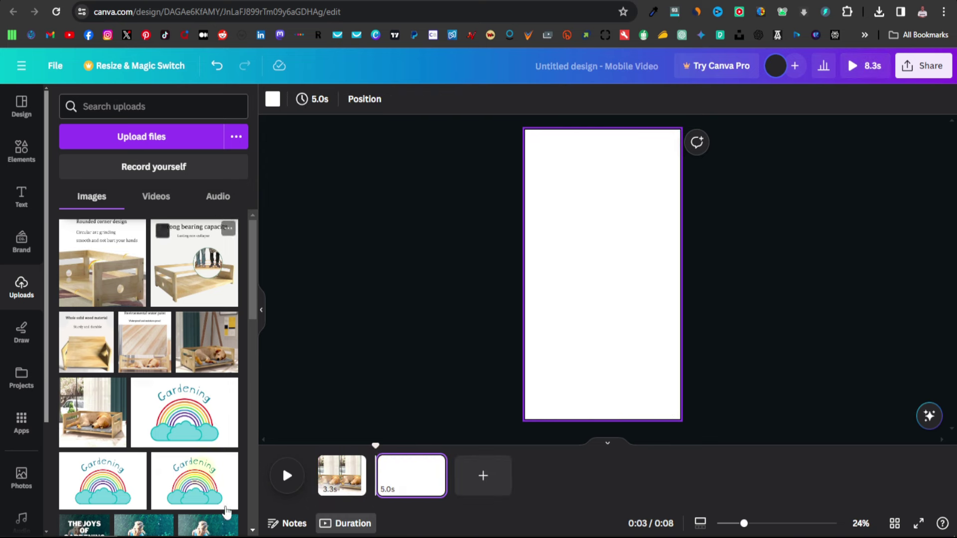
{"action": "left_click", "coordinate": [208, 350]}
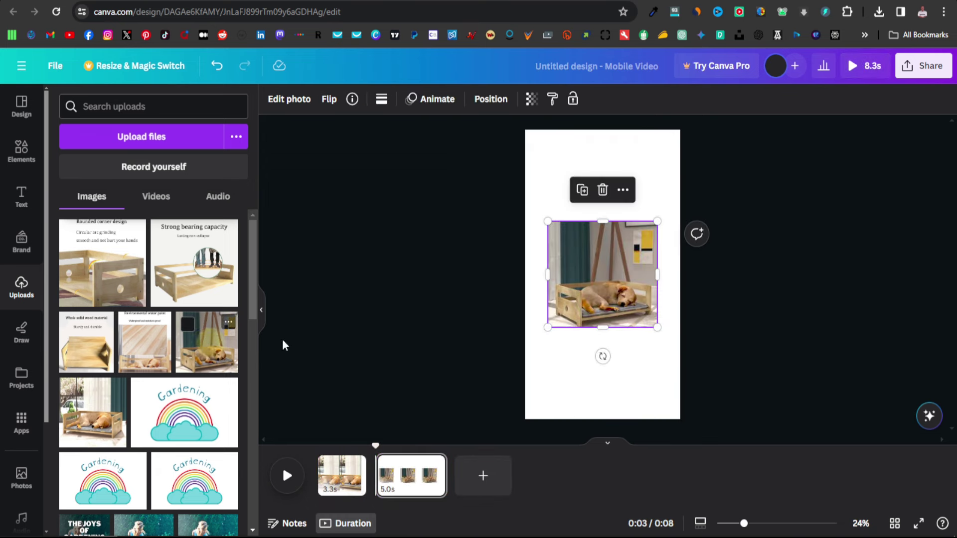
{"action": "left_click_drag", "start_coordinate": [613, 308], "coordinate": [675, 232]}
{"action": "left_click_drag", "start_coordinate": [609, 252], "coordinate": [390, 359]}
{"action": "left_click_drag", "start_coordinate": [540, 305], "coordinate": [566, 289]}
{"action": "left_click_drag", "start_coordinate": [457, 402], "coordinate": [440, 419]}
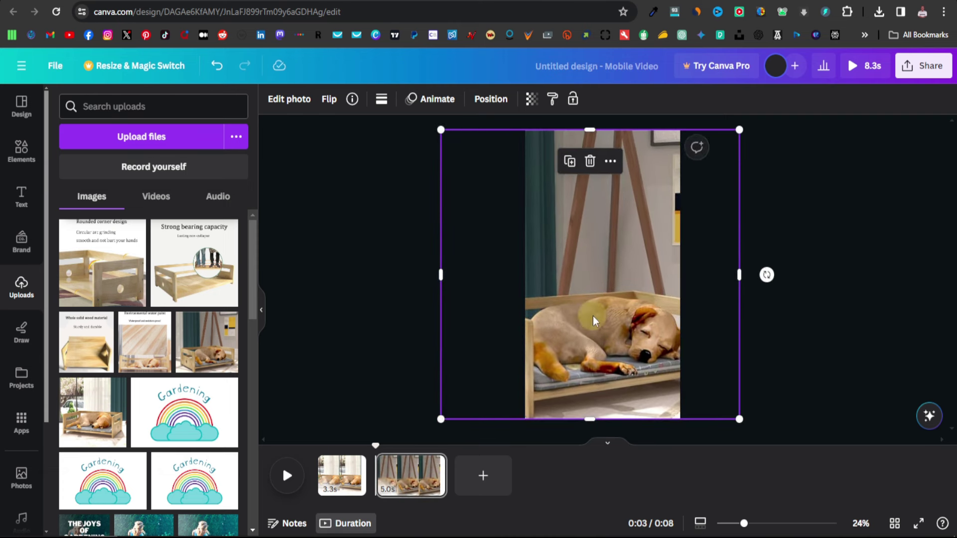
{"action": "left_click_drag", "start_coordinate": [605, 318], "coordinate": [617, 315]}
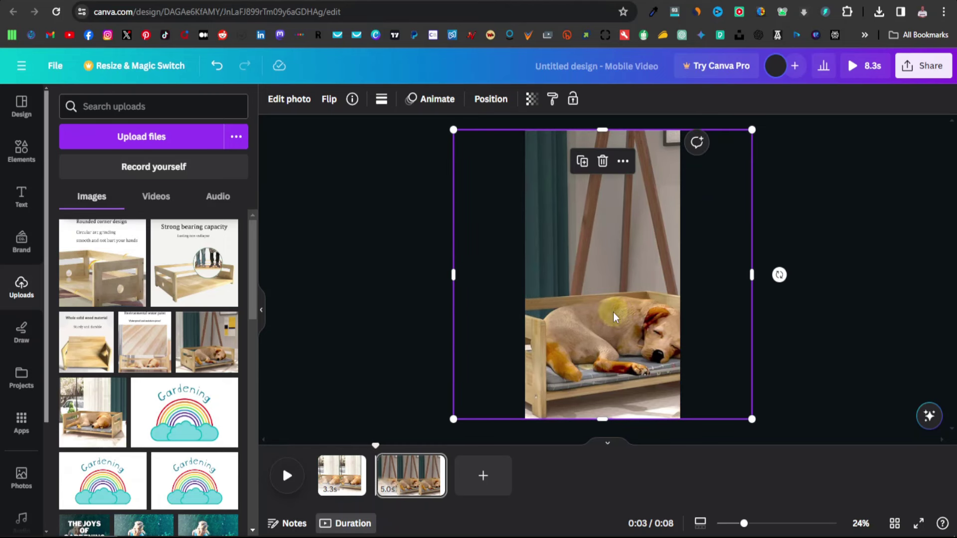
Shorten the second page's duration to 3.3 seconds
{"action": "left_click_drag", "start_coordinate": [446, 469], "coordinate": [418, 469]}
{"action": "left_click_drag", "start_coordinate": [417, 470], "coordinate": [419, 469]}
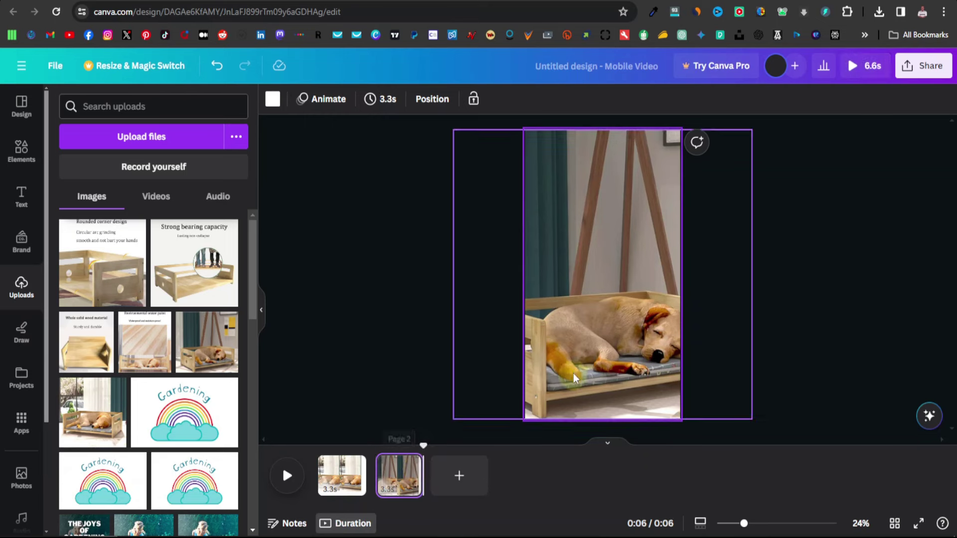
{"action": "left_click", "coordinate": [375, 286]}
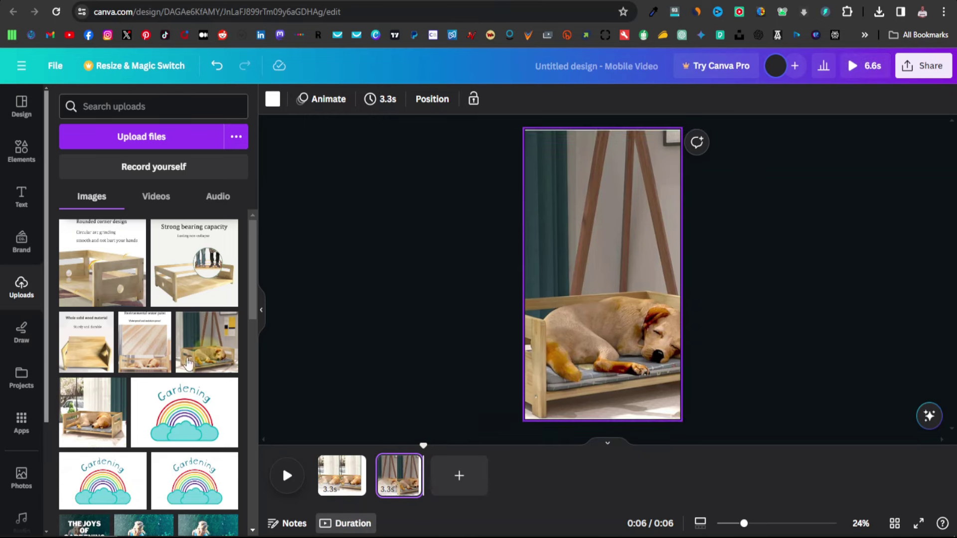
Add a third page and enlarge the "Environmental water paint" image to cover it
{"action": "left_click", "coordinate": [142, 359]}
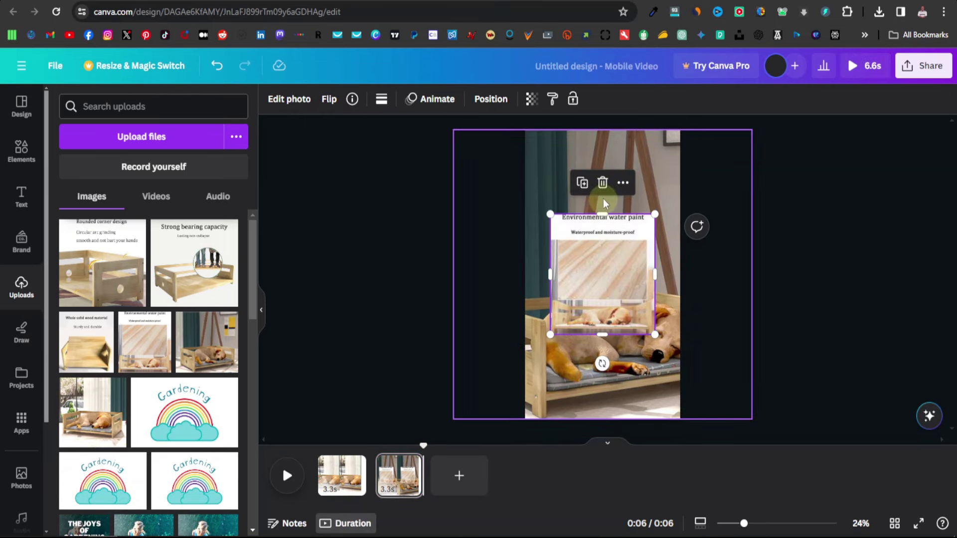
{"action": "key", "text": "ctrl+z"}
{"action": "left_click", "coordinate": [464, 475]}
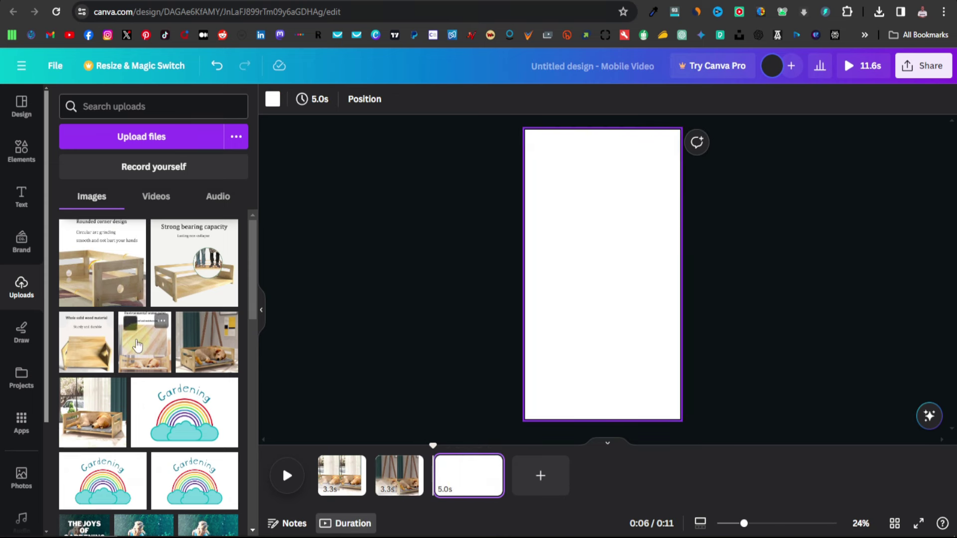
{"action": "left_click_drag", "start_coordinate": [148, 355], "coordinate": [515, 296]}
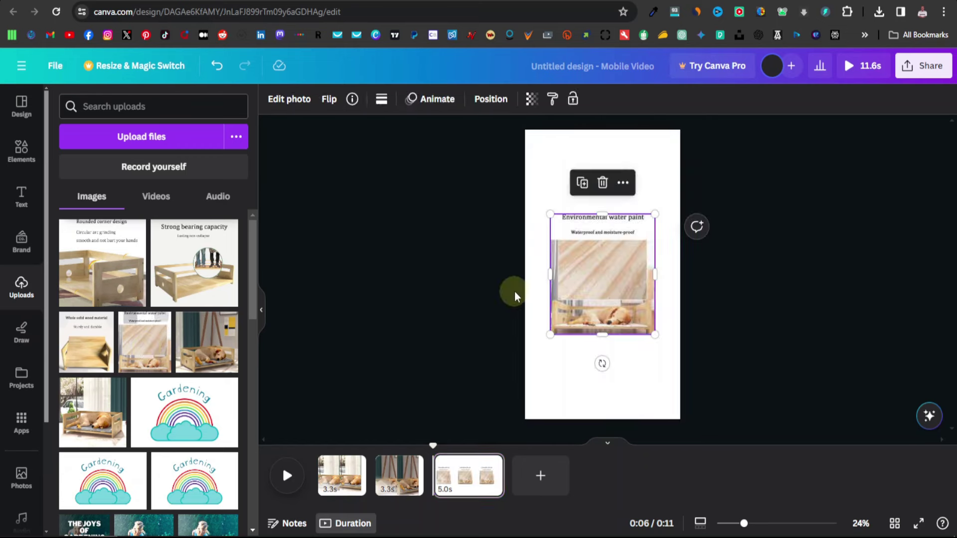
{"action": "left_click_drag", "start_coordinate": [578, 291], "coordinate": [628, 199]}
{"action": "left_click_drag", "start_coordinate": [613, 239], "coordinate": [598, 254]}
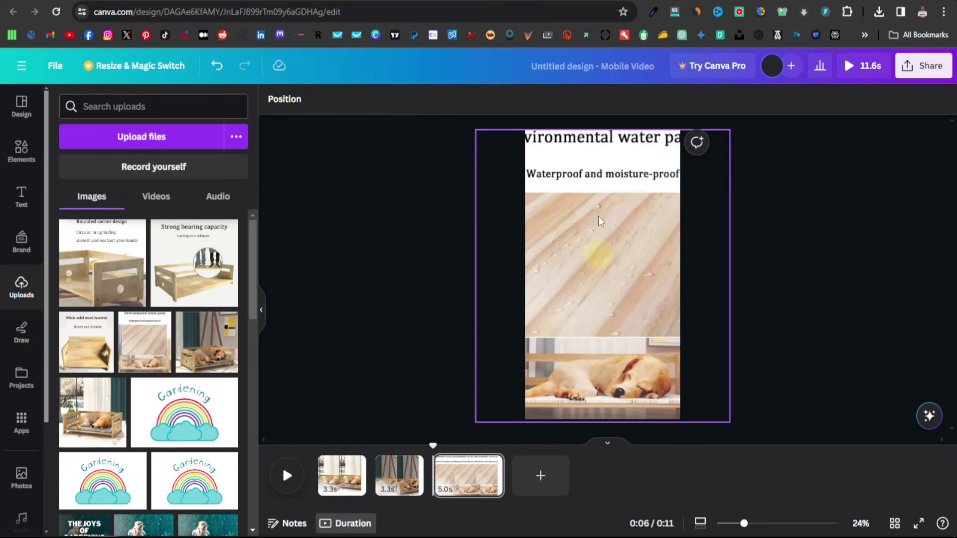
Crop the heading text off the third page's image and center the remaining picture on the page
{"action": "left_click", "coordinate": [606, 171]}
{"action": "left_click_drag", "start_coordinate": [603, 129], "coordinate": [601, 192]}
{"action": "left_click_drag", "start_coordinate": [593, 269], "coordinate": [602, 238]}
{"action": "left_click", "coordinate": [781, 219]}
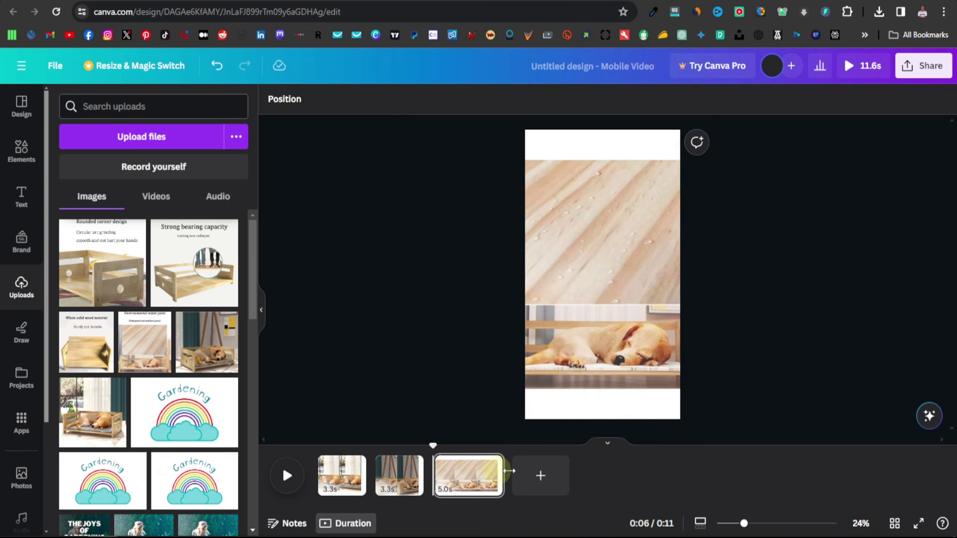
Add a fourth page with the "Whole solid wood material" image, enlarge it and crop off its heading text
{"action": "left_click", "coordinate": [540, 477]}
{"action": "left_click", "coordinate": [77, 347]}
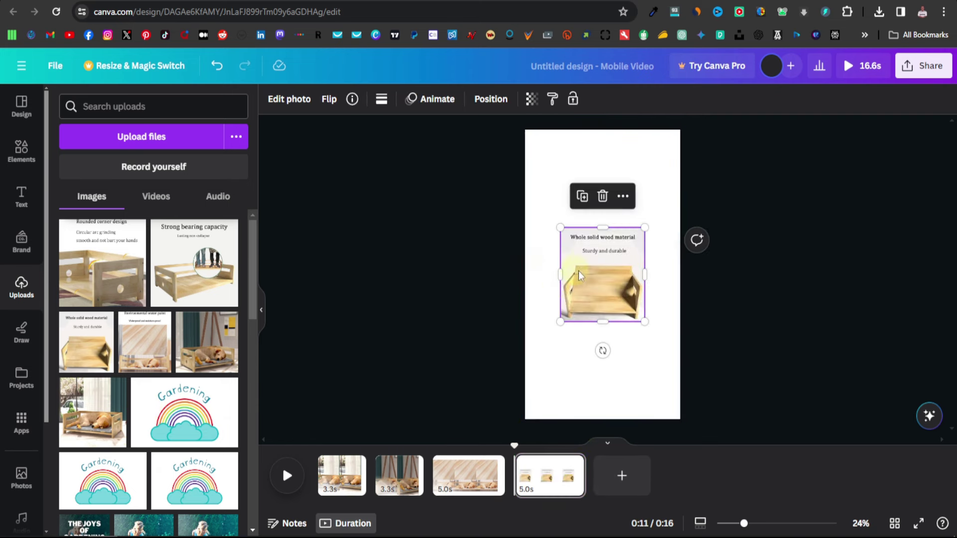
{"action": "left_click_drag", "start_coordinate": [646, 227], "coordinate": [742, 119]}
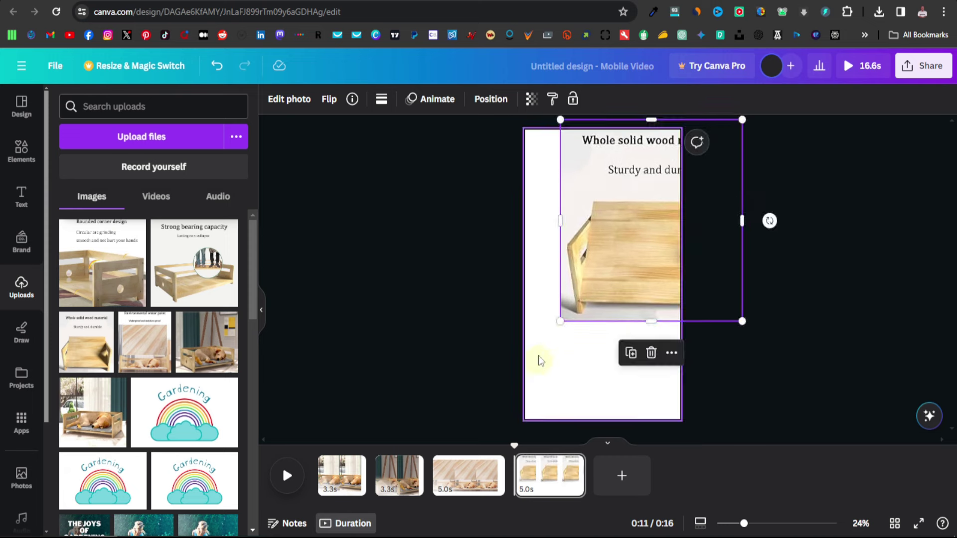
{"action": "left_click_drag", "start_coordinate": [558, 330], "coordinate": [478, 413]}
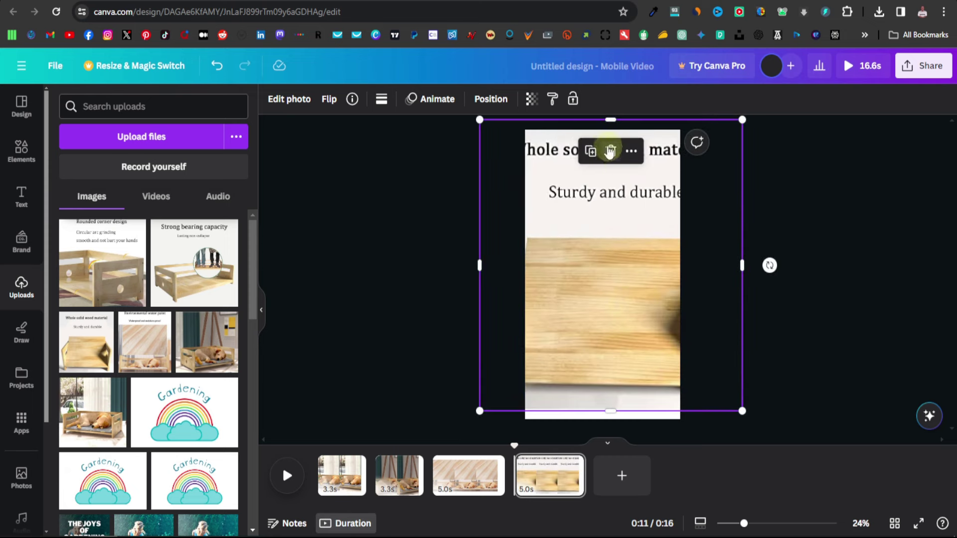
{"action": "left_click_drag", "start_coordinate": [608, 122], "coordinate": [607, 226]}
{"action": "left_click_drag", "start_coordinate": [600, 309], "coordinate": [623, 263]}
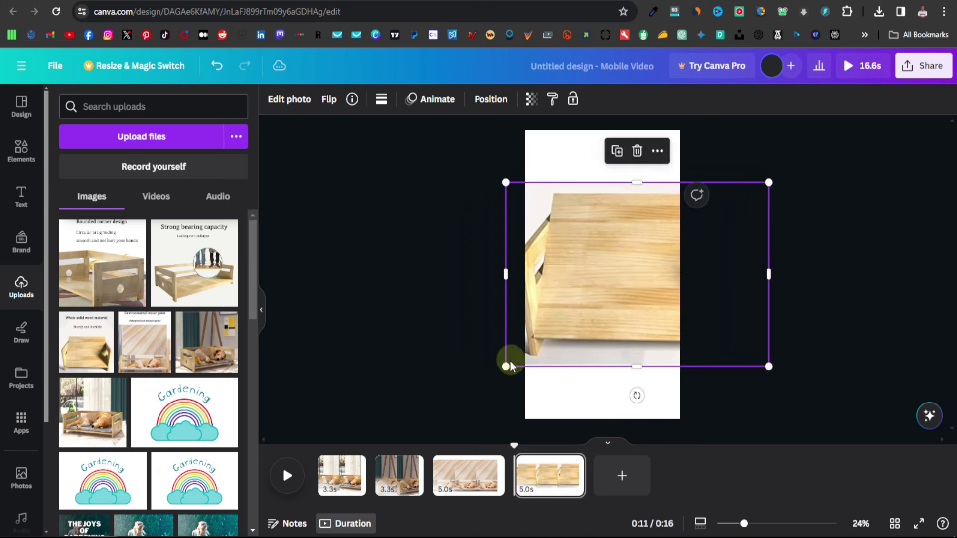
Resize the fourth page's wooden bed image to span exactly the page width and center it on the page
{"action": "left_click_drag", "start_coordinate": [506, 367], "coordinate": [589, 308]}
{"action": "left_click_drag", "start_coordinate": [645, 274], "coordinate": [580, 293]}
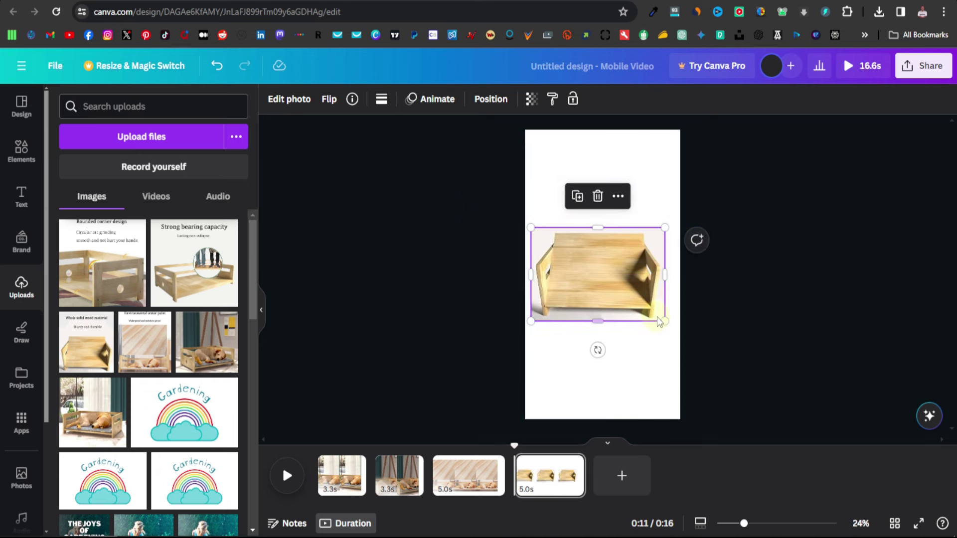
{"action": "left_click_drag", "start_coordinate": [664, 319], "coordinate": [681, 332]}
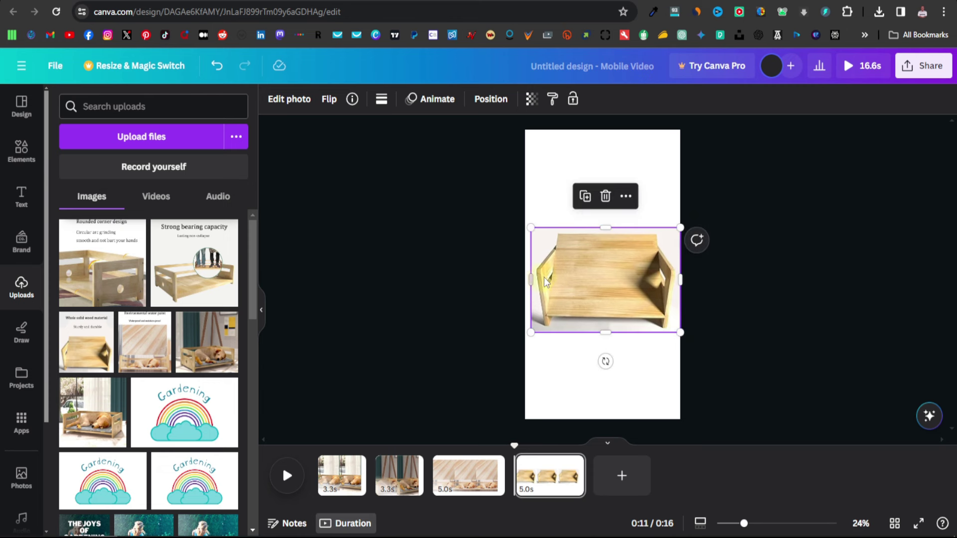
{"action": "left_click_drag", "start_coordinate": [530, 228], "coordinate": [525, 223]}
{"action": "left_click_drag", "start_coordinate": [591, 268], "coordinate": [593, 263]}
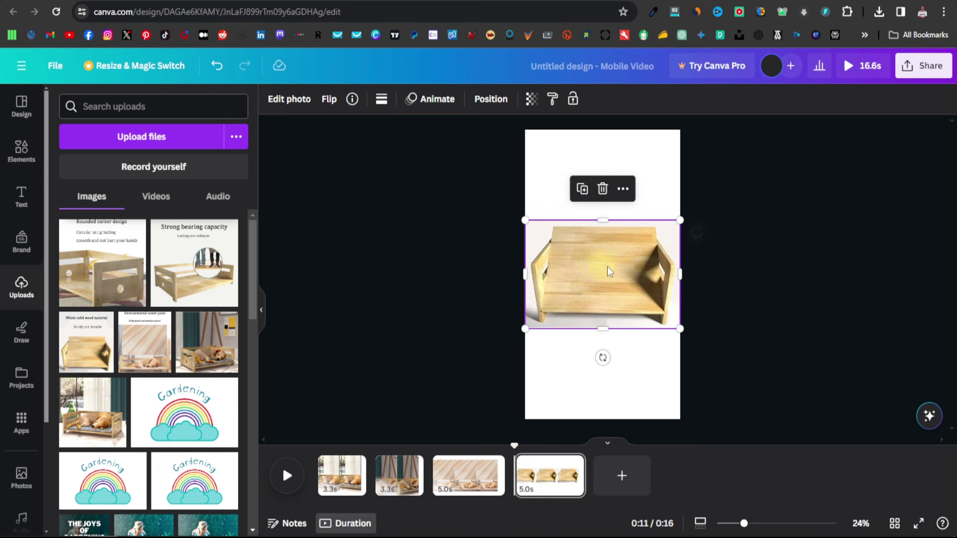
Shrink the third page's image to about the page width so the whole dog bed fits, and position it mid-page
{"action": "left_click", "coordinate": [462, 486]}
{"action": "left_click", "coordinate": [582, 360]}
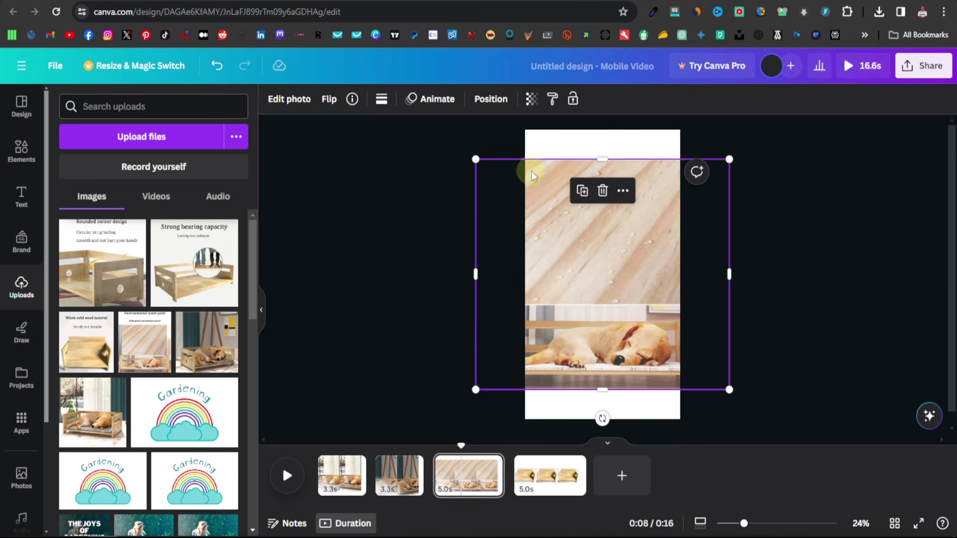
{"action": "left_click_drag", "start_coordinate": [473, 160], "coordinate": [545, 220]}
{"action": "left_click_drag", "start_coordinate": [605, 312], "coordinate": [572, 261]}
{"action": "left_click_drag", "start_coordinate": [702, 153], "coordinate": [675, 181]}
{"action": "left_click_drag", "start_coordinate": [551, 252], "coordinate": [562, 281]}
{"action": "left_click_drag", "start_coordinate": [680, 280], "coordinate": [675, 278]}
Check the first two pages, and shorten the third page to 3.2 seconds and the fourth page to 3.5 seconds
{"action": "left_click", "coordinate": [398, 481]}
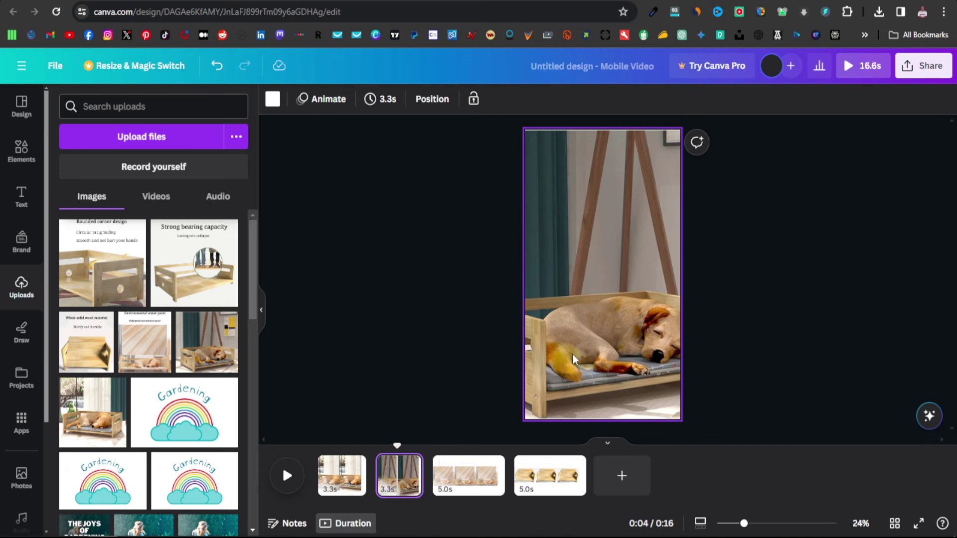
{"action": "left_click", "coordinate": [332, 483]}
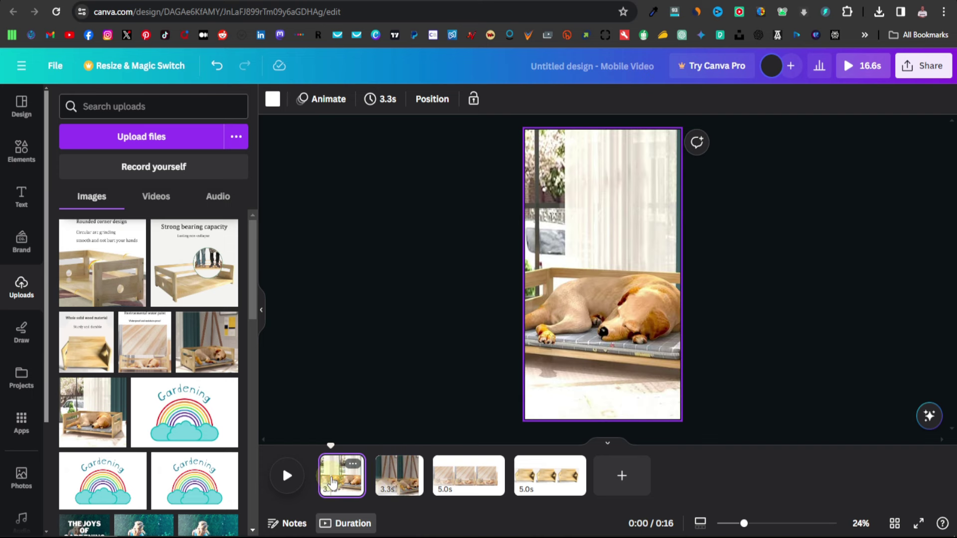
{"action": "left_click", "coordinate": [587, 309]}
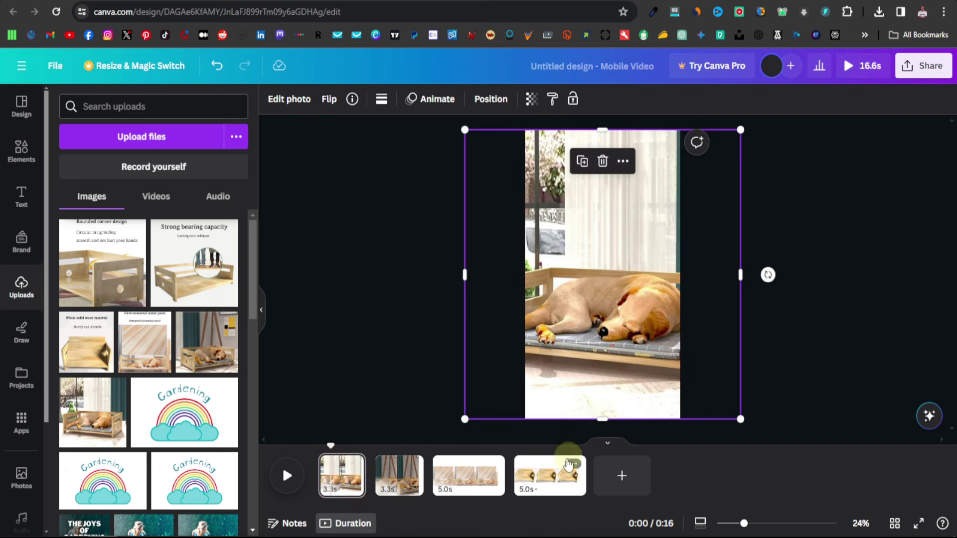
{"action": "left_click", "coordinate": [480, 478]}
{"action": "left_click_drag", "start_coordinate": [502, 457], "coordinate": [480, 474]}
{"action": "left_click", "coordinate": [560, 480]}
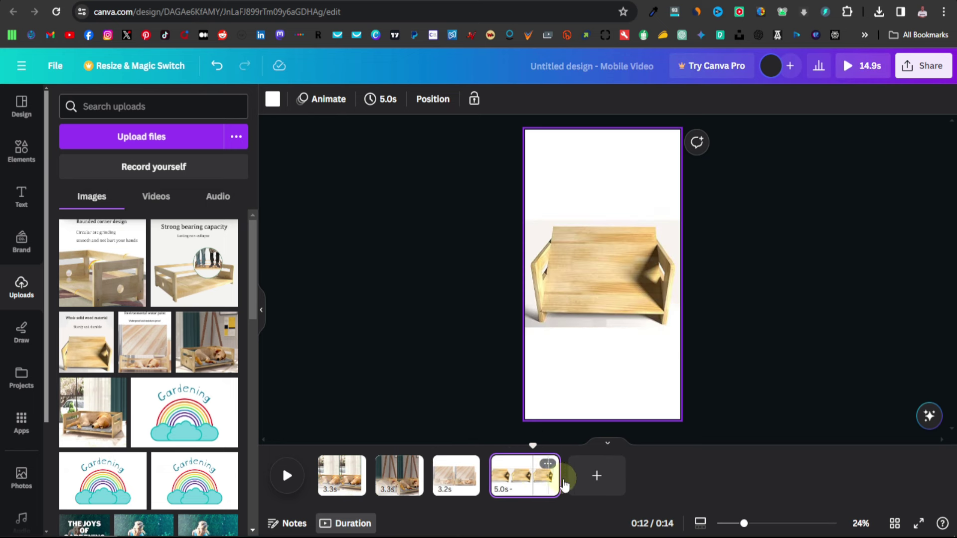
{"action": "left_click_drag", "start_coordinate": [556, 478], "coordinate": [537, 479]}
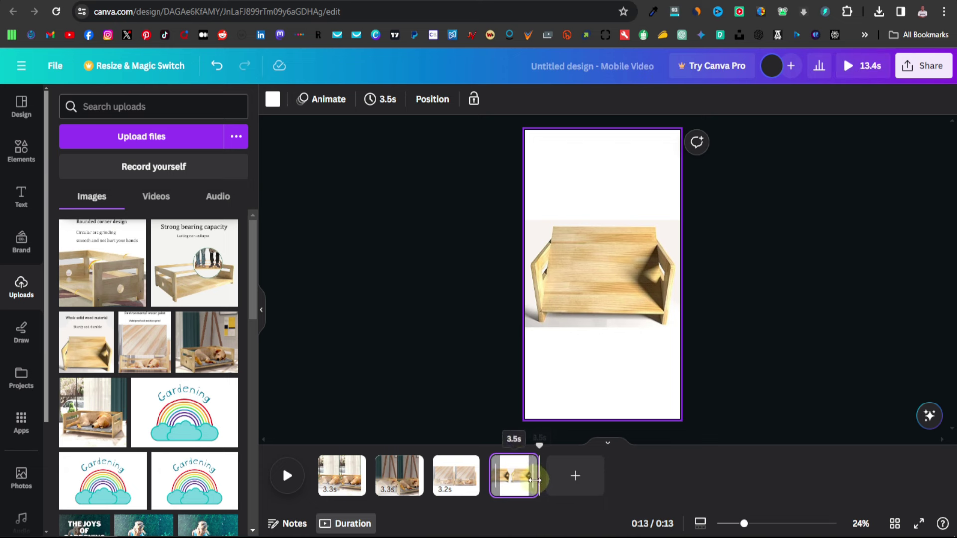
Add a fifth page with the "Rounded corner design" image, cropped of its text, fitted to the page width and centered
{"action": "left_click", "coordinate": [119, 280]}
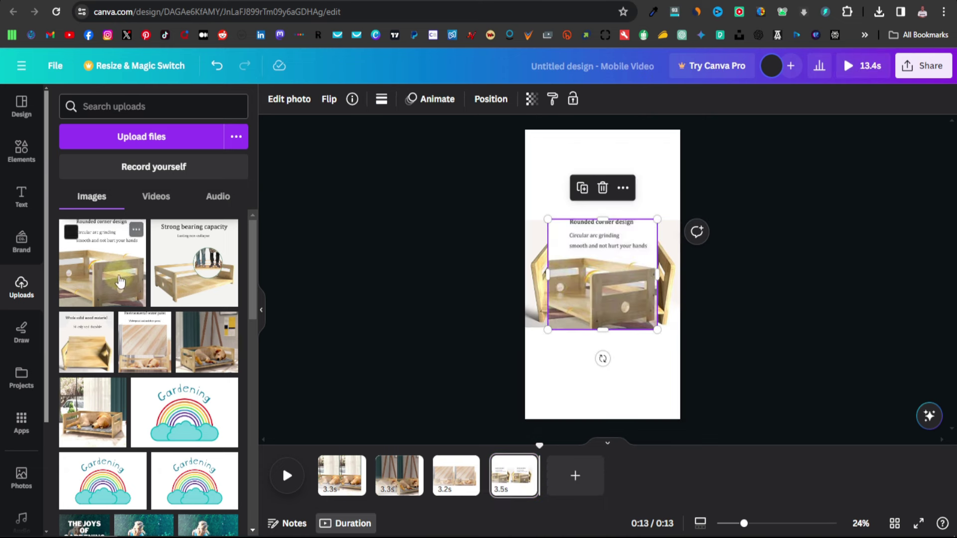
{"action": "left_click", "coordinate": [602, 188]}
{"action": "left_click", "coordinate": [576, 479]}
{"action": "left_click", "coordinate": [120, 281]}
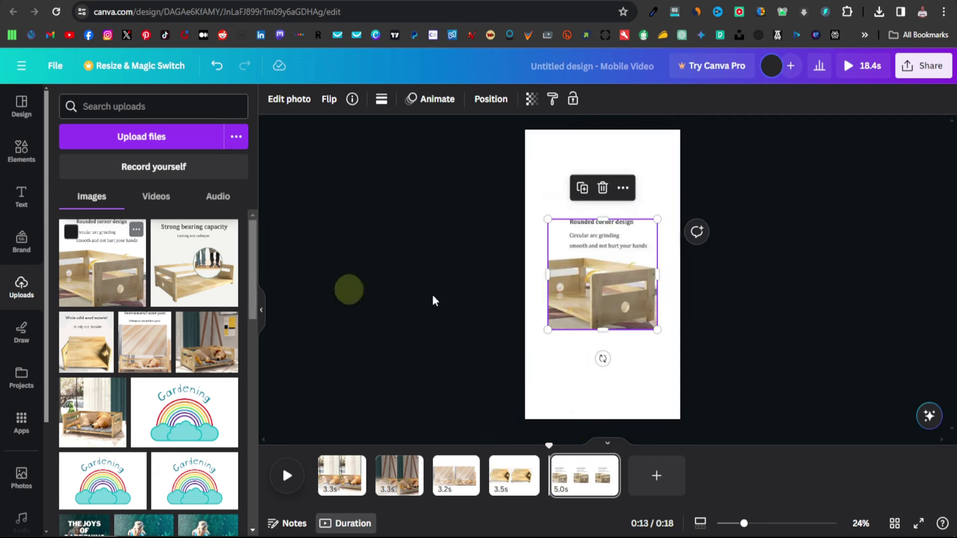
{"action": "left_click_drag", "start_coordinate": [605, 220], "coordinate": [549, 249]}
{"action": "left_click_drag", "start_coordinate": [642, 311], "coordinate": [679, 342]}
{"action": "left_click_drag", "start_coordinate": [610, 295], "coordinate": [610, 280]}
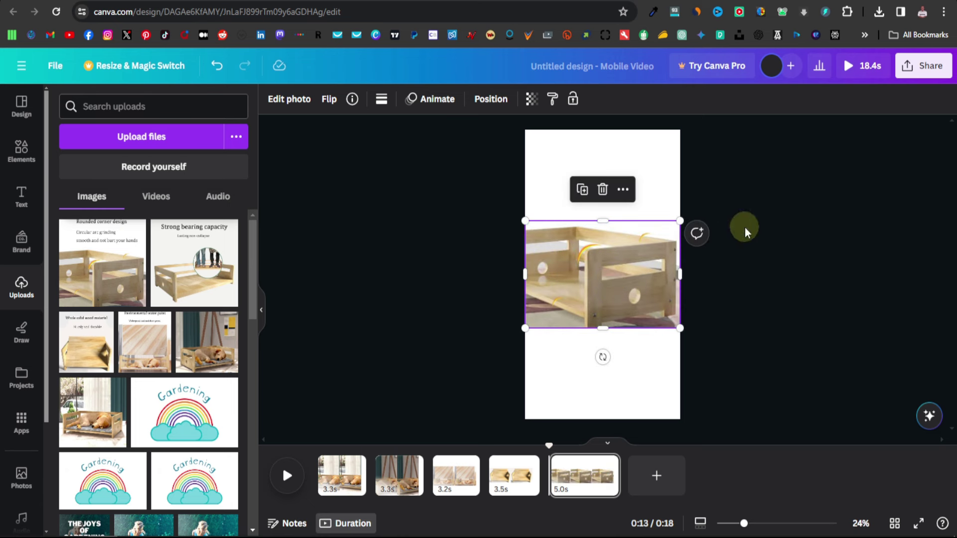
Set the background of the fifth, fourth and third pages to black
{"action": "left_click", "coordinate": [632, 150]}
{"action": "left_click", "coordinate": [272, 98]}
{"action": "left_click", "coordinate": [67, 424]}
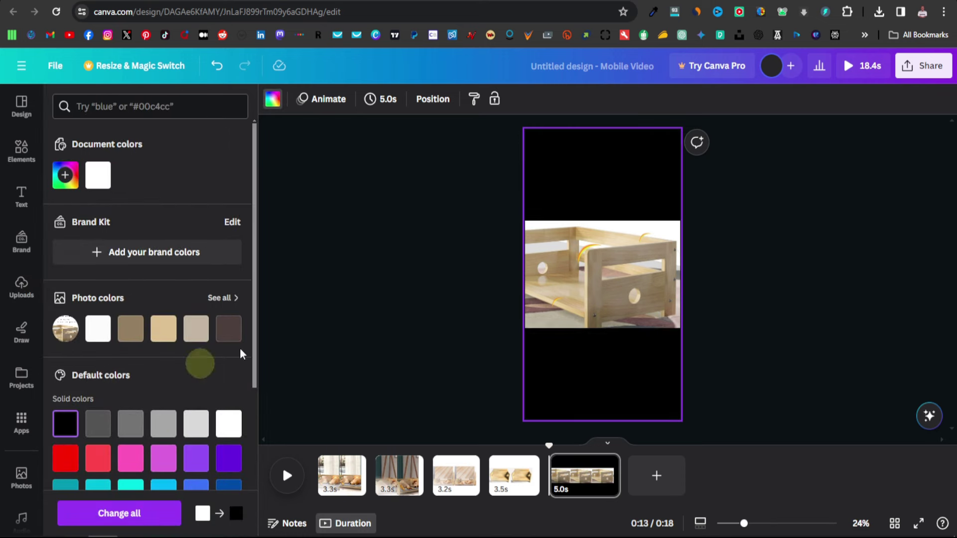
{"action": "left_click", "coordinate": [515, 487]}
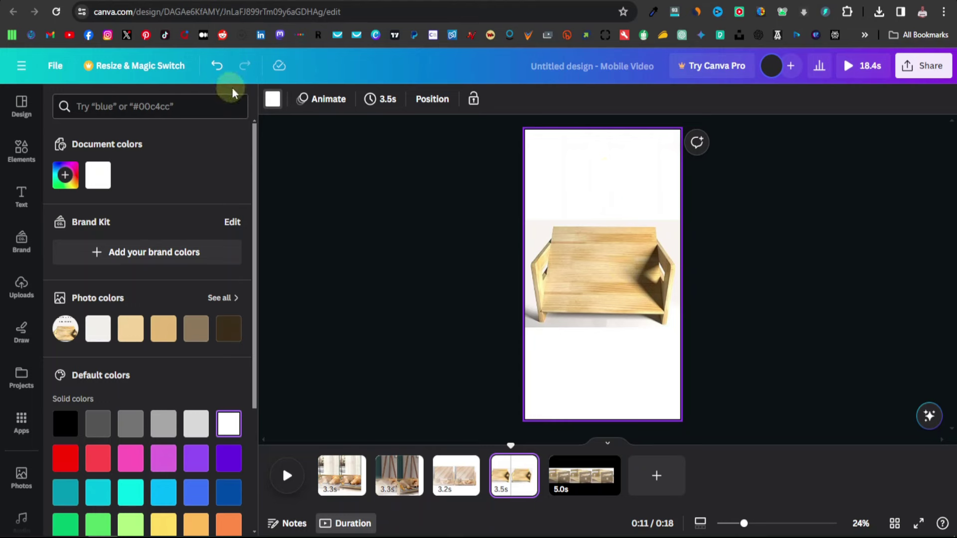
{"action": "left_click", "coordinate": [272, 98]}
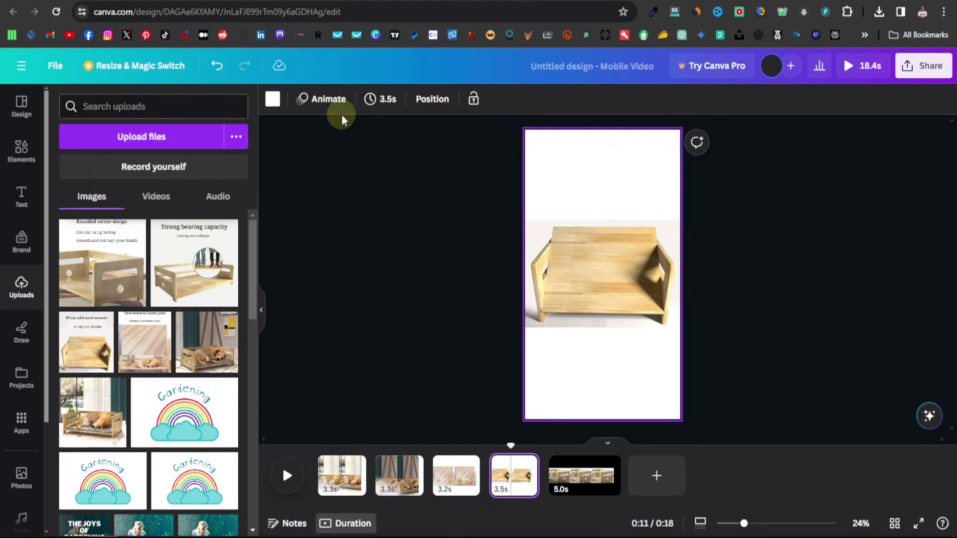
{"action": "left_click", "coordinate": [273, 103]}
{"action": "left_click", "coordinate": [66, 424]}
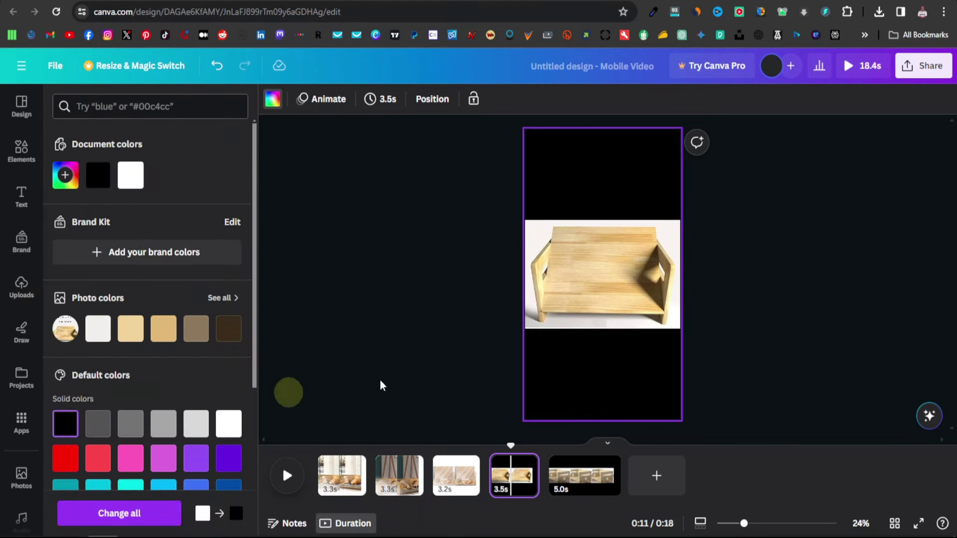
{"action": "key", "text": "Page_Up"}
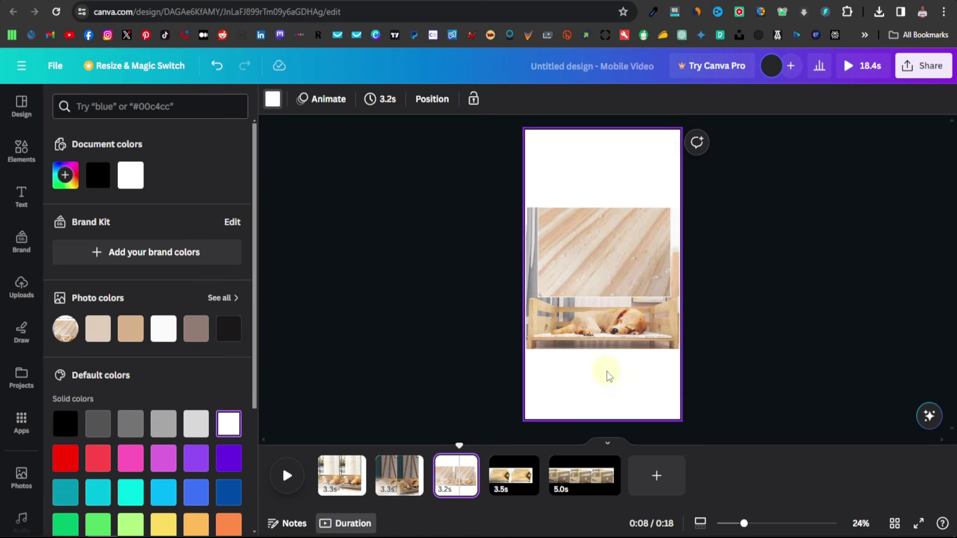
{"action": "left_click", "coordinate": [754, 201]}
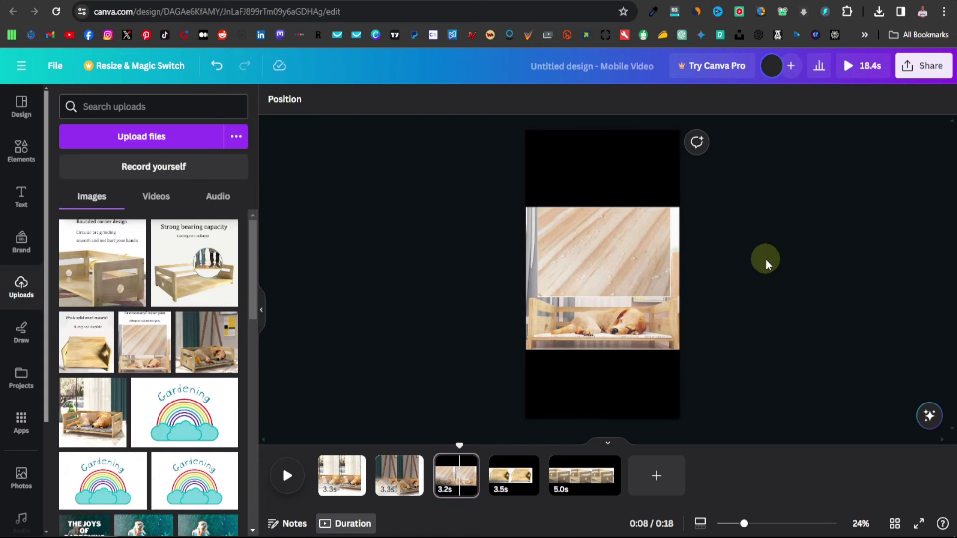
Shorten the fifth and fourth pages to 3.2 seconds each
{"action": "left_click", "coordinate": [618, 476]}
{"action": "left_click_drag", "start_coordinate": [619, 472], "coordinate": [574, 471]}
{"action": "left_click", "coordinate": [792, 289]}
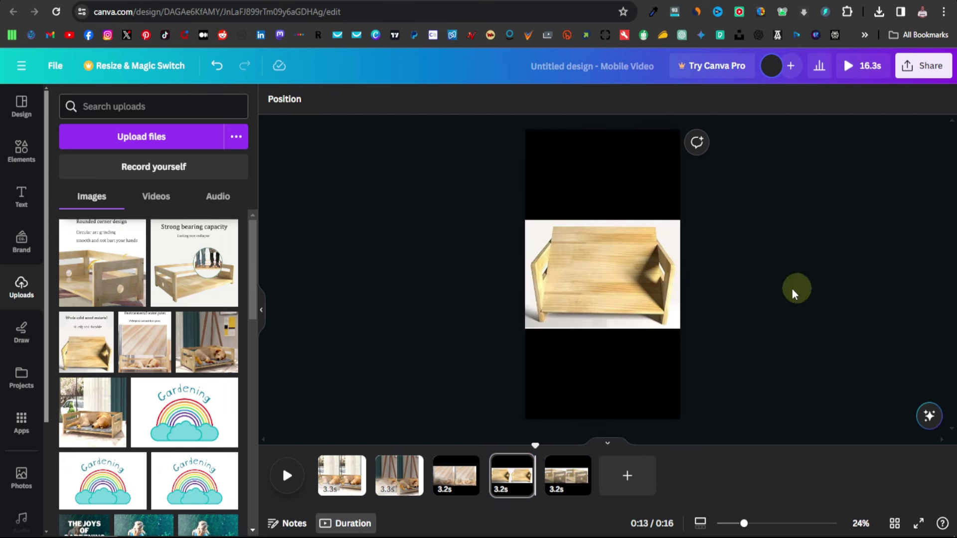
Preview the basic photo animations on the first page's dog bed image and apply Tectonic to it
{"action": "left_click", "coordinate": [353, 479]}
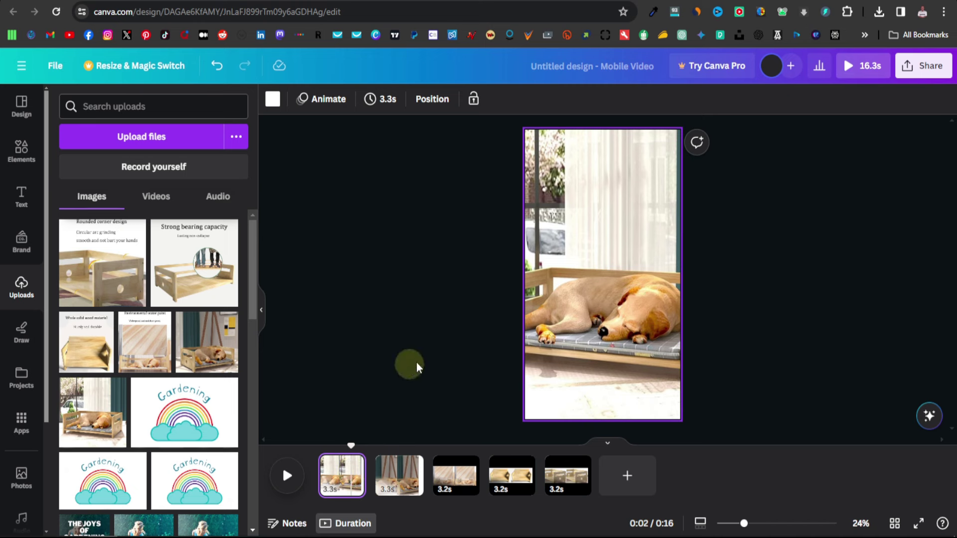
{"action": "left_click", "coordinate": [604, 275]}
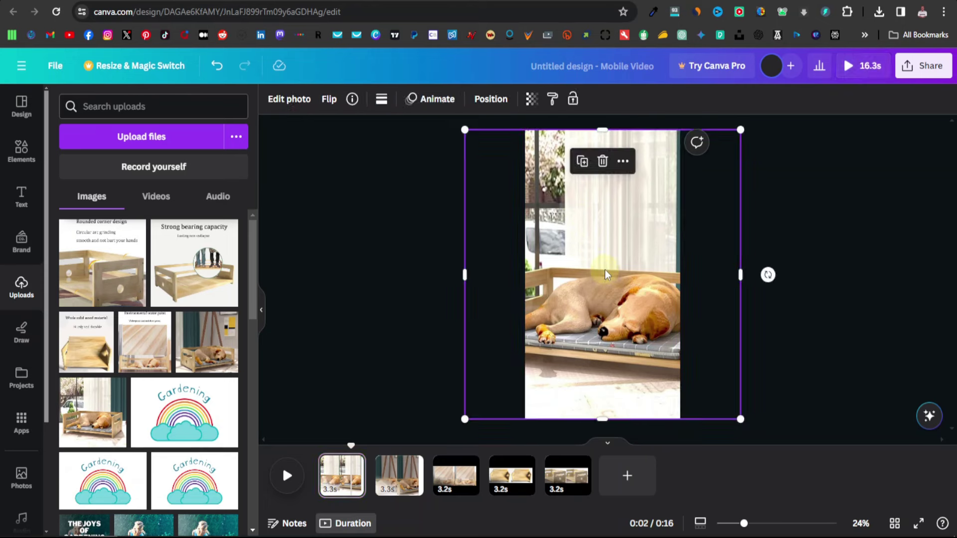
{"action": "left_click", "coordinate": [438, 100]}
{"action": "left_click", "coordinate": [155, 268]}
{"action": "left_click", "coordinate": [95, 270]}
{"action": "left_click", "coordinate": [151, 265]}
{"action": "left_click", "coordinate": [221, 268]}
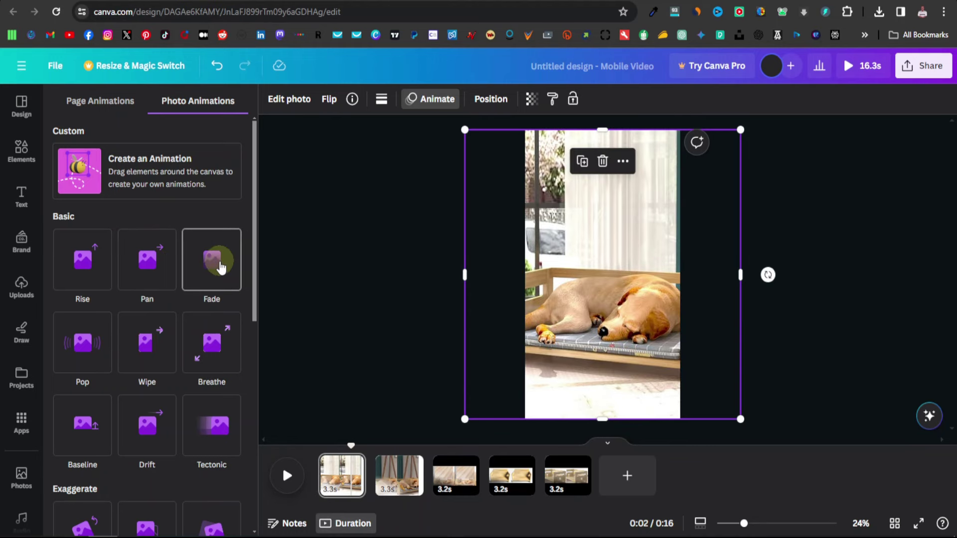
{"action": "left_click", "coordinate": [104, 343]}
{"action": "left_click", "coordinate": [169, 339]}
{"action": "left_click", "coordinate": [190, 343]}
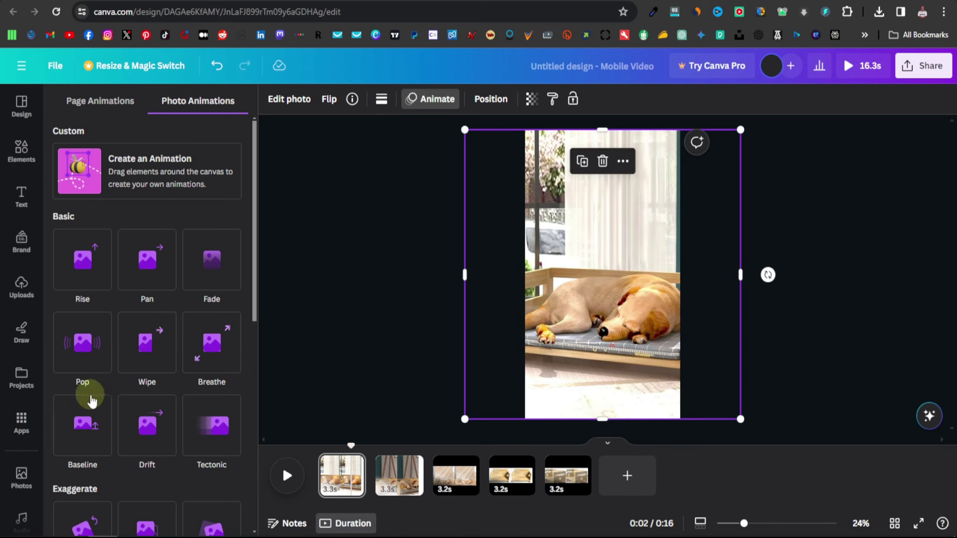
{"action": "left_click", "coordinate": [90, 397]}
{"action": "left_click", "coordinate": [144, 411]}
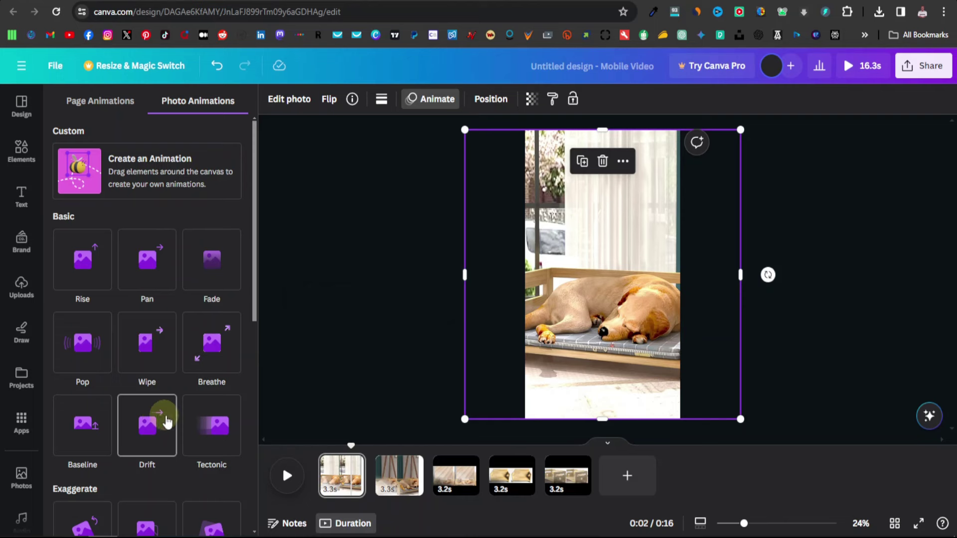
{"action": "left_click", "coordinate": [216, 426]}
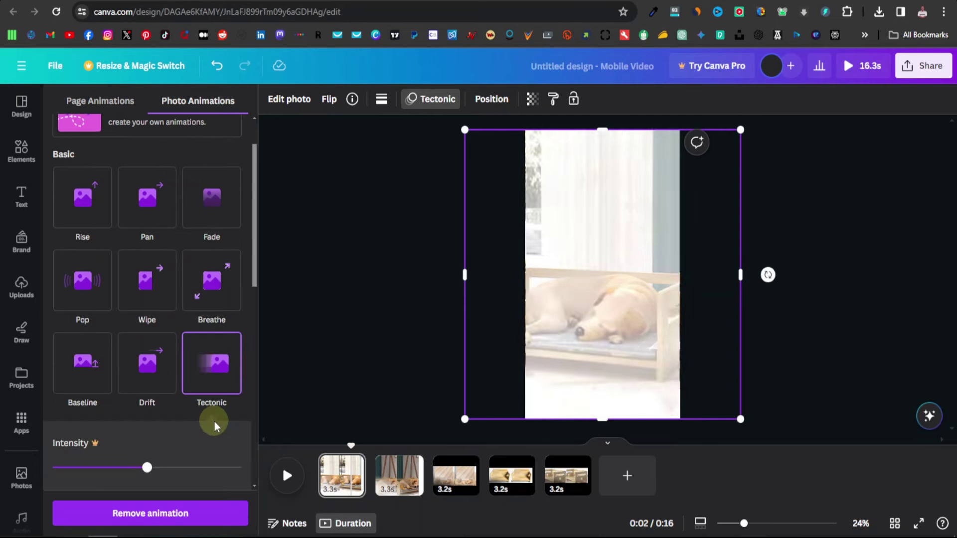
Apply the Tectonic page animation to the second, third, fourth and fifth pages
{"action": "left_click", "coordinate": [400, 474]}
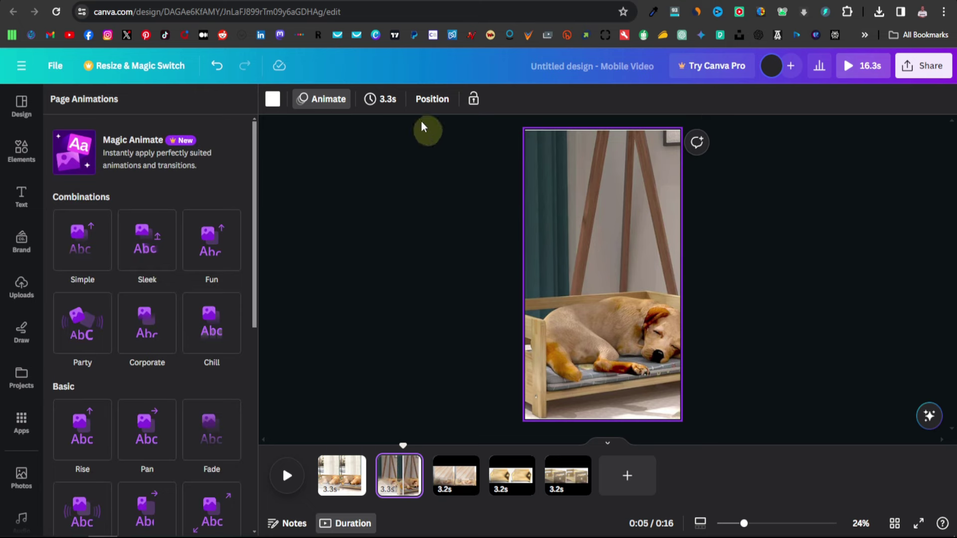
{"action": "left_click", "coordinate": [326, 100]}
{"action": "scroll", "coordinate": [213, 358], "scroll_direction": "down", "scroll_amount": 5}
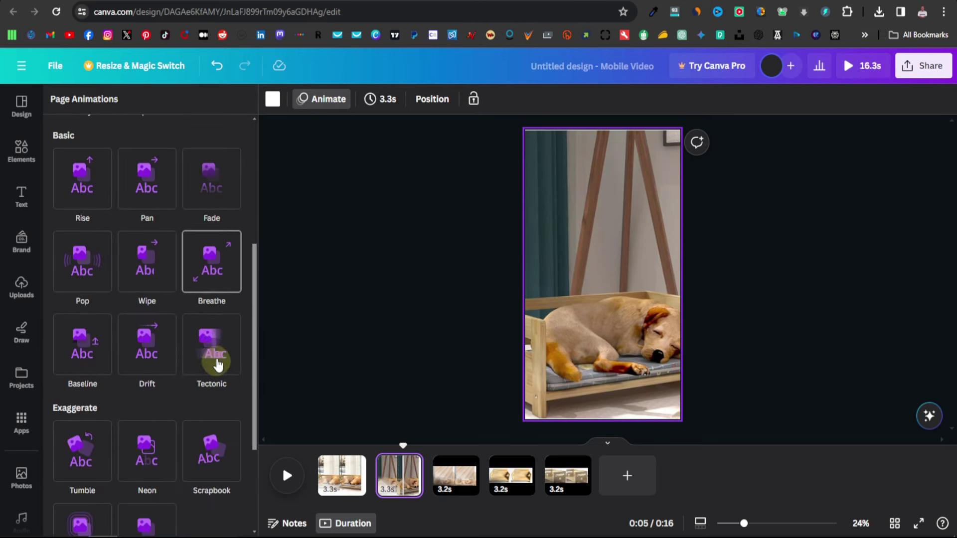
{"action": "left_click", "coordinate": [213, 351]}
{"action": "left_click", "coordinate": [451, 466]}
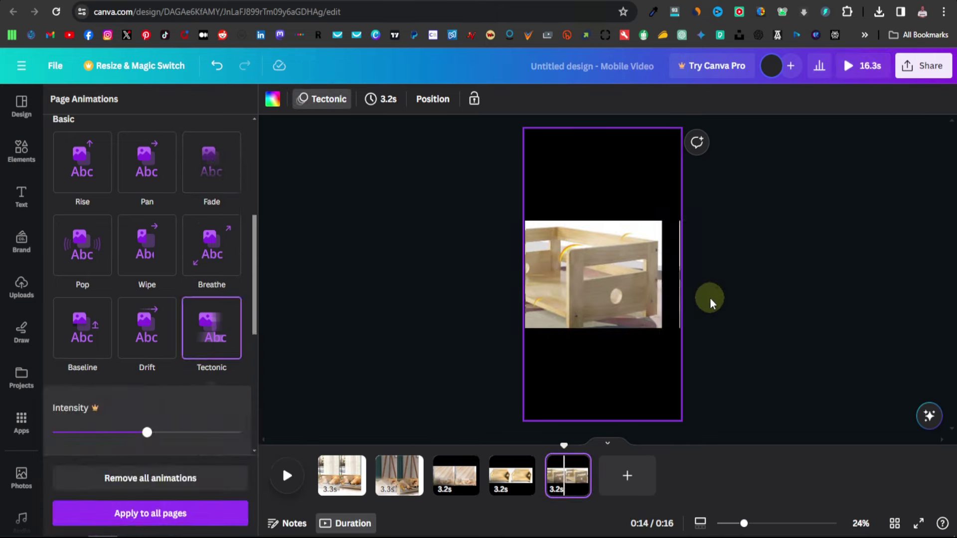
{"action": "left_click", "coordinate": [710, 297]}
Play the video from the beginning to review the animations on its pages
{"action": "left_click_drag", "start_coordinate": [568, 445], "coordinate": [308, 454]}
{"action": "left_click", "coordinate": [285, 477]}
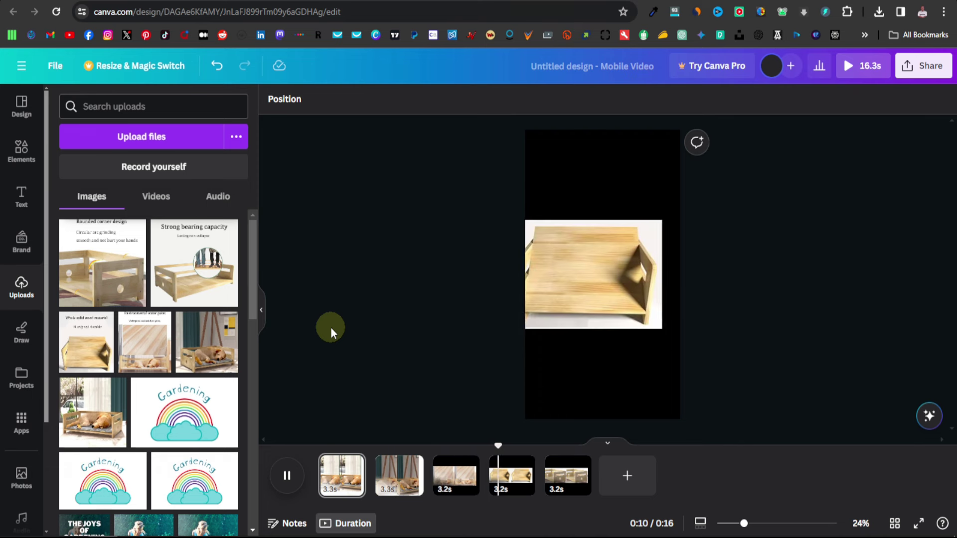
{"action": "left_click", "coordinate": [286, 475]}
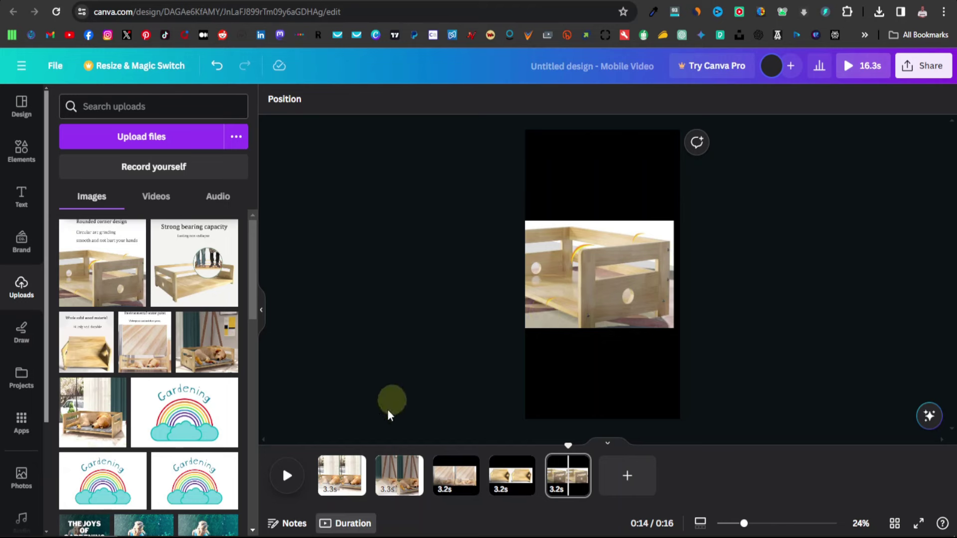
Add the recently used audio track "Happy Whistling Ukulele" to the timeline from the start of the video
{"action": "scroll", "coordinate": [13, 370], "scroll_direction": "down", "scroll_amount": 2}
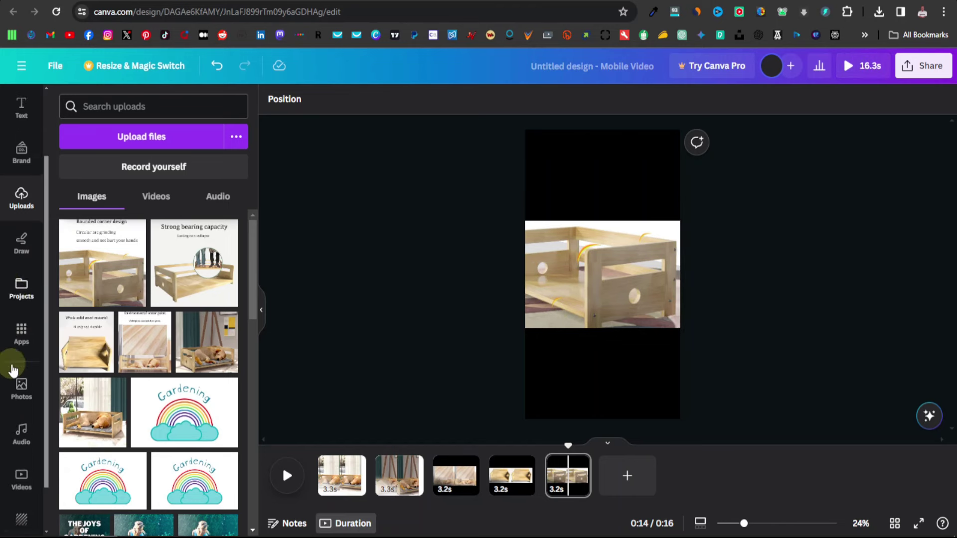
{"action": "scroll", "coordinate": [13, 370], "scroll_direction": "down", "scroll_amount": 1}
{"action": "left_click", "coordinate": [23, 398]}
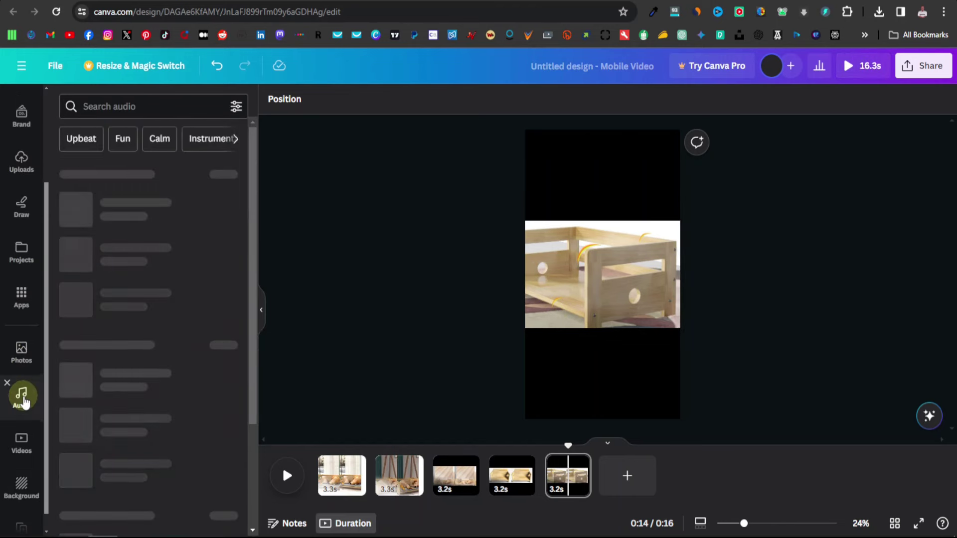
{"action": "scroll", "coordinate": [159, 339], "scroll_direction": "down", "scroll_amount": 2}
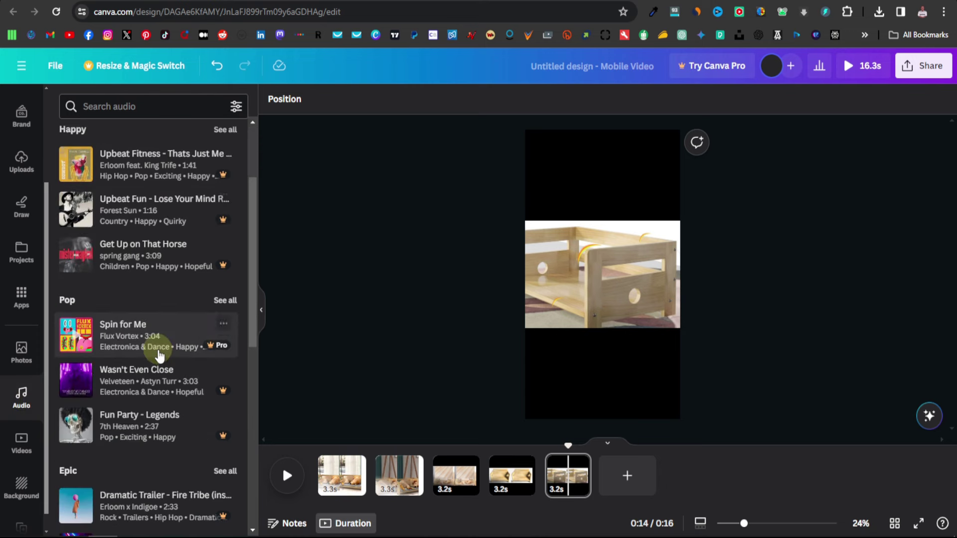
{"action": "scroll", "coordinate": [159, 355], "scroll_direction": "down", "scroll_amount": 10}
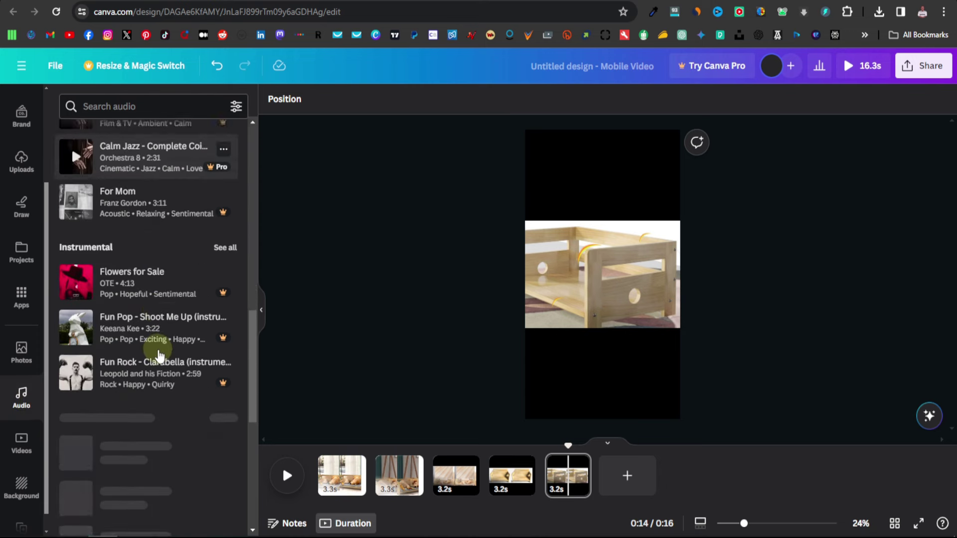
{"action": "scroll", "coordinate": [159, 356], "scroll_direction": "up", "scroll_amount": 8}
{"action": "scroll", "coordinate": [157, 351], "scroll_direction": "up", "scroll_amount": 4}
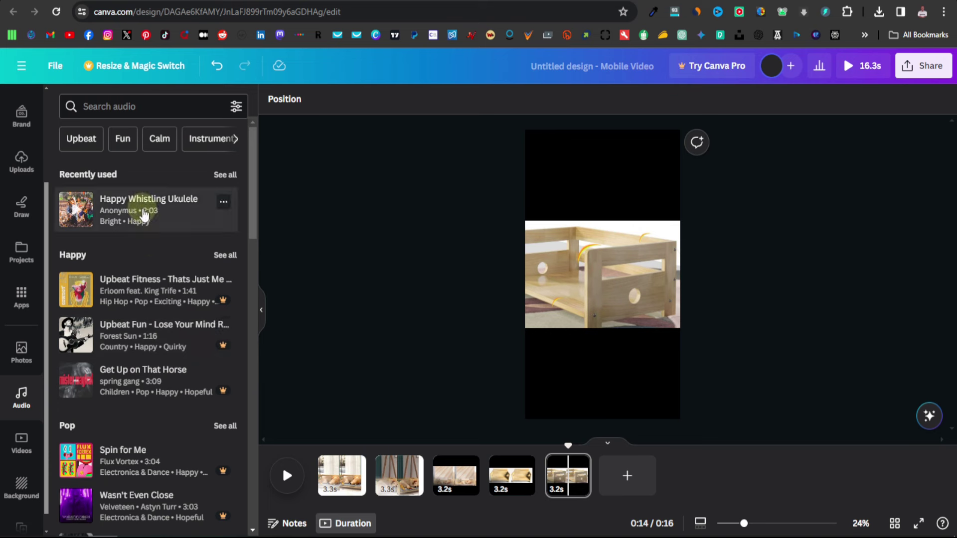
{"action": "left_click", "coordinate": [225, 174]}
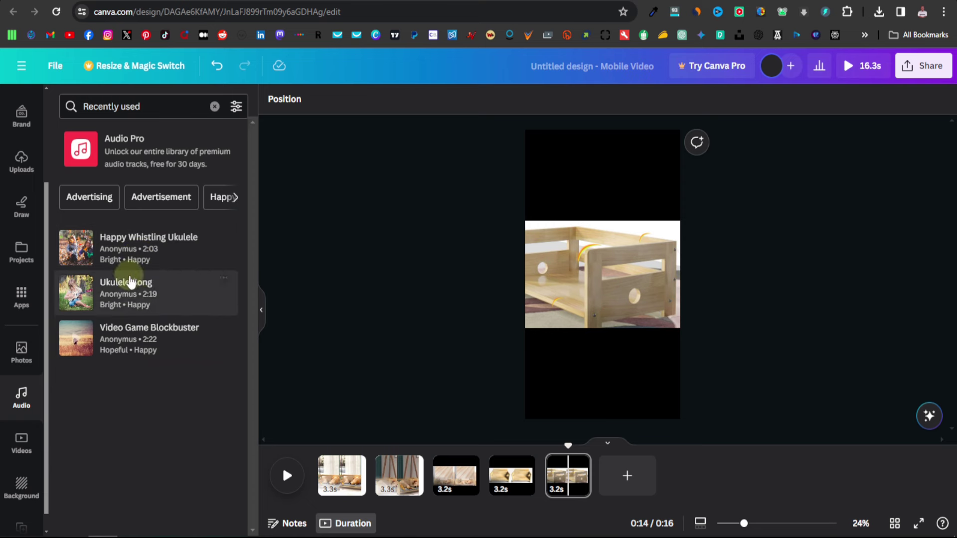
{"action": "left_click_drag", "start_coordinate": [121, 258], "coordinate": [320, 484]}
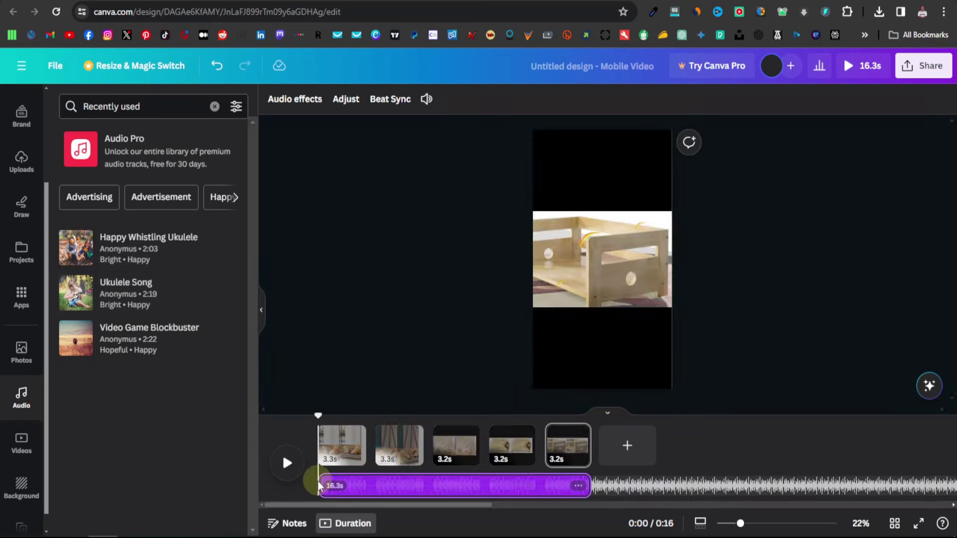
Preview the beginning of the video with its soundtrack and check the audio track's volume setting
{"action": "left_click", "coordinate": [287, 461]}
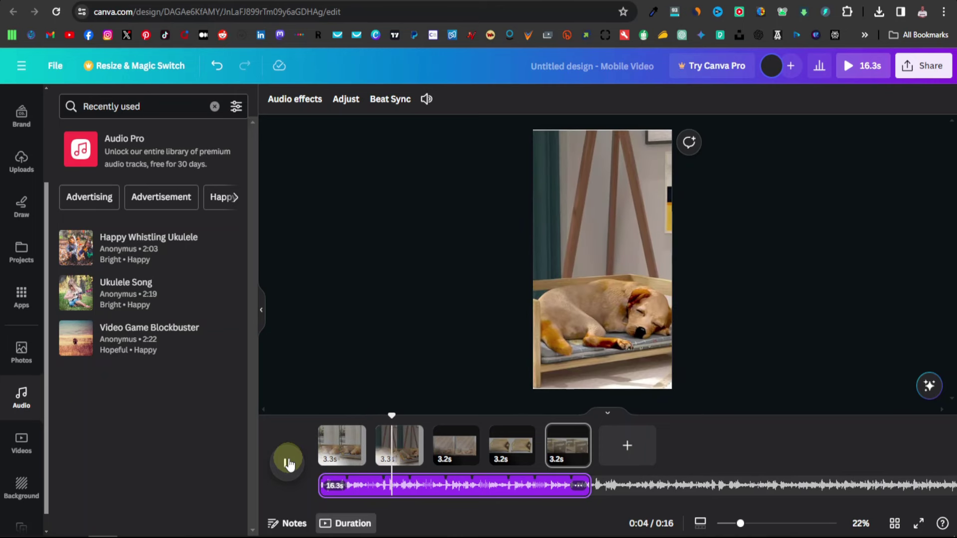
{"action": "left_click", "coordinate": [289, 463]}
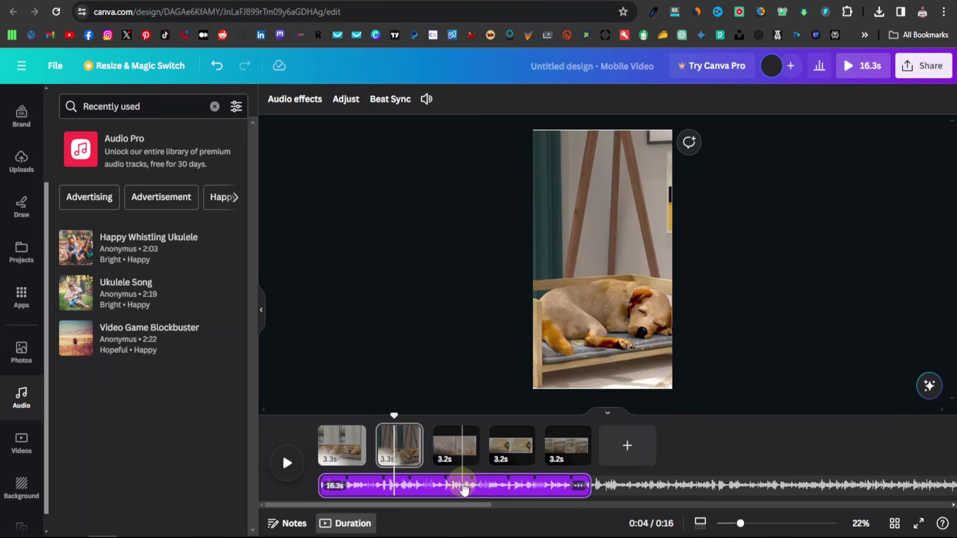
{"action": "left_click", "coordinate": [463, 487]}
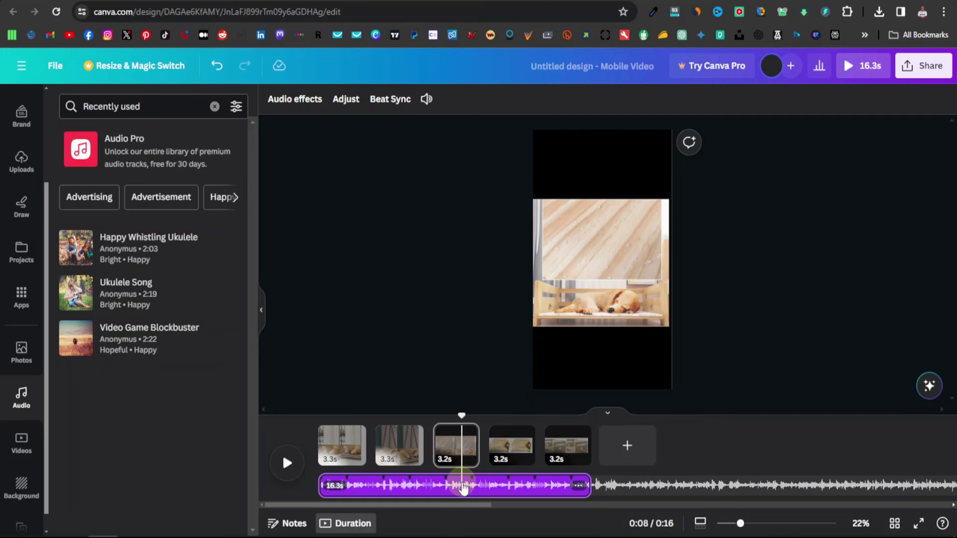
{"action": "left_click", "coordinate": [426, 100]}
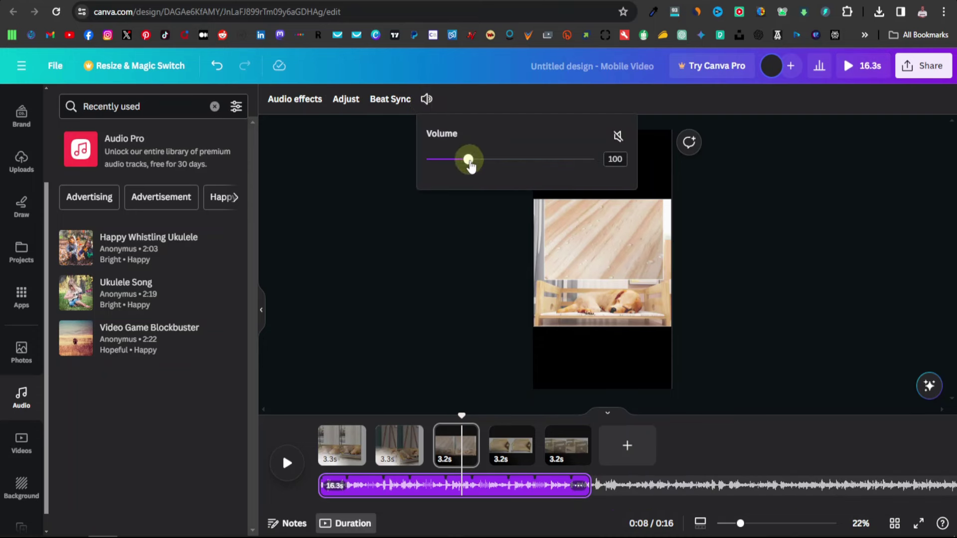
{"action": "left_click", "coordinate": [688, 110]}
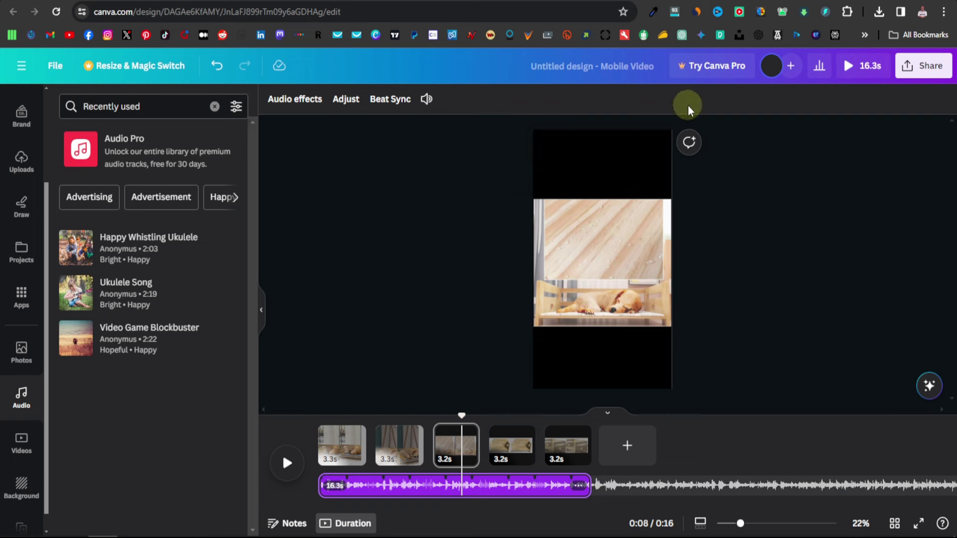
{"action": "left_click", "coordinate": [717, 278]}
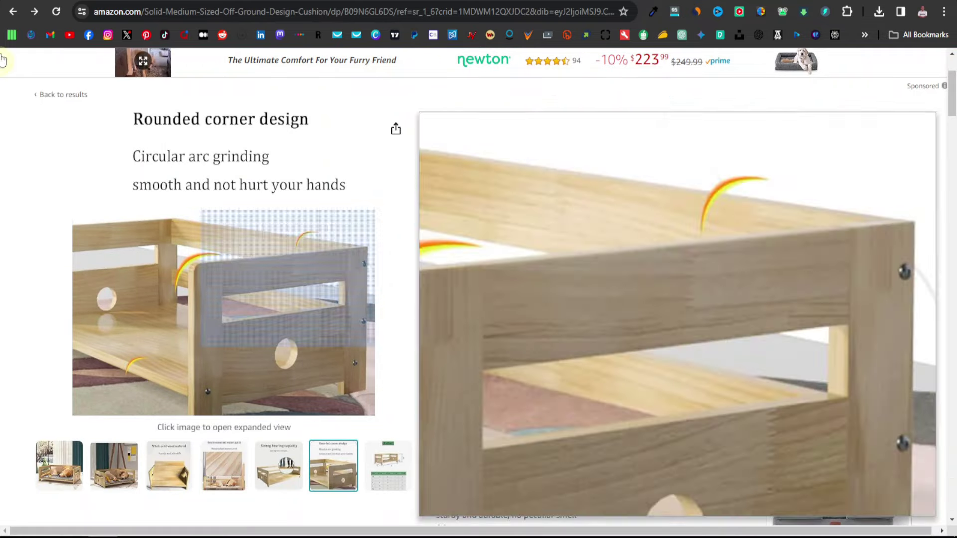
Switch to Amazon, return from the product page to the dog bed search results, and look through the listed beds
{"action": "scroll", "coordinate": [86, 158], "scroll_direction": "up", "scroll_amount": 3}
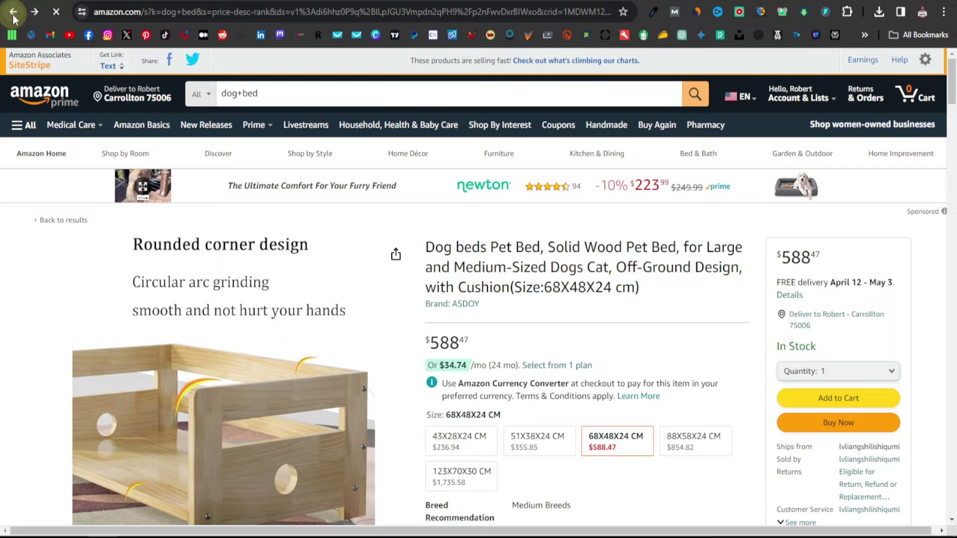
{"action": "scroll", "coordinate": [241, 297], "scroll_direction": "down", "scroll_amount": 5}
{"action": "scroll", "coordinate": [307, 318], "scroll_direction": "down", "scroll_amount": 15}
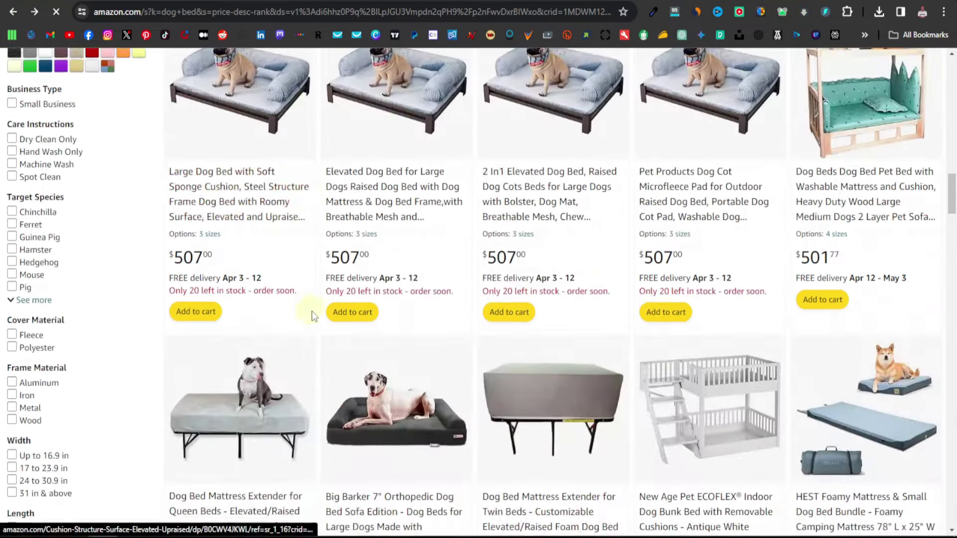
{"action": "scroll", "coordinate": [438, 309], "scroll_direction": "down", "scroll_amount": 20}
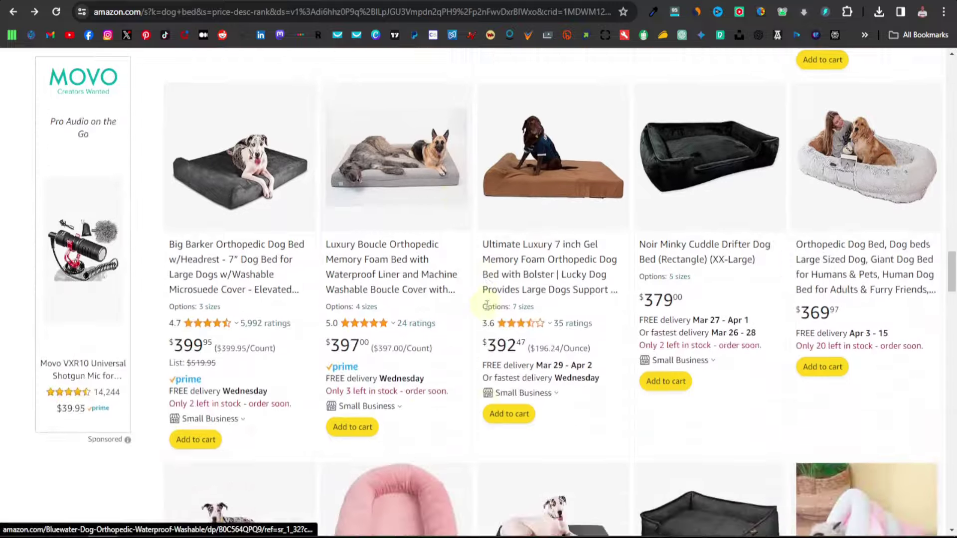
{"action": "scroll", "coordinate": [479, 310], "scroll_direction": "down", "scroll_amount": 12}
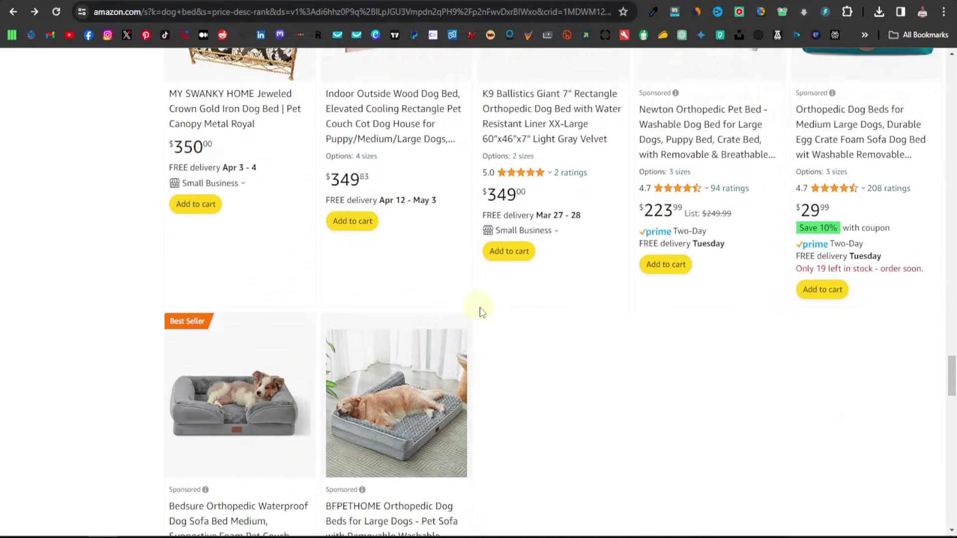
{"action": "scroll", "coordinate": [482, 309], "scroll_direction": "up", "scroll_amount": 12}
{"action": "scroll", "coordinate": [486, 309], "scroll_direction": "up", "scroll_amount": 15}
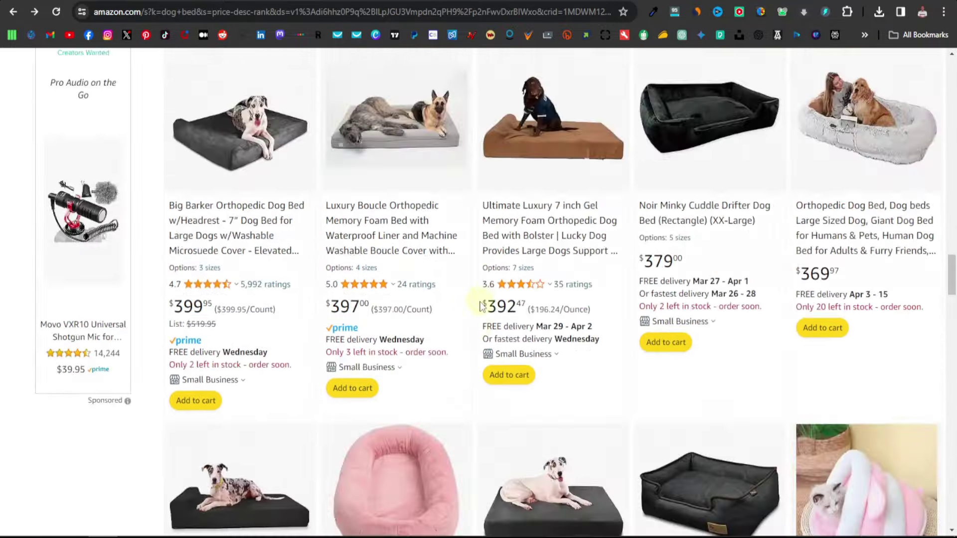
{"action": "scroll", "coordinate": [479, 305], "scroll_direction": "up", "scroll_amount": 14}
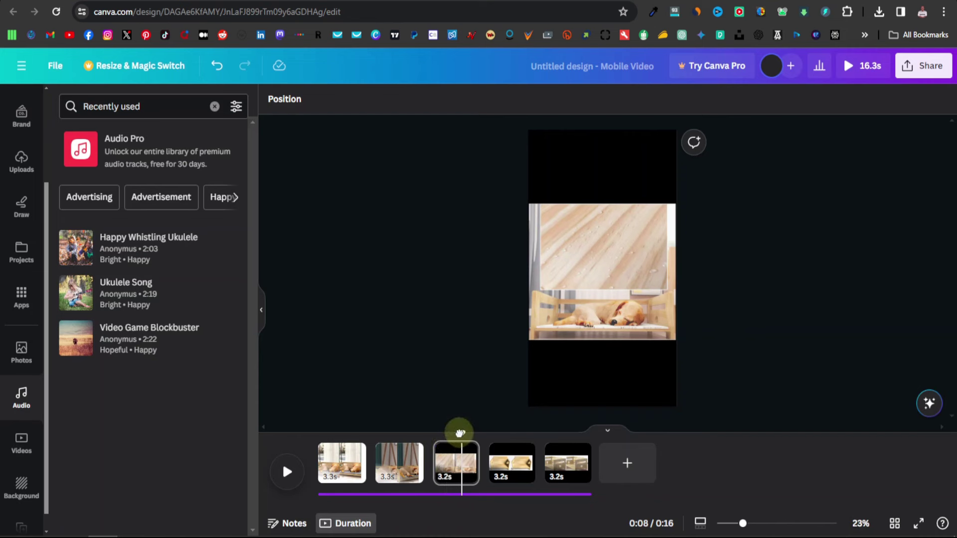
Scrub the video back to its first page, and switch to TikTok to look through the "dog products" search results for example product videos
{"action": "left_click_drag", "start_coordinate": [460, 433], "coordinate": [365, 429]}
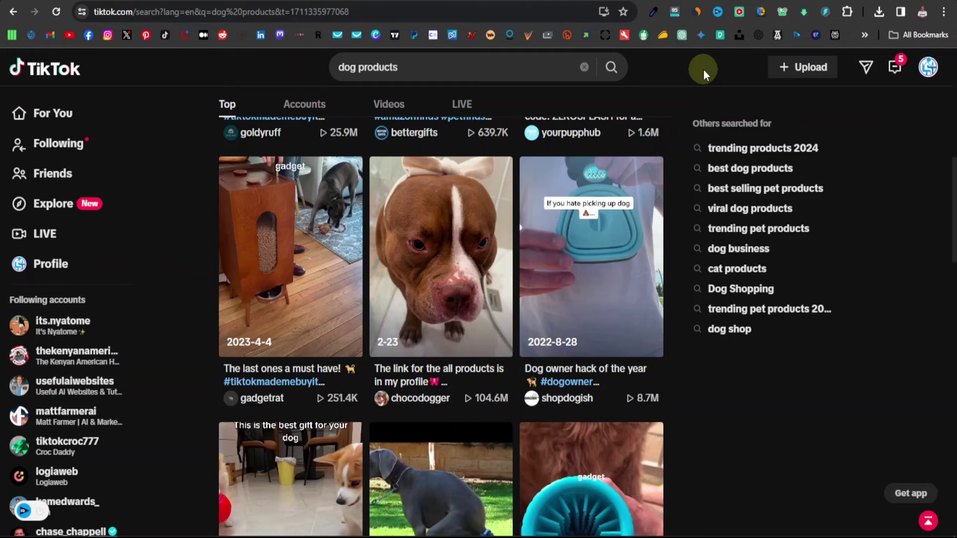
{"action": "scroll", "coordinate": [684, 206], "scroll_direction": "down", "scroll_amount": 3}
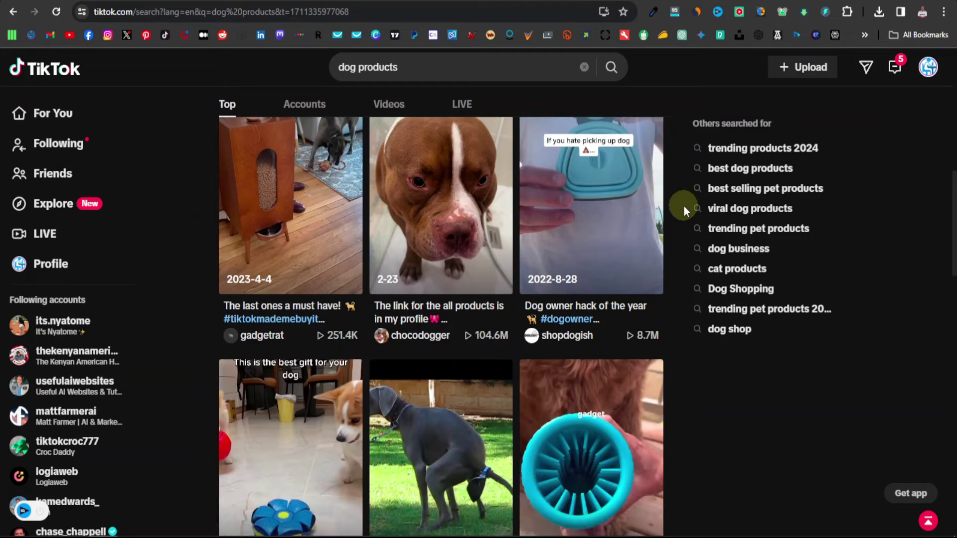
{"action": "scroll", "coordinate": [683, 206], "scroll_direction": "down", "scroll_amount": 2}
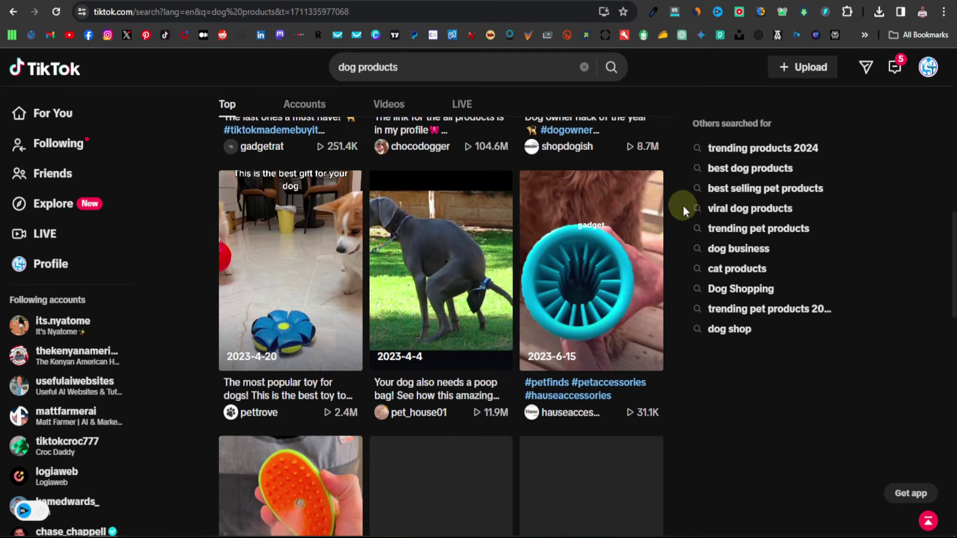
{"action": "scroll", "coordinate": [682, 205], "scroll_direction": "down", "scroll_amount": 1}
{"action": "scroll", "coordinate": [683, 205], "scroll_direction": "down", "scroll_amount": 5}
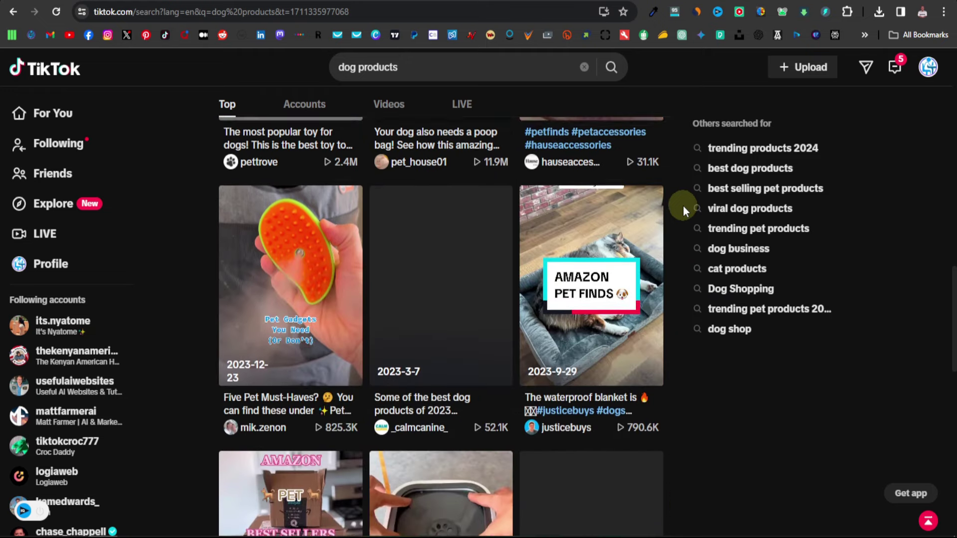
{"action": "scroll", "coordinate": [683, 205], "scroll_direction": "down", "scroll_amount": 3}
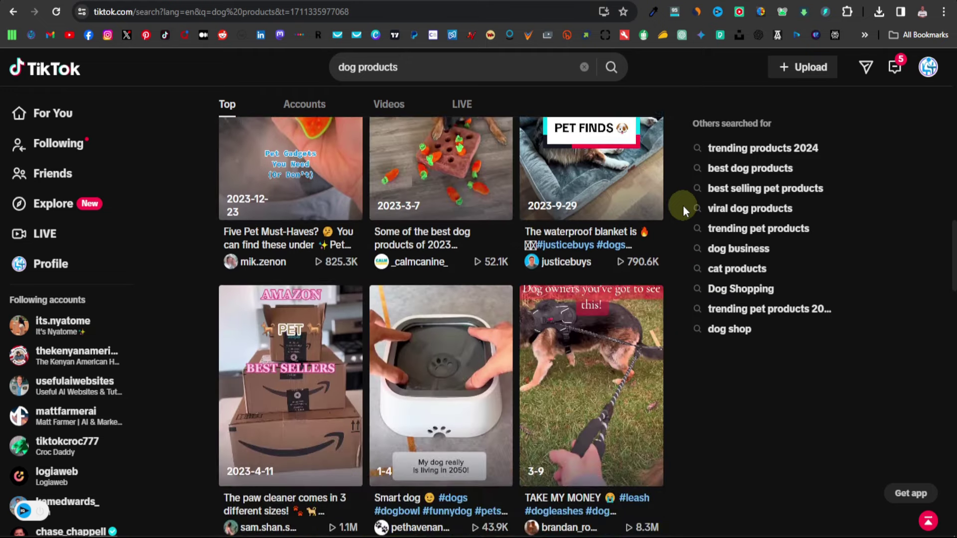
{"action": "scroll", "coordinate": [514, 238], "scroll_direction": "down", "scroll_amount": 4}
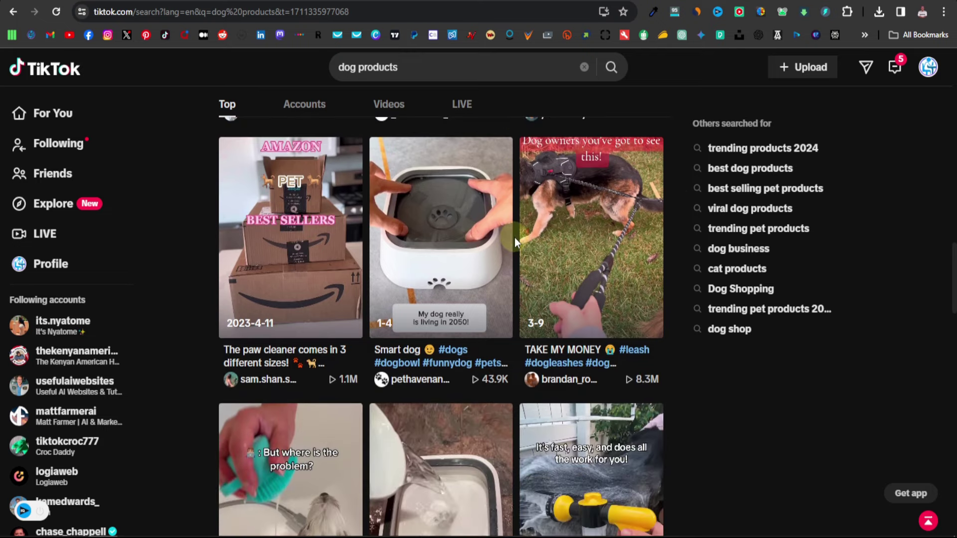
{"action": "scroll", "coordinate": [515, 237], "scroll_direction": "down", "scroll_amount": 4}
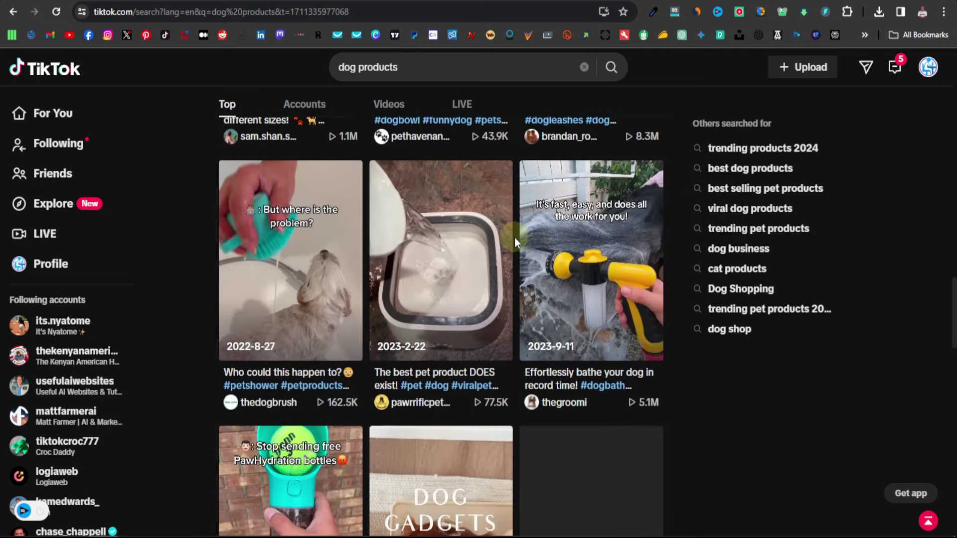
{"action": "scroll", "coordinate": [514, 237], "scroll_direction": "down", "scroll_amount": 8}
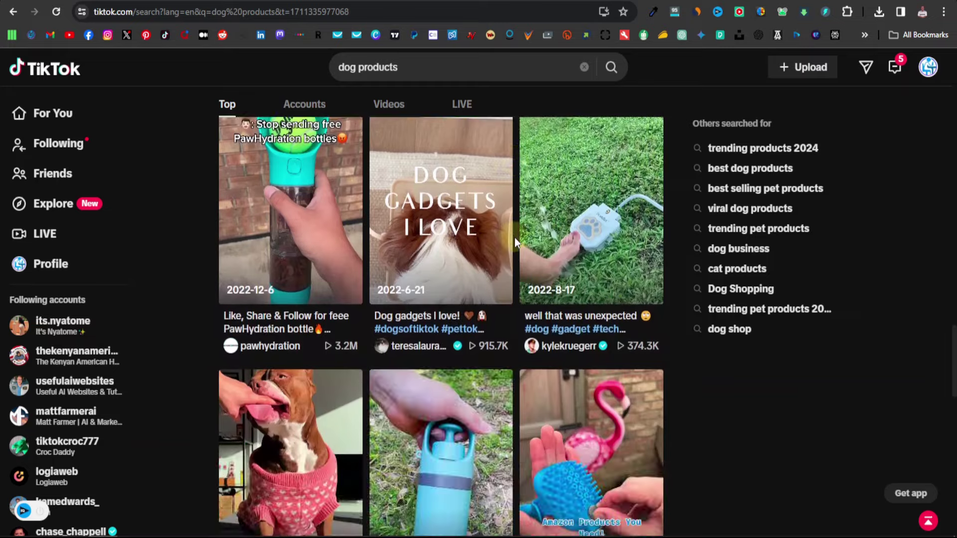
{"action": "scroll", "coordinate": [514, 237], "scroll_direction": "down", "scroll_amount": 9}
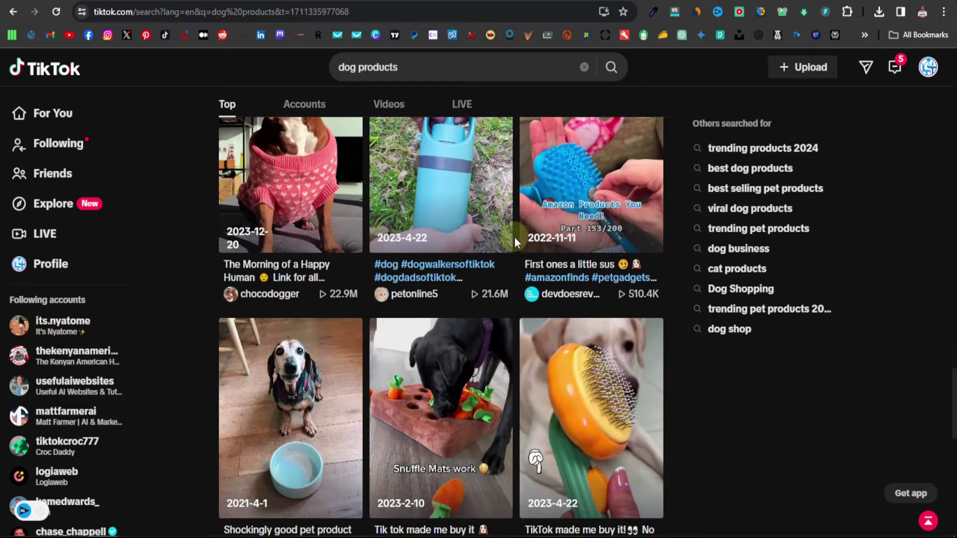
{"action": "scroll", "coordinate": [514, 237], "scroll_direction": "down", "scroll_amount": 12}
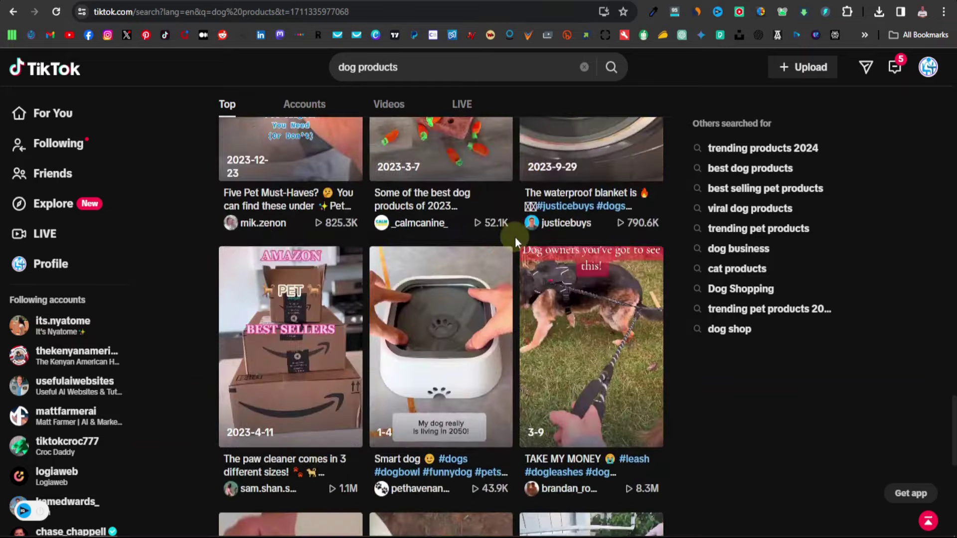
{"action": "scroll", "coordinate": [515, 242], "scroll_direction": "down", "scroll_amount": 10}
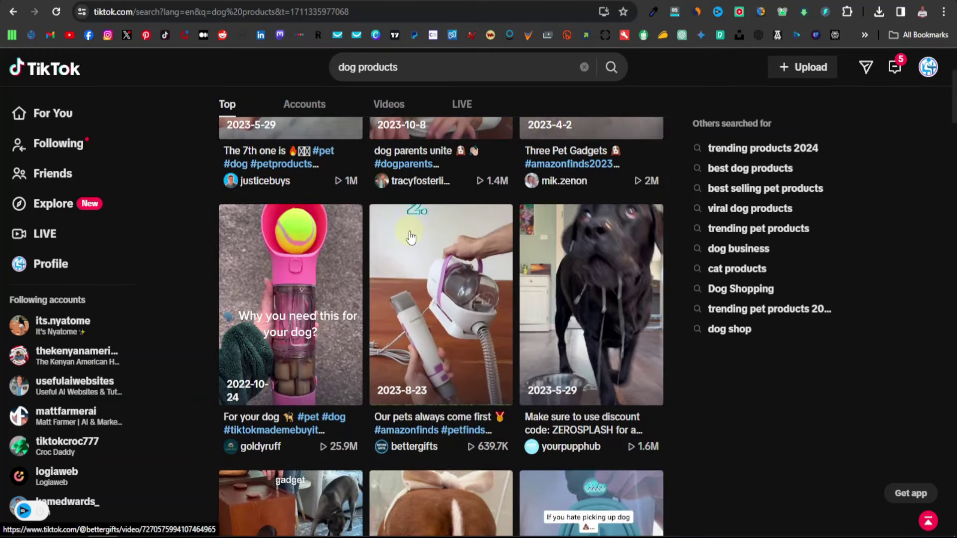